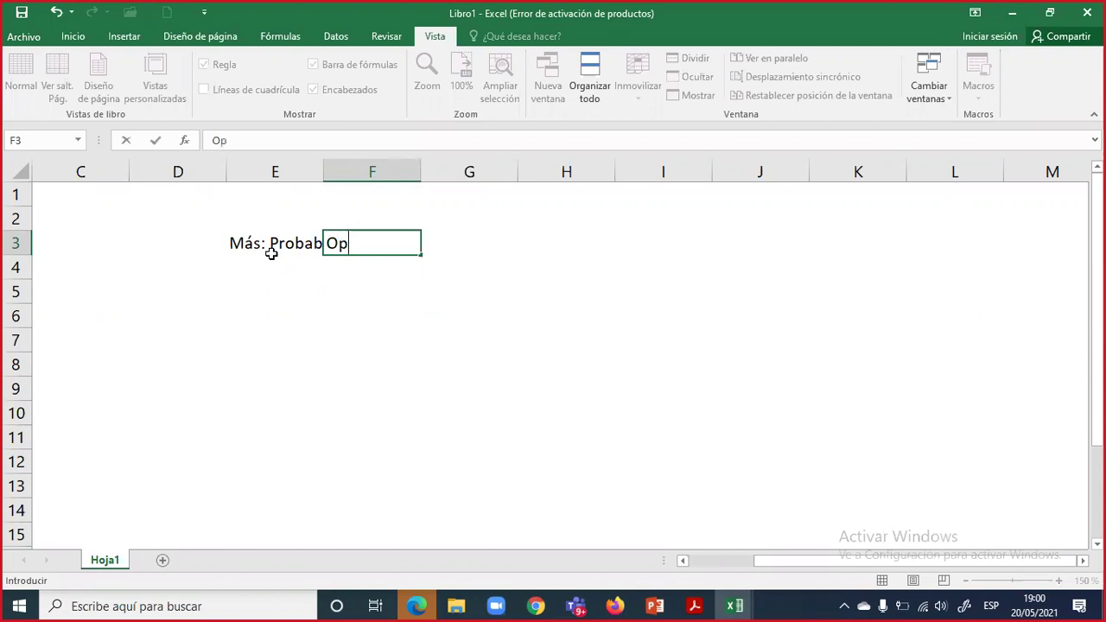
- Complete the header "Optimista" in cell F3
key(BackSpace)
text(imies)
key(BackSpace)
key(BackSpace)
text(sta)
key(Return)
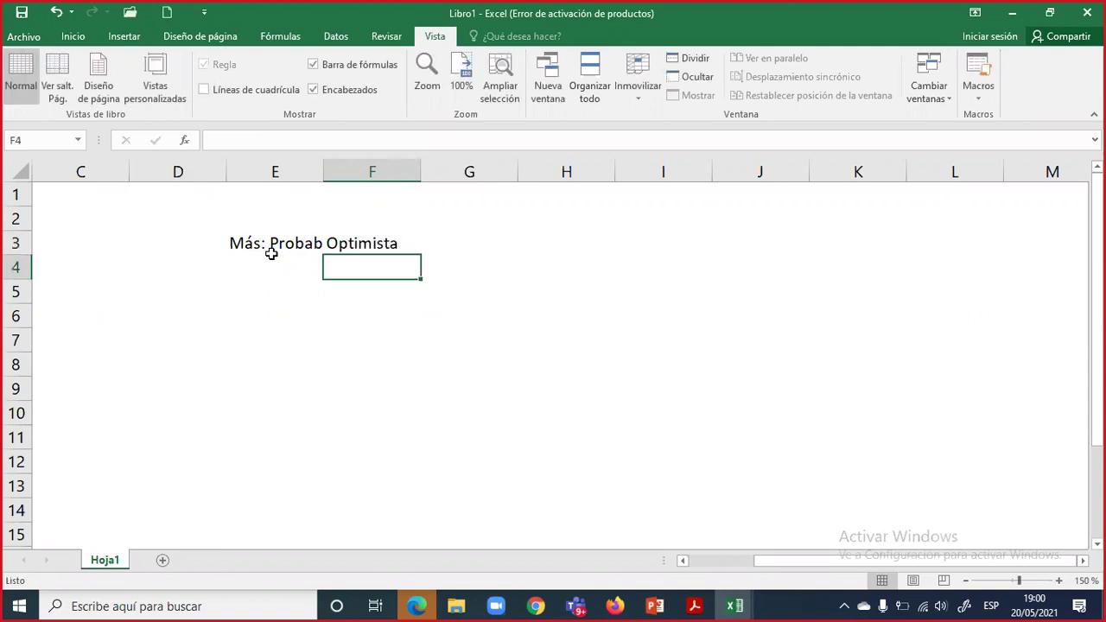
- Enter the header "Pesimista" in cell D3 and fit column E's width to its contents
key(Left)
key(Left)
key(Up)
text(P)
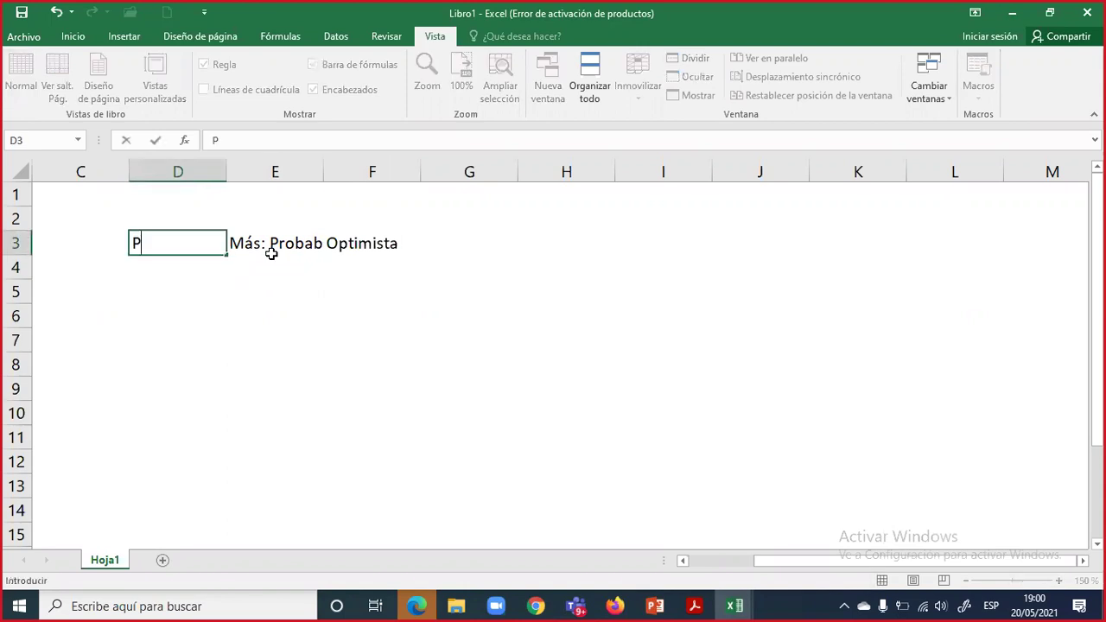
text(esimista)
key(Return)
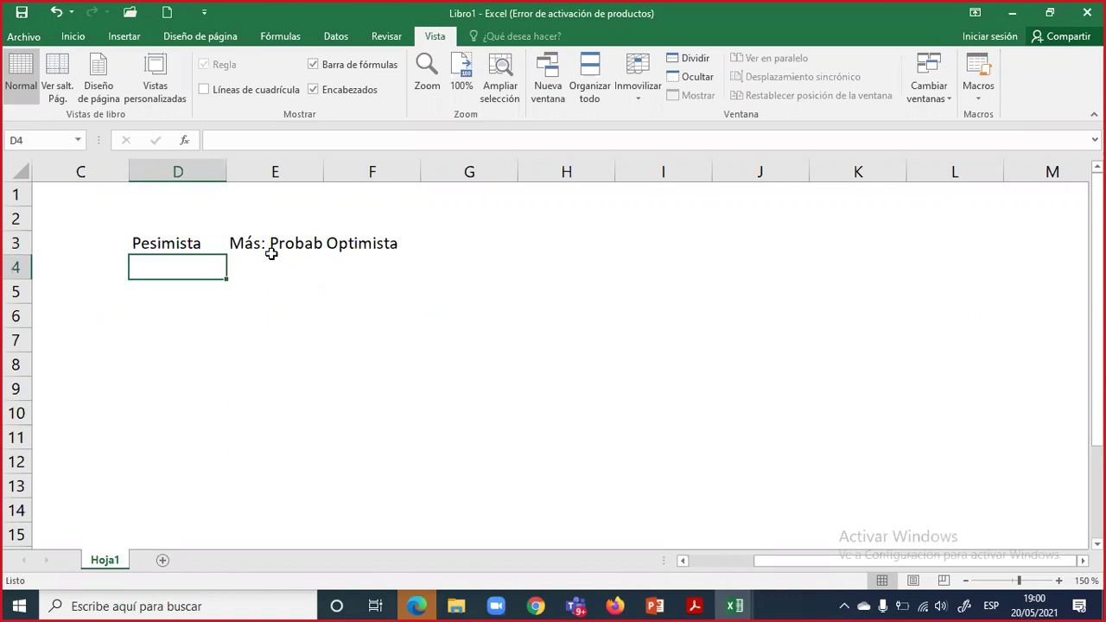
double_click(323, 172)
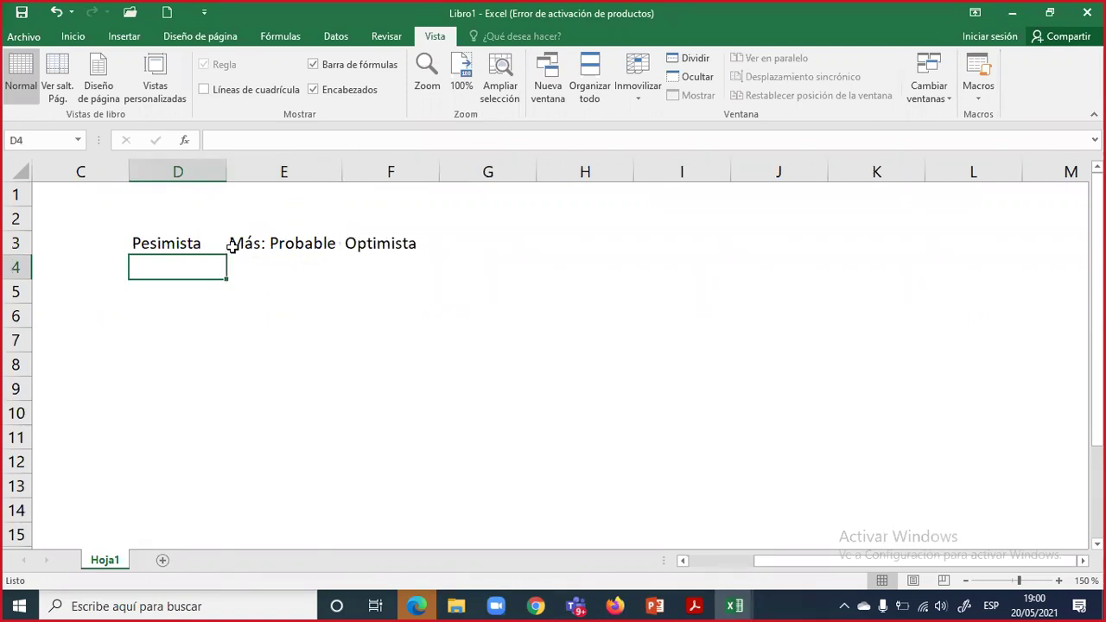
- Merge and center cells D2:F2 above the scenario headers and enter the title "Escenarios"
drag(183, 223, 377, 221)
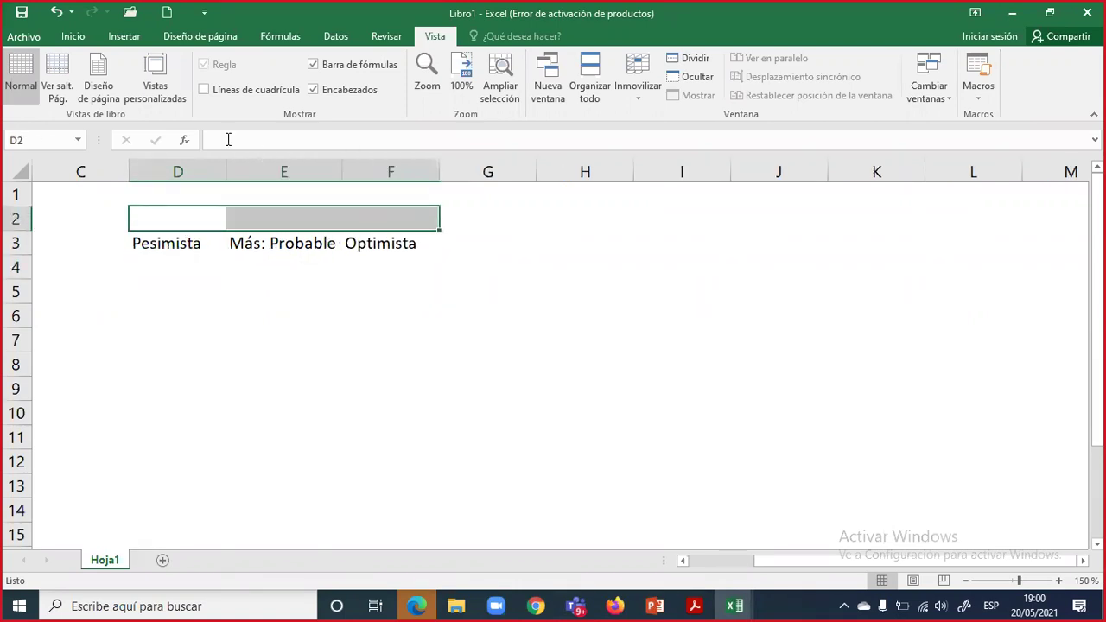
click(78, 39)
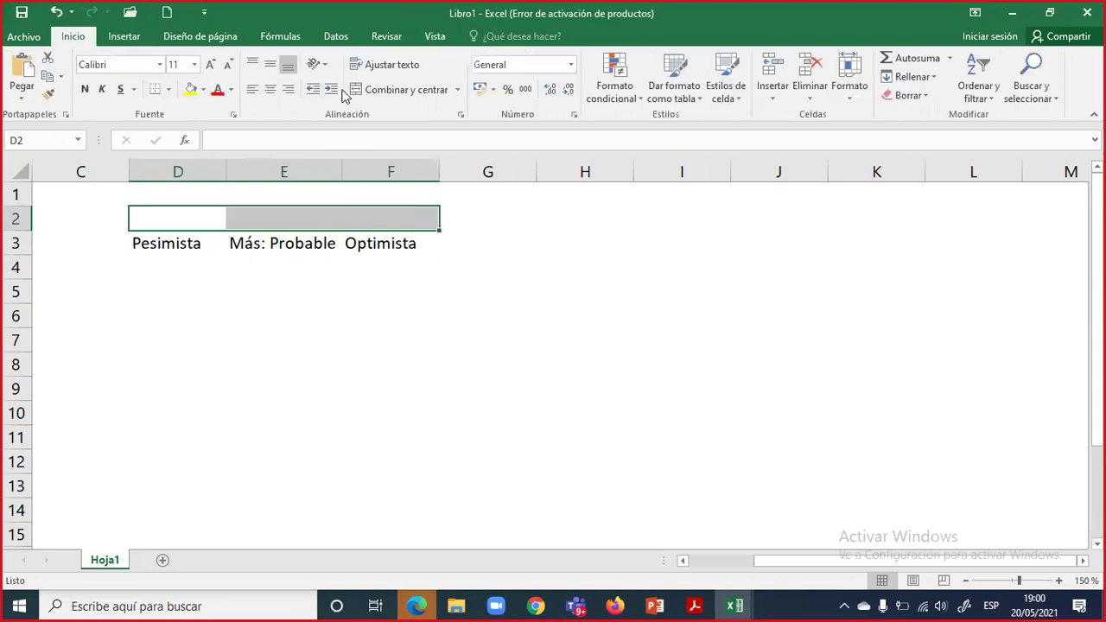
click(423, 91)
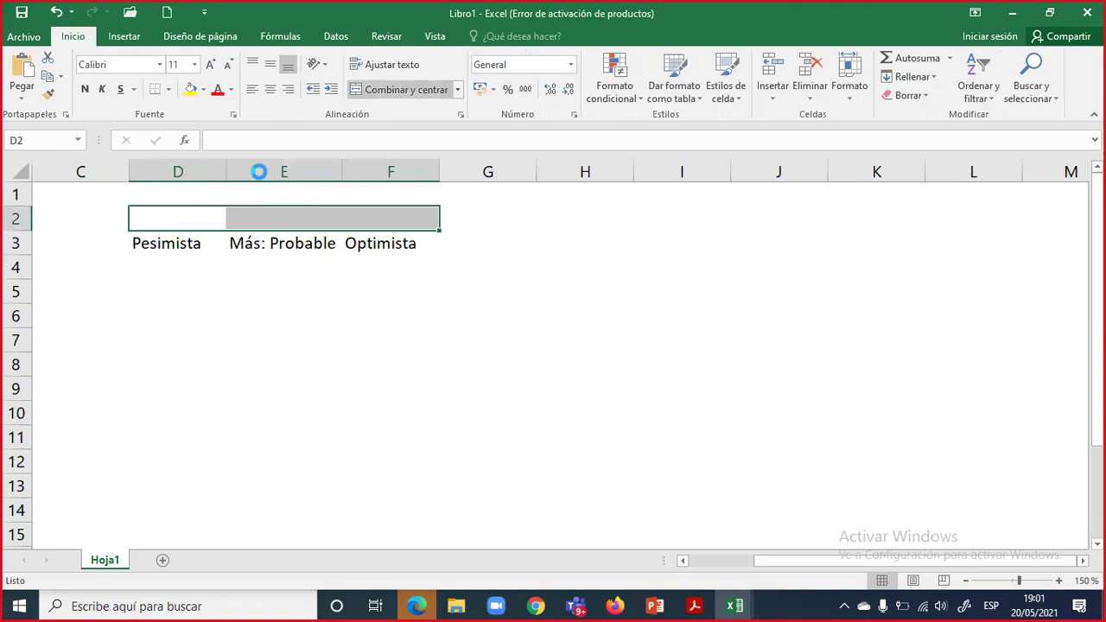
text(Escenarios)
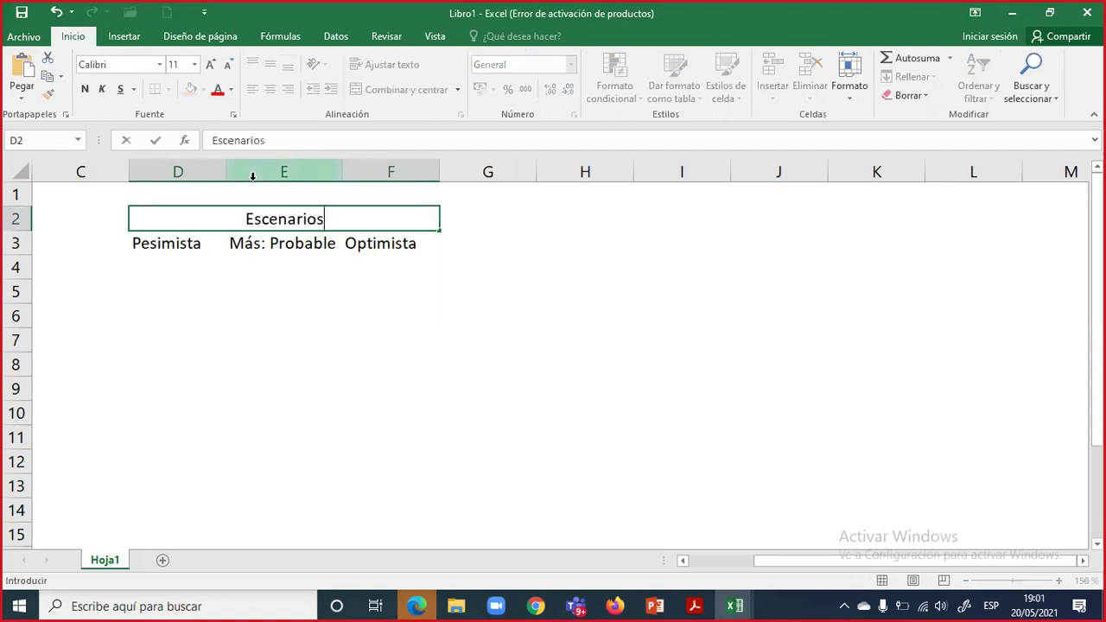
key(Return)
- Enter the header "Detalle" in cell C3 and the row label "VAN" in C4
key(Left)
text(D)
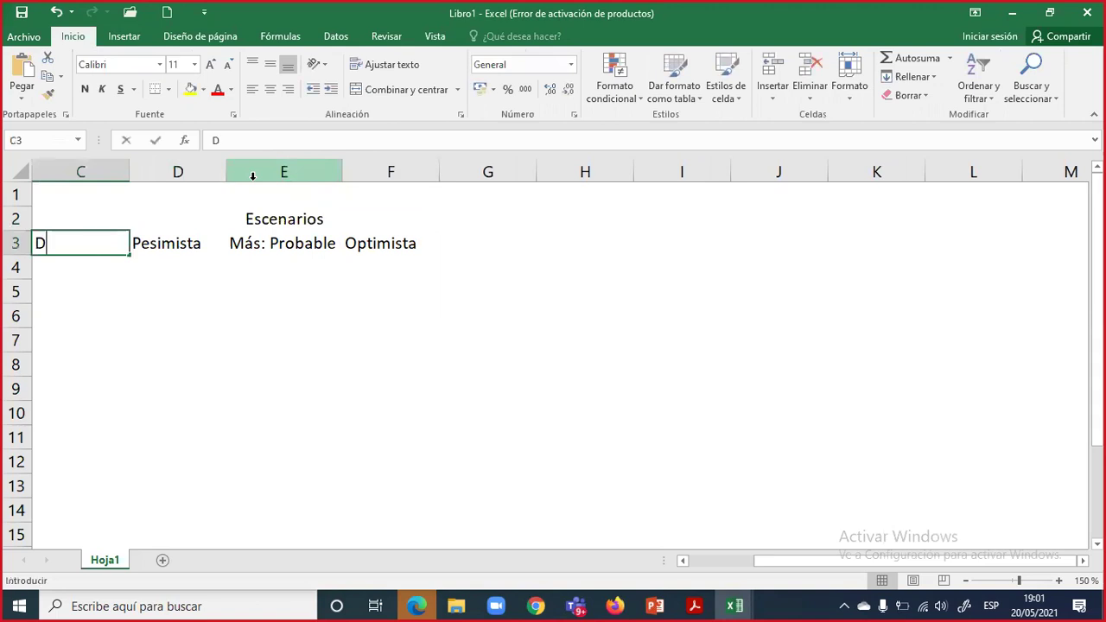
text(etalle)
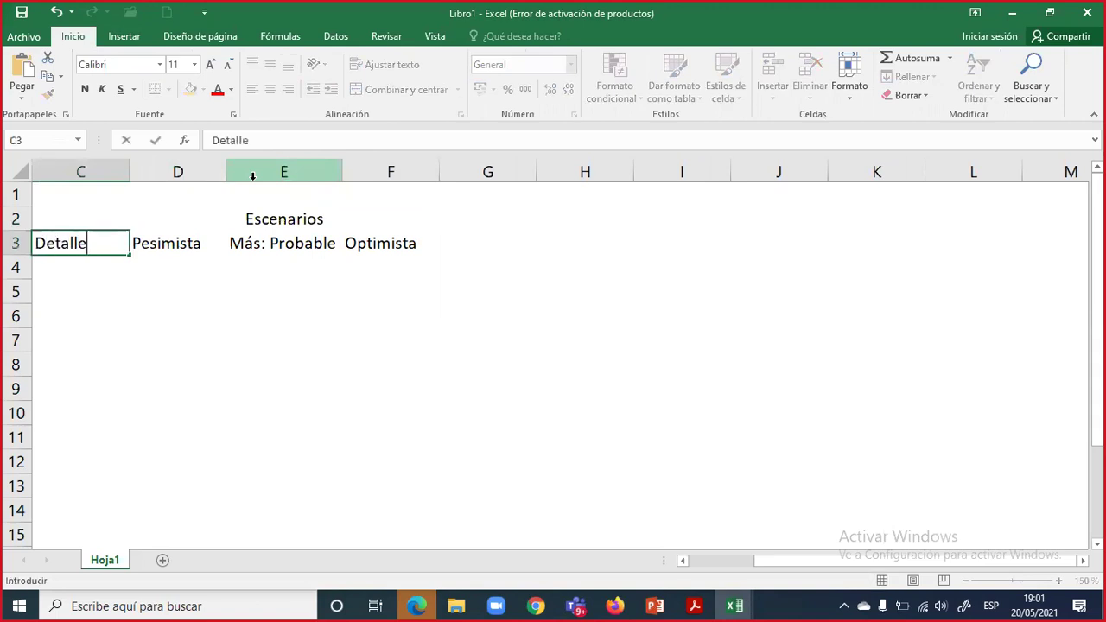
key(Return)
text(VAN)
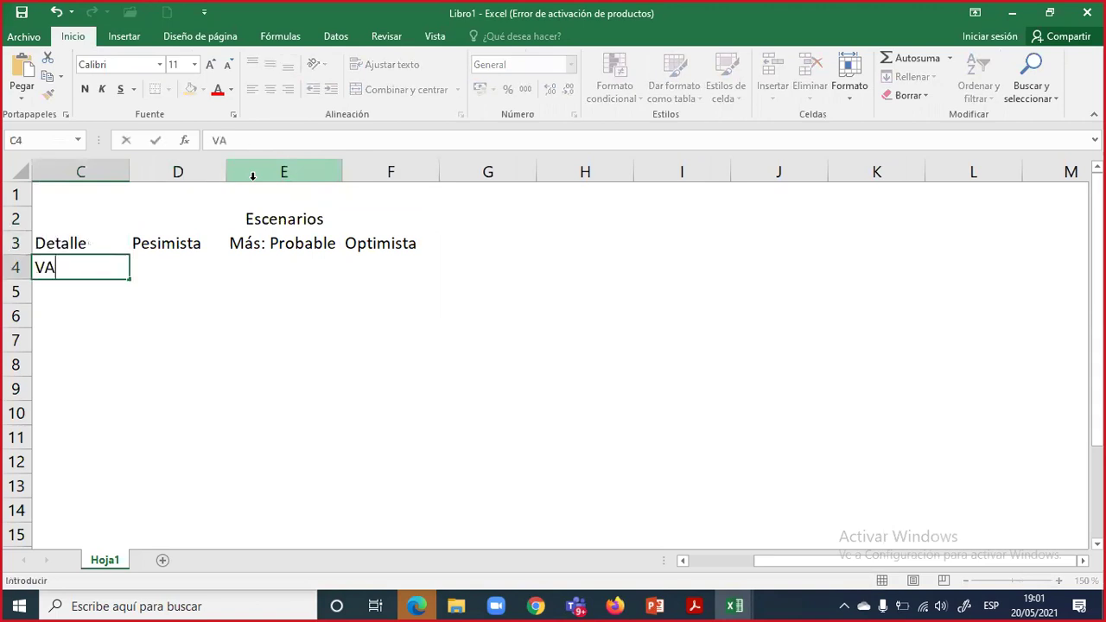
key(Return)
- Enter the header "Unidad" in cell G3, after the Optimista column
key(Up)
key(Up)
key(Right)
key(Left)
key(Right)
key(Right)
key(Right)
key(Right)
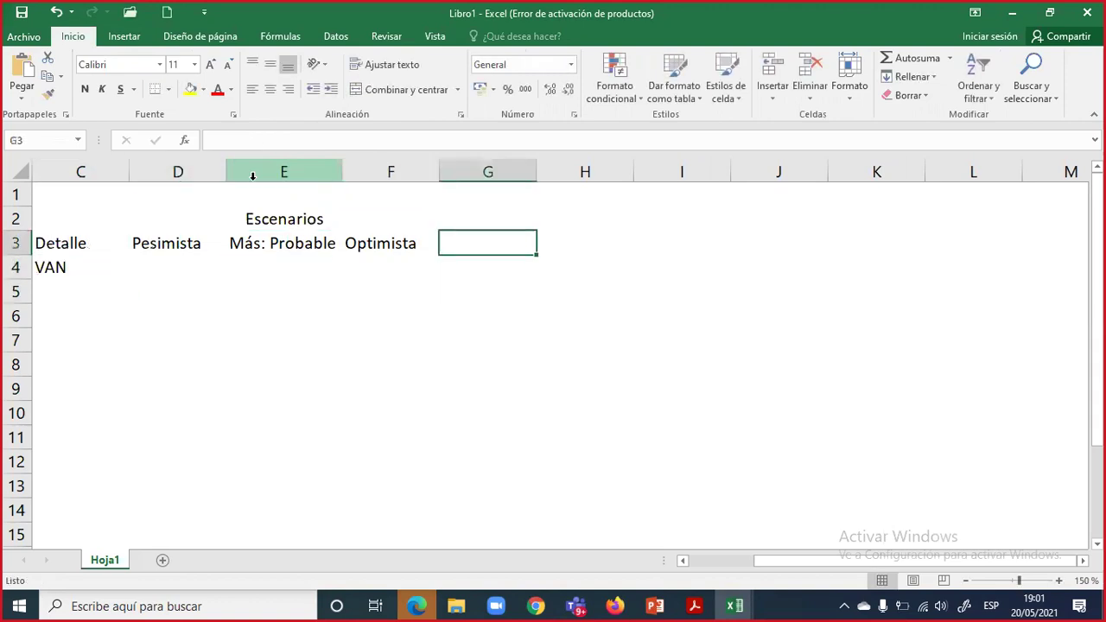
text(Unidad)
key(Return)
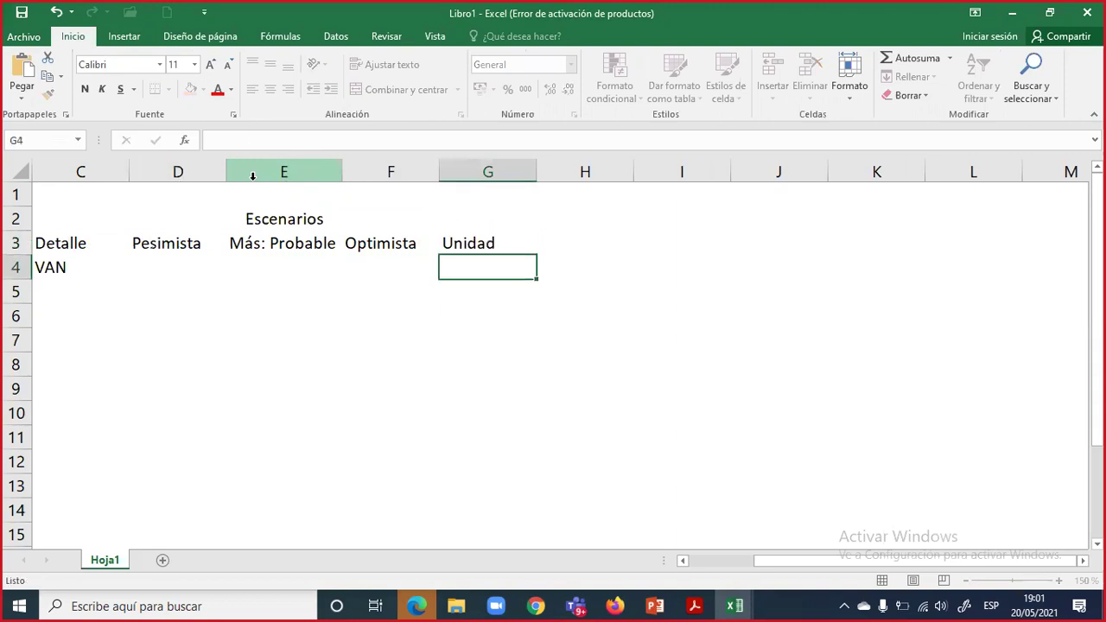
- Enter the VAN values 100 under Más: Probable in E4 and 200 under Optimista in F4
key(Left)
key(Left)
key(Left)
key(Right)
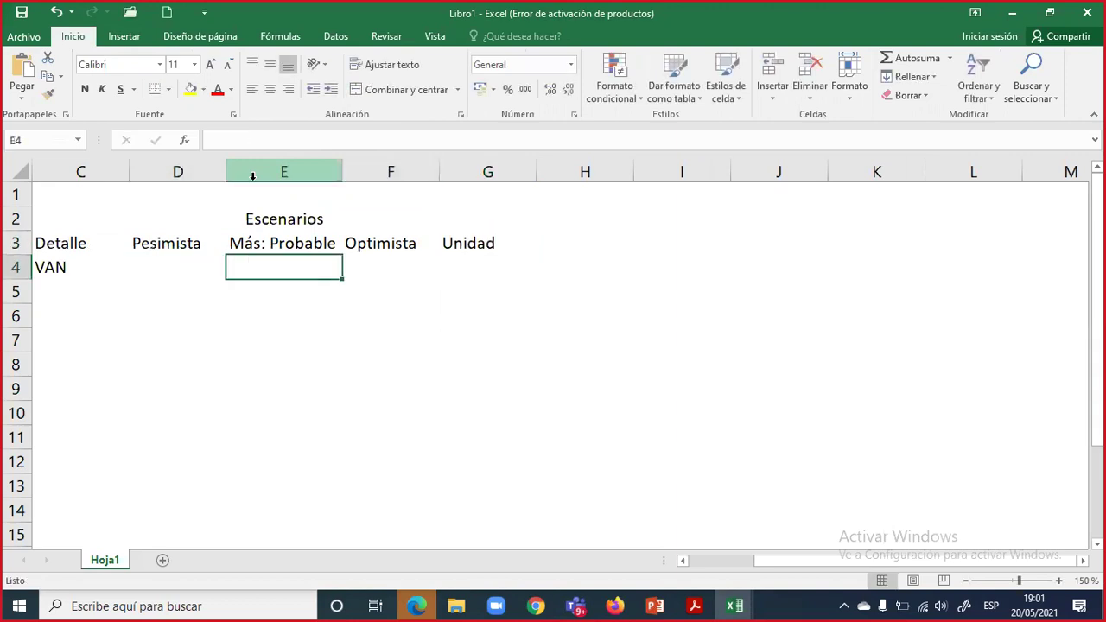
key(Left)
key(Left)
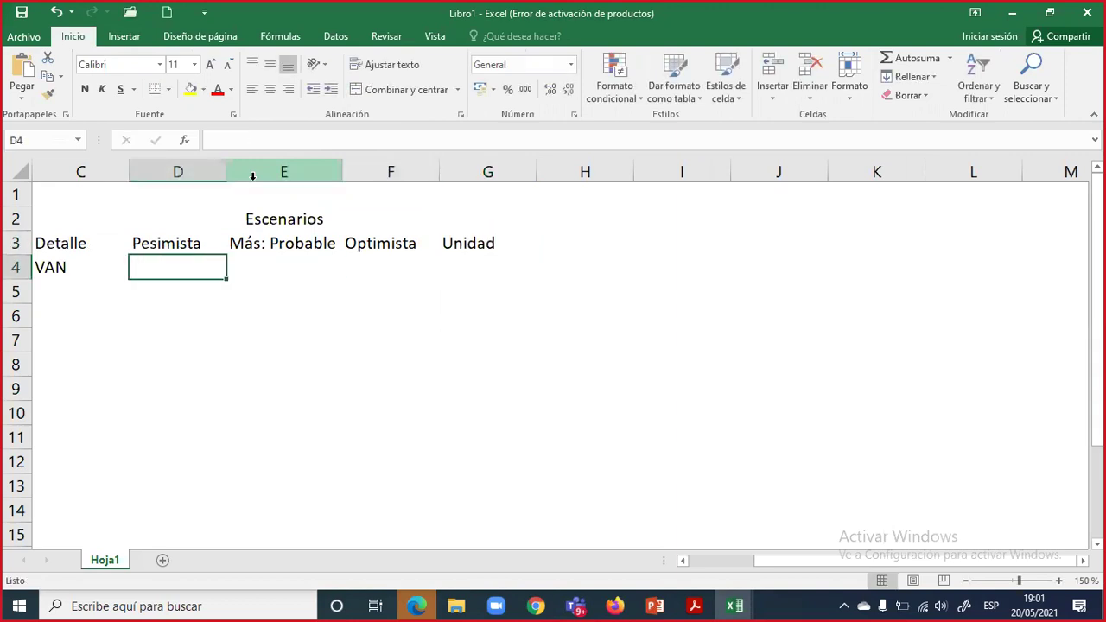
key(Right)
key(Right)
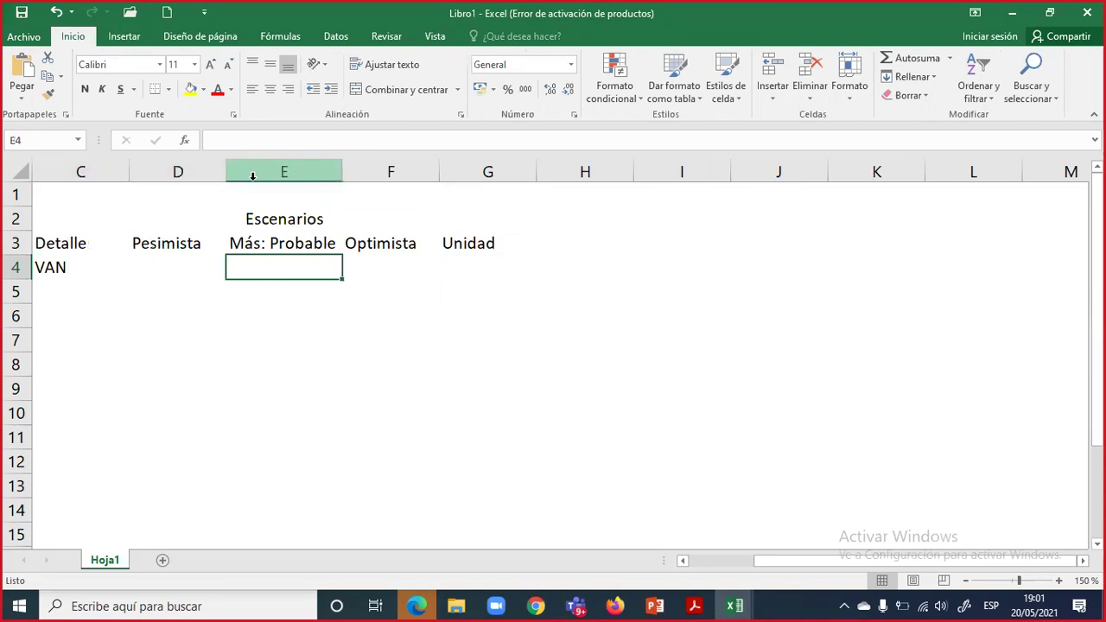
text(100)
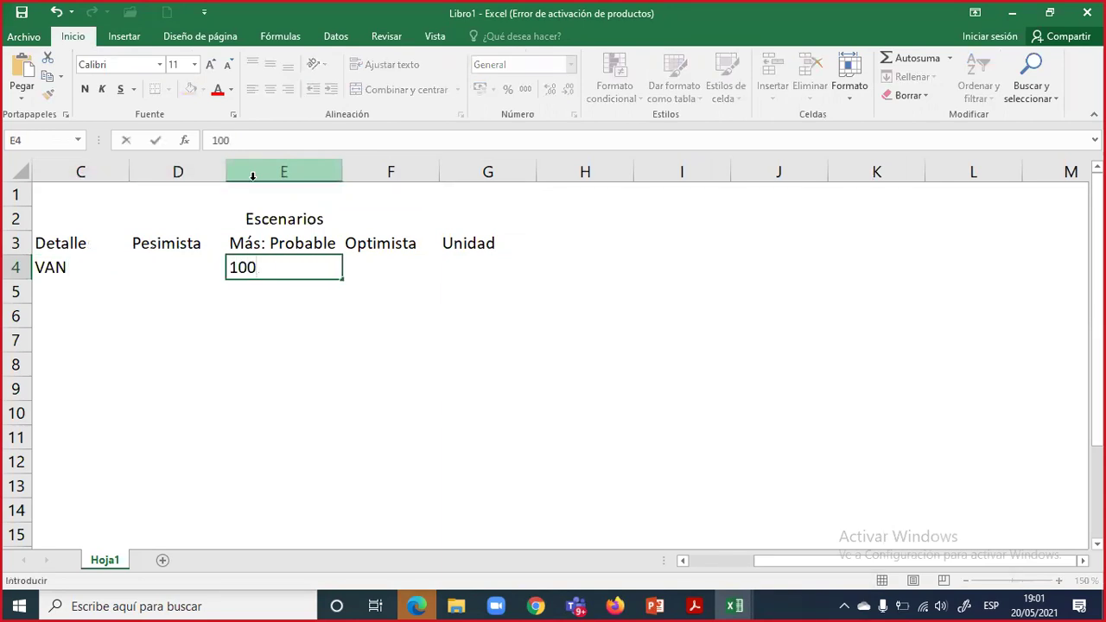
key(Tab)
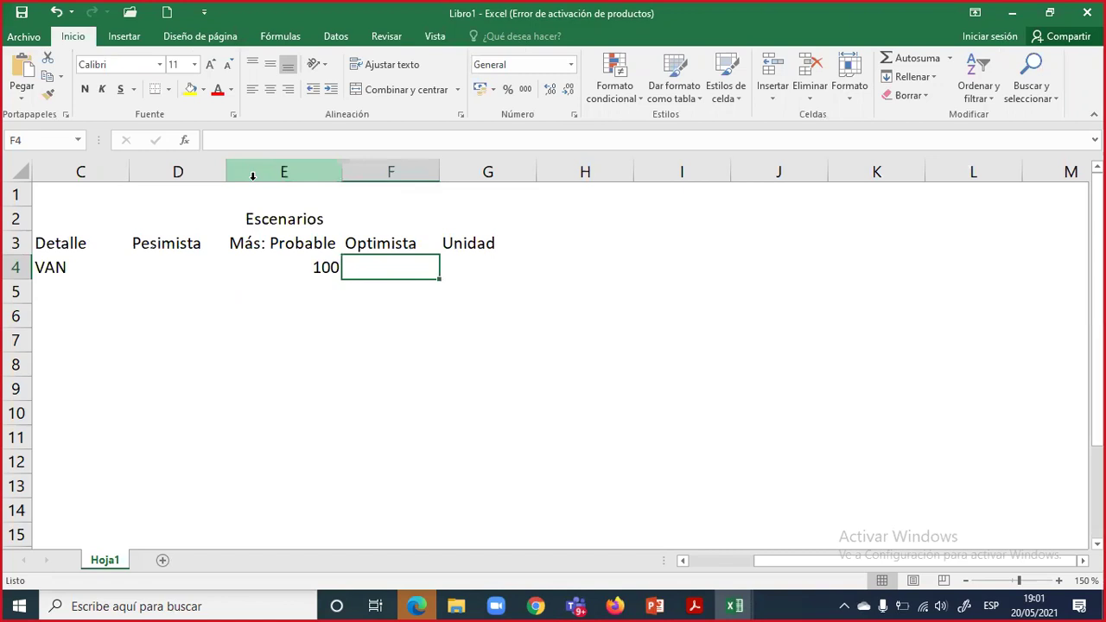
text(200)
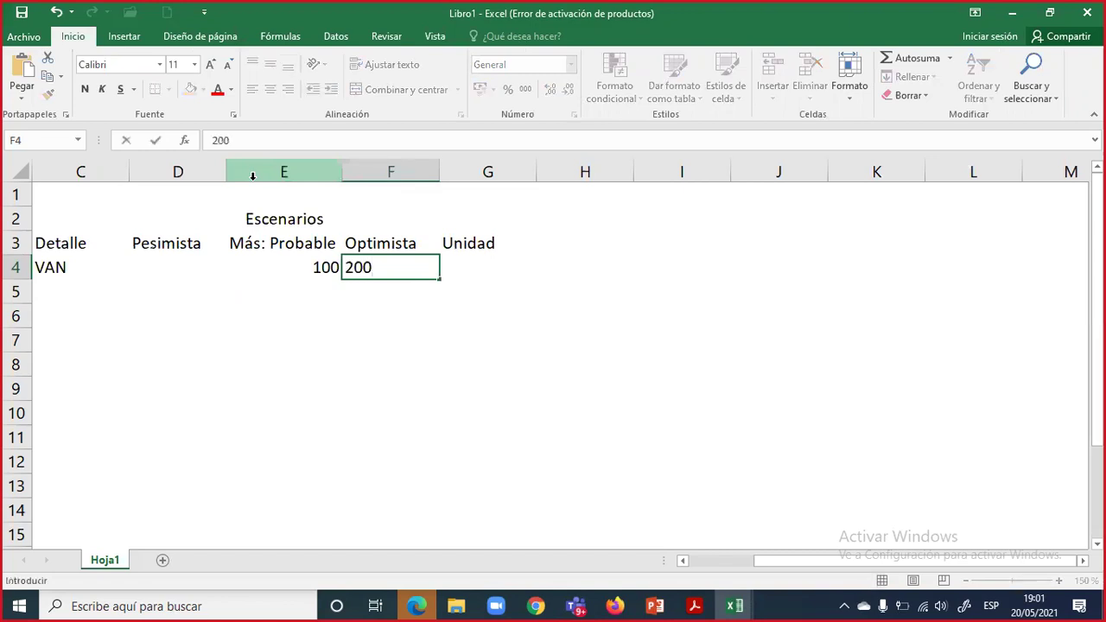
- Enter the pessimistic VAN value -50 in D4 and the unit "Millones de Bs" in G4
key(Left)
key(Left)
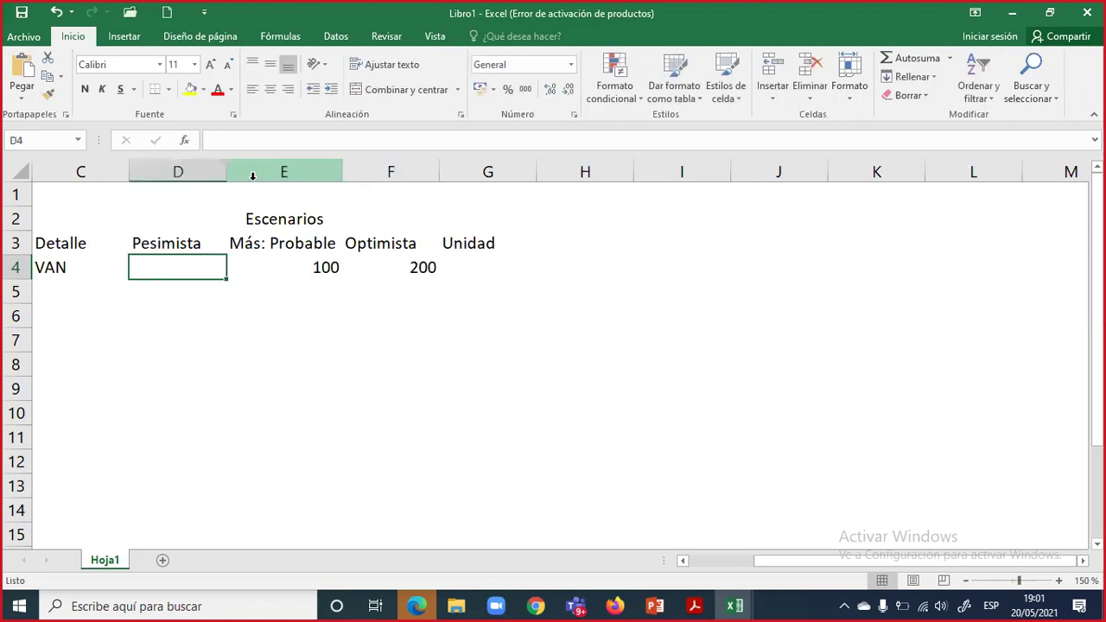
text(-50)
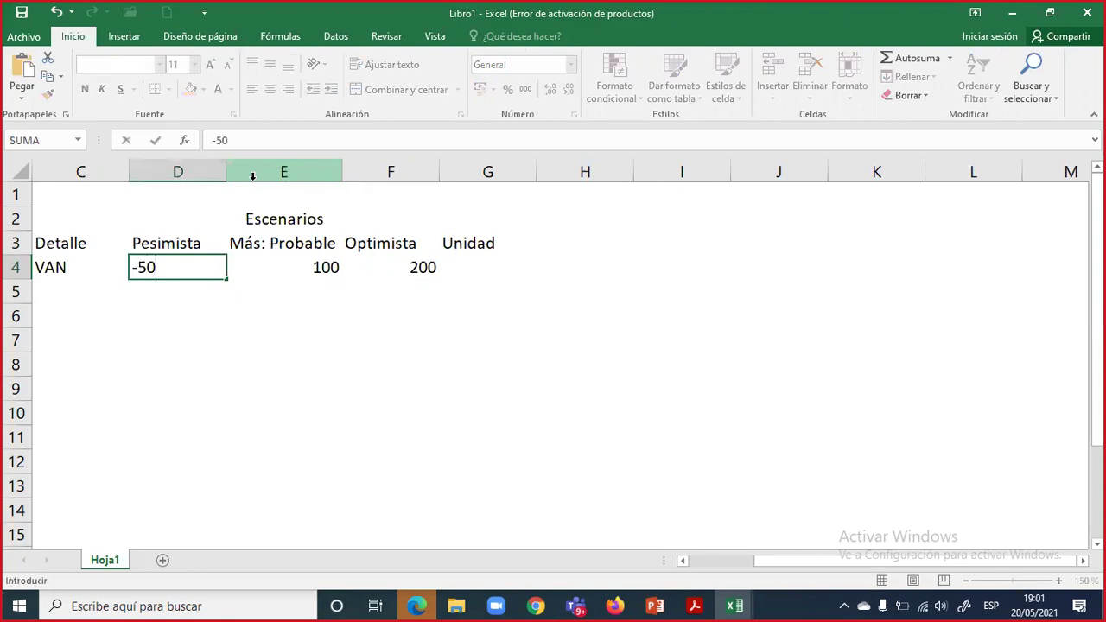
key(Tab)
key(Tab)
key(Tab)
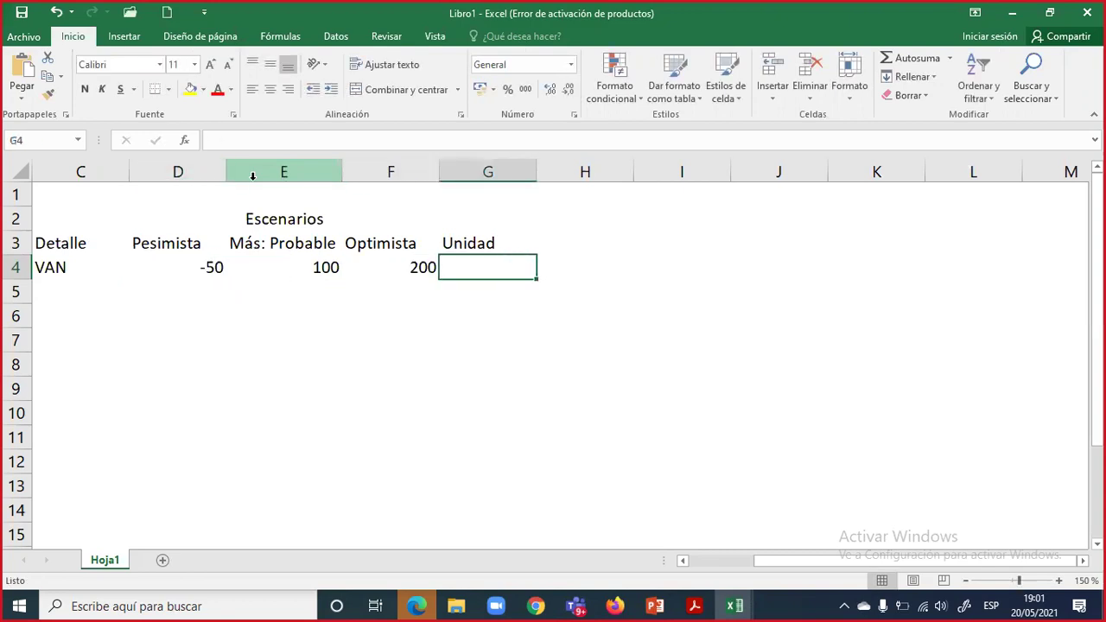
text(Mill)
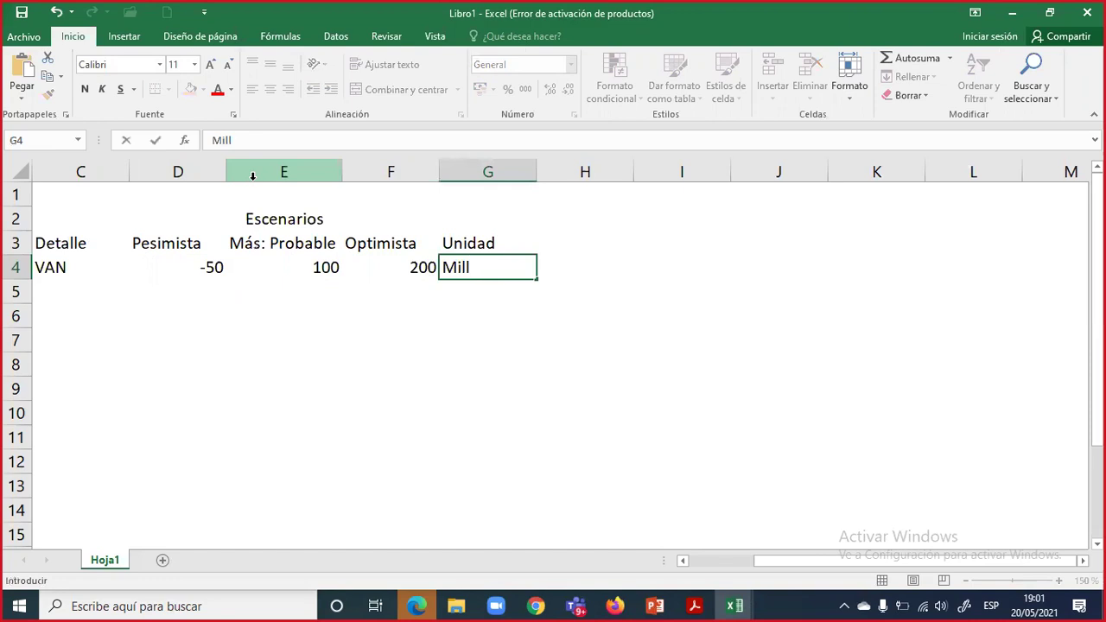
text(ones de Bs)
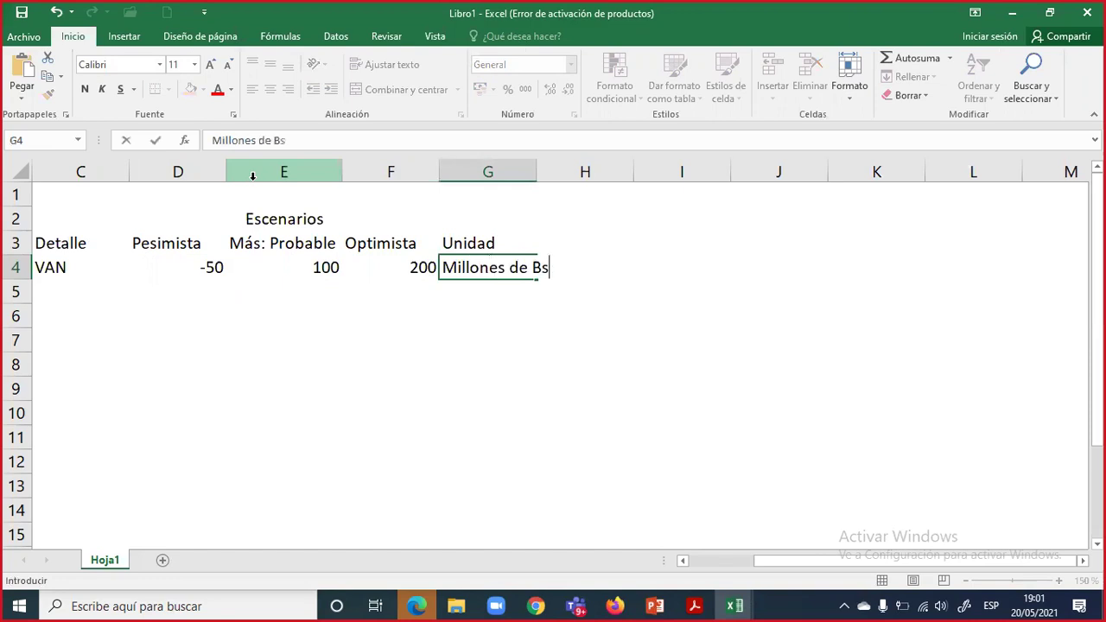
key(Return)
- Make the header row C3:G3 bold and give it a thick bottom border
key(Left)
key(Left)
key(Up)
key(Up)
key(Left)
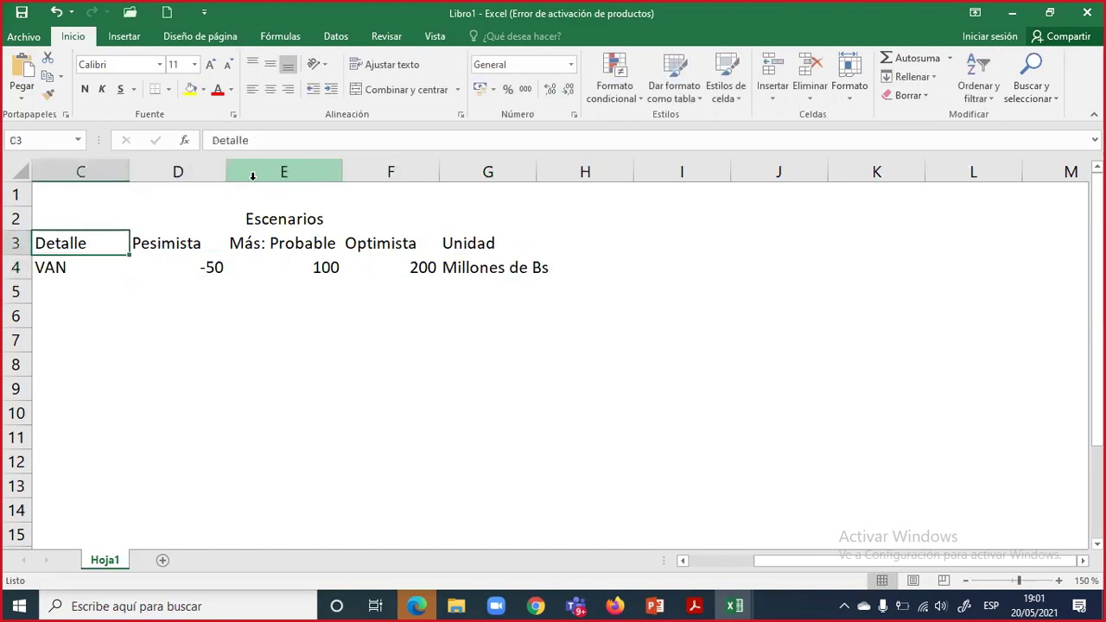
key(shift+Right)
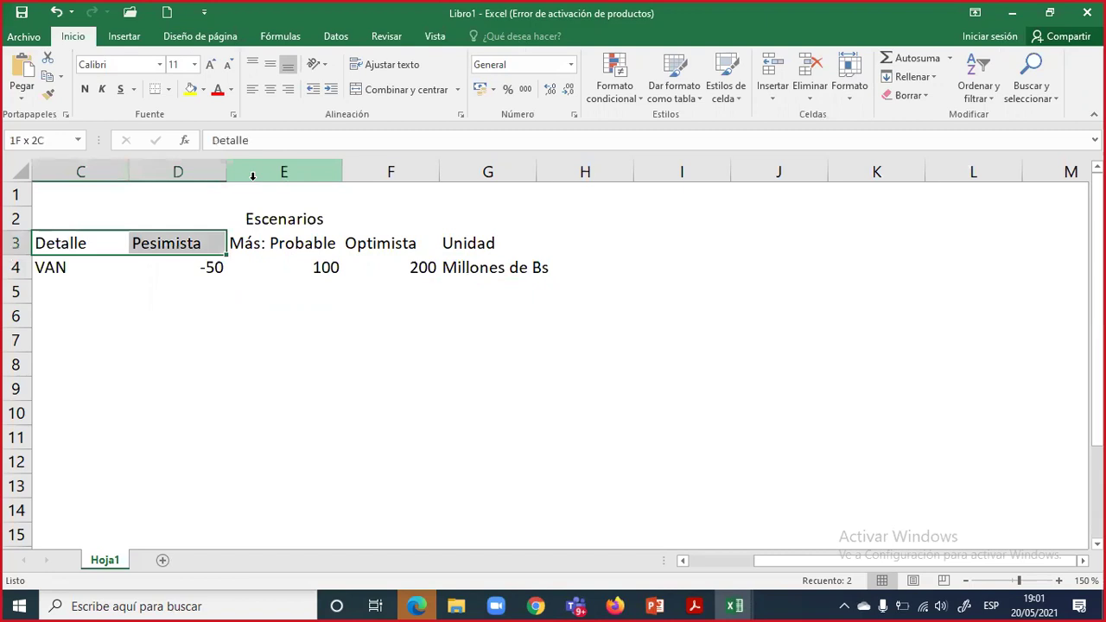
key(ctrl+shift+Right)
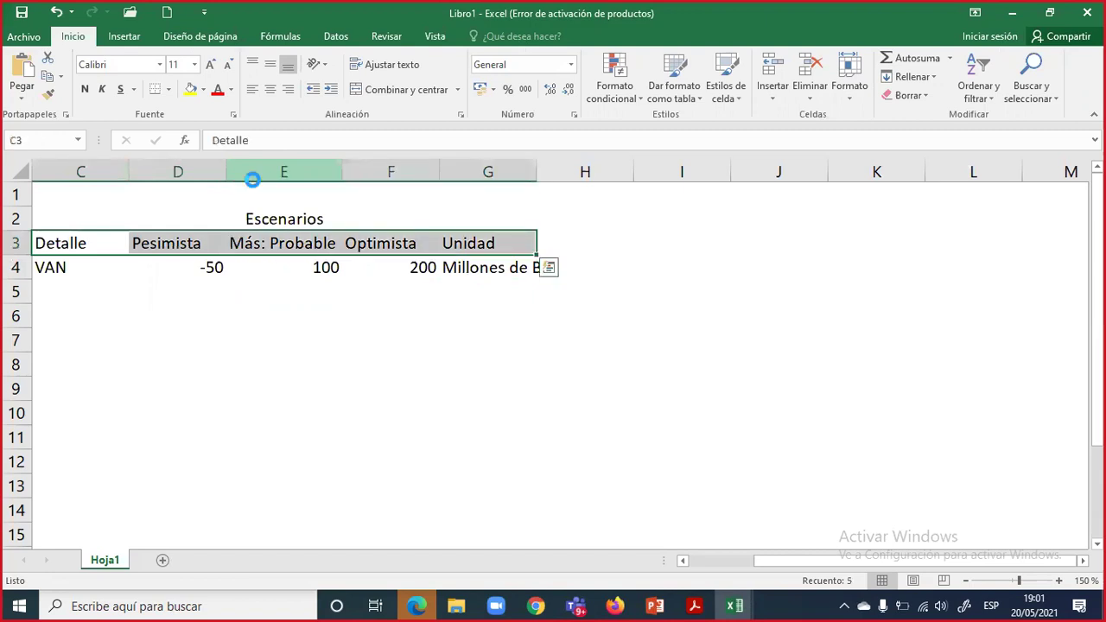
key(ctrl+n)
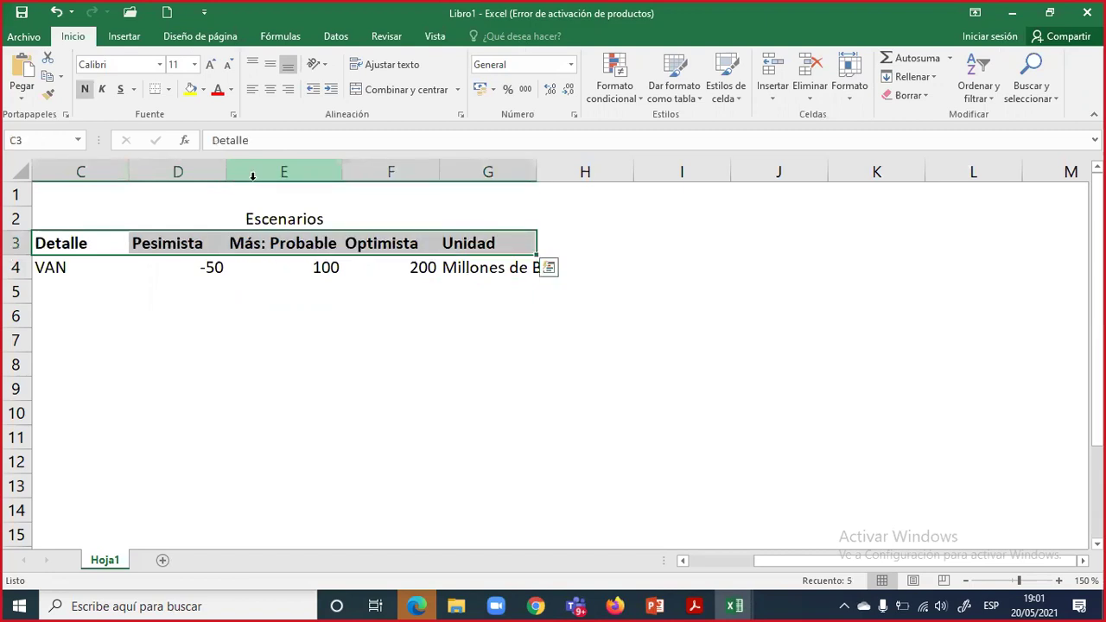
click(171, 90)
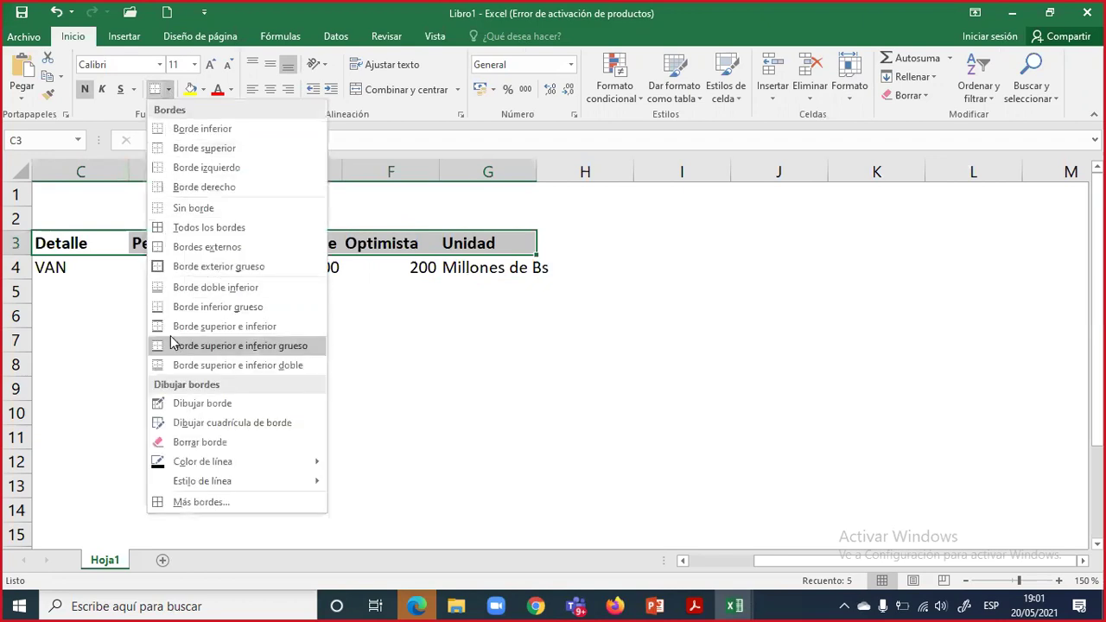
click(186, 309)
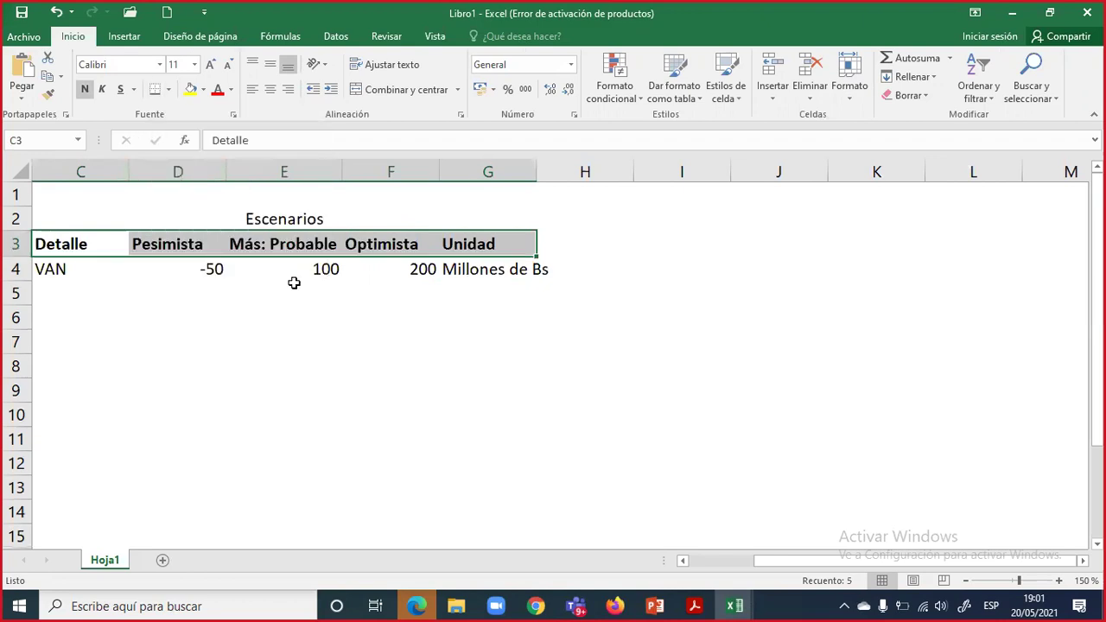
- Make the merged "Escenarios" title in row 2 bold
click(205, 267)
drag(265, 274, 366, 272)
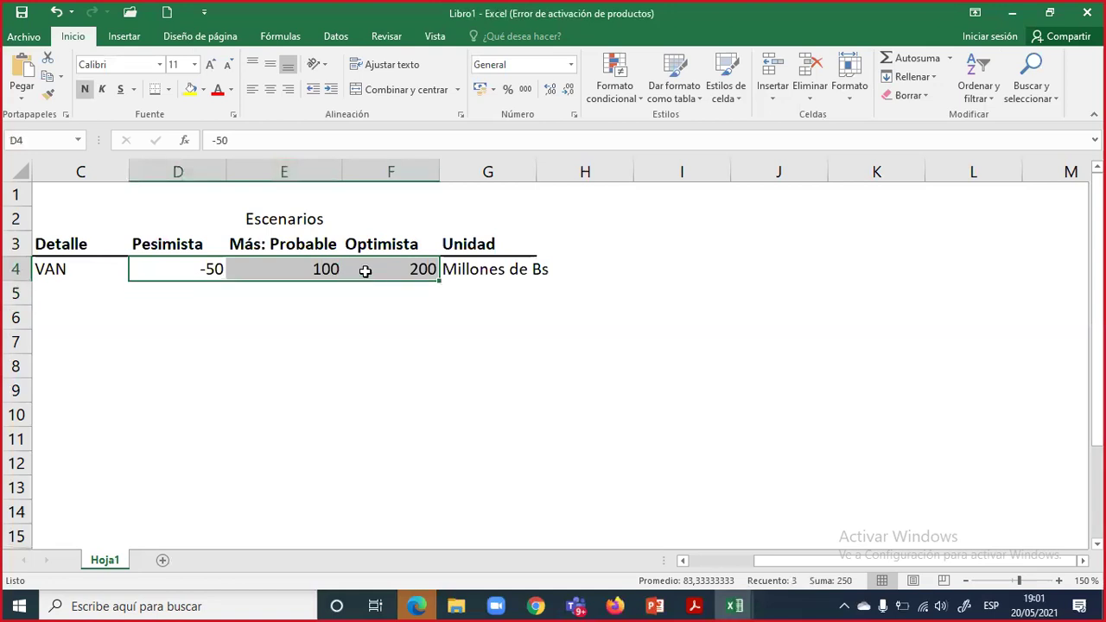
click(289, 219)
click(85, 89)
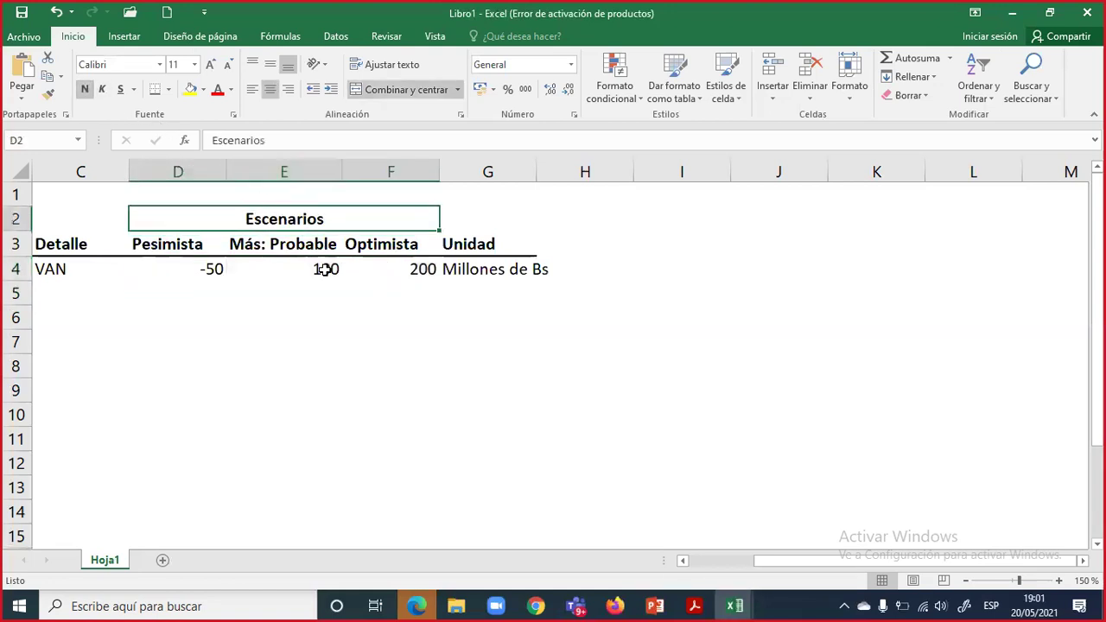
drag(321, 246, 320, 272)
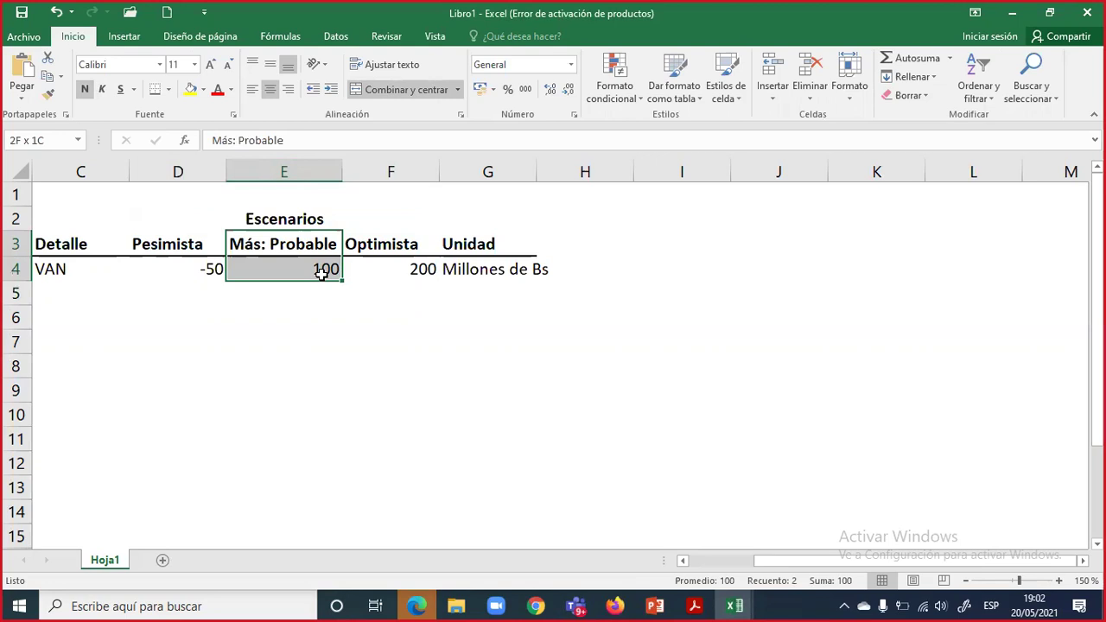
drag(321, 272, 321, 272)
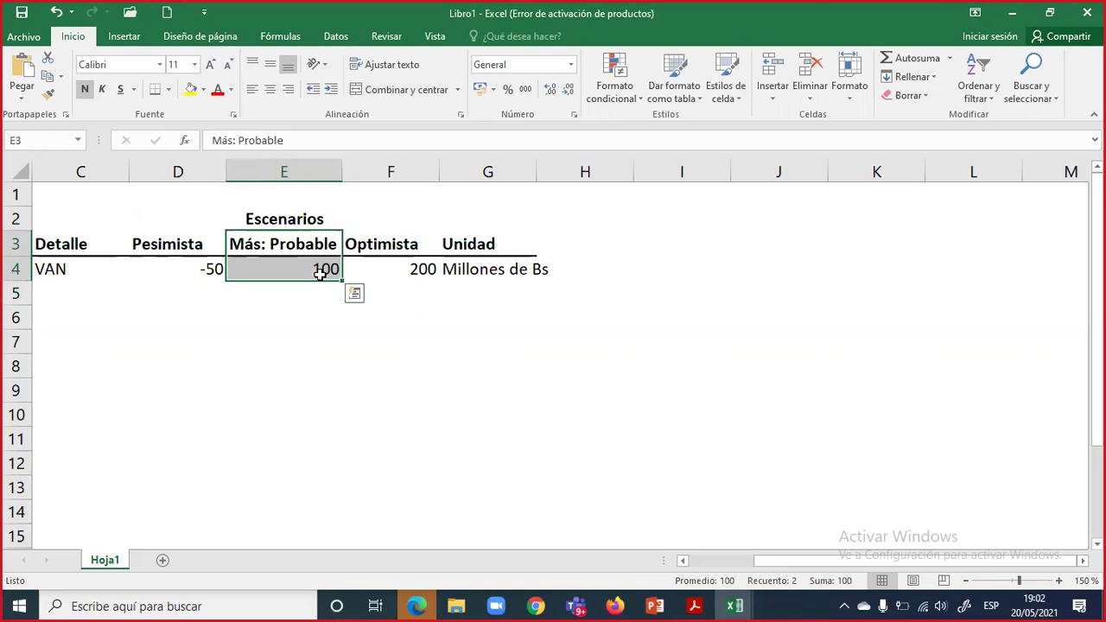
click(321, 269)
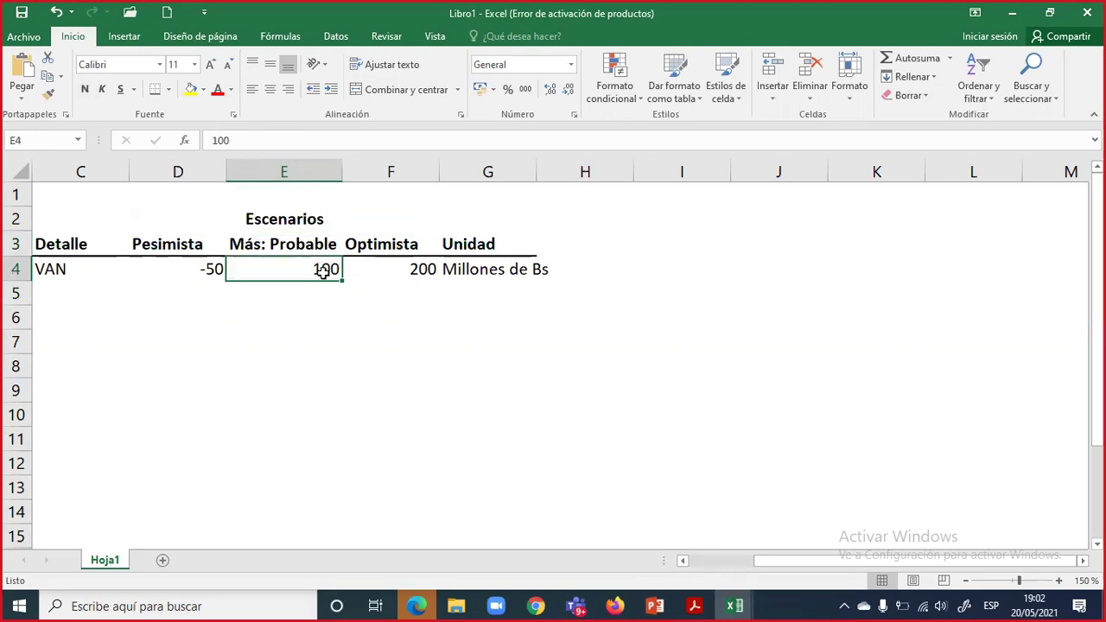
- Review the VAN values under the Más: Probable, Optimista and Pesimista scenarios in columns D to F
drag(322, 244, 322, 271)
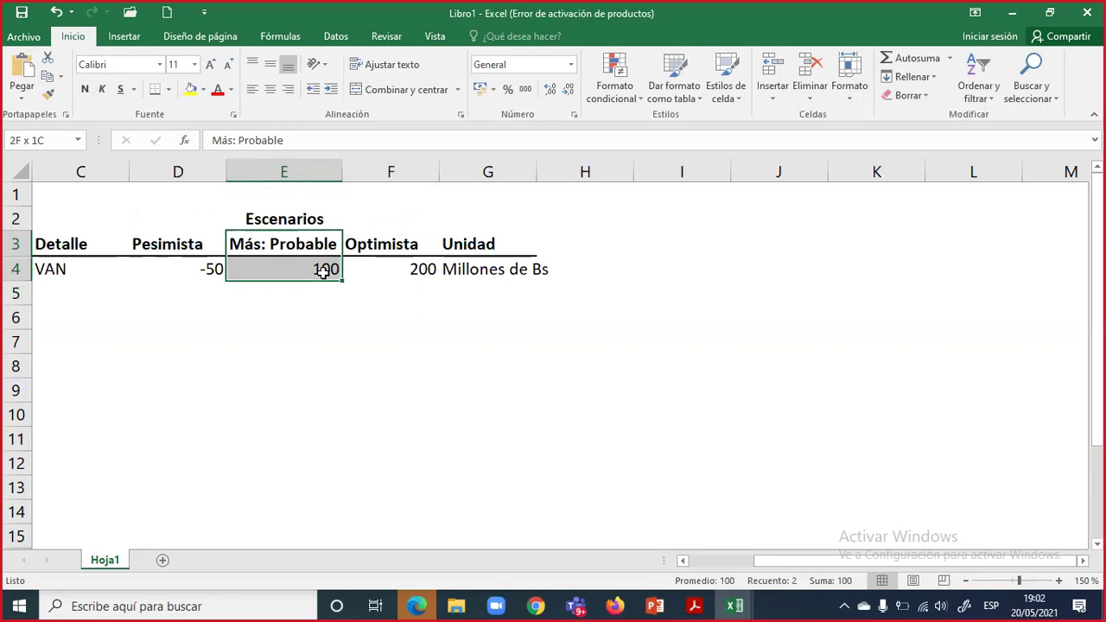
drag(322, 270, 323, 270)
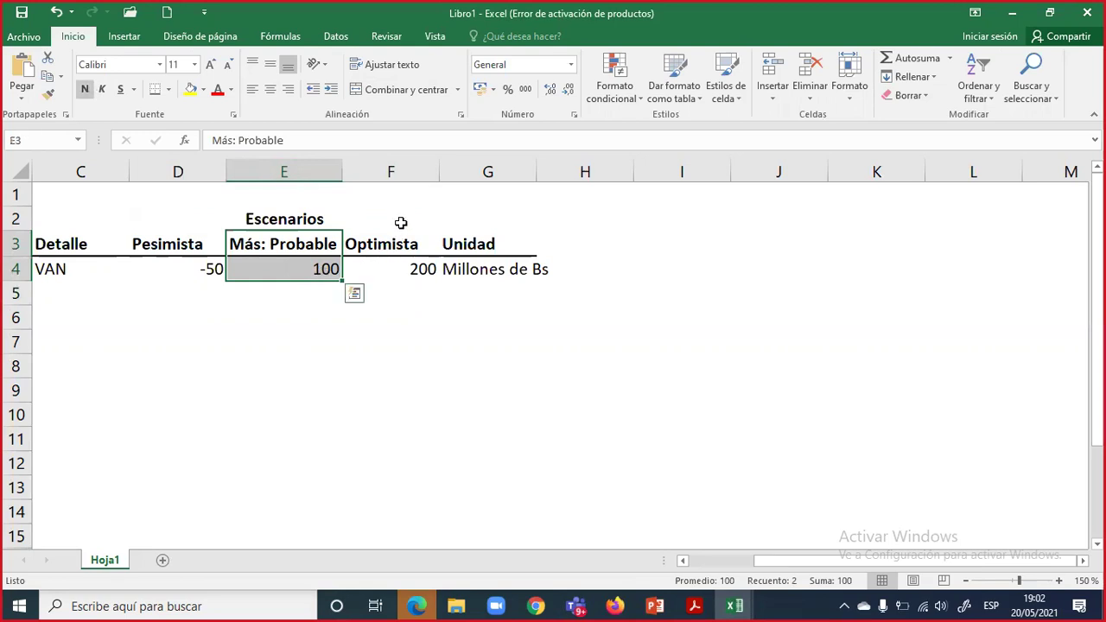
drag(403, 221, 406, 278)
click(406, 248)
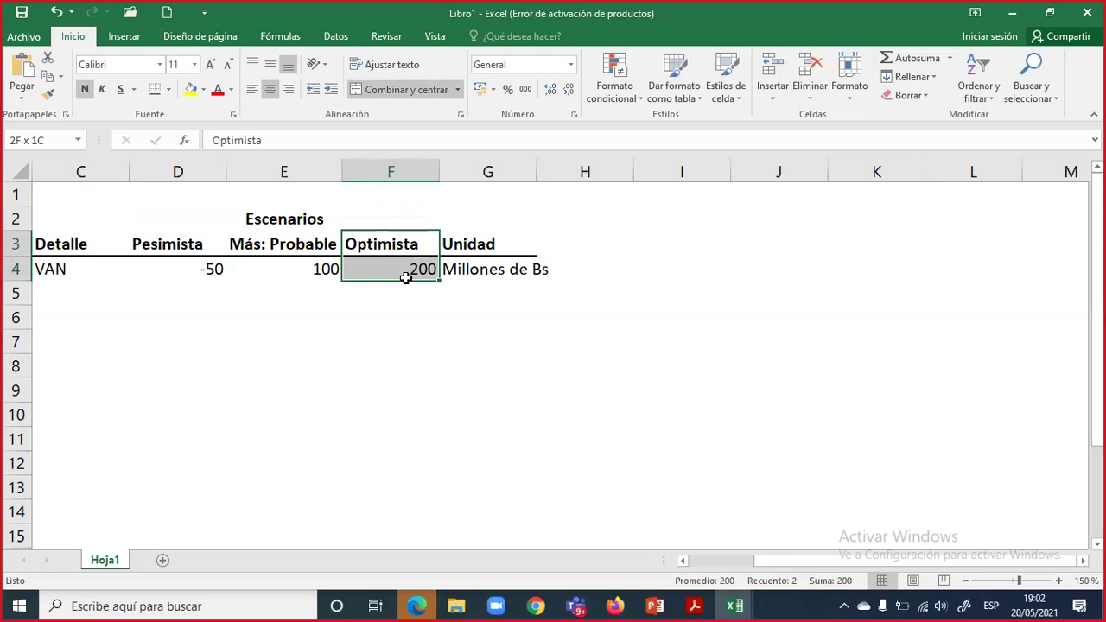
drag(405, 278, 403, 269)
click(403, 256)
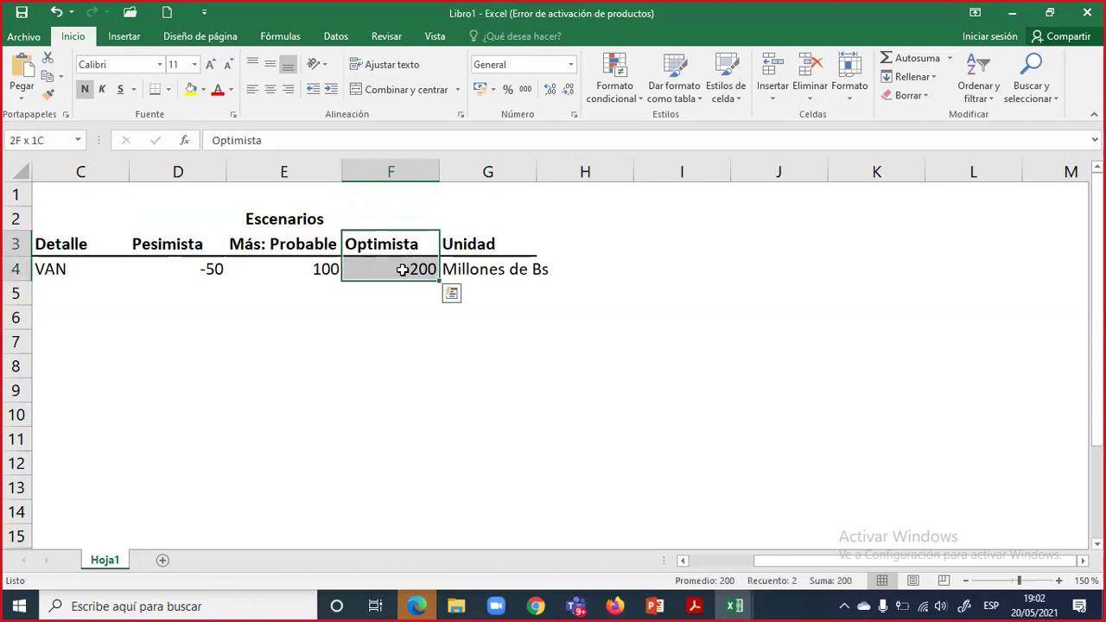
drag(402, 270, 401, 269)
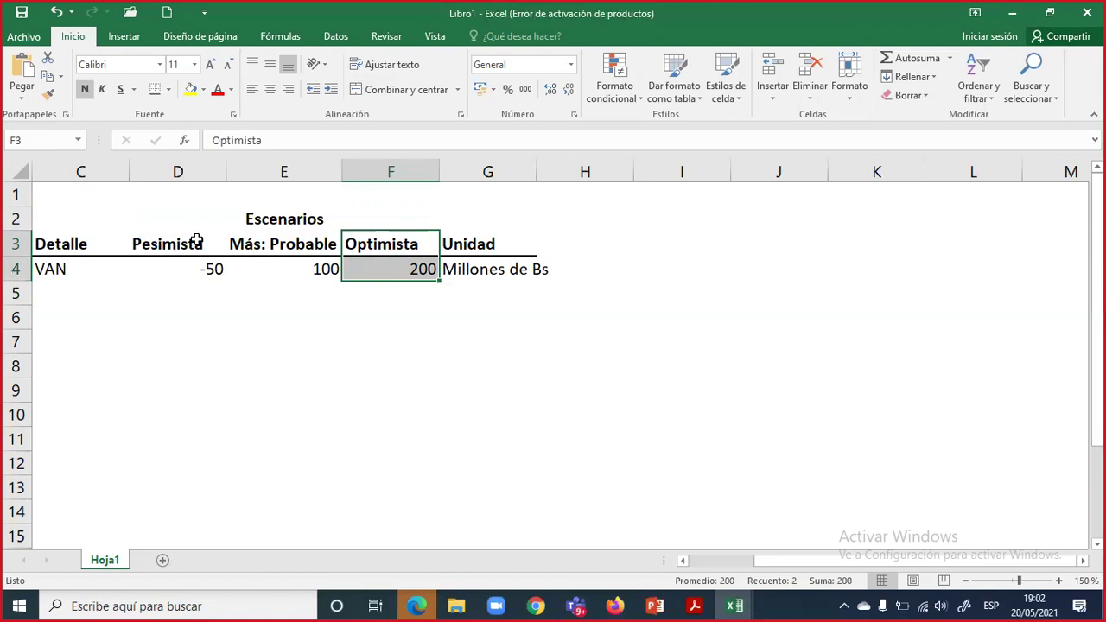
drag(196, 244, 197, 270)
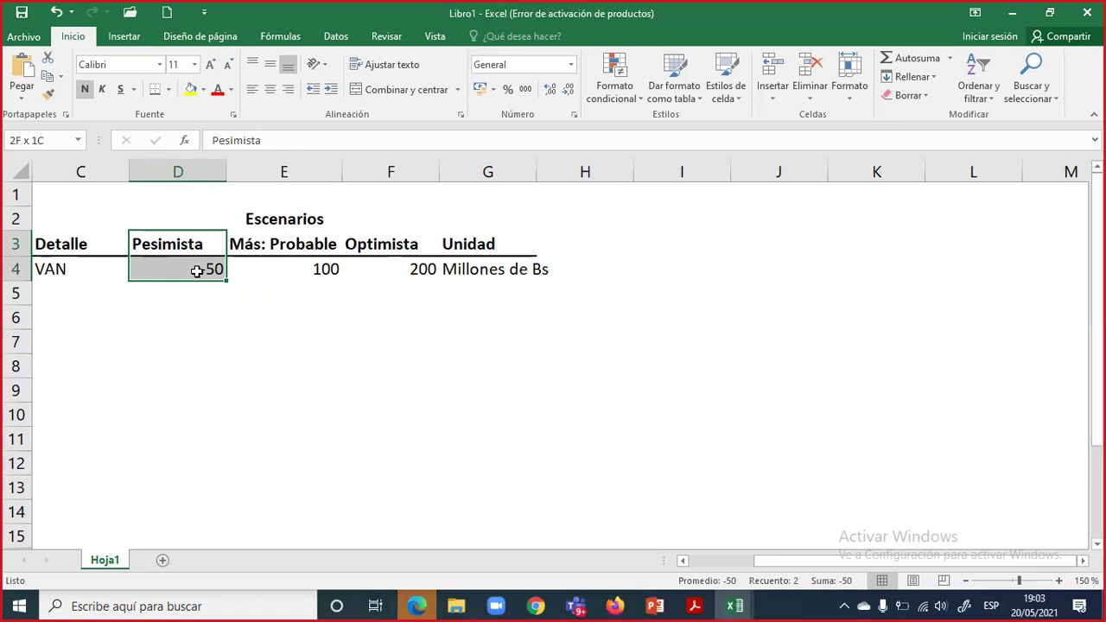
drag(367, 246, 383, 274)
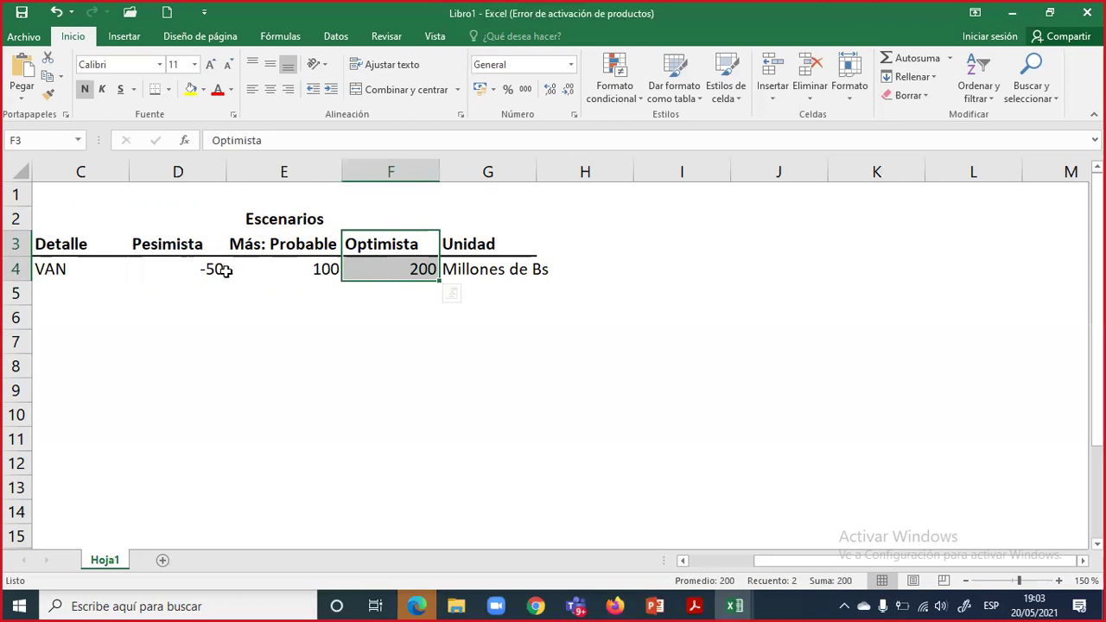
drag(198, 271, 371, 271)
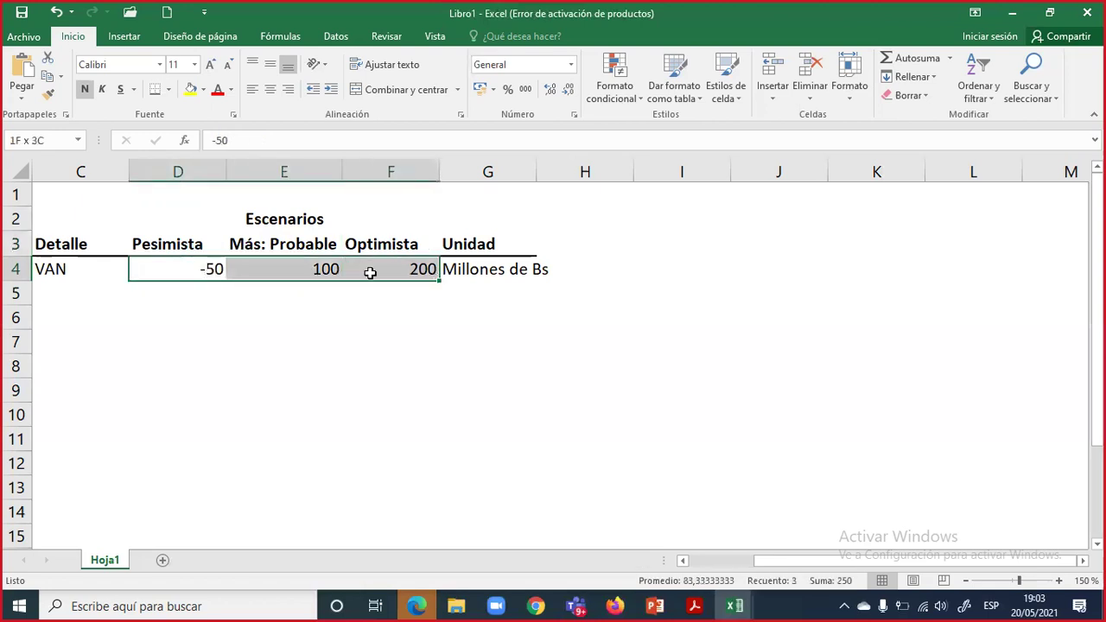
- Enter the row label "Probabilidad" in C5, below VAN
click(57, 288)
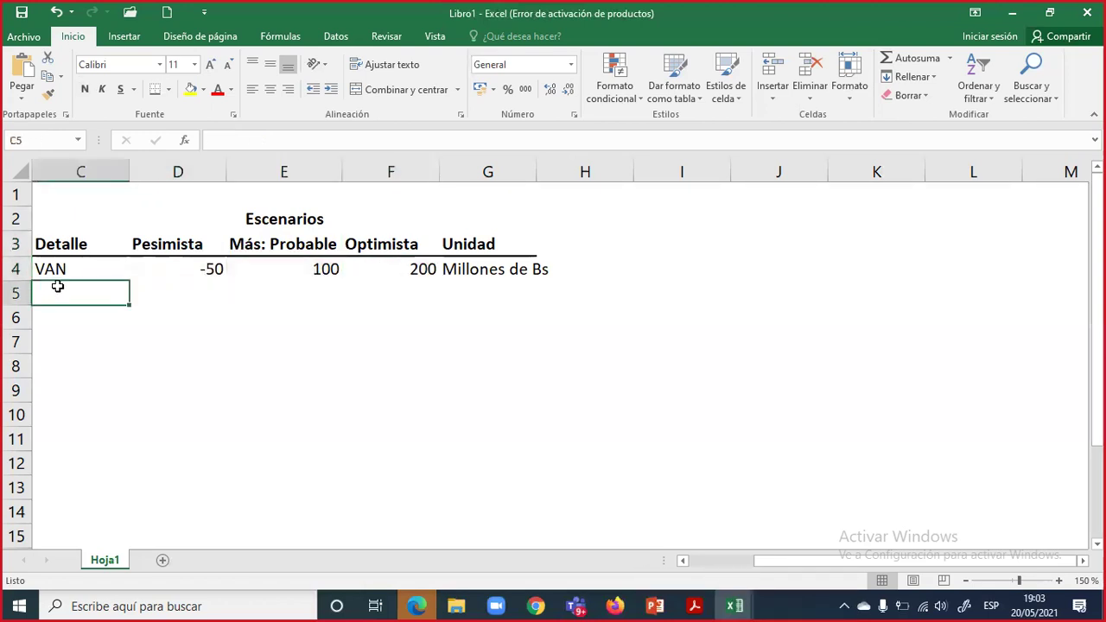
text(Prob)
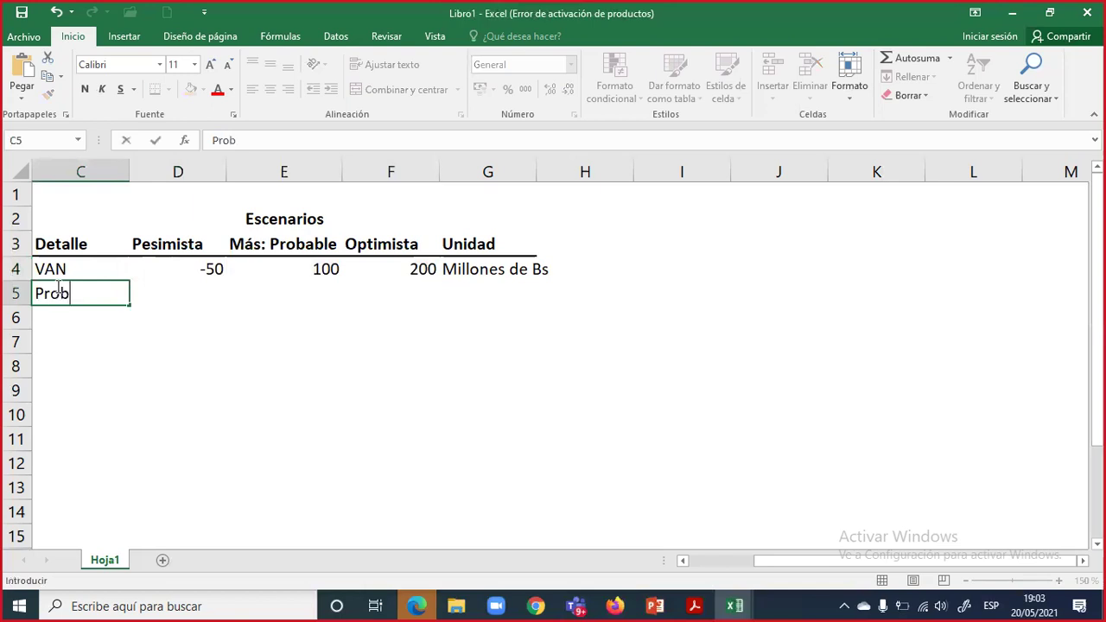
text(abilidad)
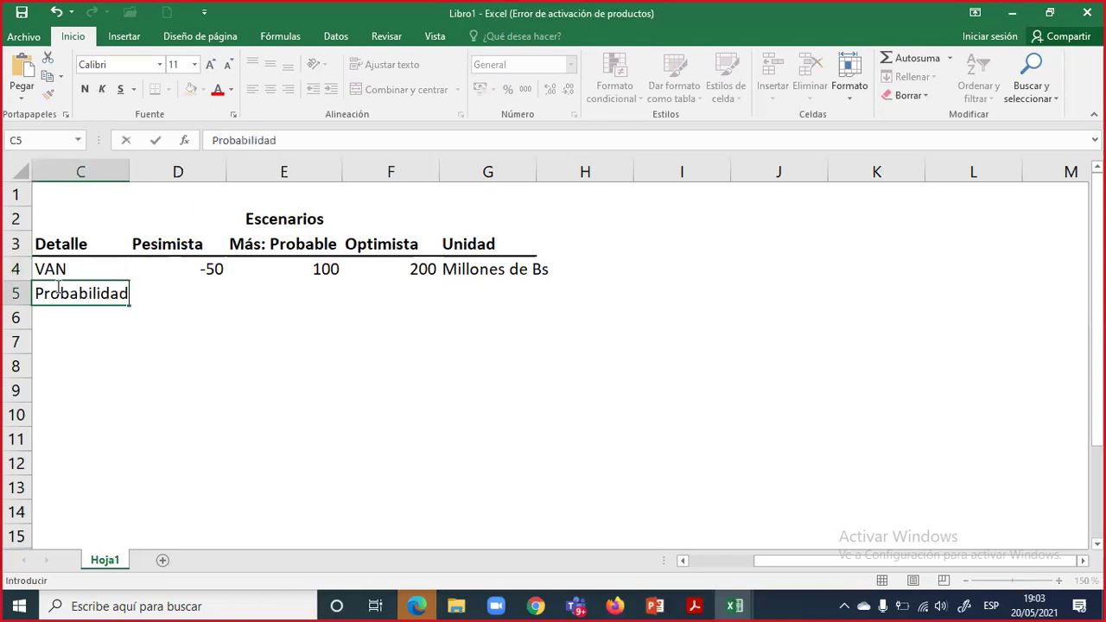
key(Return)
- Enter a probability of 50% for the Más: Probable scenario in E5
key(Up)
key(Right)
key(Right)
key(Up)
key(Up)
key(shift+Down)
key(shift+Down)
key(Down)
key(Down)
text(50%)
key(Return)
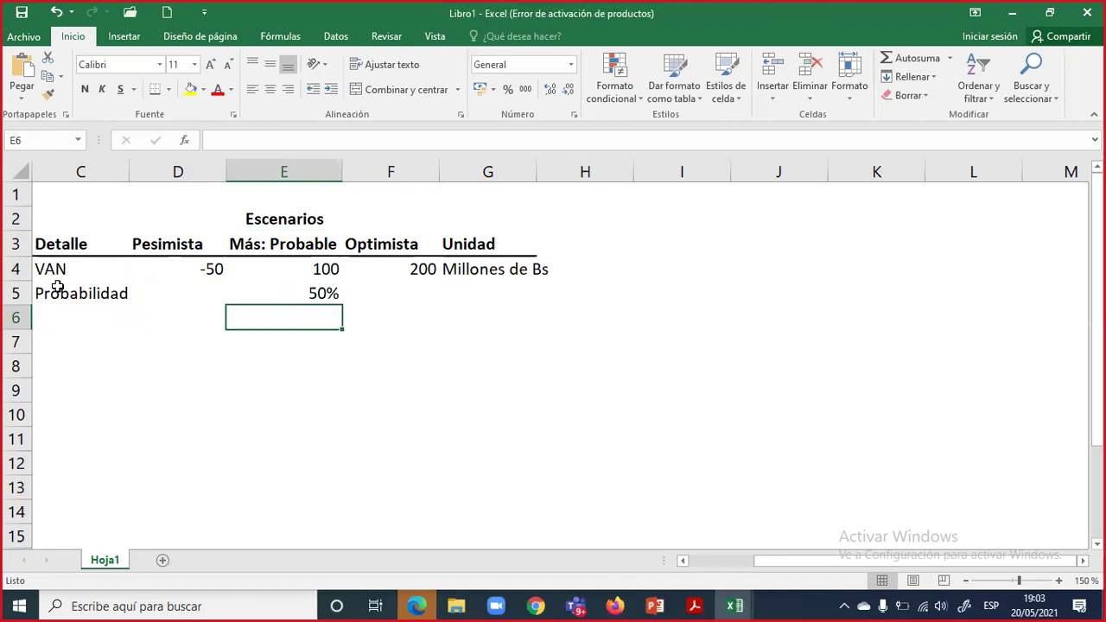
- Enter a probability of 20% for the Optimista scenario in F5
key(Up)
key(Right)
key(Left)
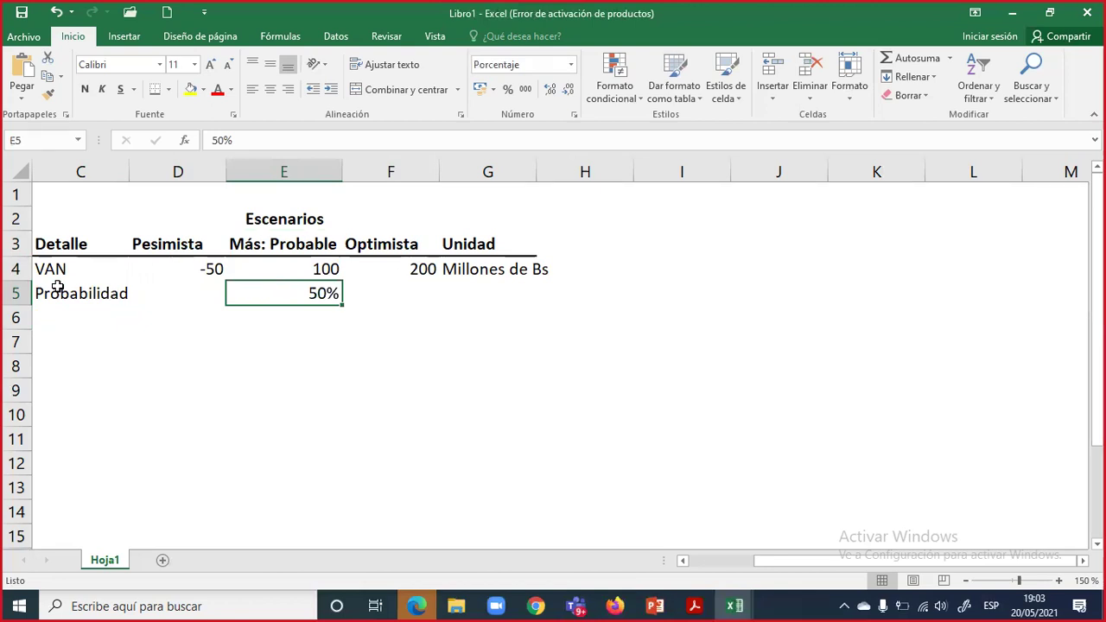
key(Right)
key(Up)
key(Down)
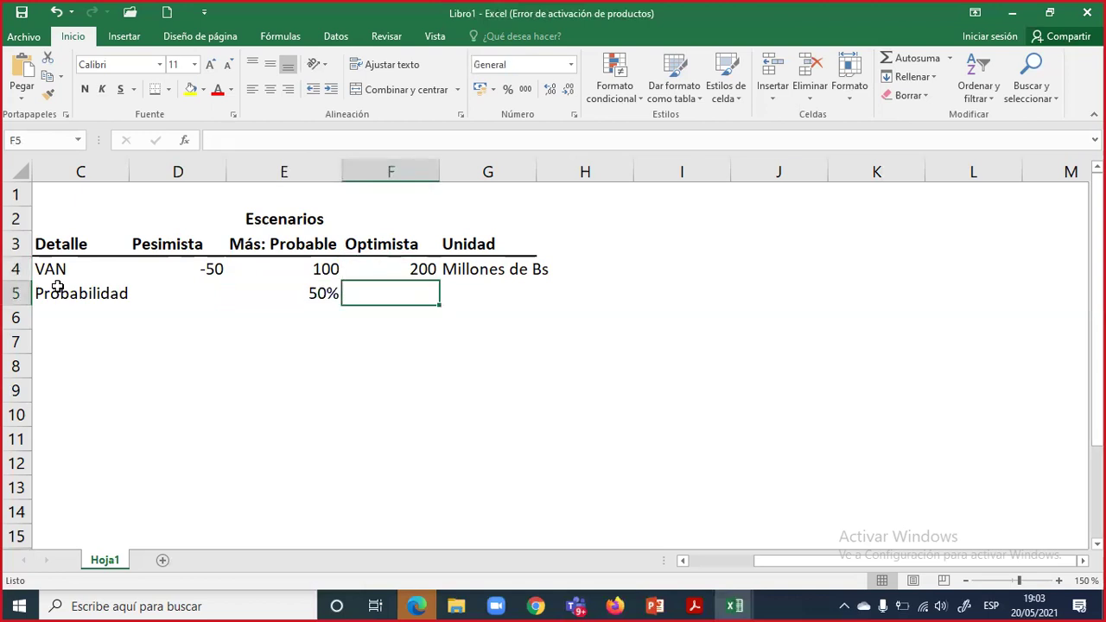
key(Up)
key(shift+Down)
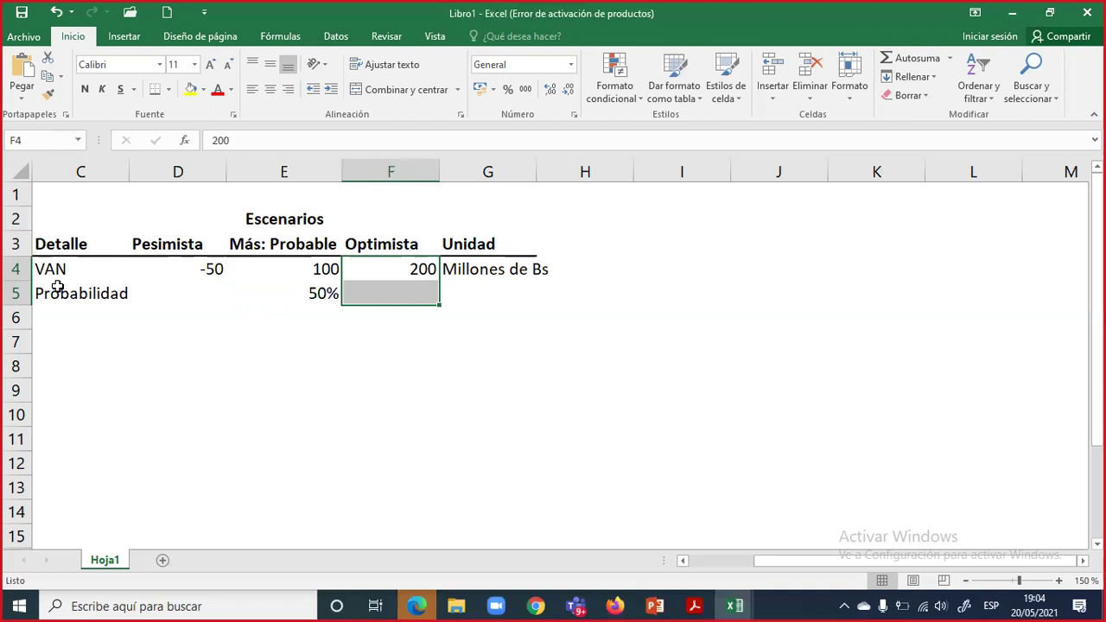
key(Down)
key(Up)
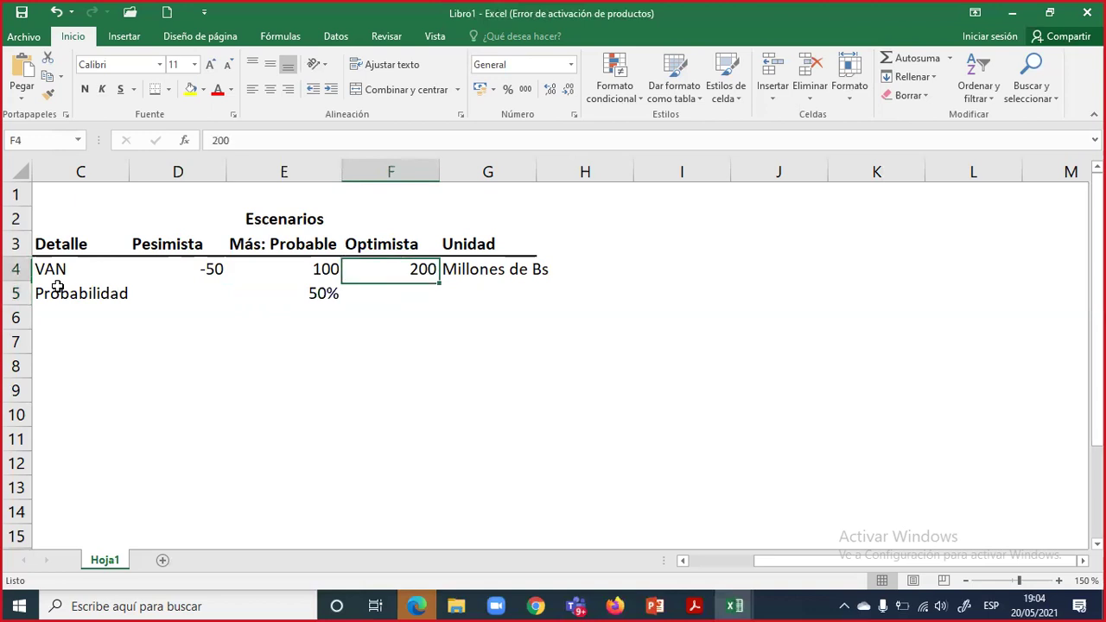
key(Down)
text(20%)
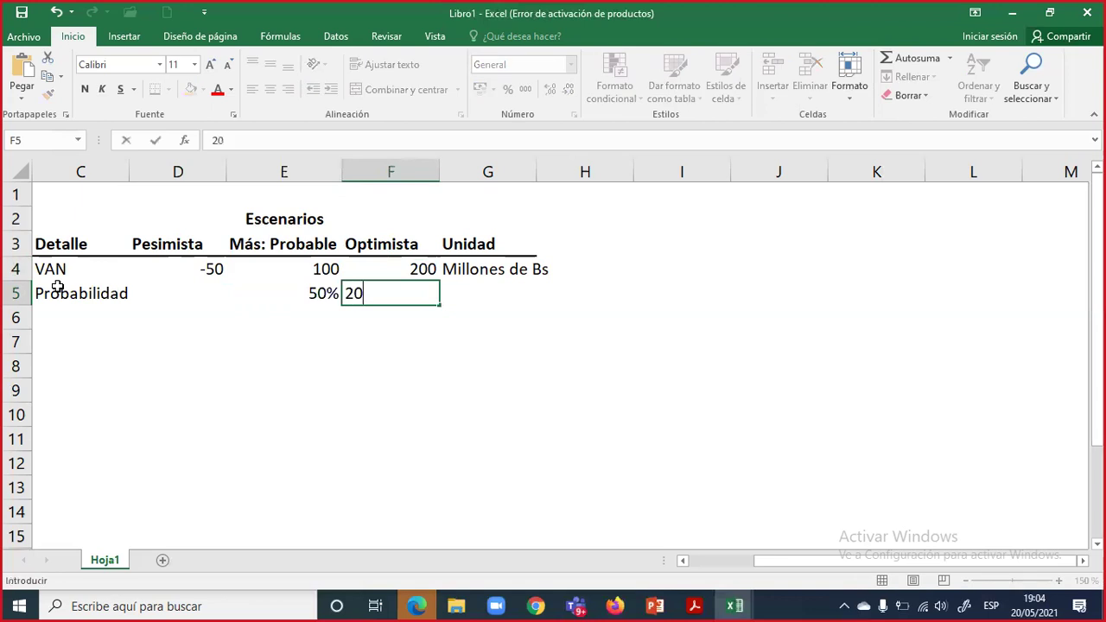
key(Return)
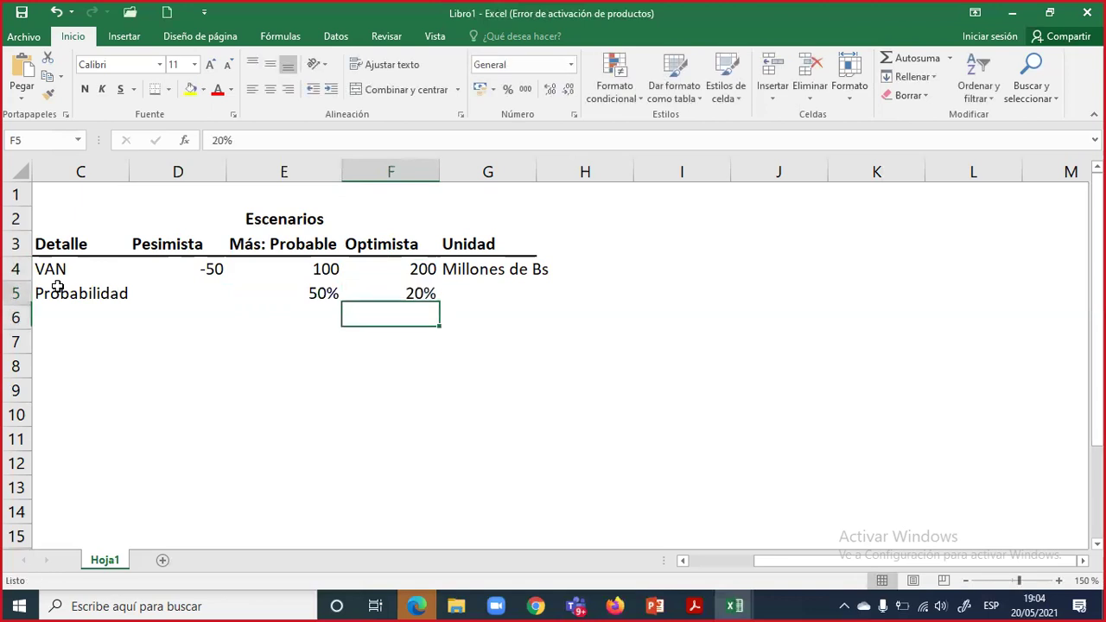
- Enter a probability of 30% for the Pesimista scenario in D5
key(Up)
key(Left)
key(Left)
key(Up)
key(Down)
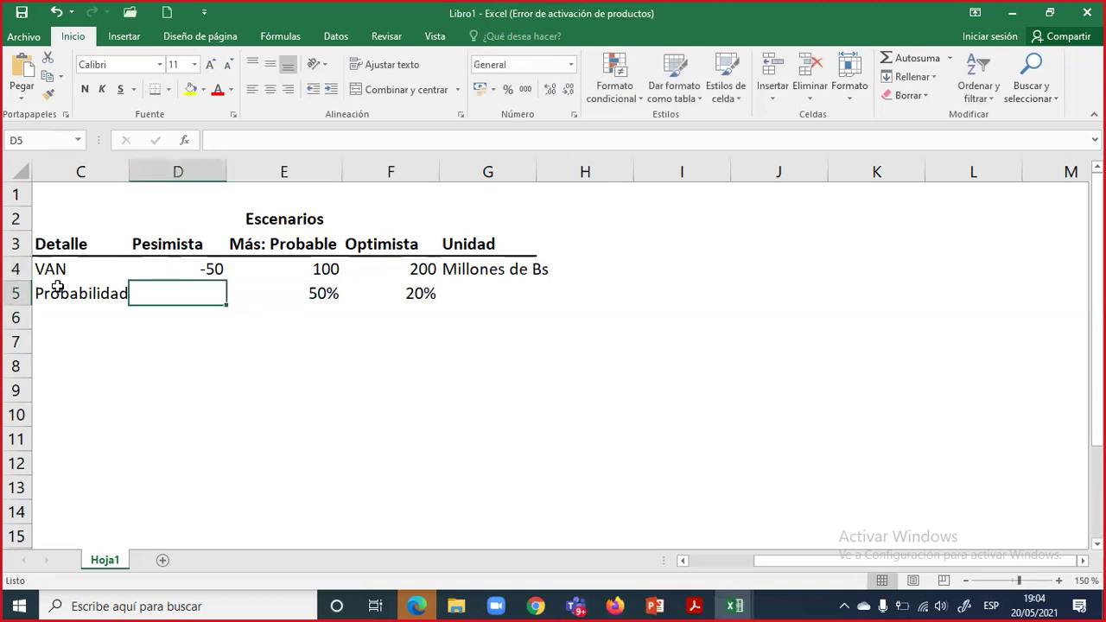
text(30%)
key(Return)
- Check the three probabilities in D5:F5 and enter "%" as their unit in G5
key(Up)
key(Up)
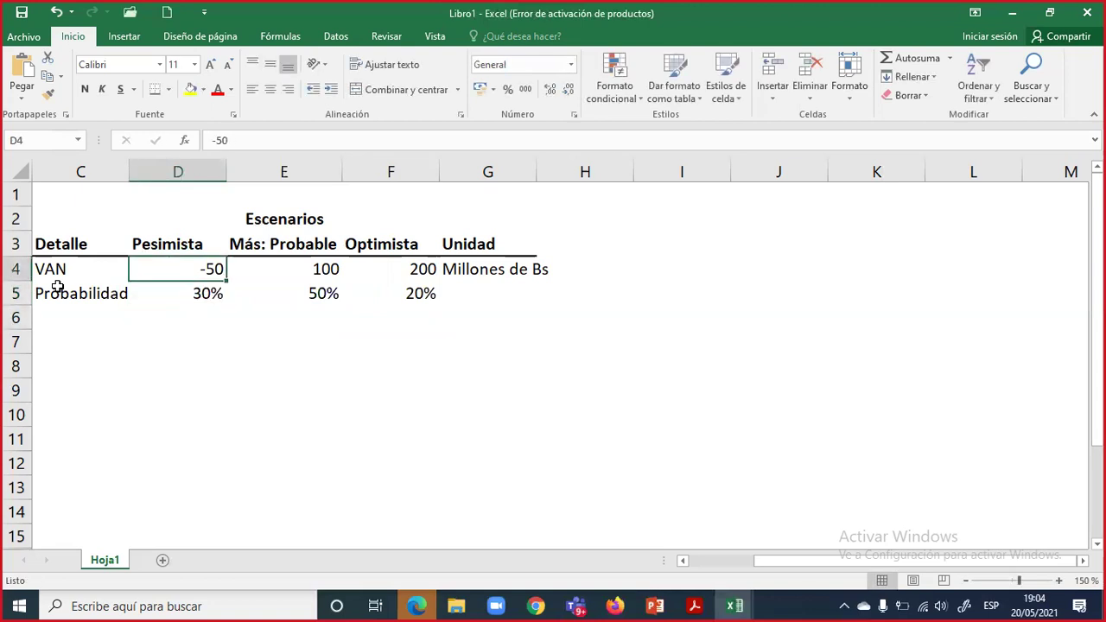
key(shift+Down)
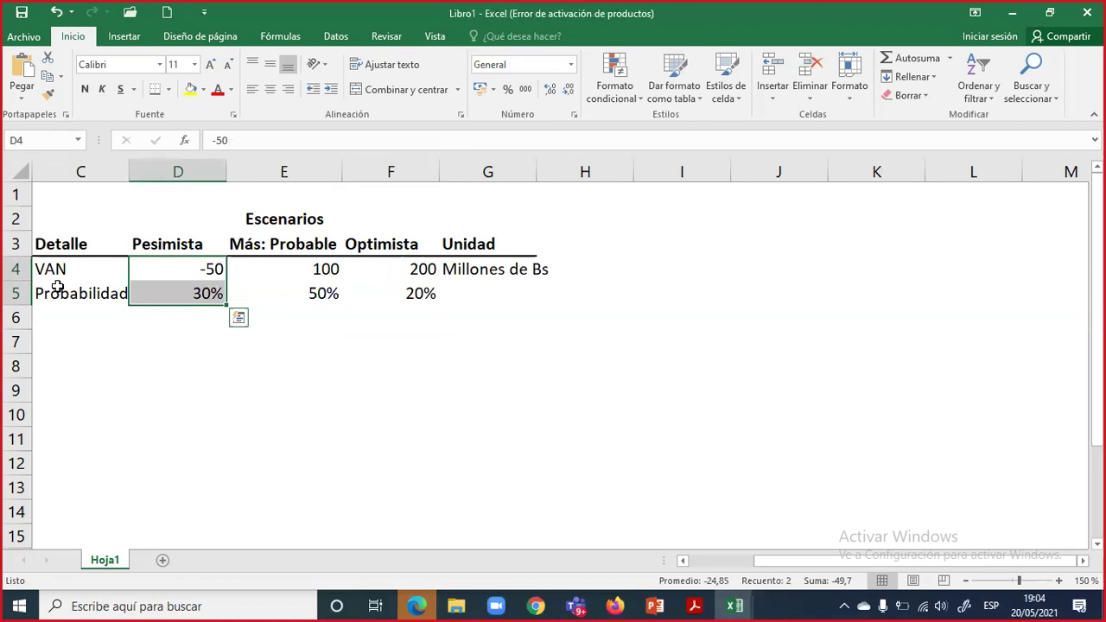
key(Down)
key(shift+Right)
key(shift+Right)
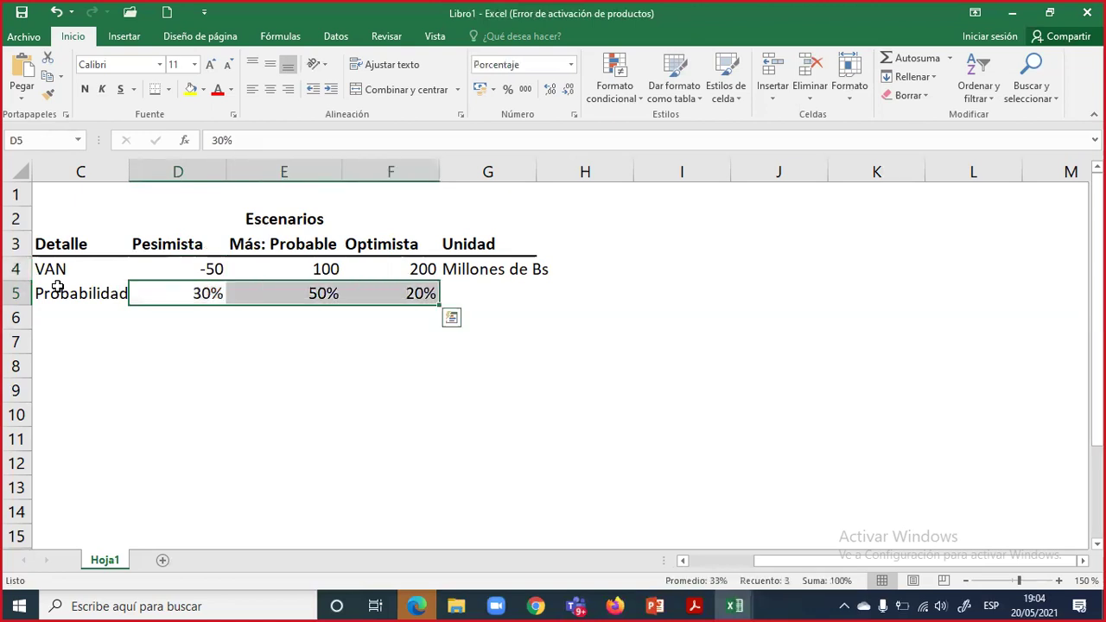
key(Right)
key(Right)
key(Right)
text(%)
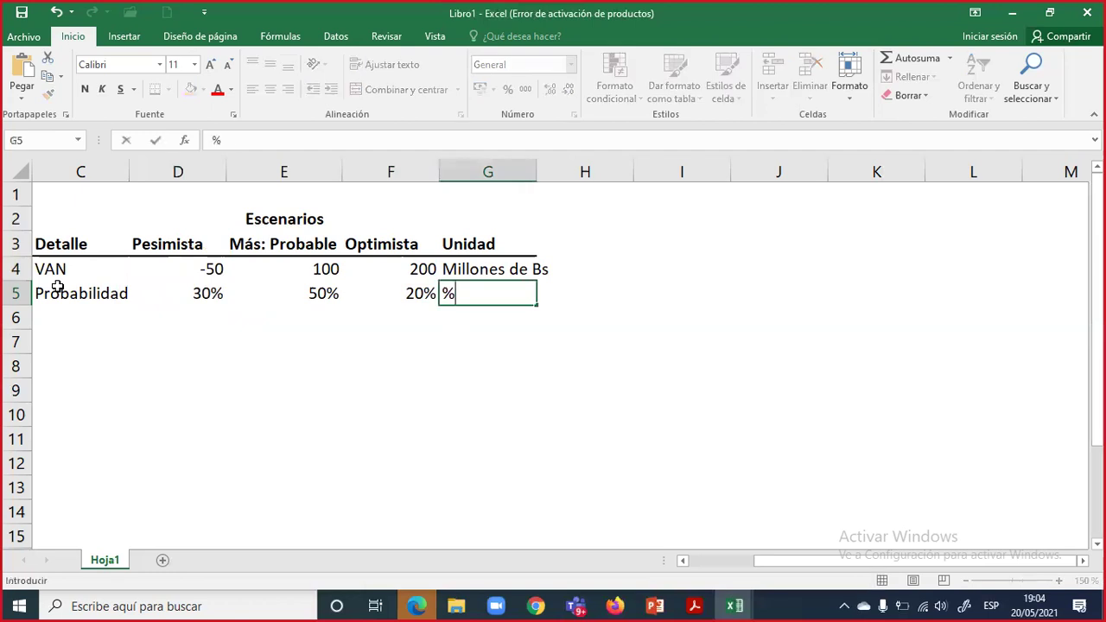
key(Return)
- Review the probabilities in D5:F5 and the VAN and probability of the Más: Probable scenario
key(Up)
key(Left)
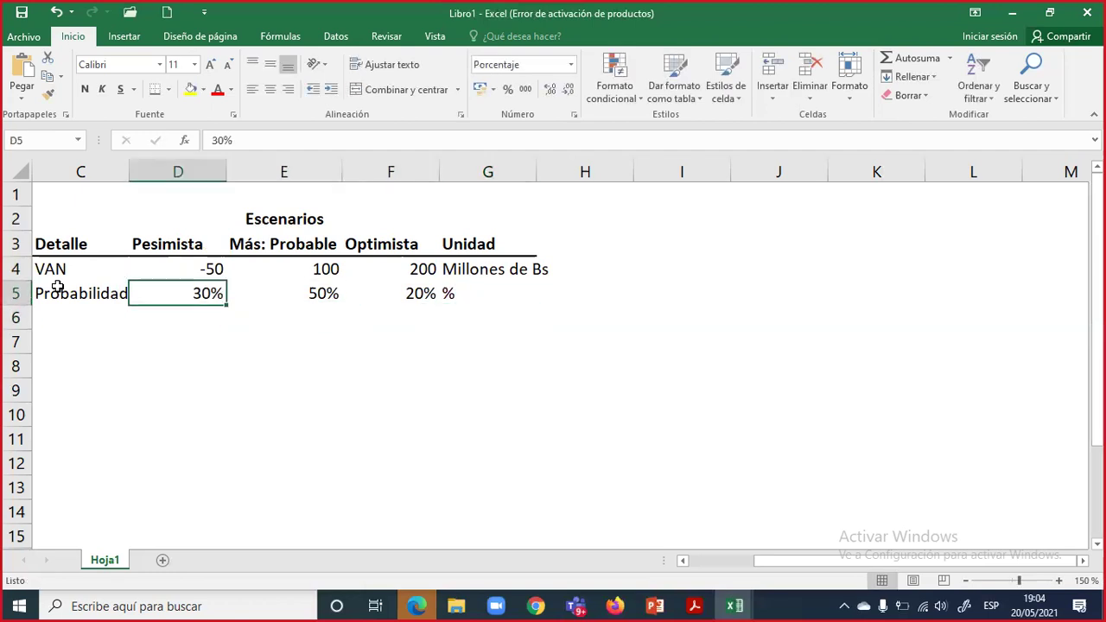
key(shift+Right)
key(shift+Right)
key(Down)
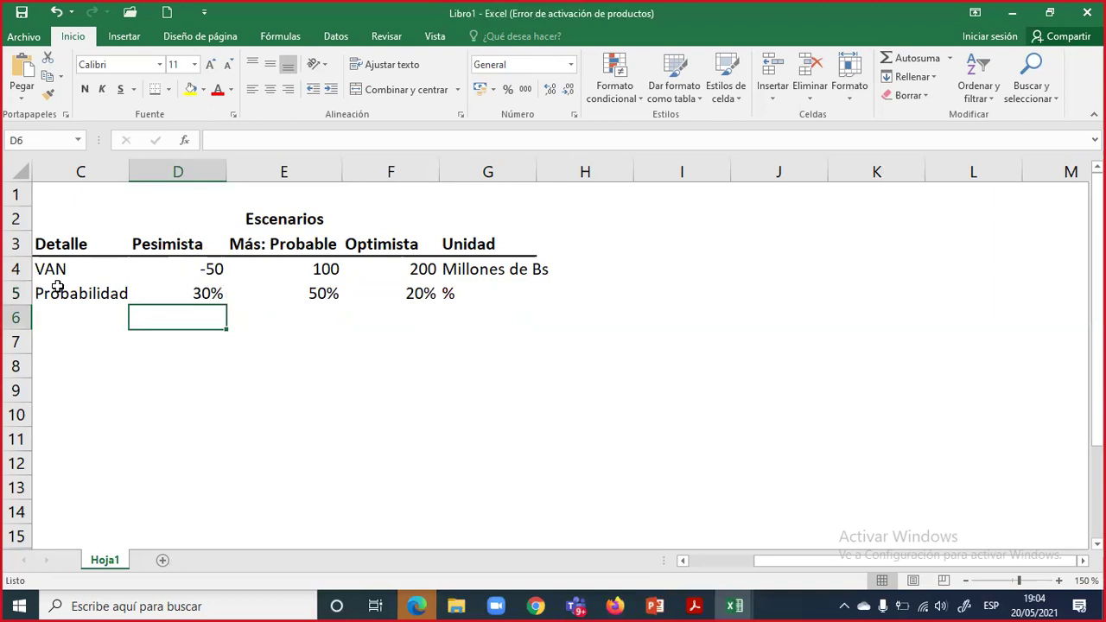
key(Up)
key(Right)
key(Up)
key(shift+Down)
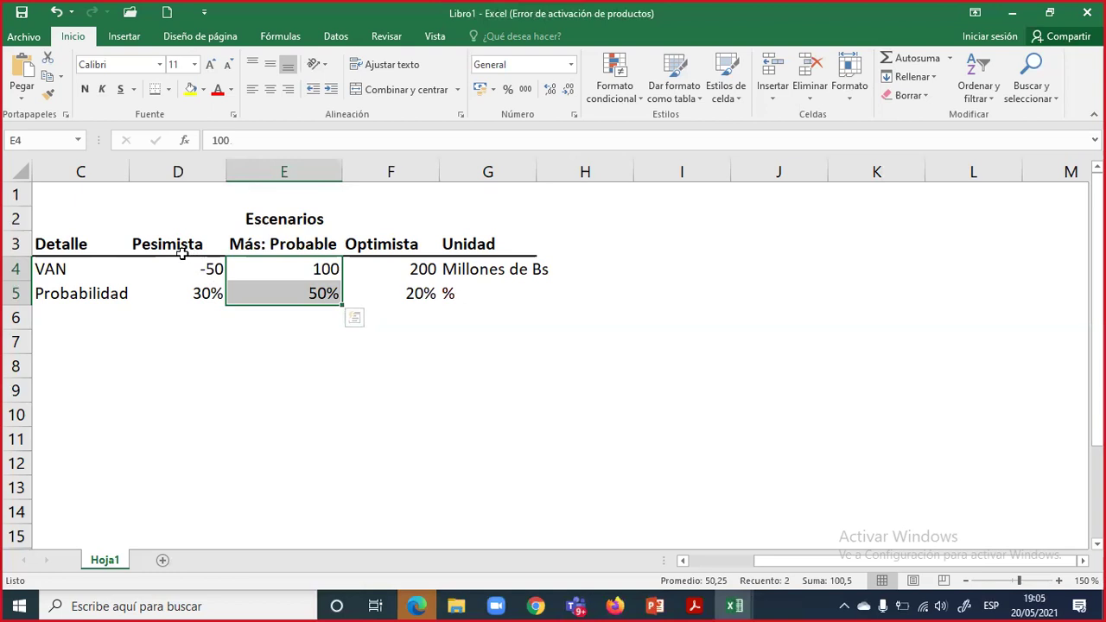
- Enter the list label "a)" in B7, below and to the left of the scenario table
click(108, 341)
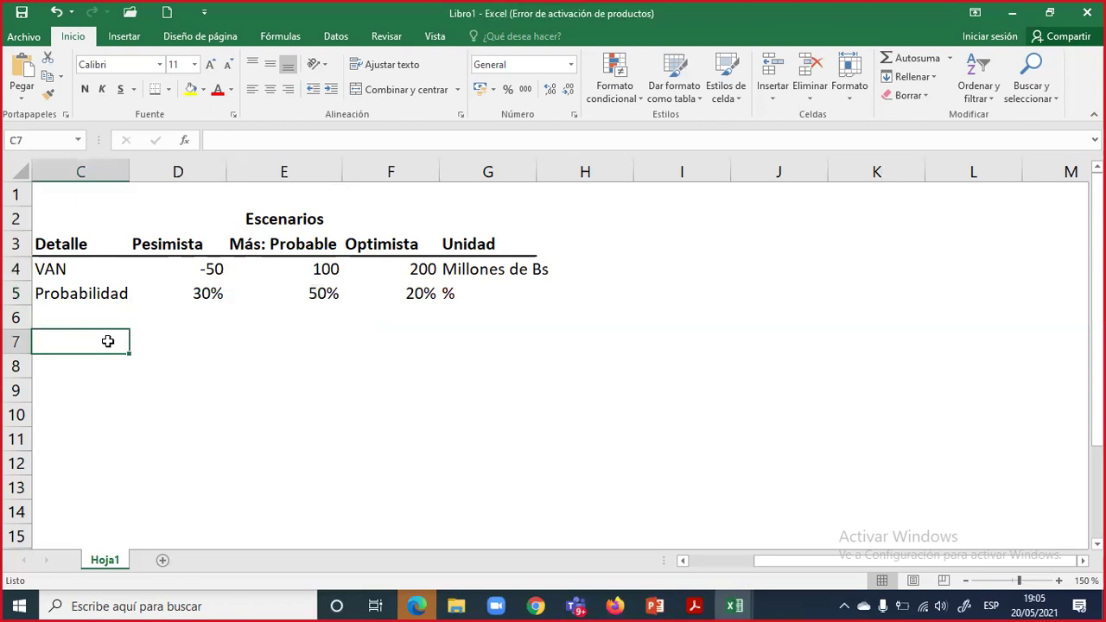
key(Left)
double_click(110, 341)
text(a))
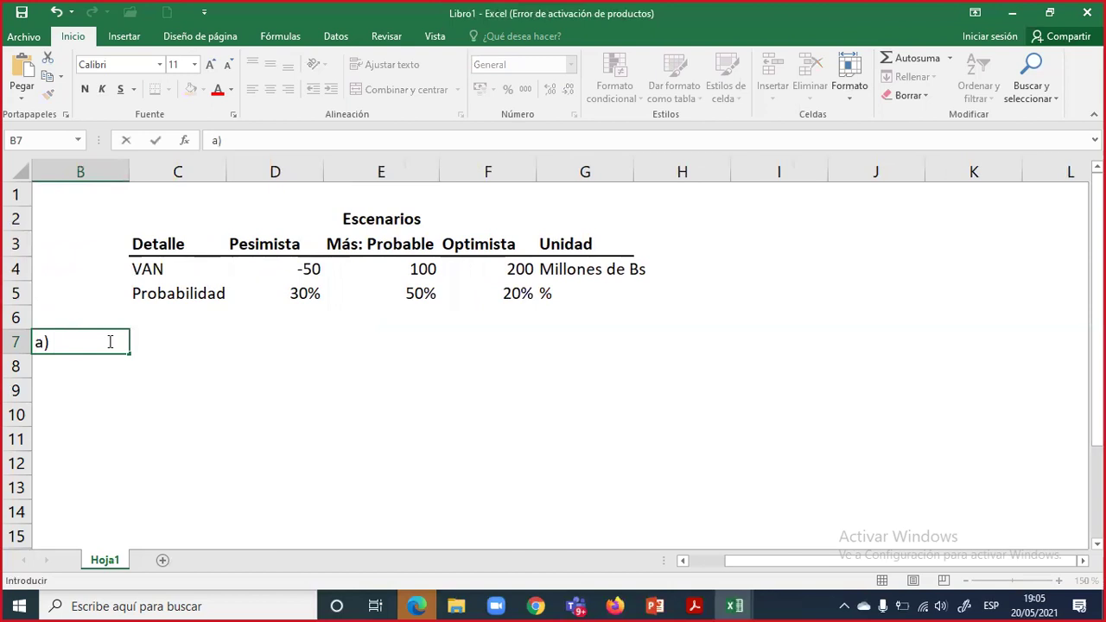
key(Up)
- Enter the heading "Indicadores" in B6 and format it in bold red
text(Indicadores)
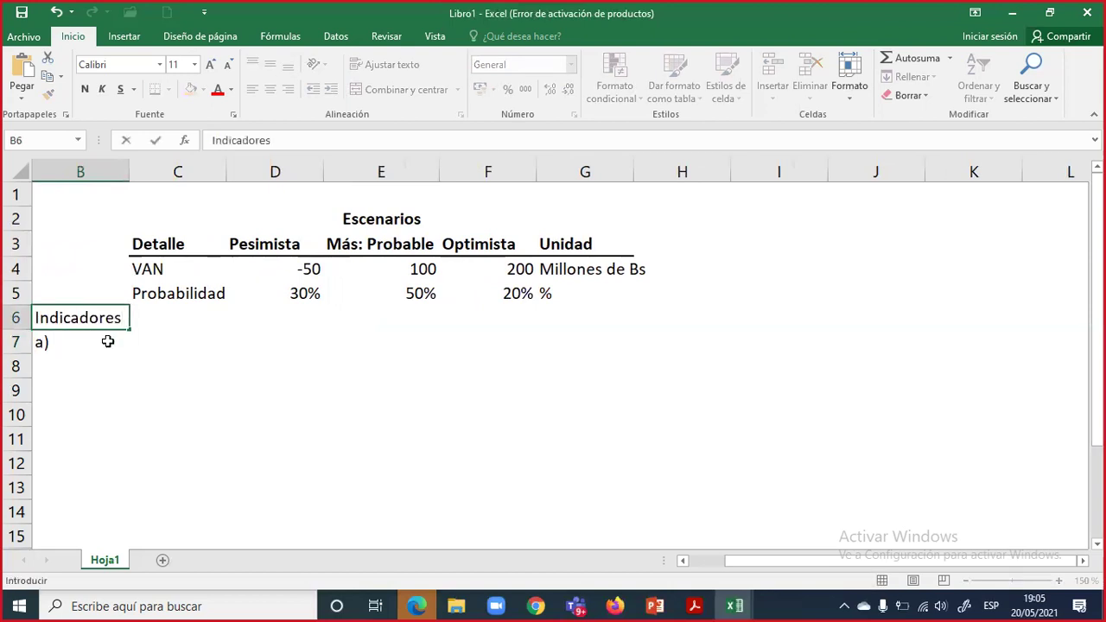
key(ctrl+Return)
key(ctrl+n)
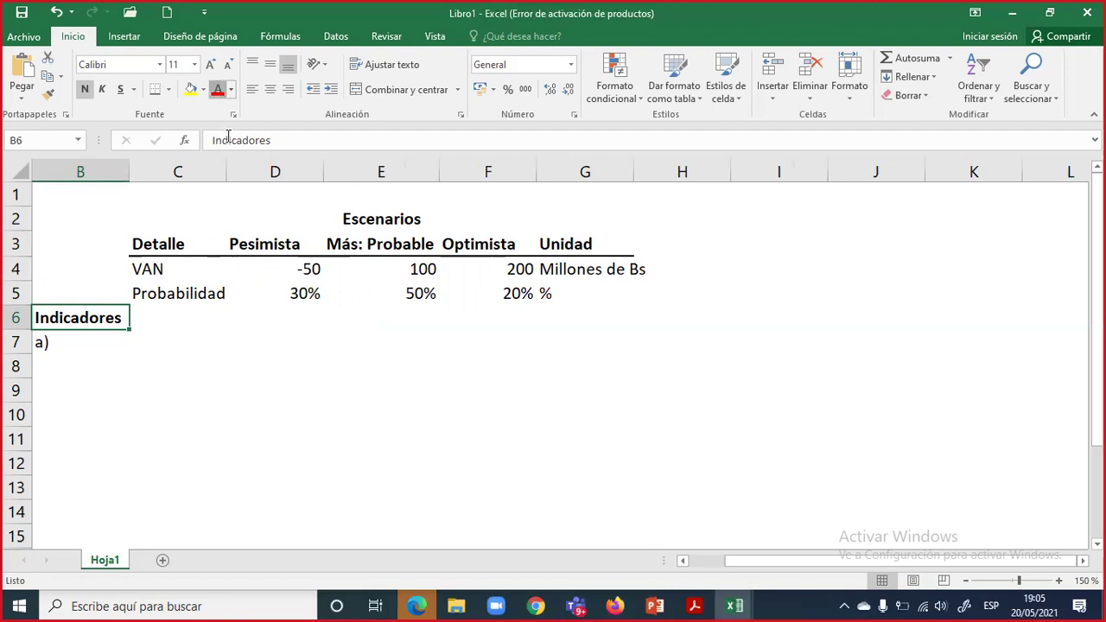
- Select the scenario table C2:G5 and autofit the width of the Unidad column G to its contents
drag(153, 217, 594, 303)
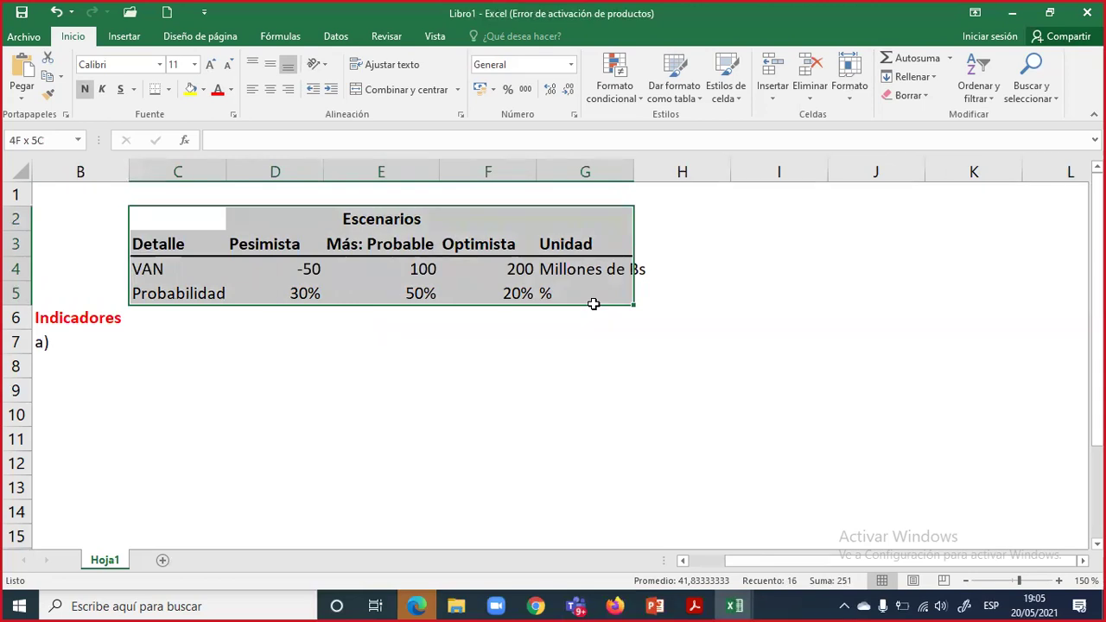
drag(594, 303, 595, 310)
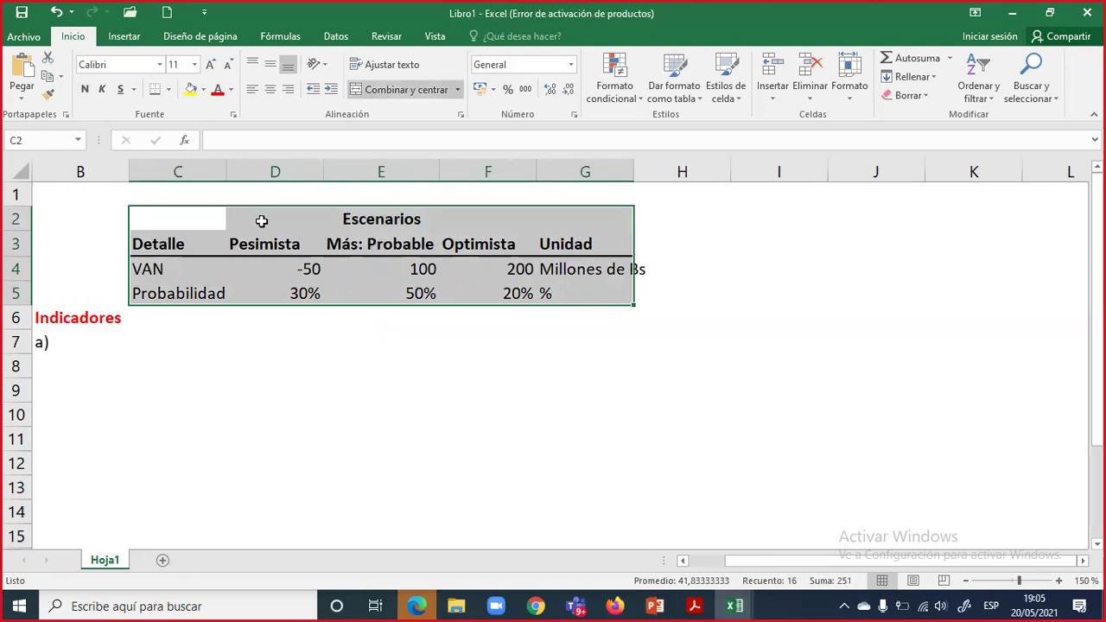
drag(177, 225, 574, 292)
drag(574, 292, 574, 292)
drag(147, 222, 567, 297)
drag(566, 297, 566, 297)
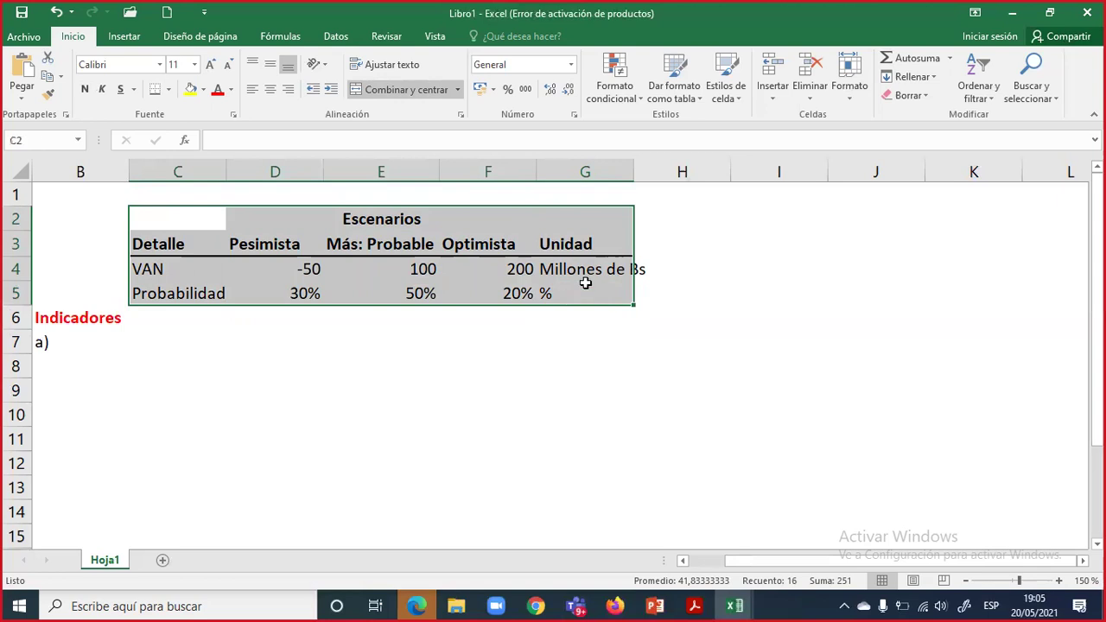
double_click(633, 171)
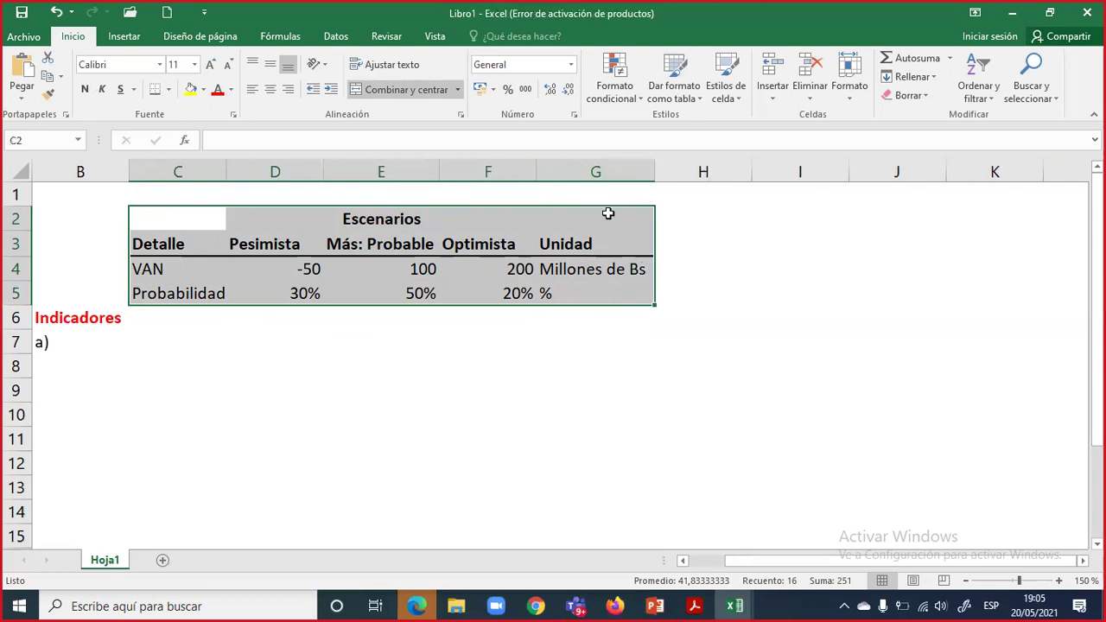
- Complete the "a)" label in B7 so it reads a) Valor actual neto esperado "VANE"
double_click(86, 334)
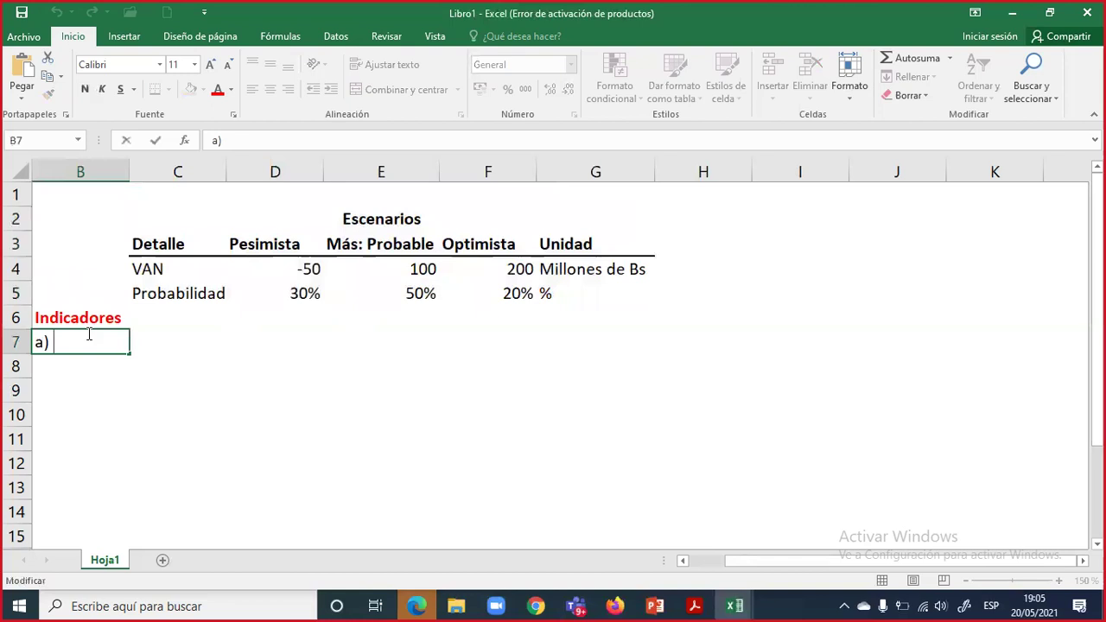
text(Valor actual neto esperado)
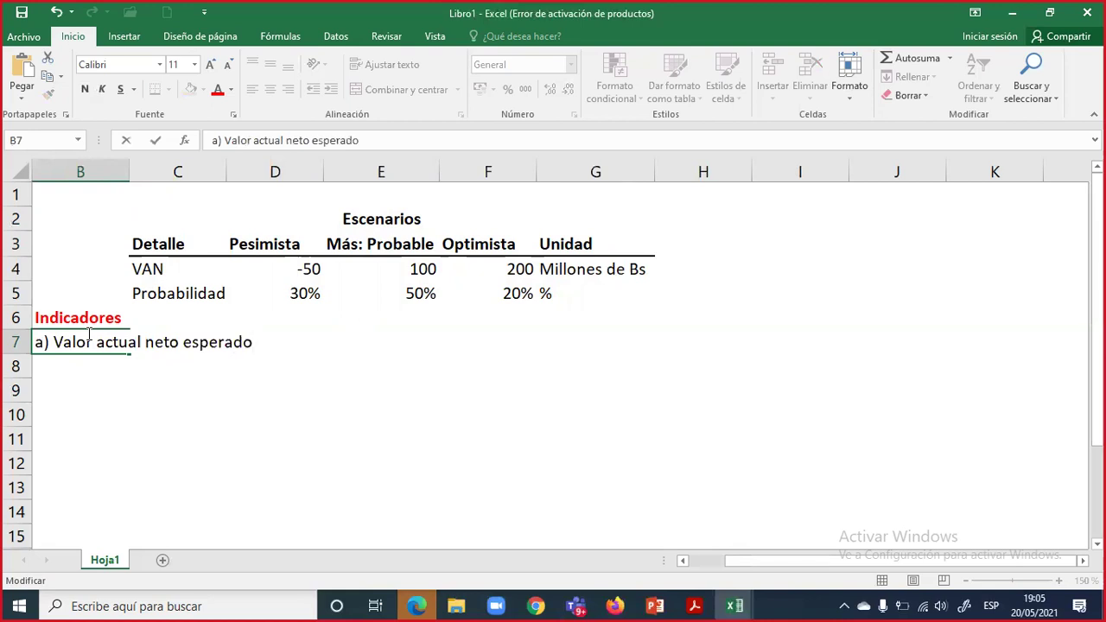
text( #)
key(BackSpace)
text("VANE)
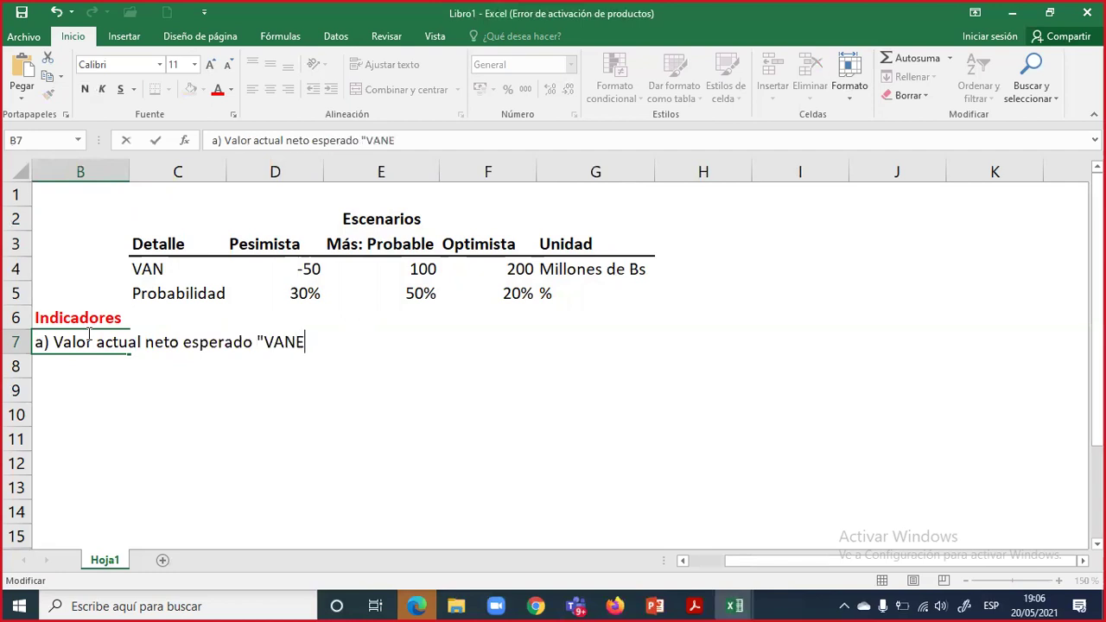
text(")
- Make only "VANE" with its quotation marks and the "a)" marker bold within the B7 label
drag(259, 342, 324, 340)
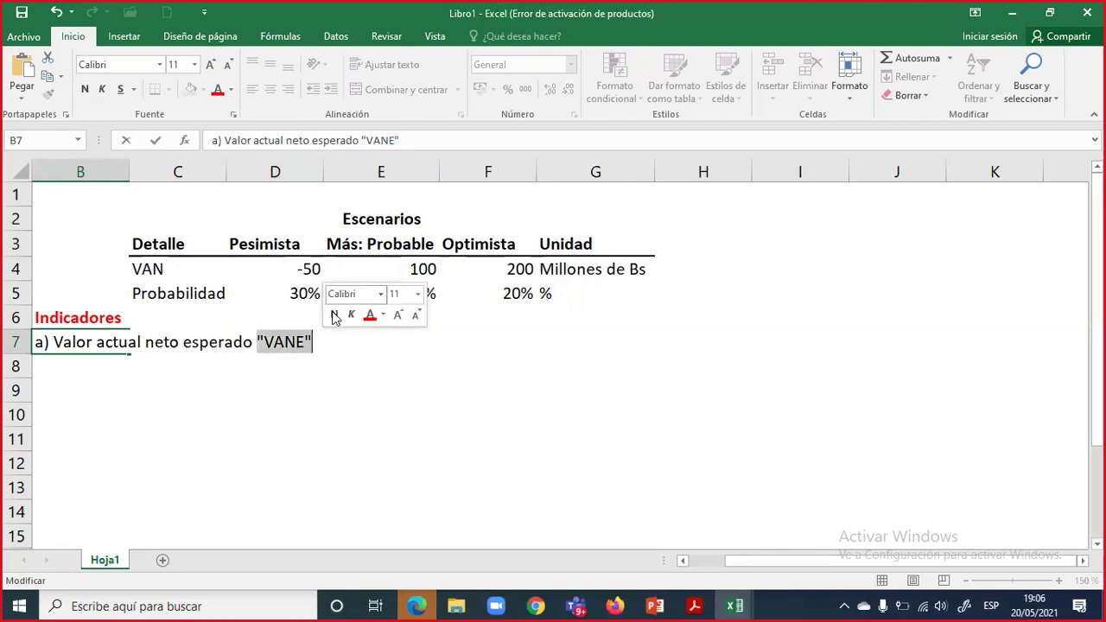
click(334, 316)
click(53, 342)
drag(53, 342, 33, 343)
click(40, 319)
key(Return)
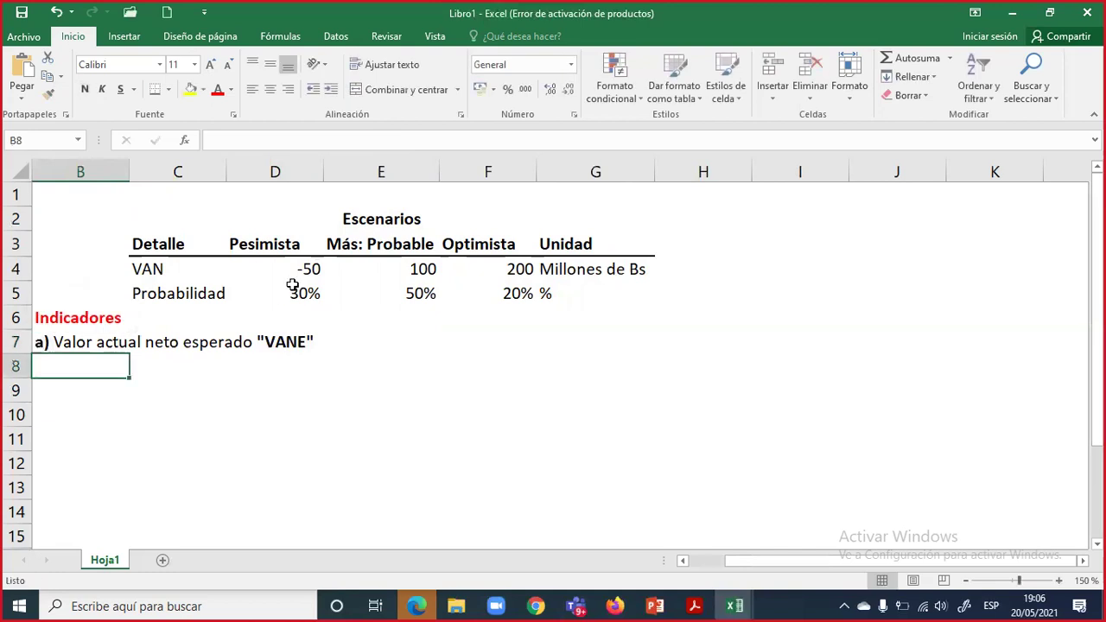
- Review the VAN values of the three scenarios in D4:F4
click(318, 274)
drag(465, 273, 497, 273)
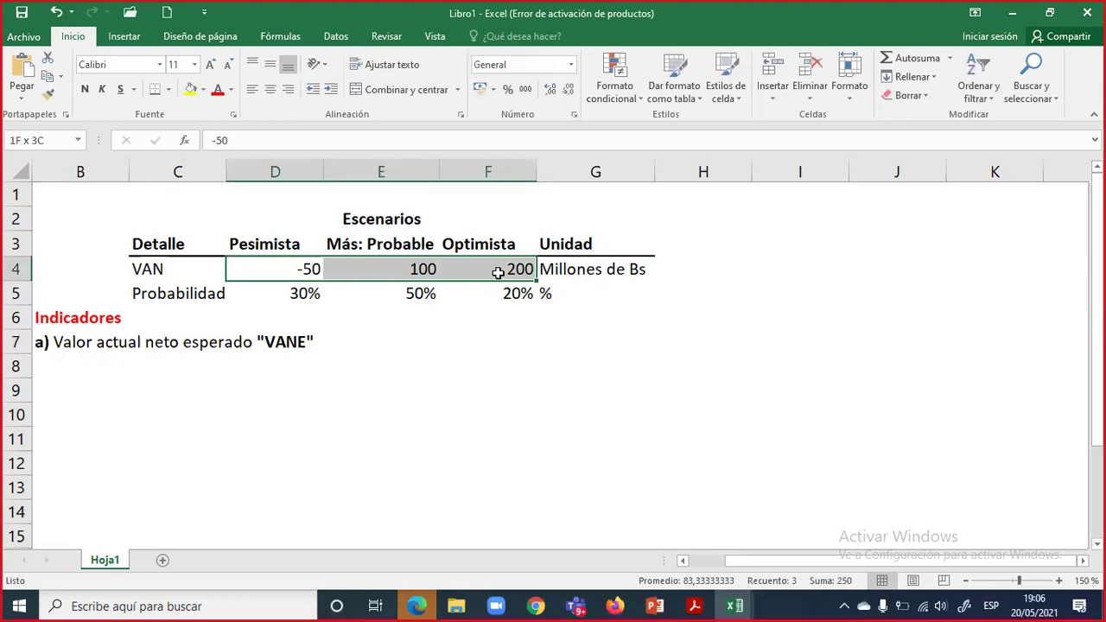
drag(499, 273, 497, 273)
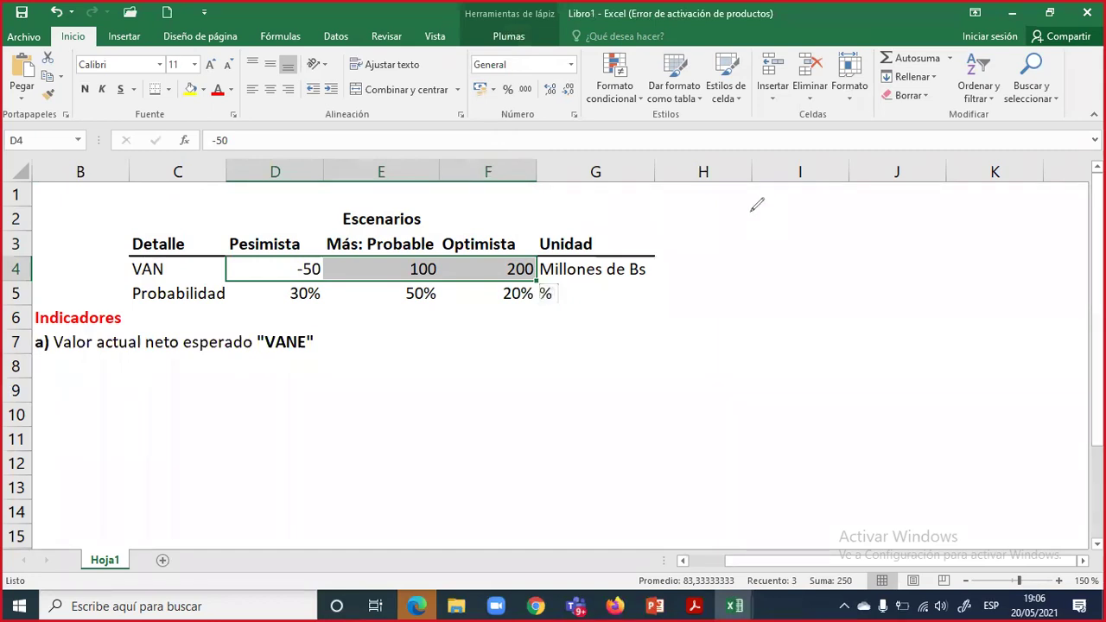
- Handwrite "x̄ = 80" and "E(x̄) = 90" in magenta ink beside the table, with an arrow from "VANE" to the E
mouse_move(741, 223)
mouse_down()
mouse_move(762, 239)
mouse_move(742, 245)
mouse_move(787, 225)
mouse_up()
mouse_move(737, 205)
mouse_down()
mouse_move(766, 203)
mouse_move(788, 233)
mouse_move(839, 220)
mouse_up()
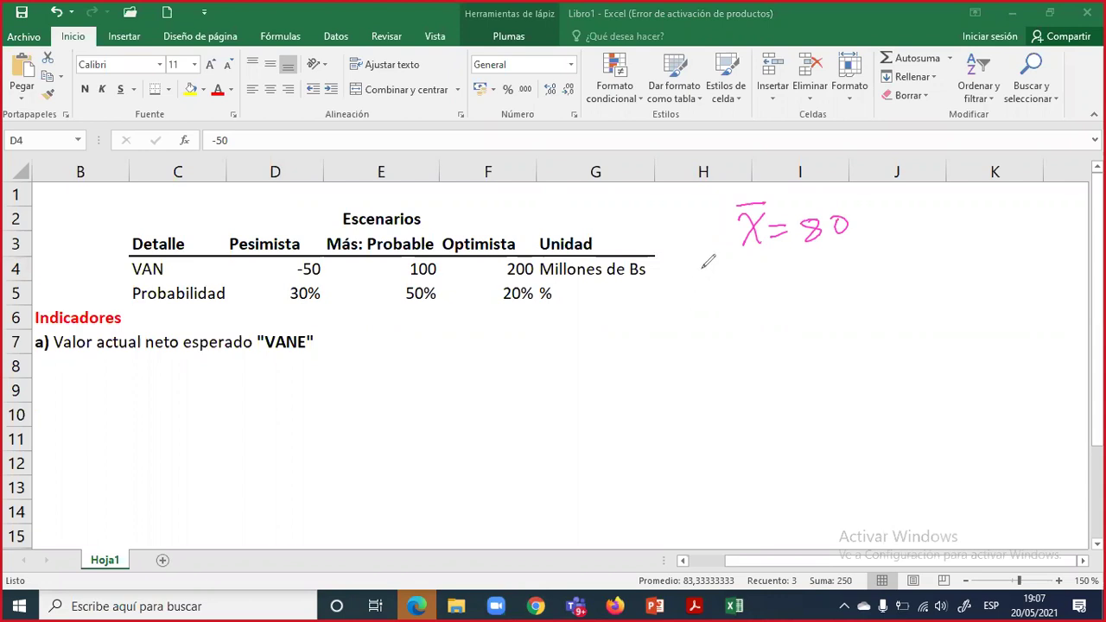
mouse_move(701, 269)
mouse_down()
mouse_move(720, 292)
mouse_move(717, 268)
mouse_move(716, 278)
mouse_up()
mouse_move(742, 264)
mouse_down()
mouse_move(739, 295)
mouse_move(765, 294)
mouse_up()
mouse_move(764, 276)
mouse_down()
mouse_move(749, 295)
mouse_move(766, 270)
mouse_move(778, 298)
mouse_move(810, 272)
mouse_up()
mouse_move(795, 281)
mouse_down()
mouse_move(862, 262)
mouse_move(842, 294)
mouse_up()
drag(866, 261, 864, 263)
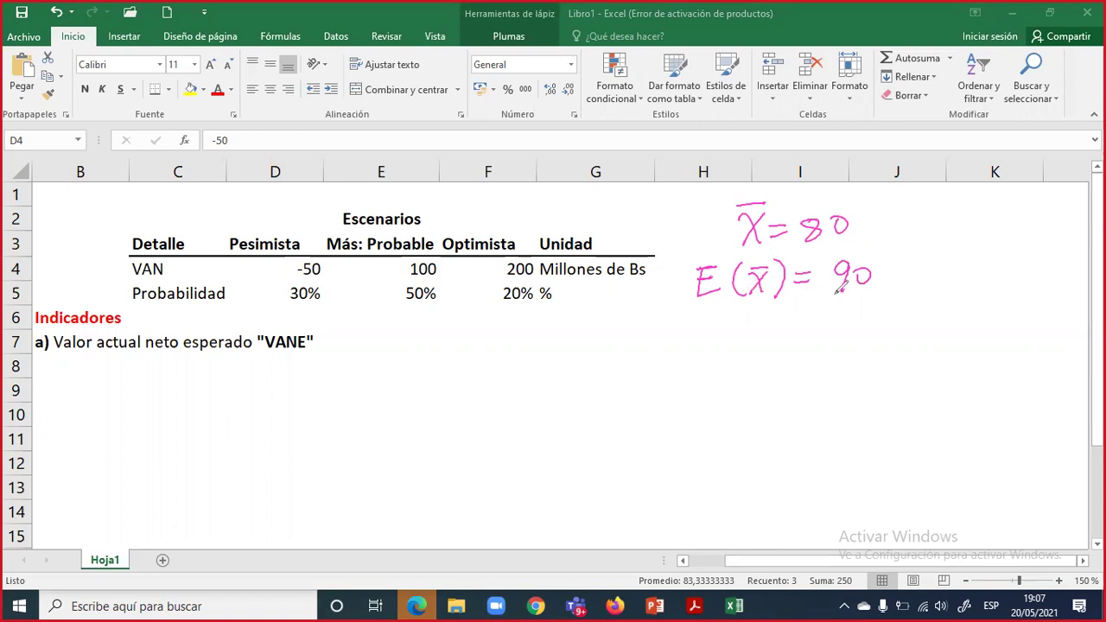
mouse_move(838, 292)
mouse_down()
mouse_move(864, 290)
mouse_move(842, 290)
mouse_up()
drag(330, 346, 705, 309)
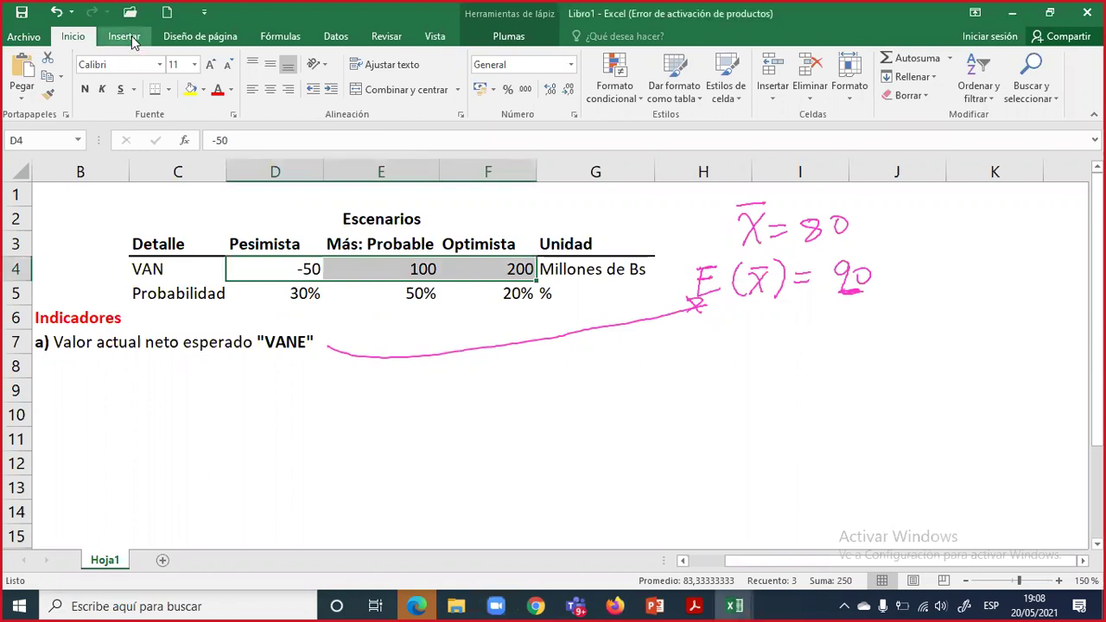
- Insert a new equation on the sheet and begin it with "VANE ="
click(127, 36)
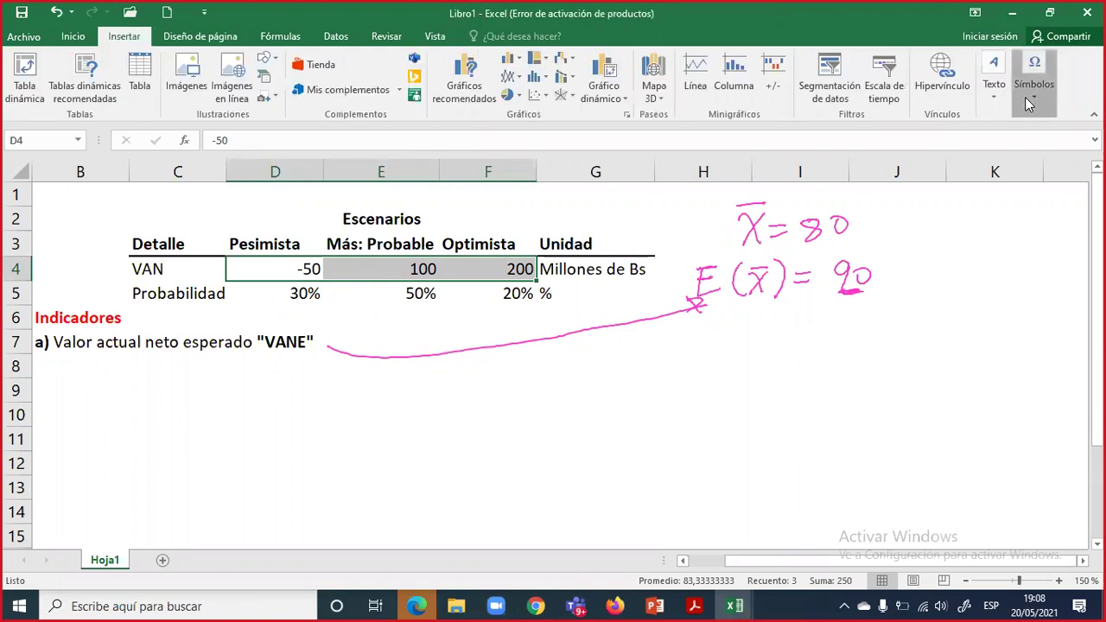
click(661, 409)
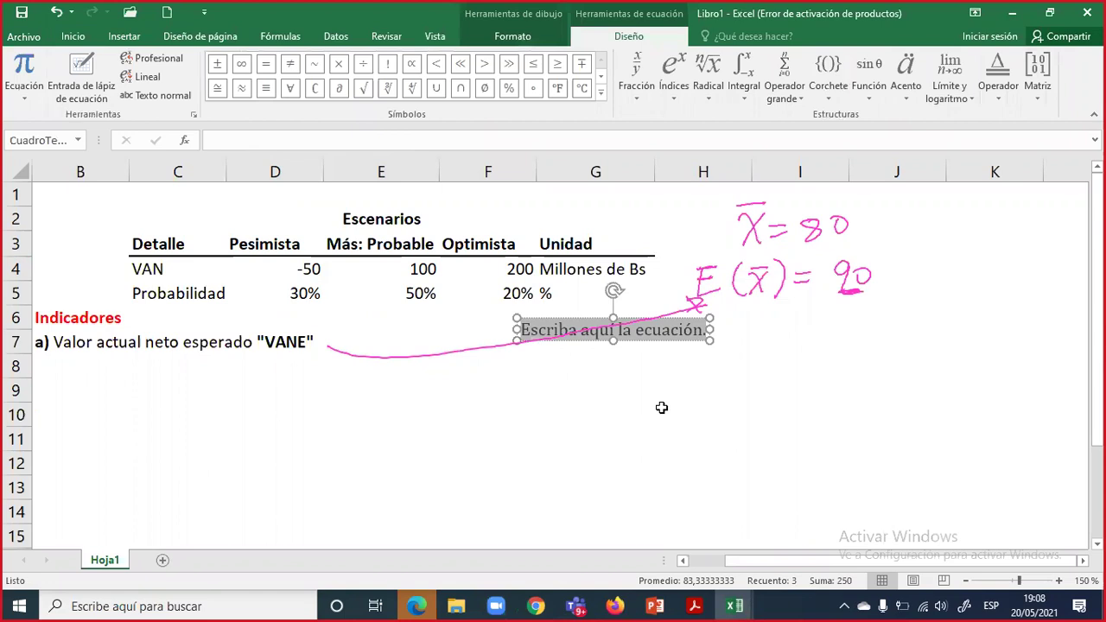
text(VA)
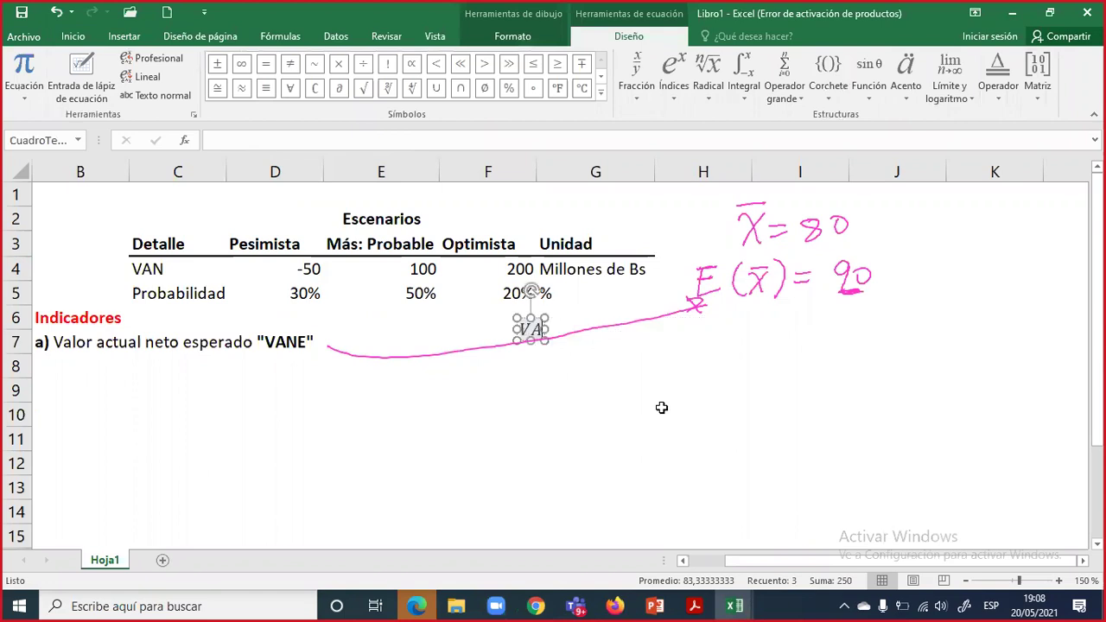
text(NE )
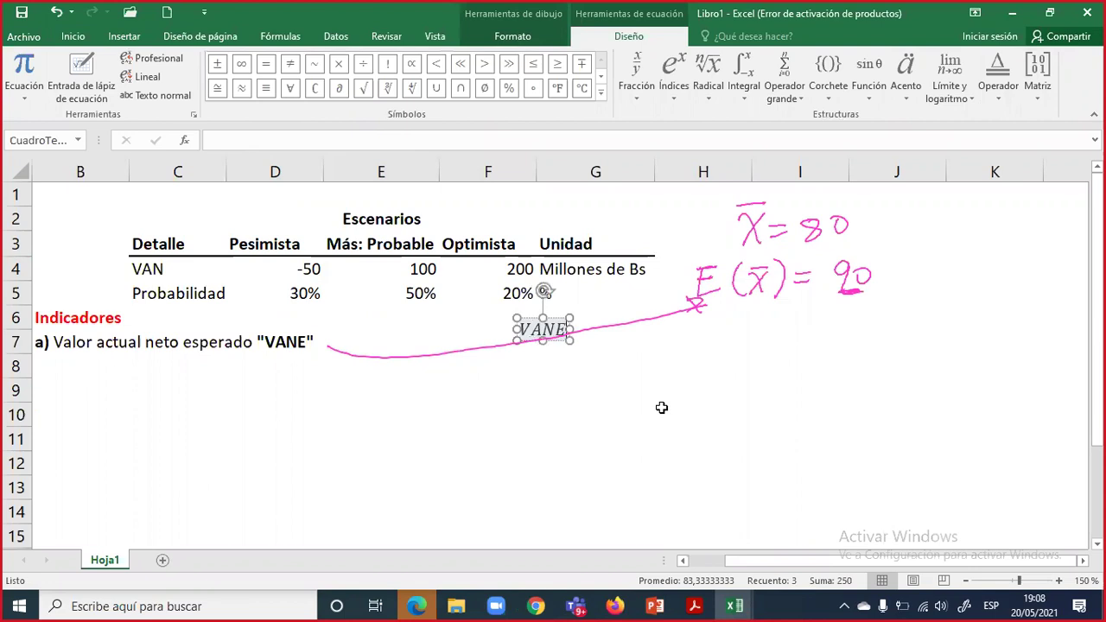
text(=)
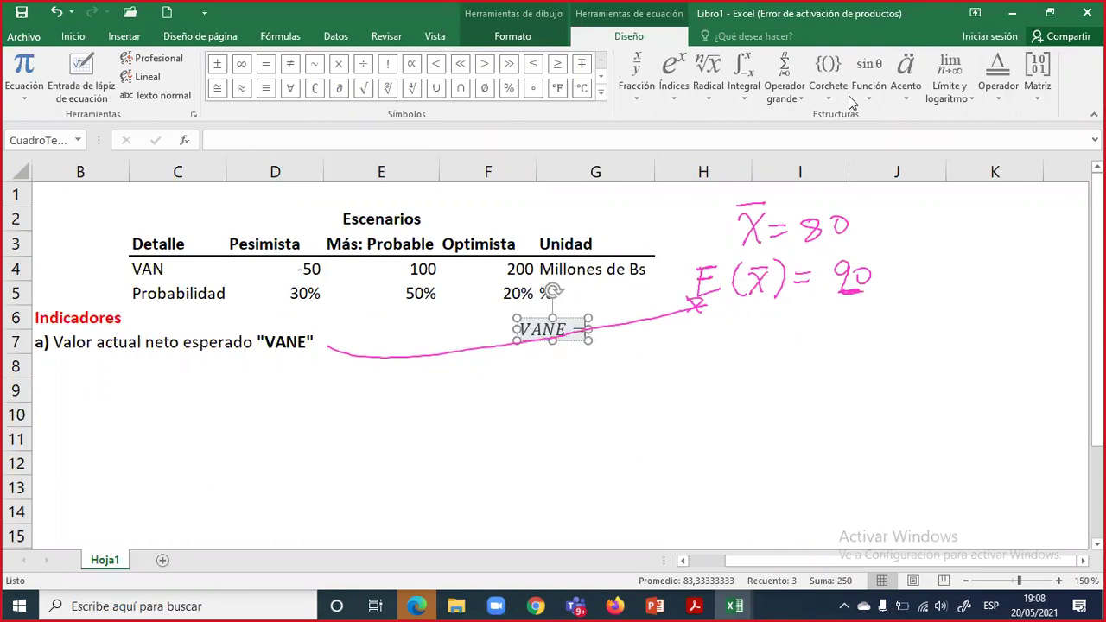
- Add a summation to the VANE equation with lower limit i=1 and upper limit t
click(743, 86)
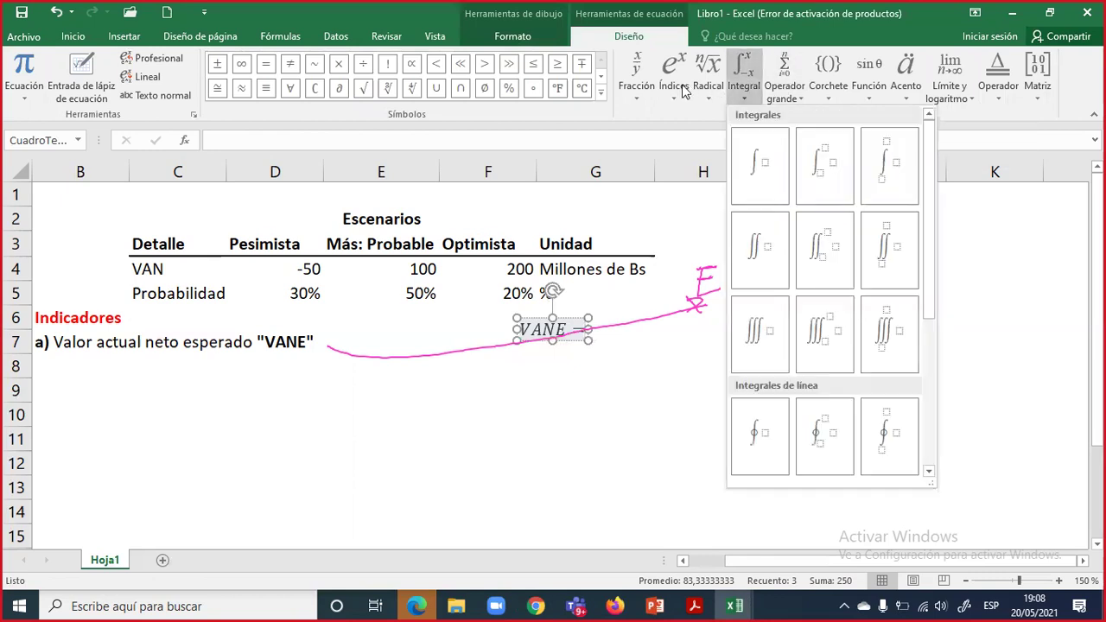
click(791, 90)
click(587, 364)
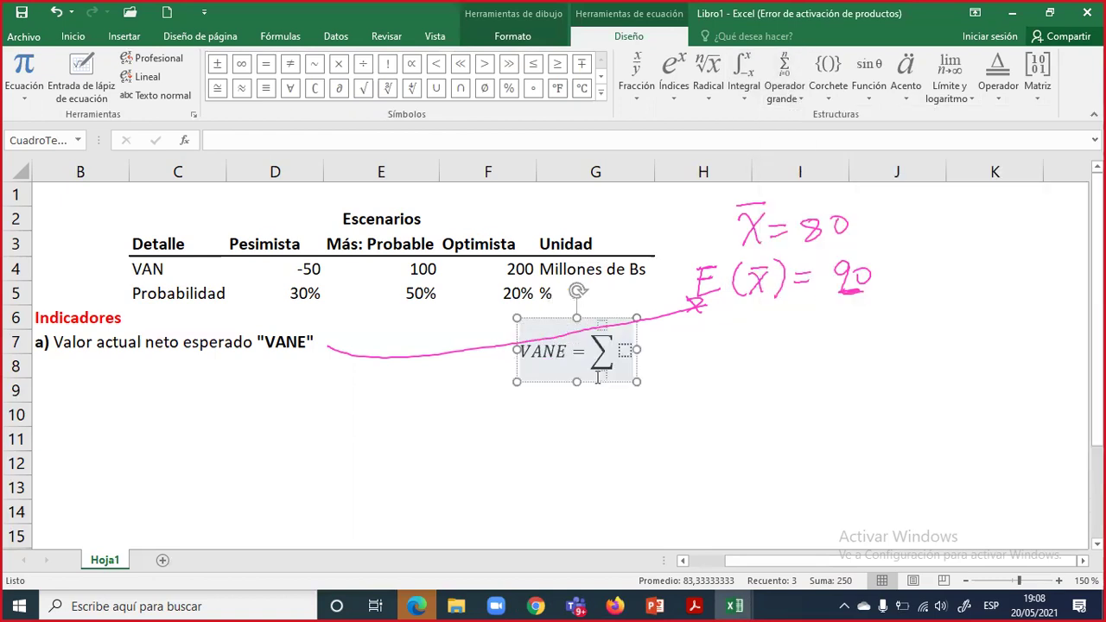
click(602, 378)
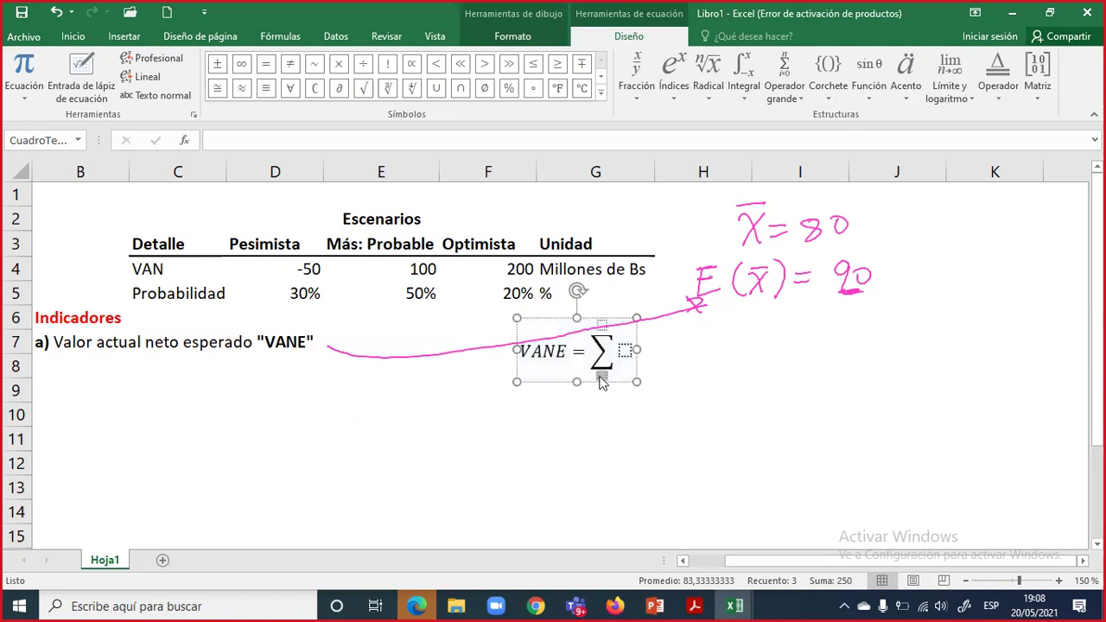
click(601, 375)
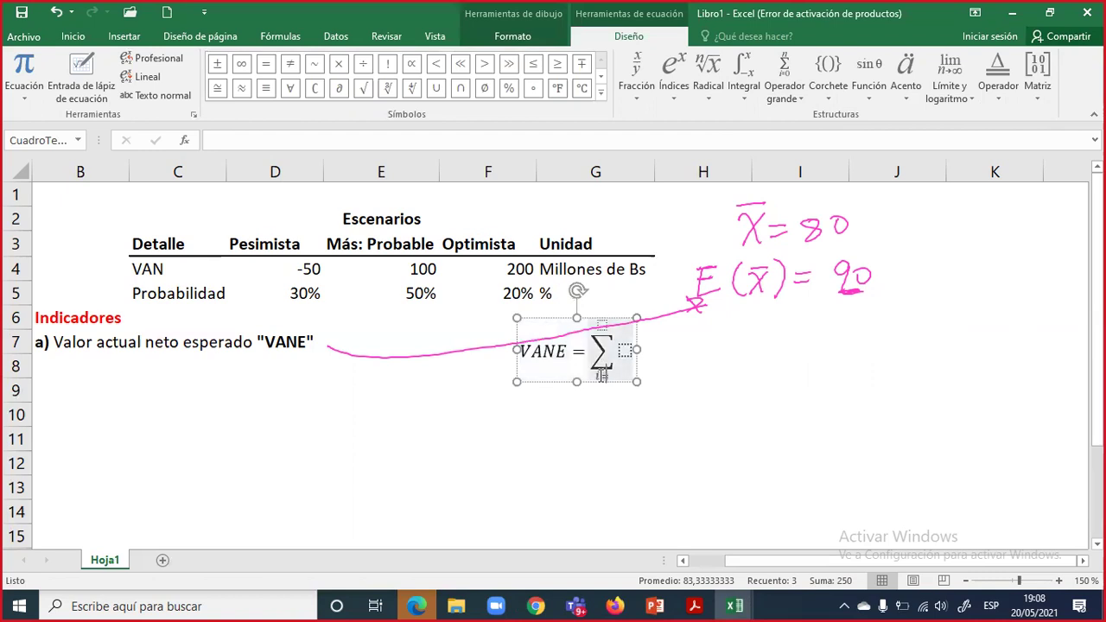
text(i=1)
click(603, 323)
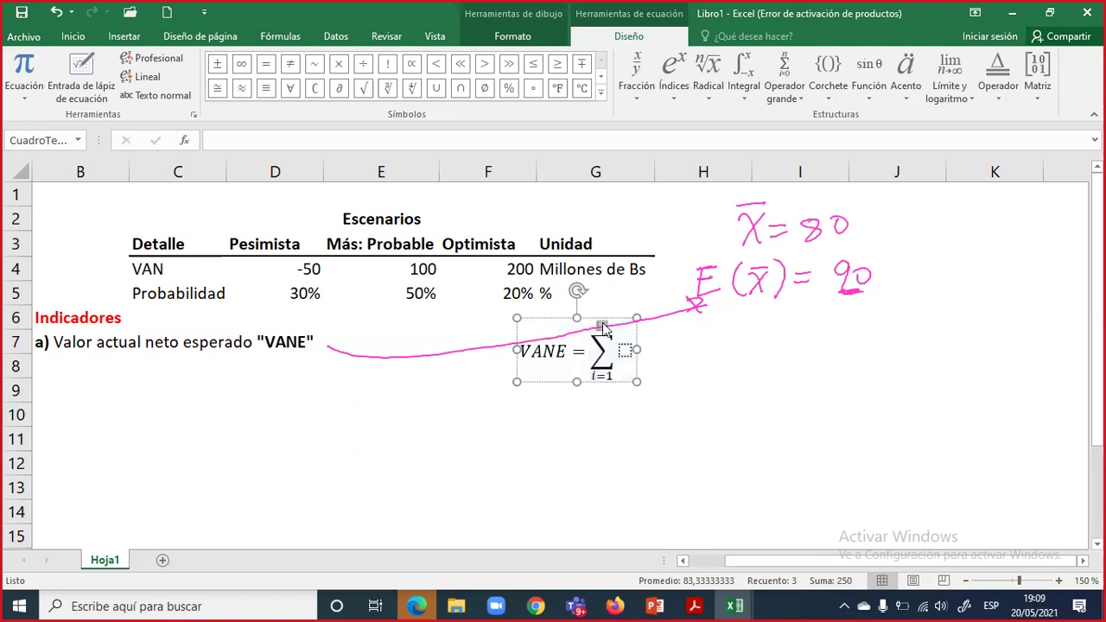
text(n)
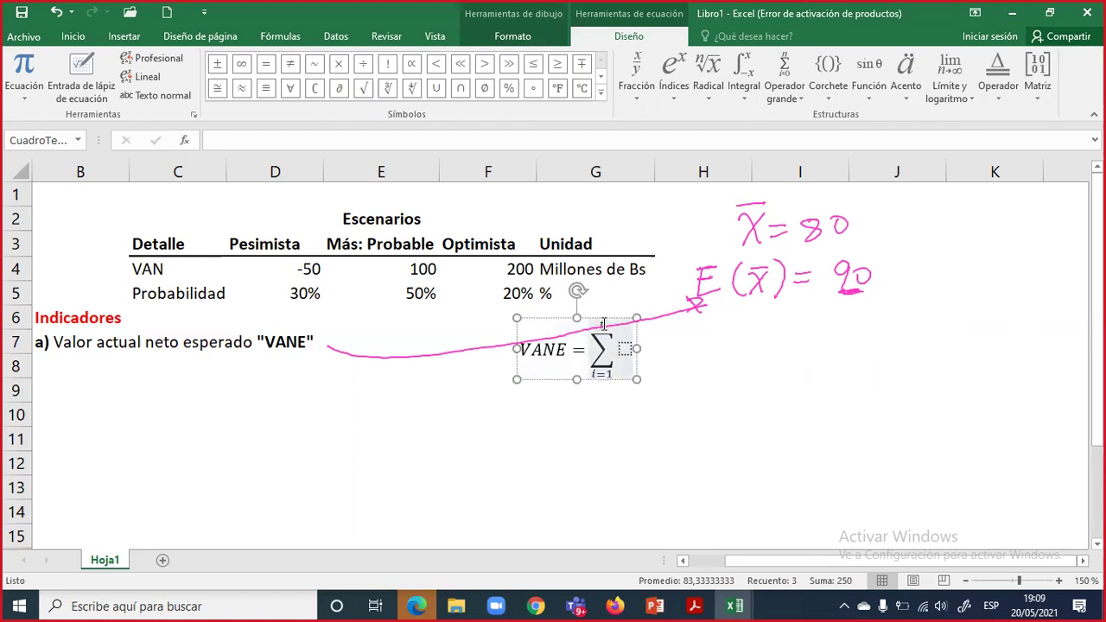
- Fill the summation's operand with the subscripted term VAN with index i
key(Right)
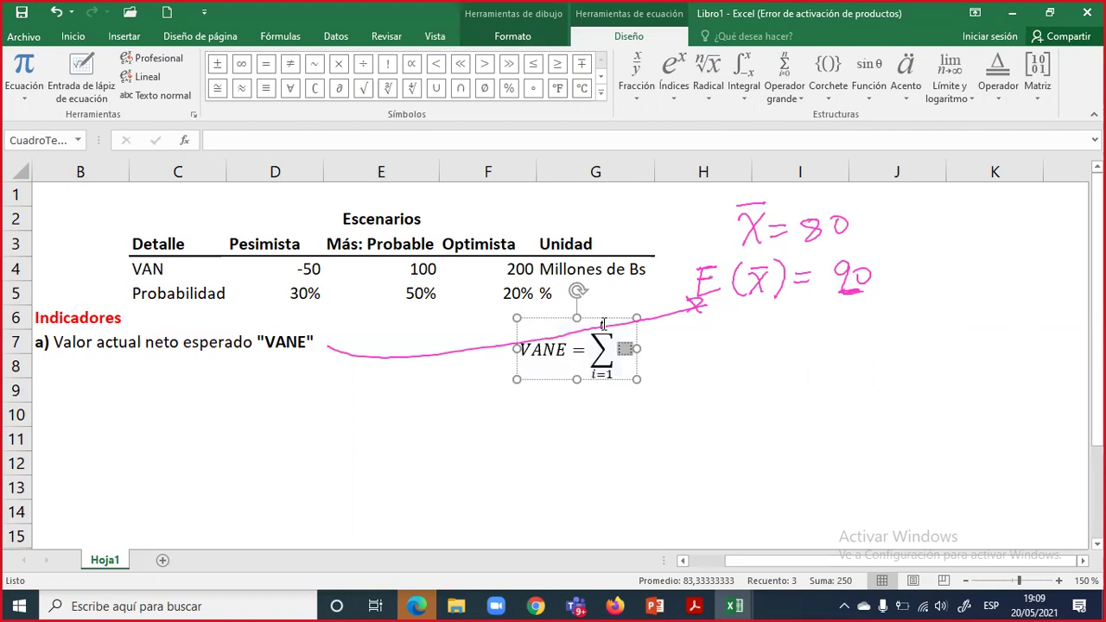
click(674, 86)
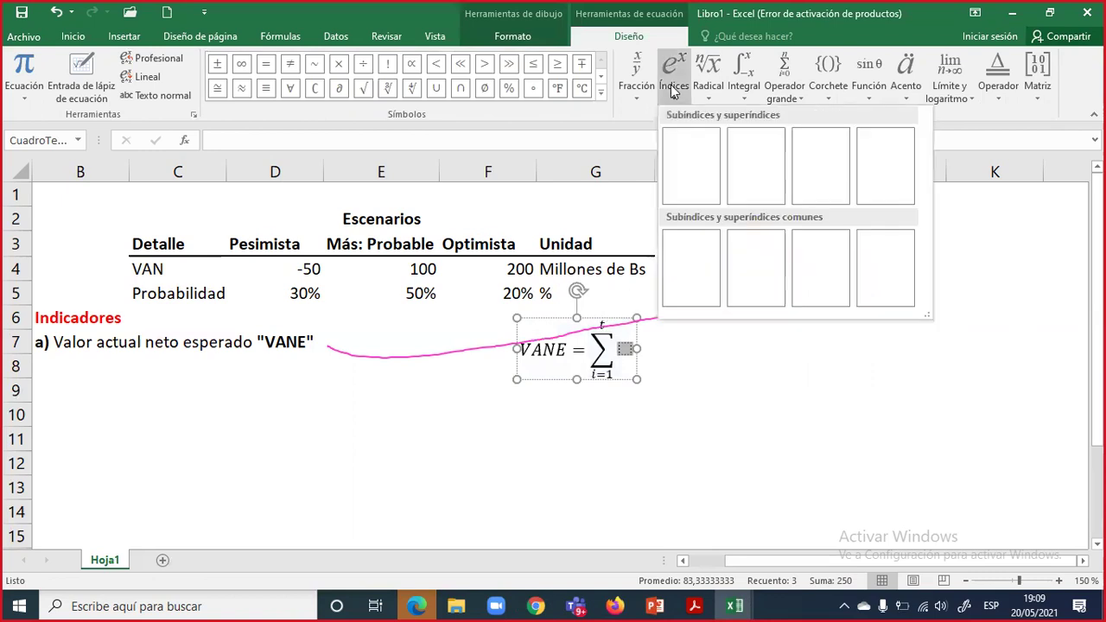
click(752, 169)
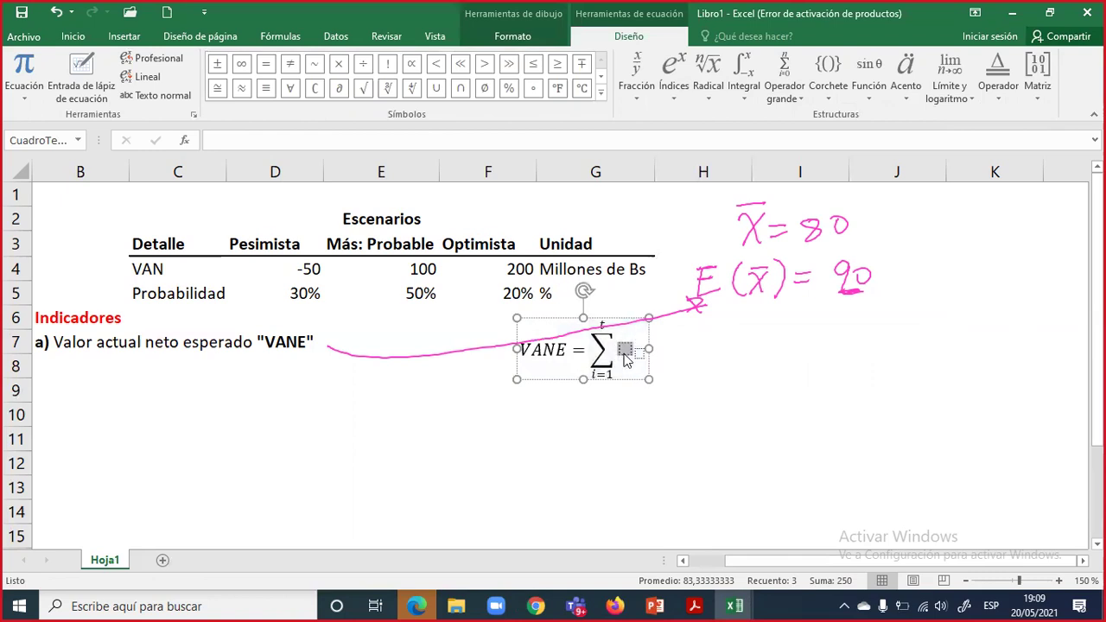
text(VAN)
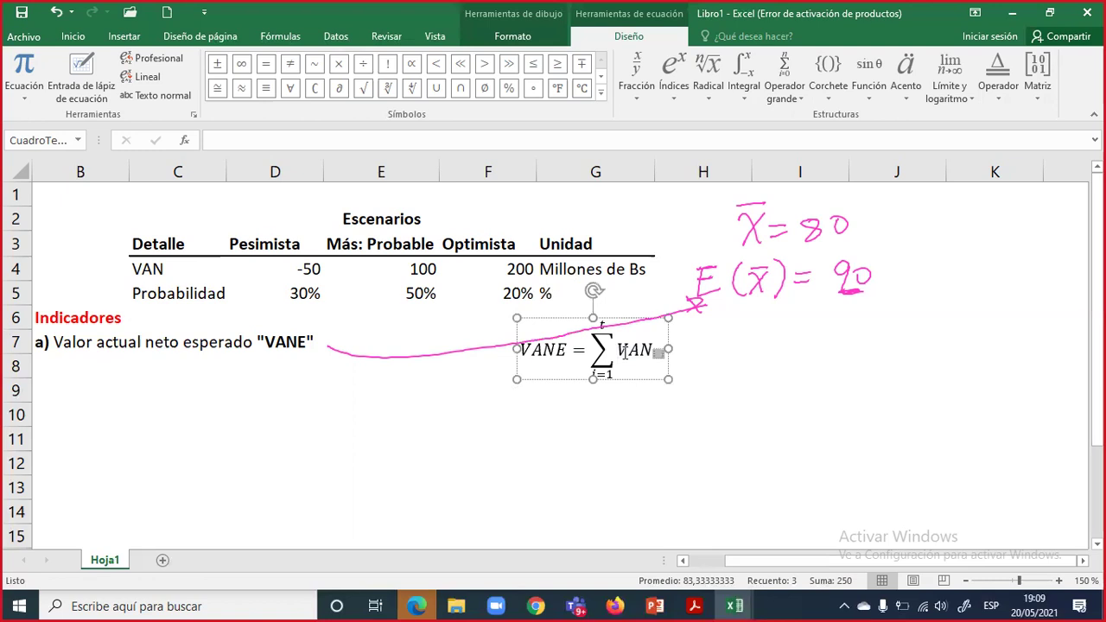
key(Right)
text(i)
key(Right)
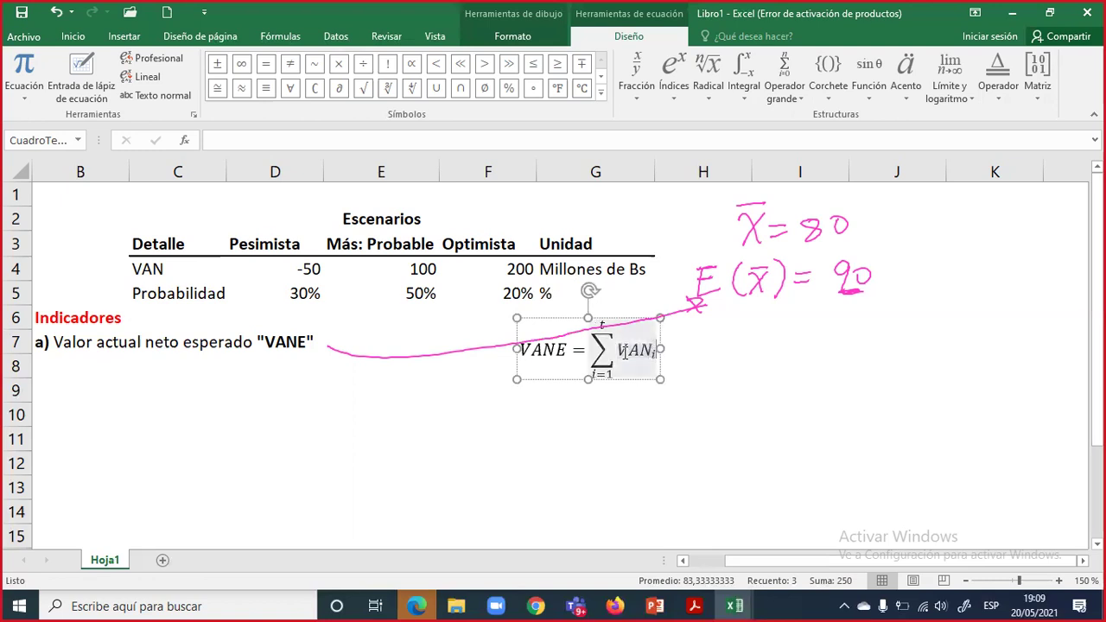
- Multiply the VAN term in the summation by a subscripted P with index i, using an asterisk
text(*)
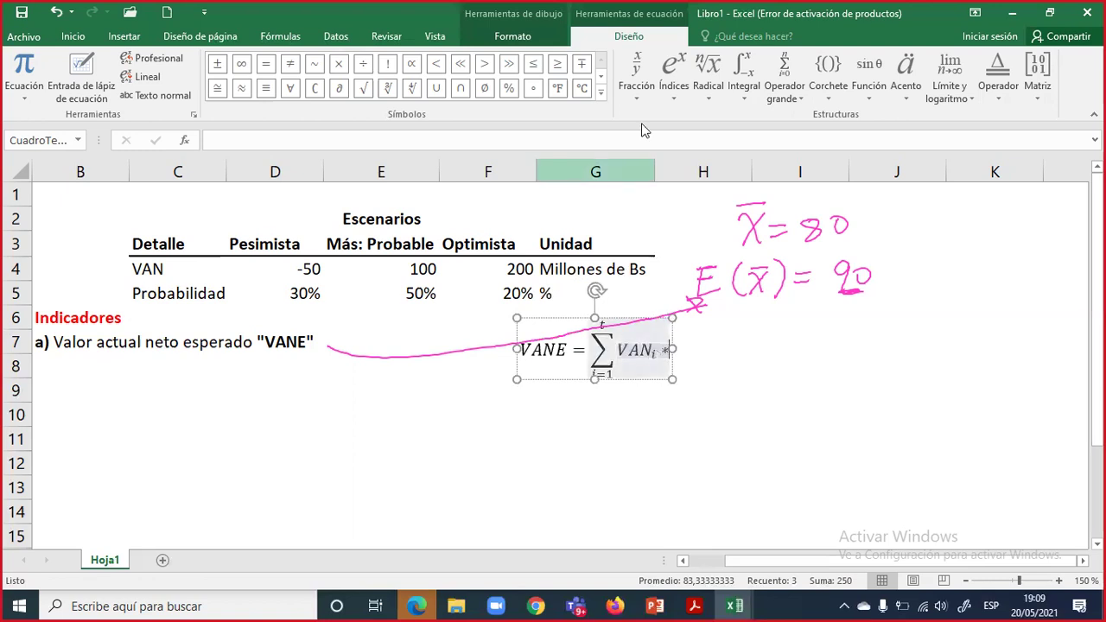
click(675, 86)
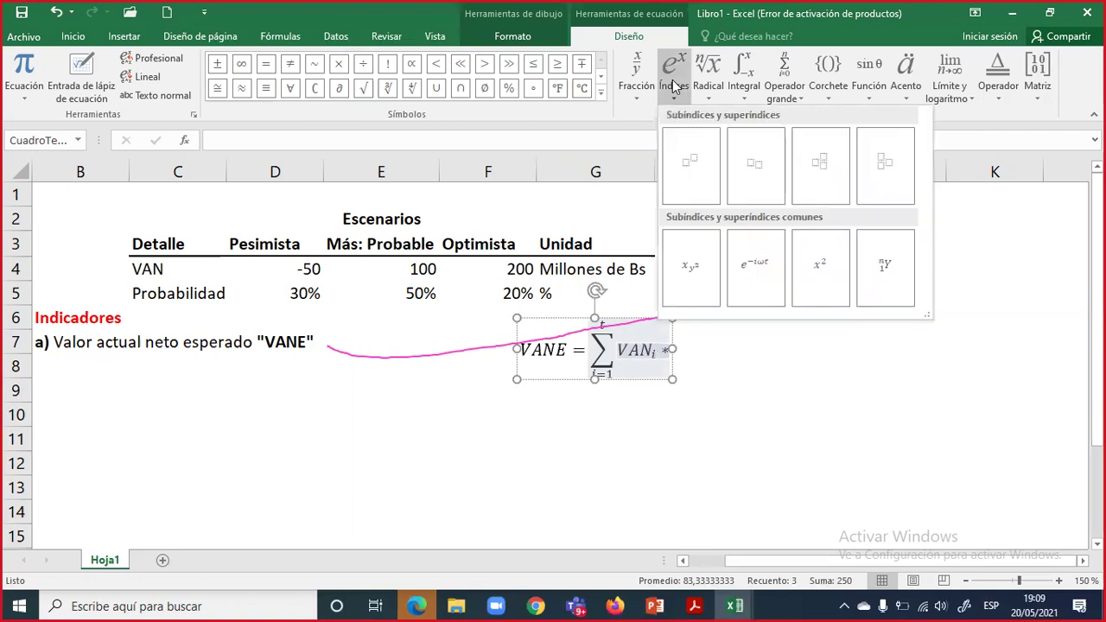
click(749, 161)
click(682, 352)
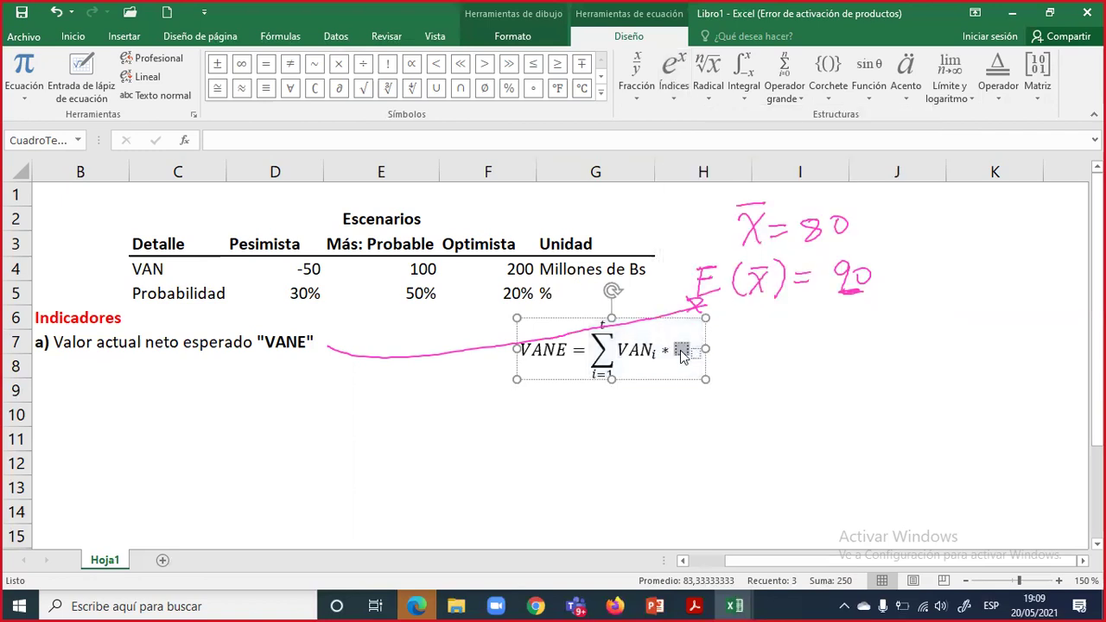
text(P)
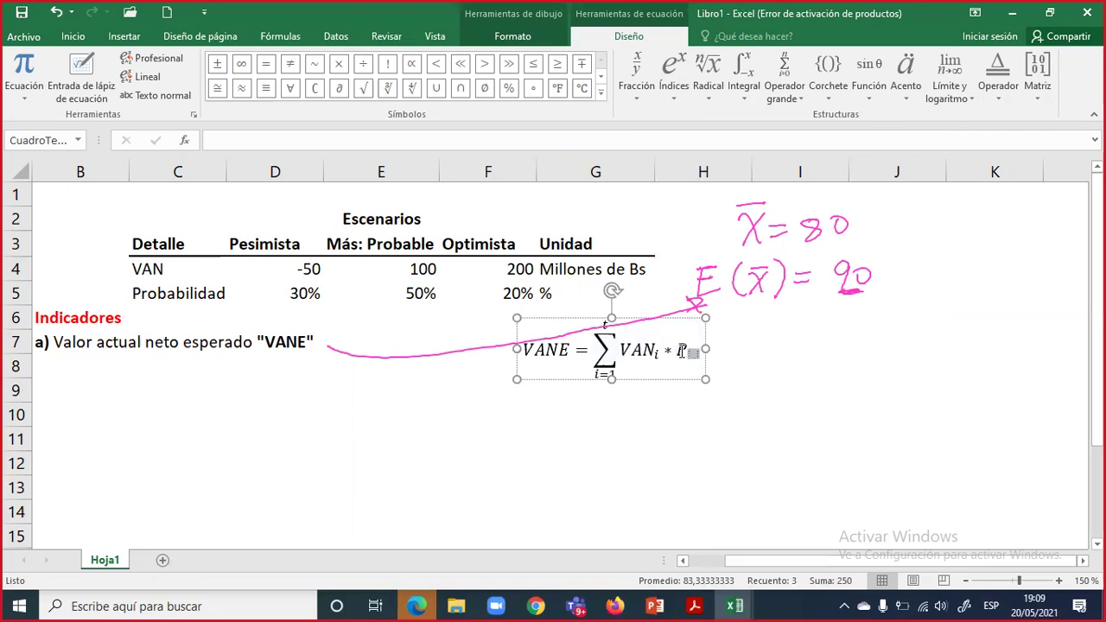
key(Right)
text(i)
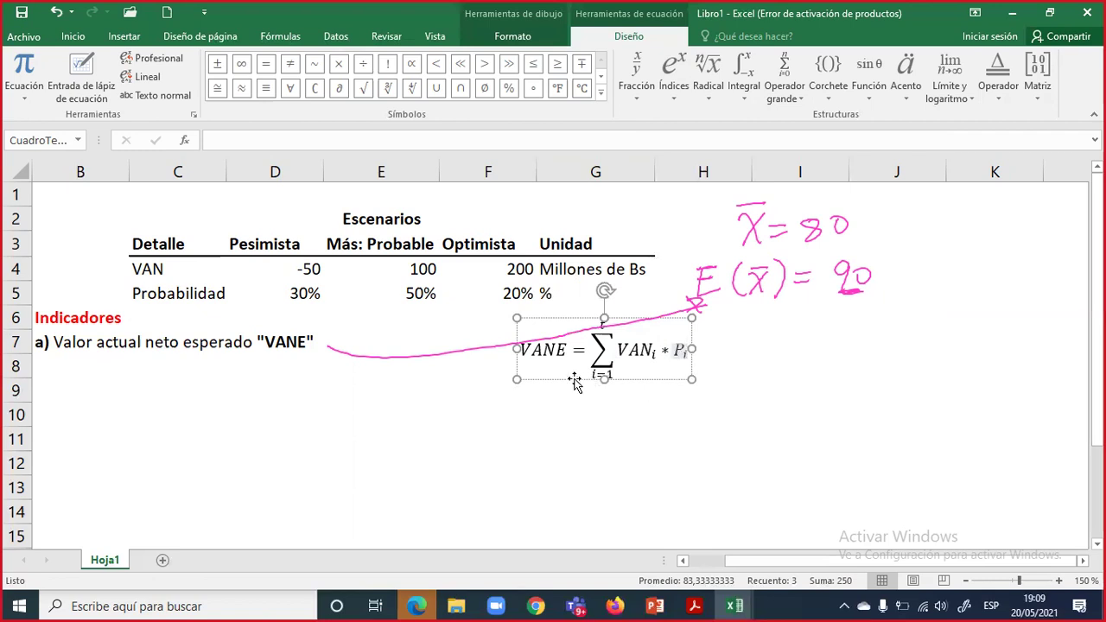
- Move the VANE equation below the B7 label, over rows 8 to 10, and make it bold
drag(574, 378, 113, 419)
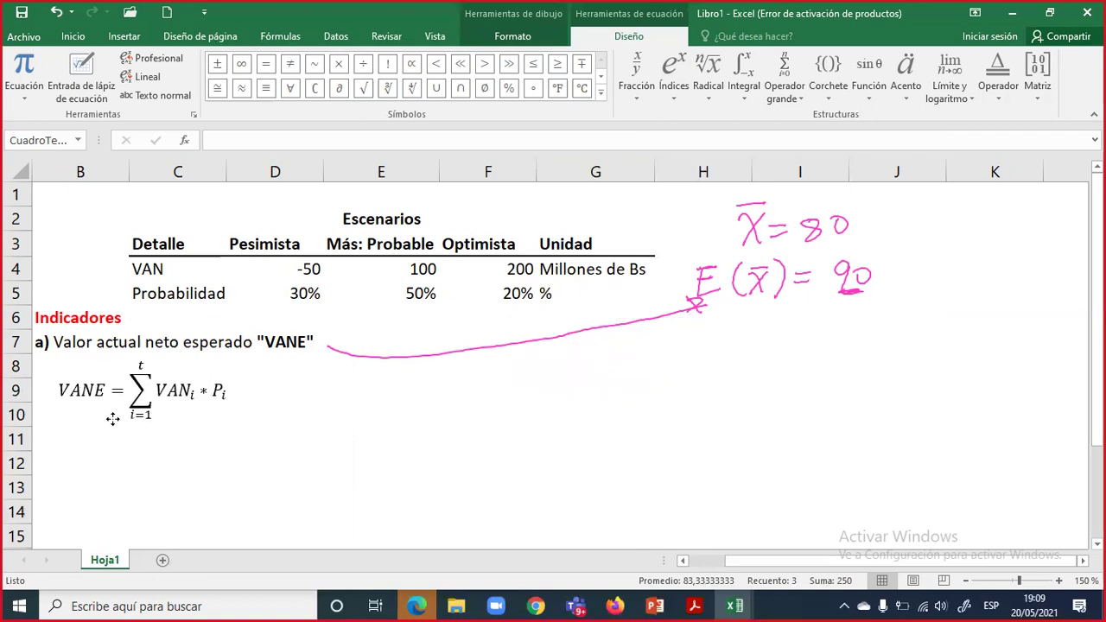
click(67, 389)
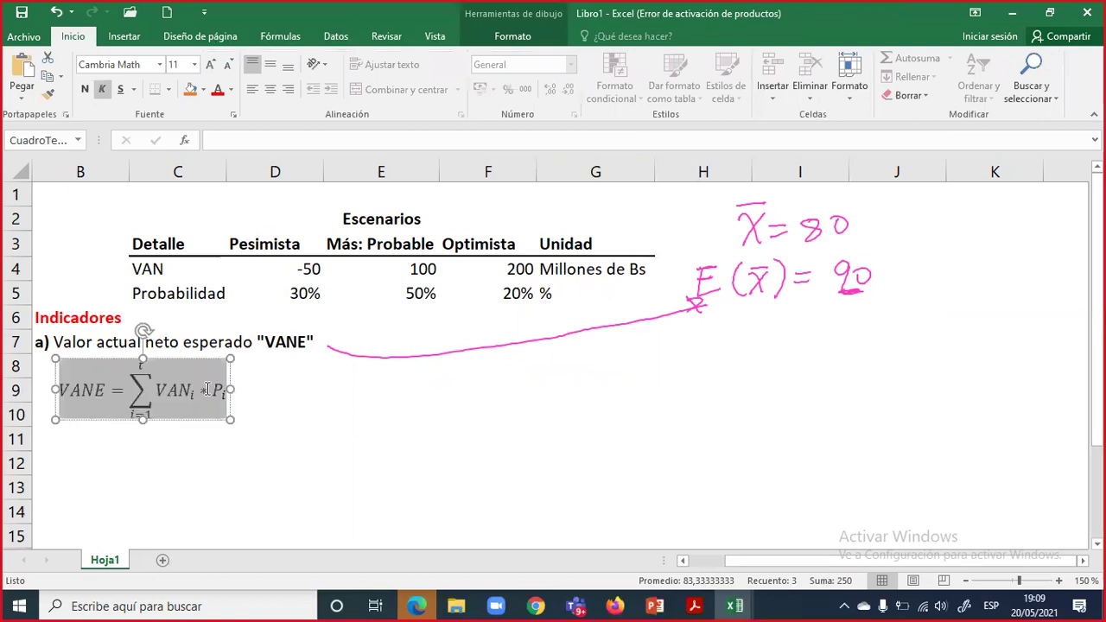
click(85, 89)
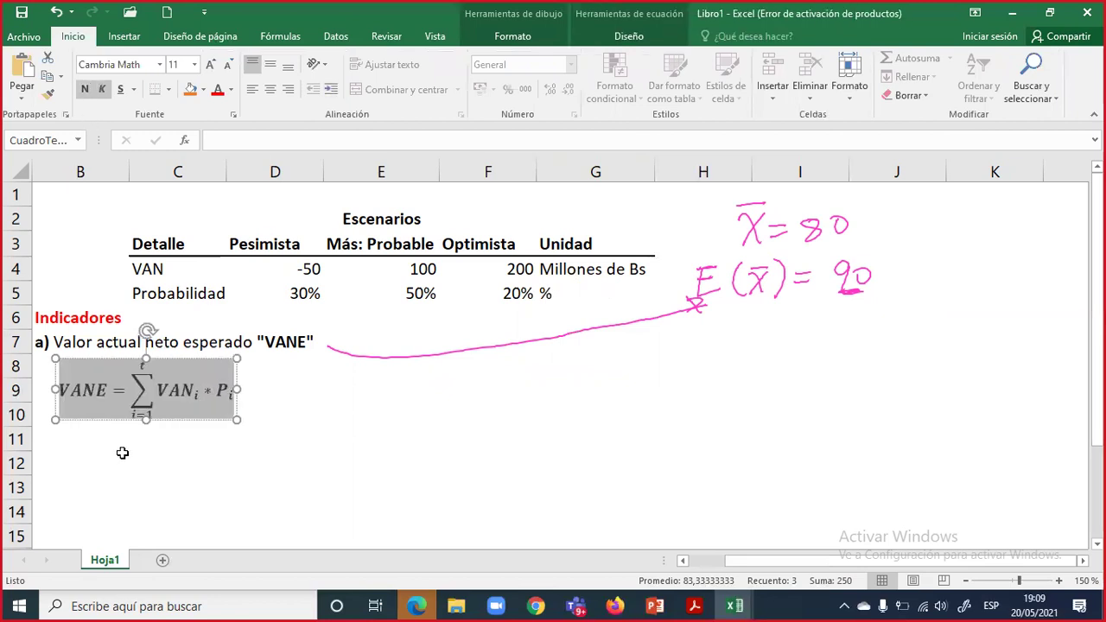
click(123, 459)
click(143, 447)
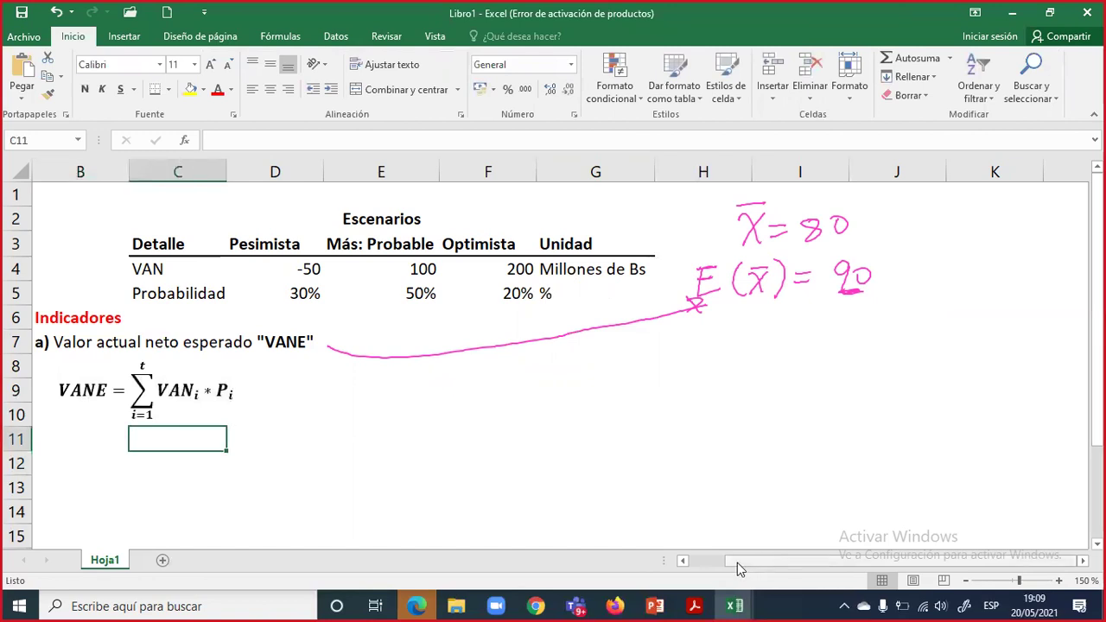
- Enter the headers Detalle, Valor and Unidad in cells B11 to D11, below the VANE equation
drag(738, 562, 720, 563)
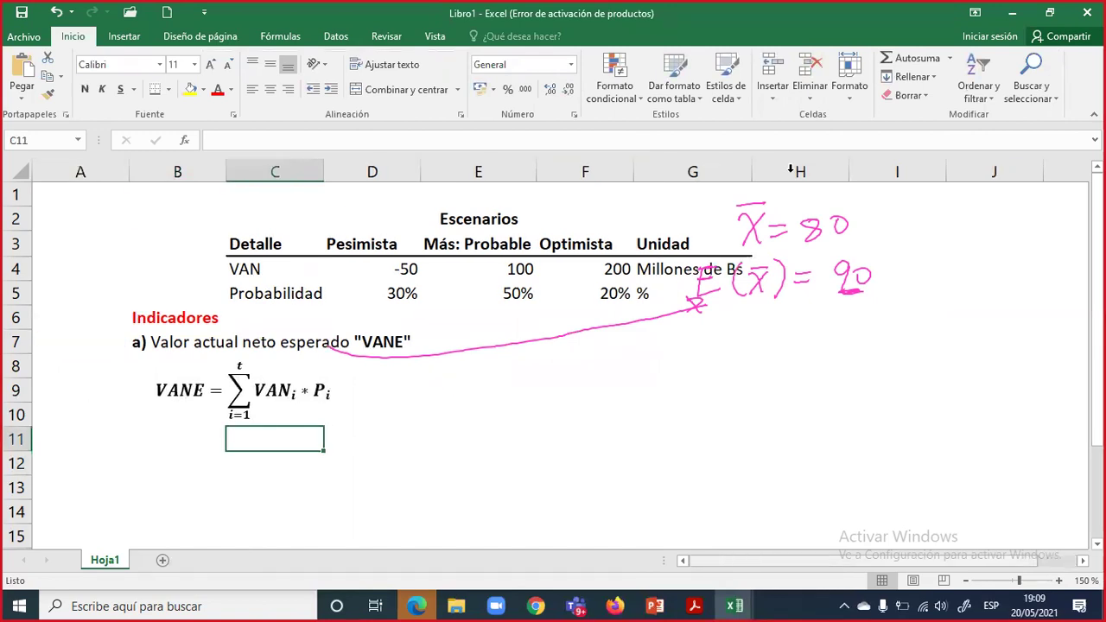
click(188, 440)
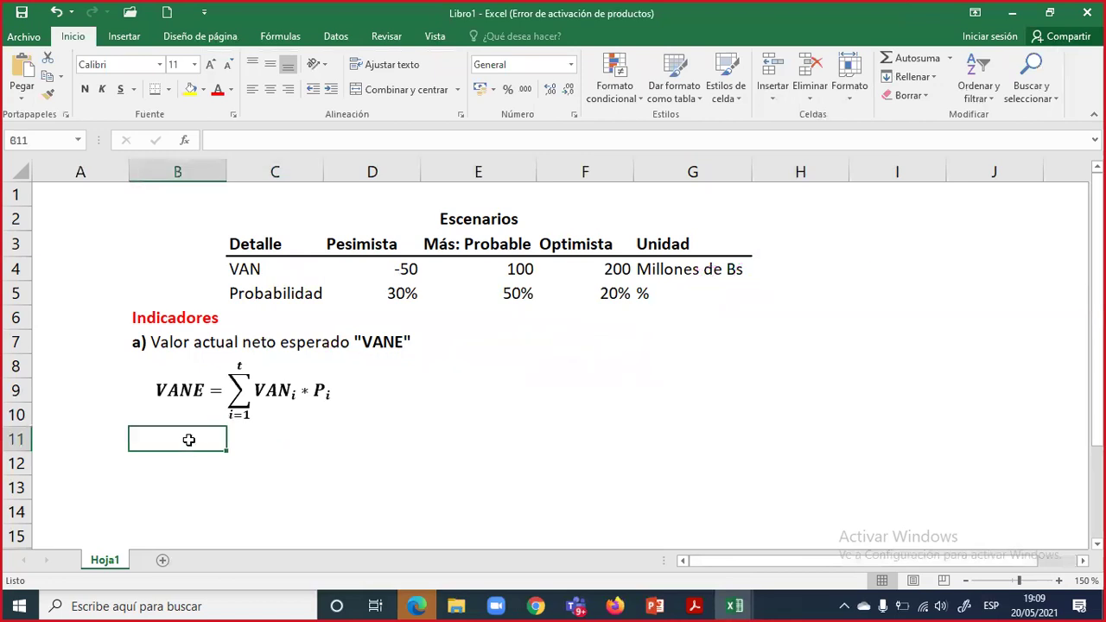
text(Detalle)
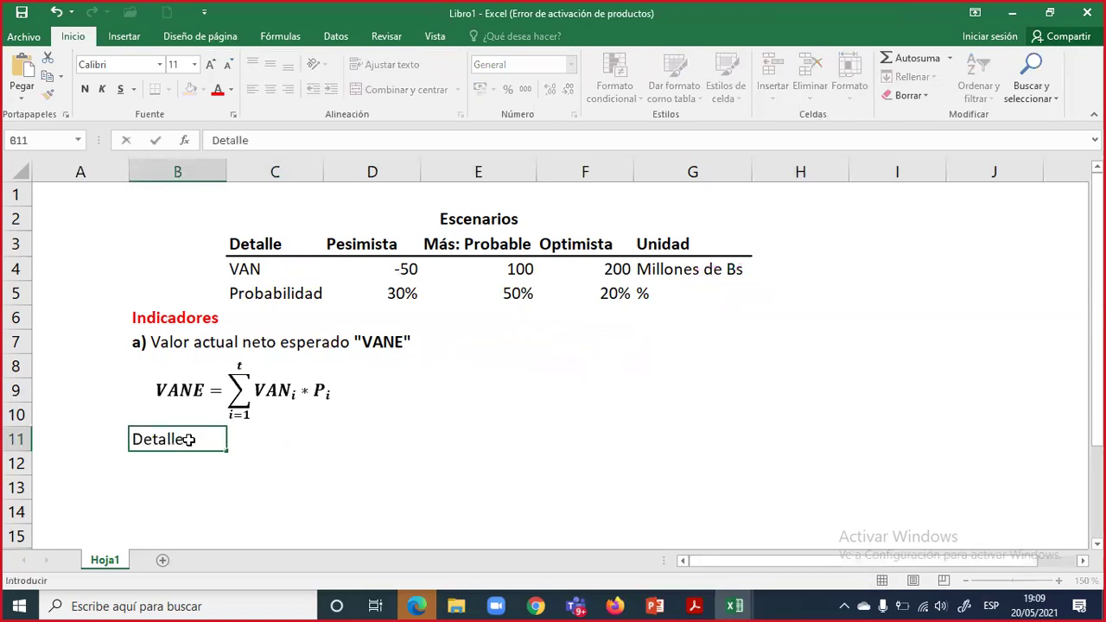
key(Tab)
text(Valor)
key(Tab)
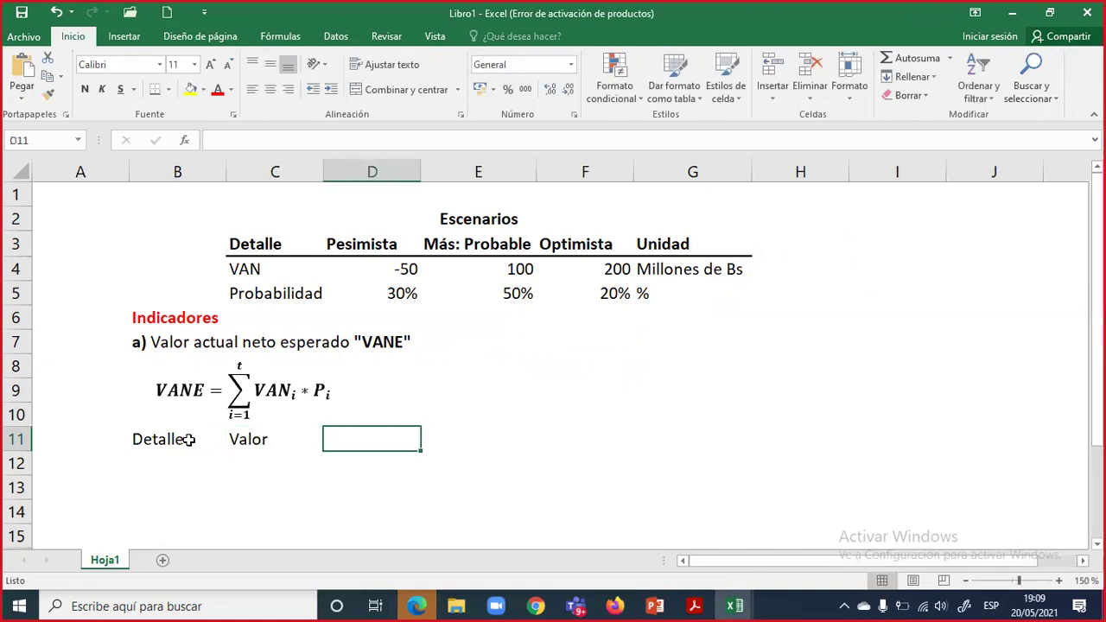
text(Unidad)
key(Return)
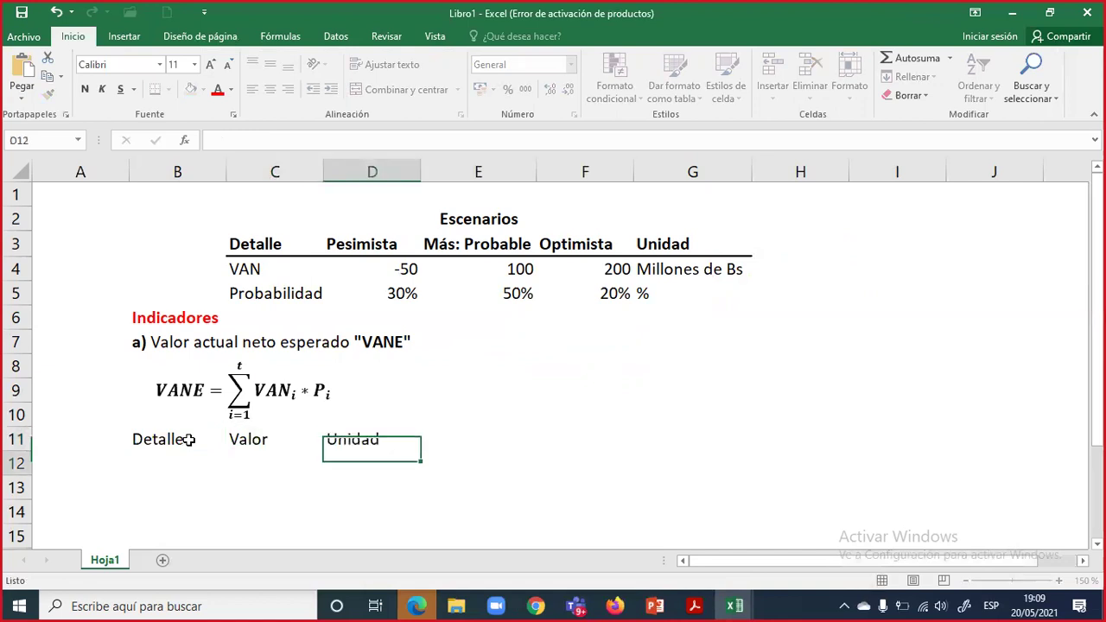
- Make the headers in B11:D11 bold and give them a bottom border
drag(188, 440, 259, 440)
key(shift+Right)
key(ctrl+n)
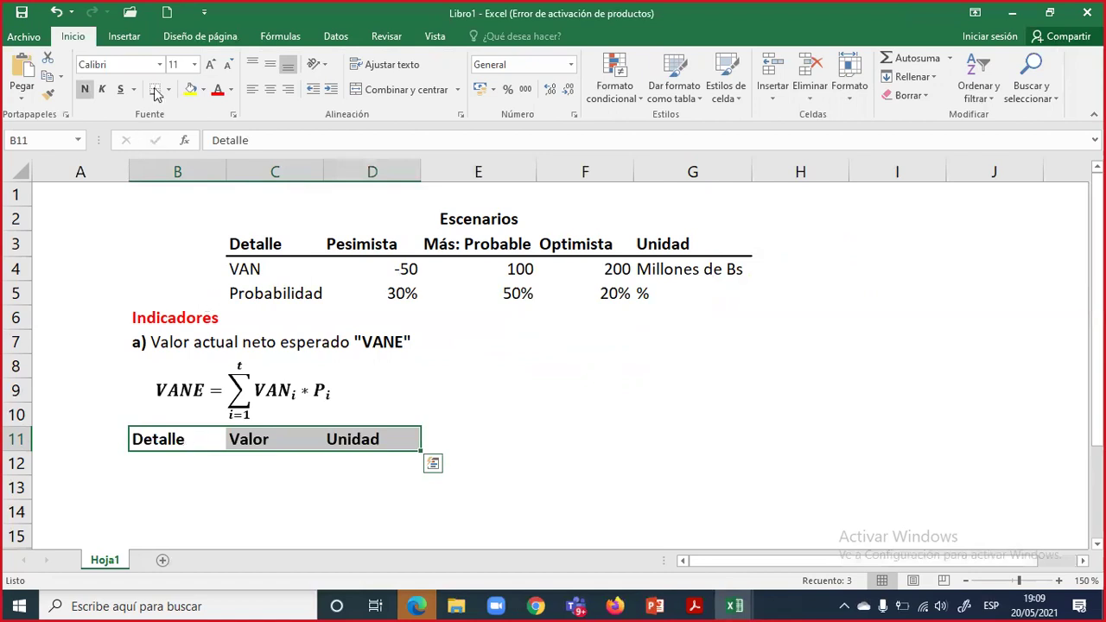
- Fill row 12 with the label VANE in B12 and the unit Millones Bs in D12
click(198, 465)
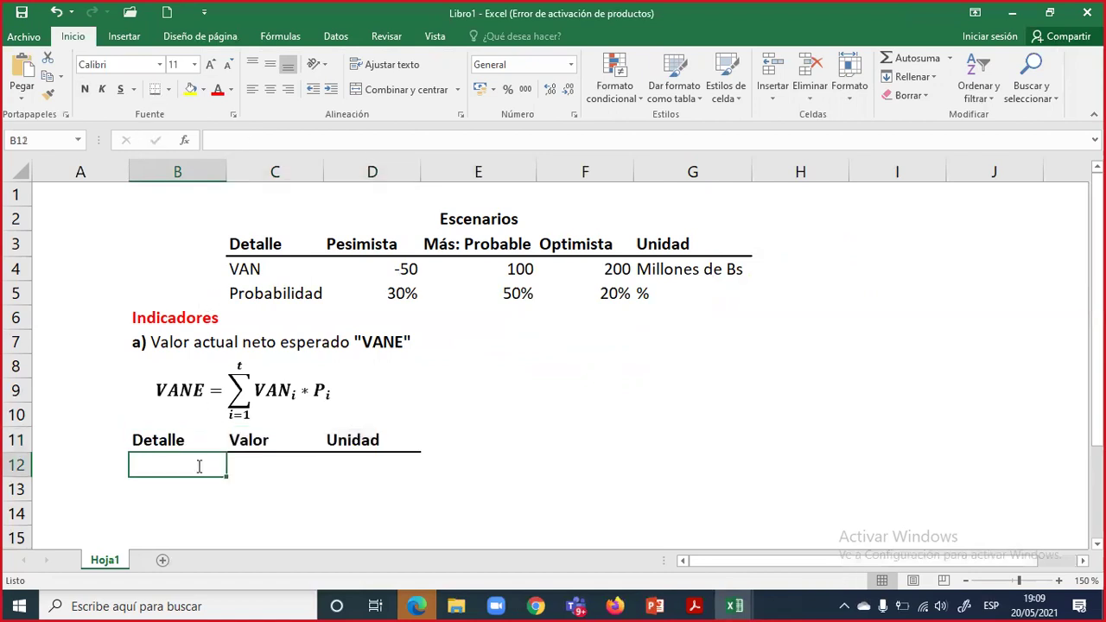
text(VAN)
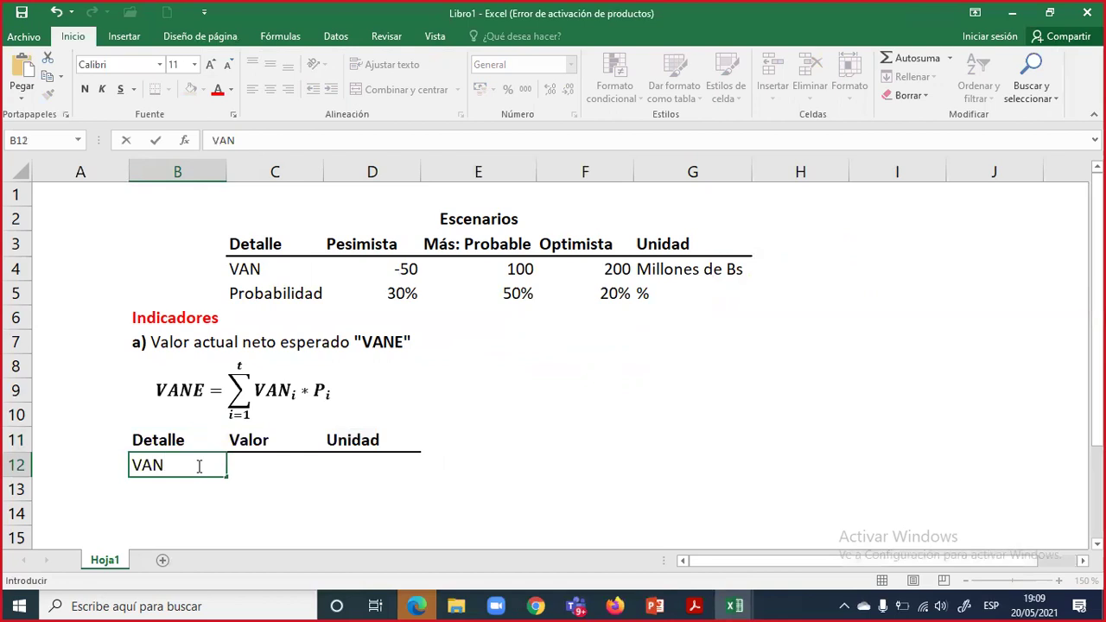
text(E)
key(ctrl+Return)
key(Right)
key(Right)
text(Mi)
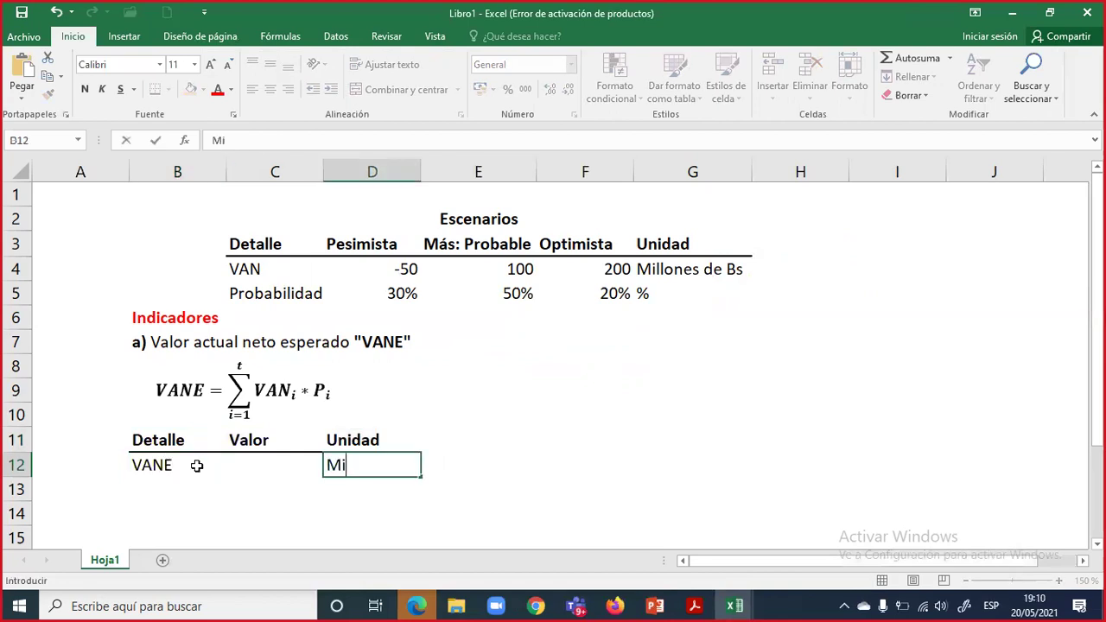
text(llones Bs)
key(Return)
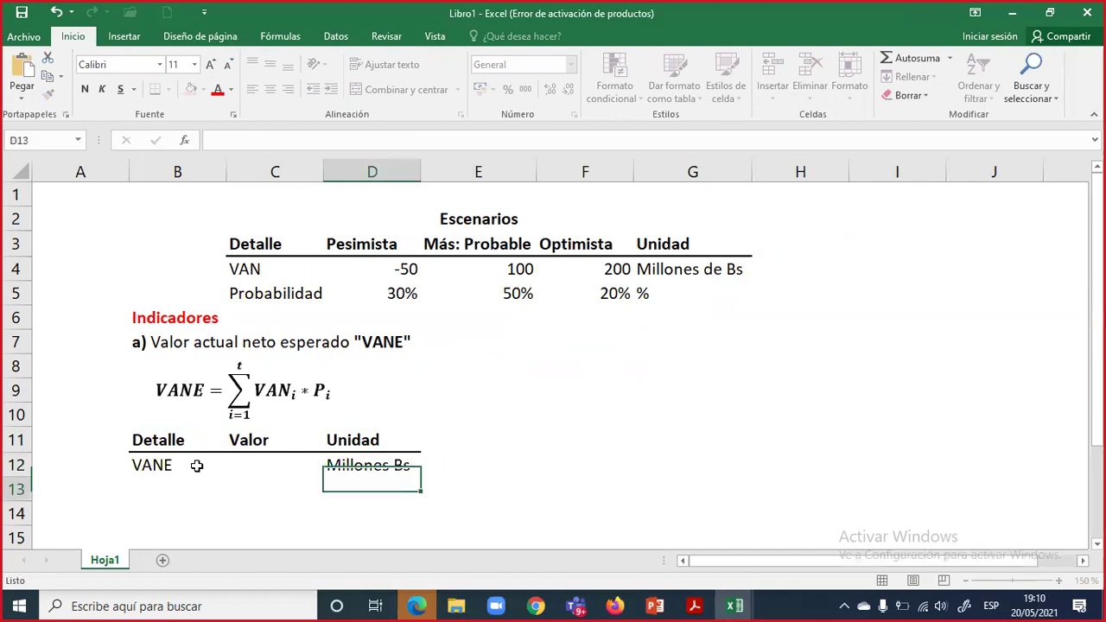
- Calculate the VANE in C12 with the formula =D4*D5+E4*E5+F4*F5
key(Up)
key(Left)
text(=)
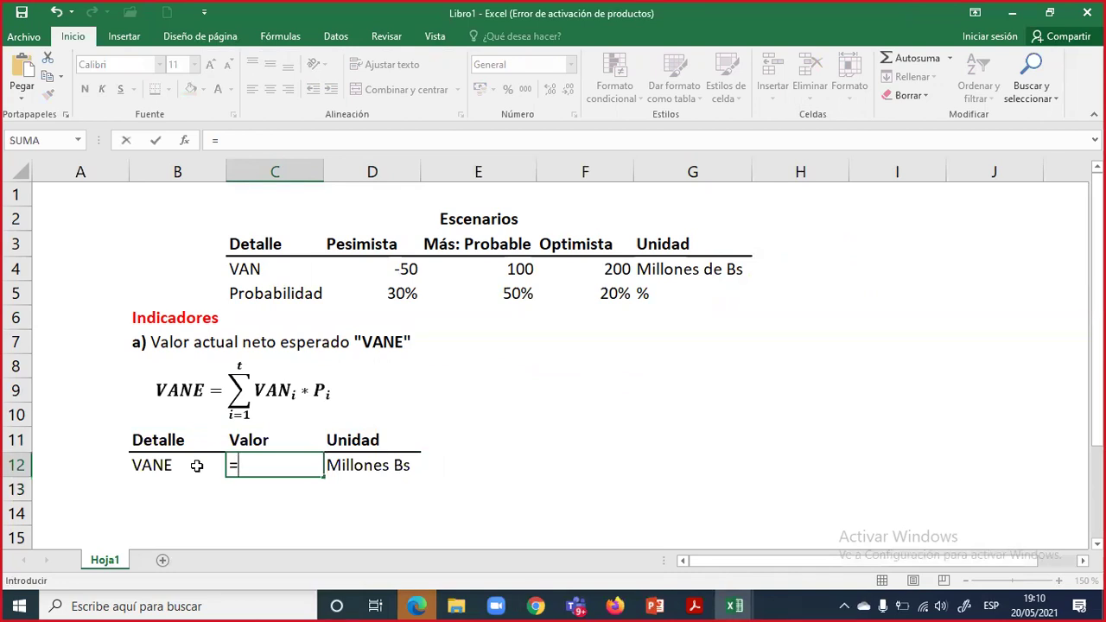
click(405, 269)
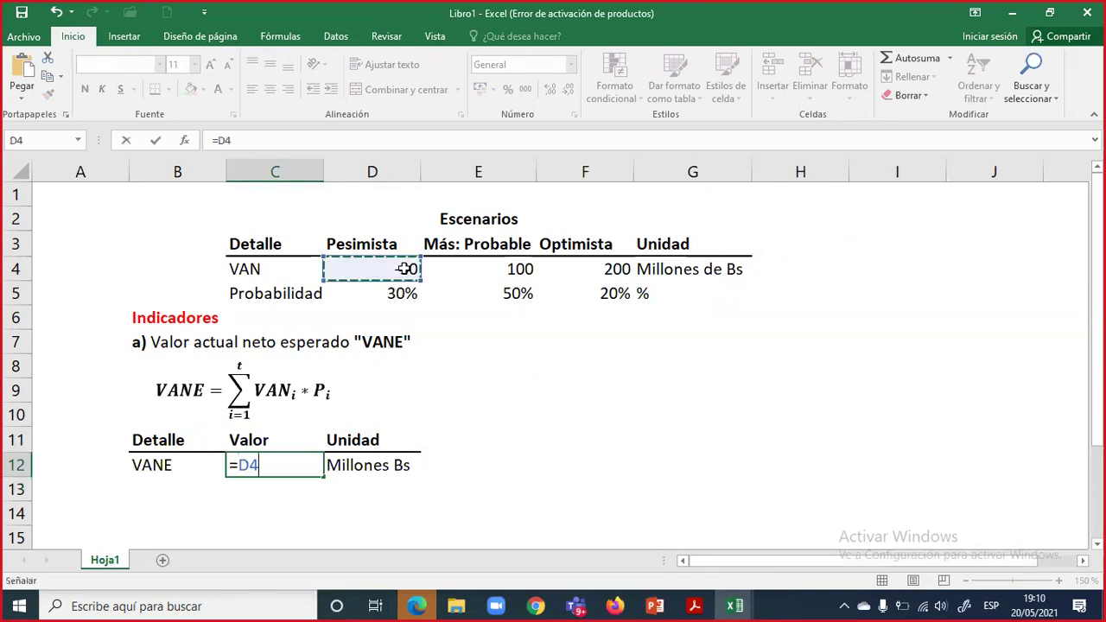
text(*)
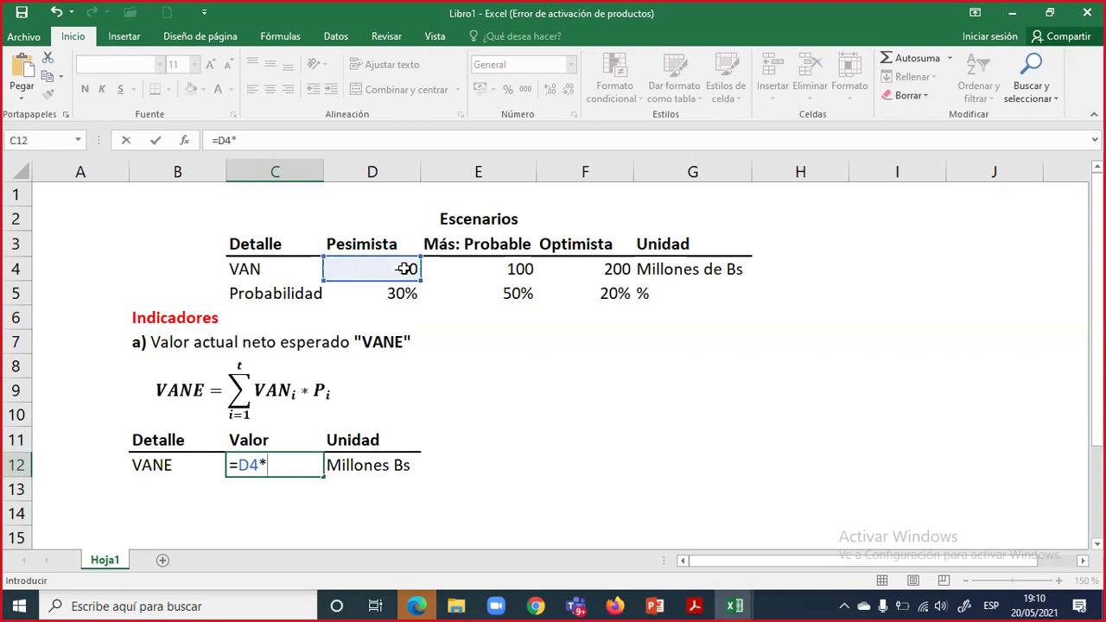
click(400, 294)
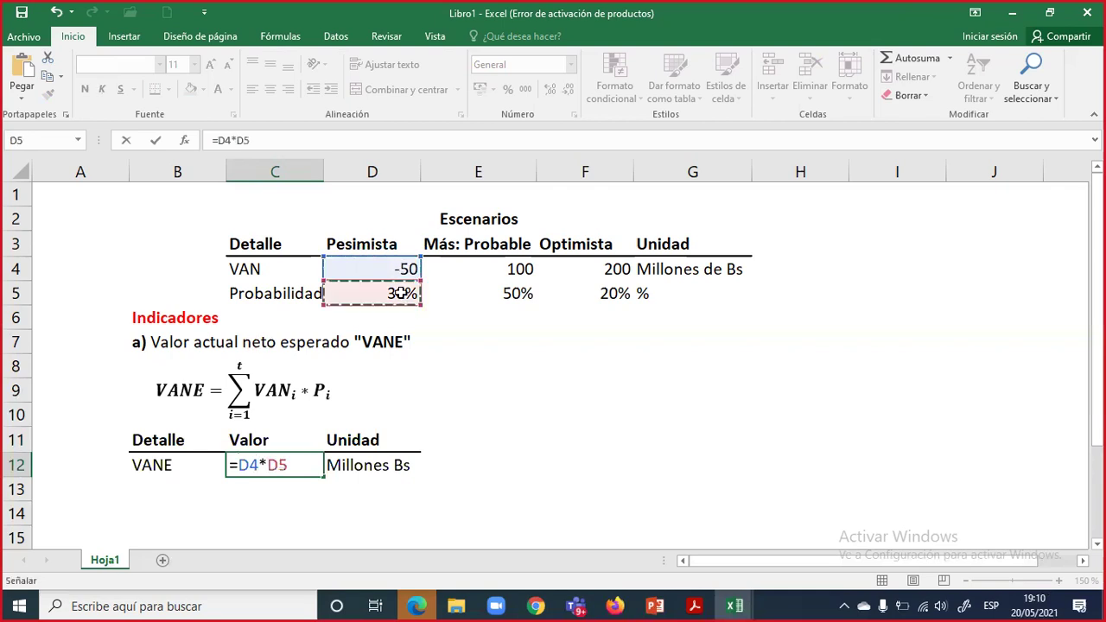
text(+)
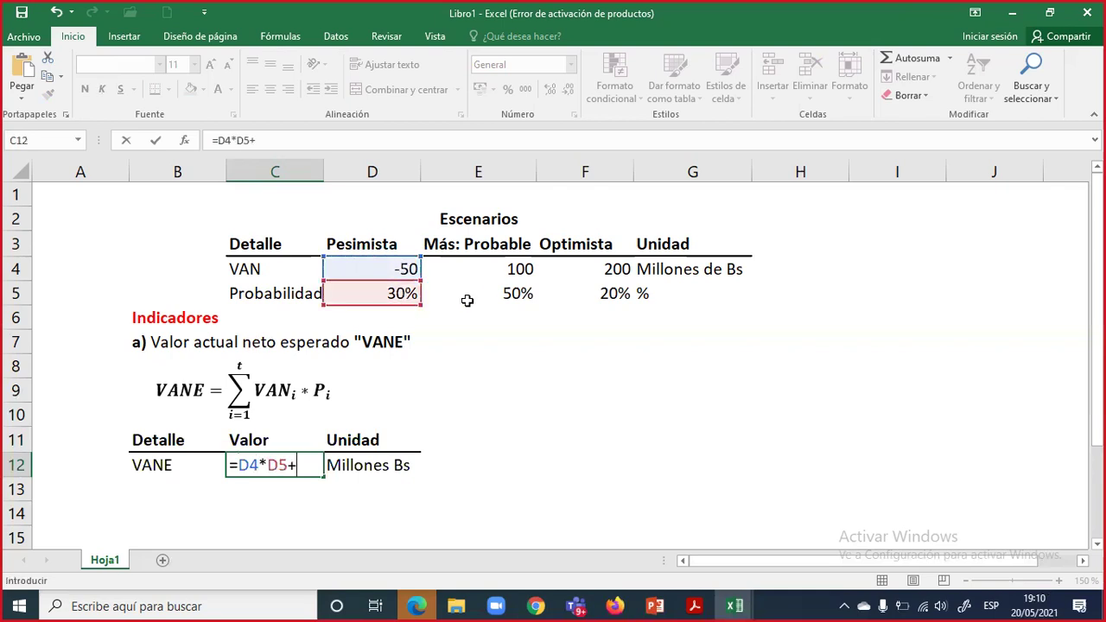
click(497, 270)
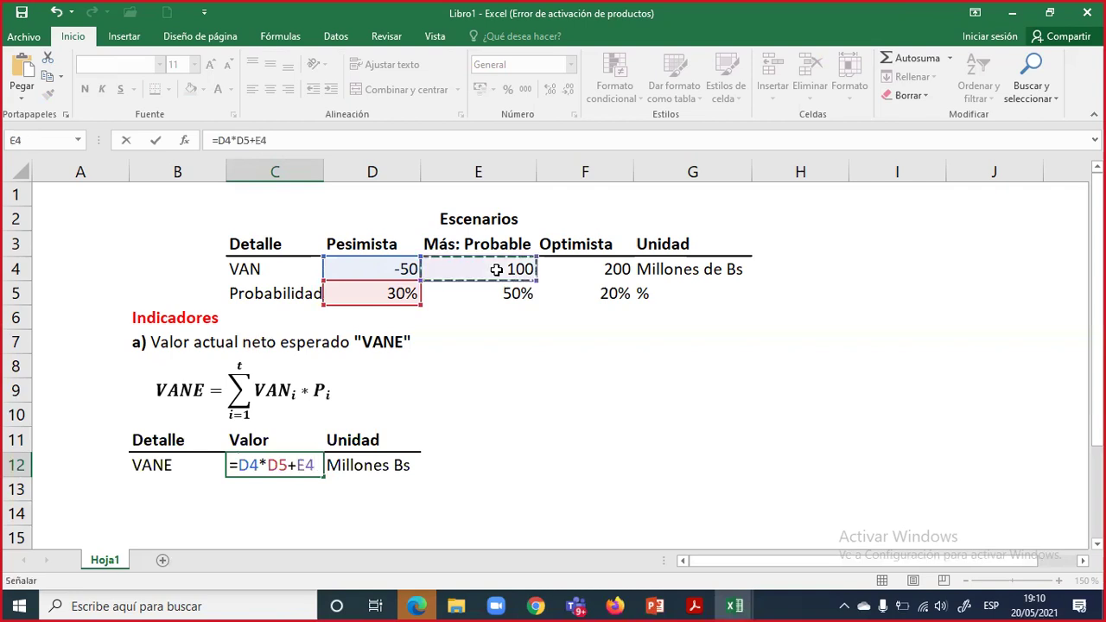
text(*)
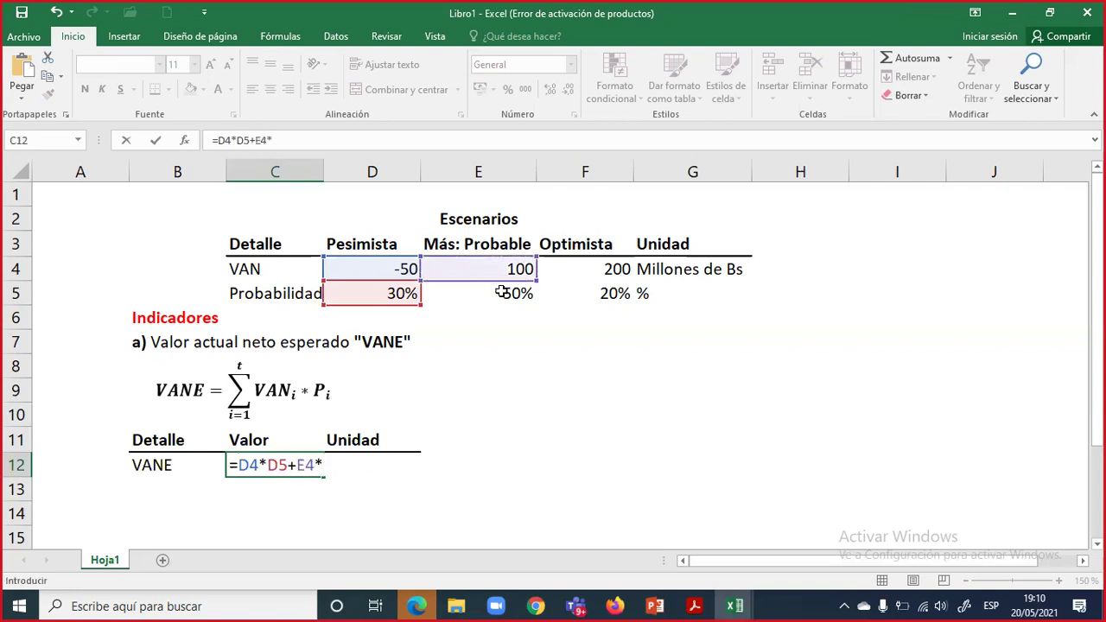
click(502, 294)
text(+)
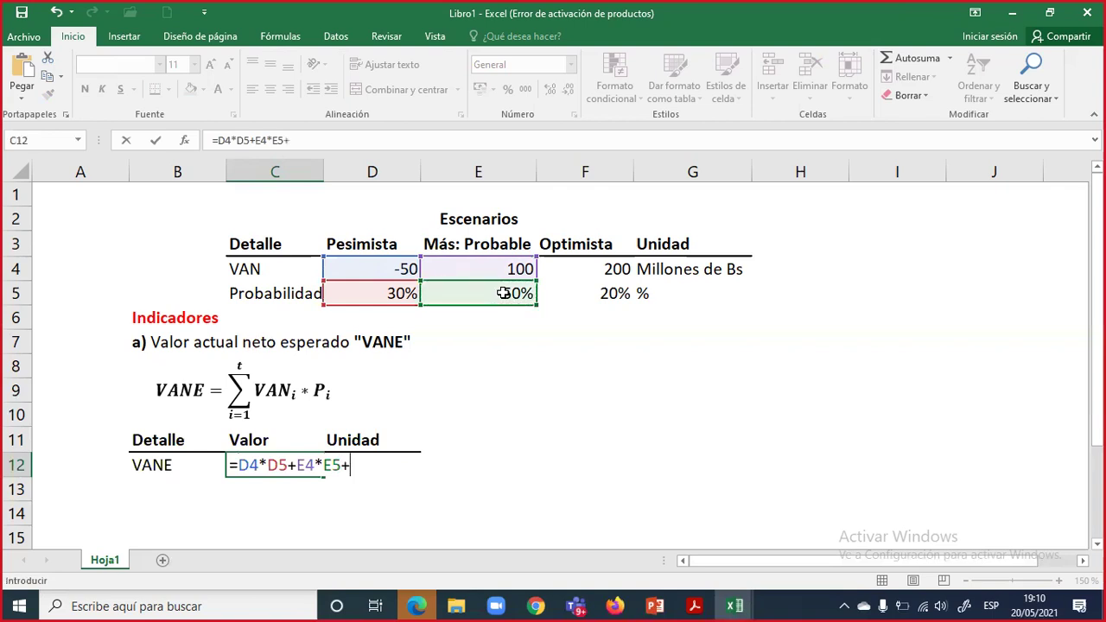
click(608, 273)
text(*)
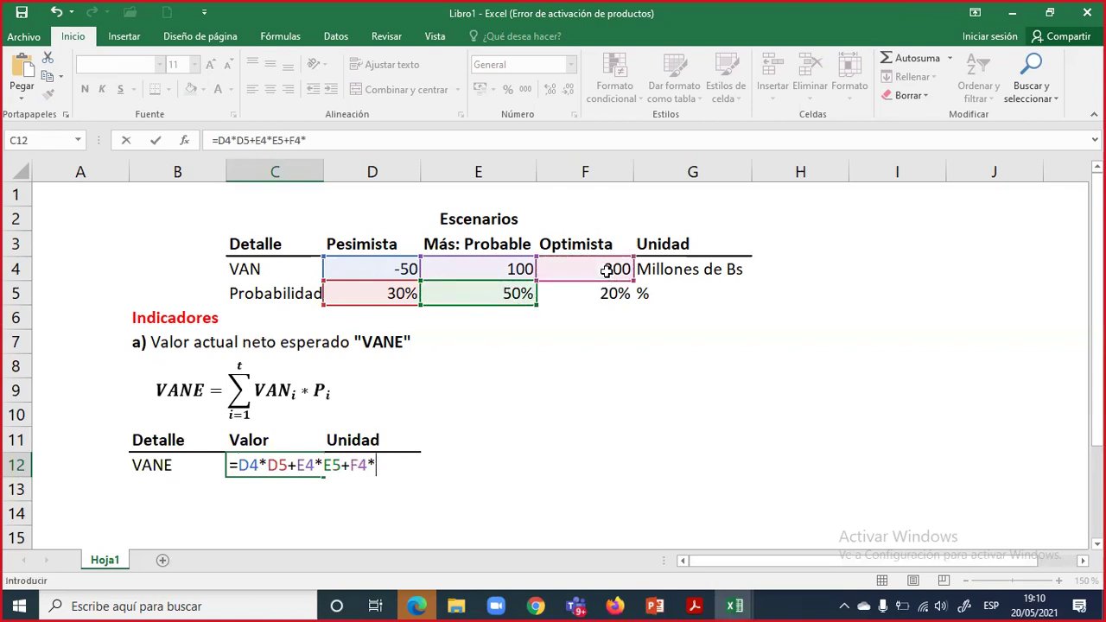
click(603, 290)
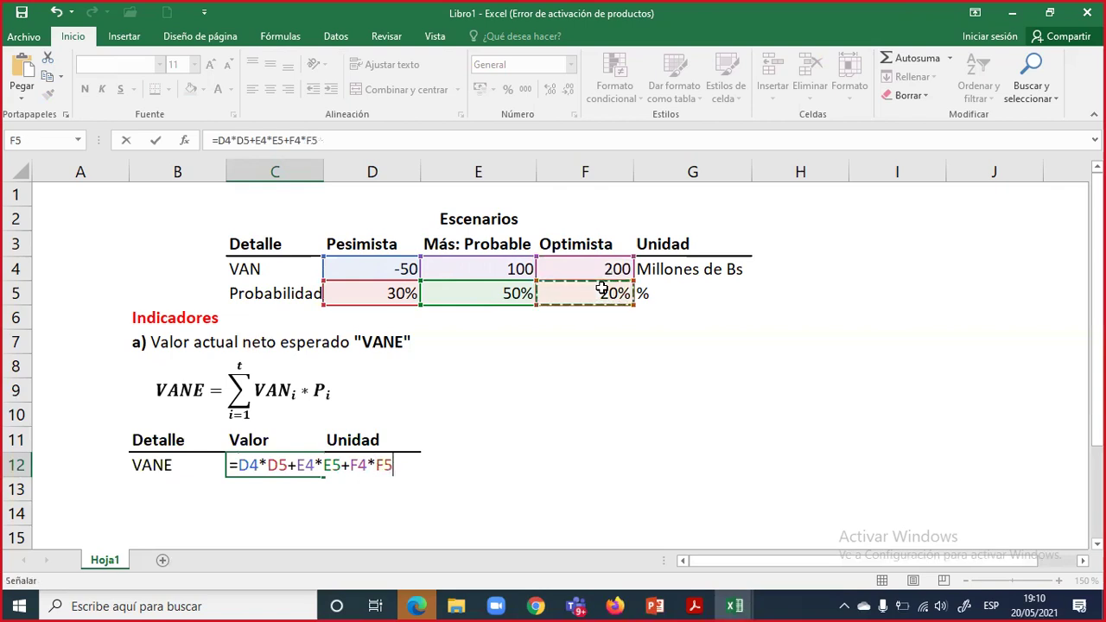
key(Return)
key(Up)
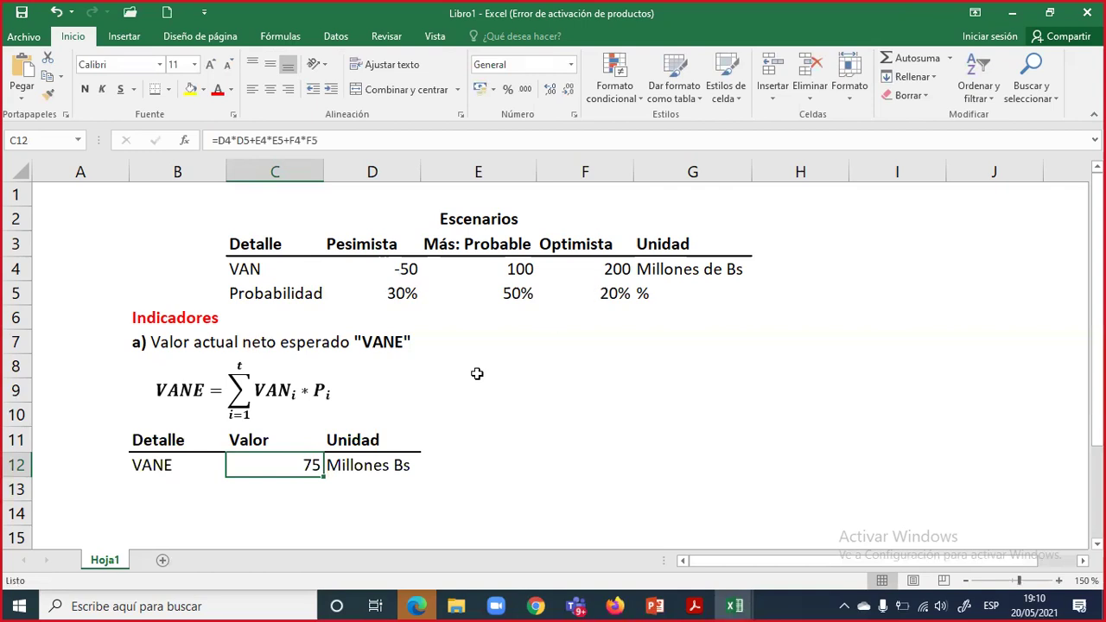
- Inspect the formula in C12 with its referenced cells, and review the VANE result row
double_click(295, 464)
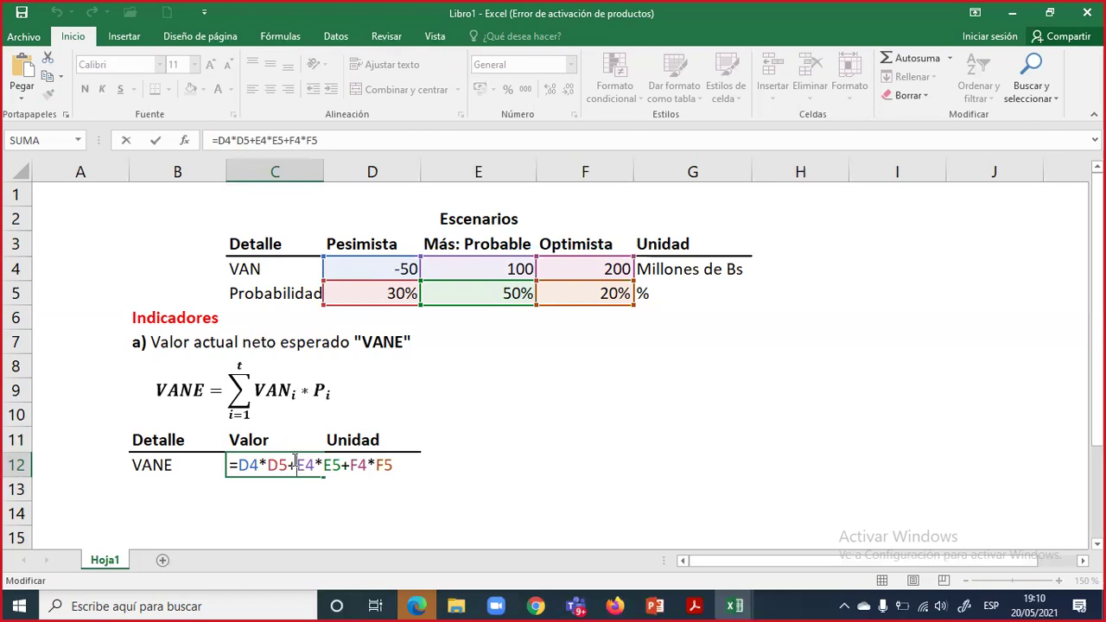
key(ctrl+Return)
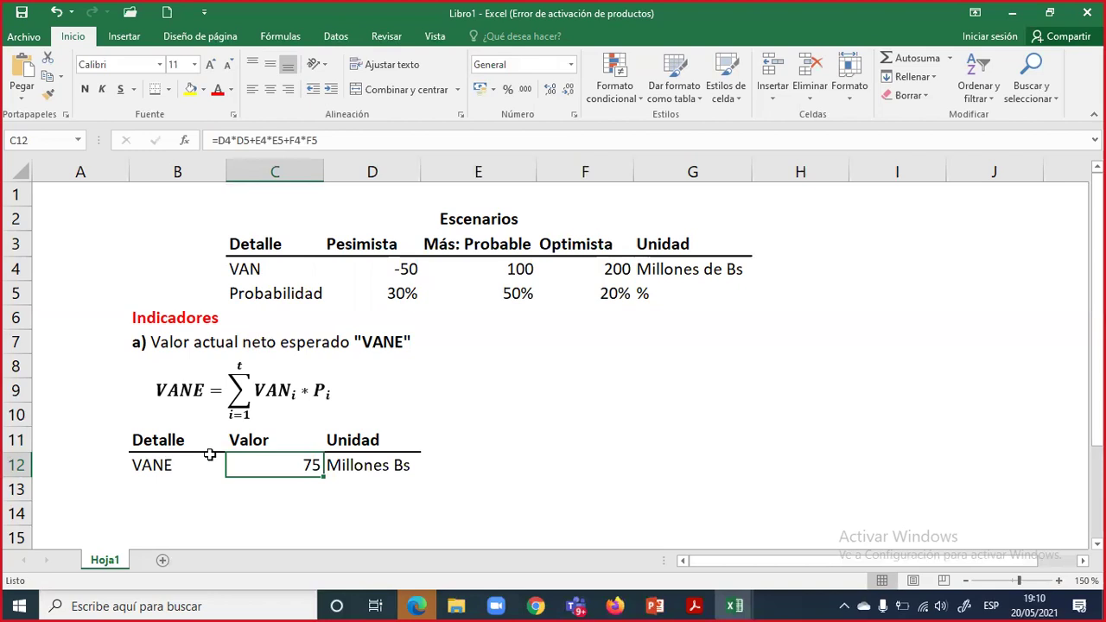
drag(161, 465, 401, 465)
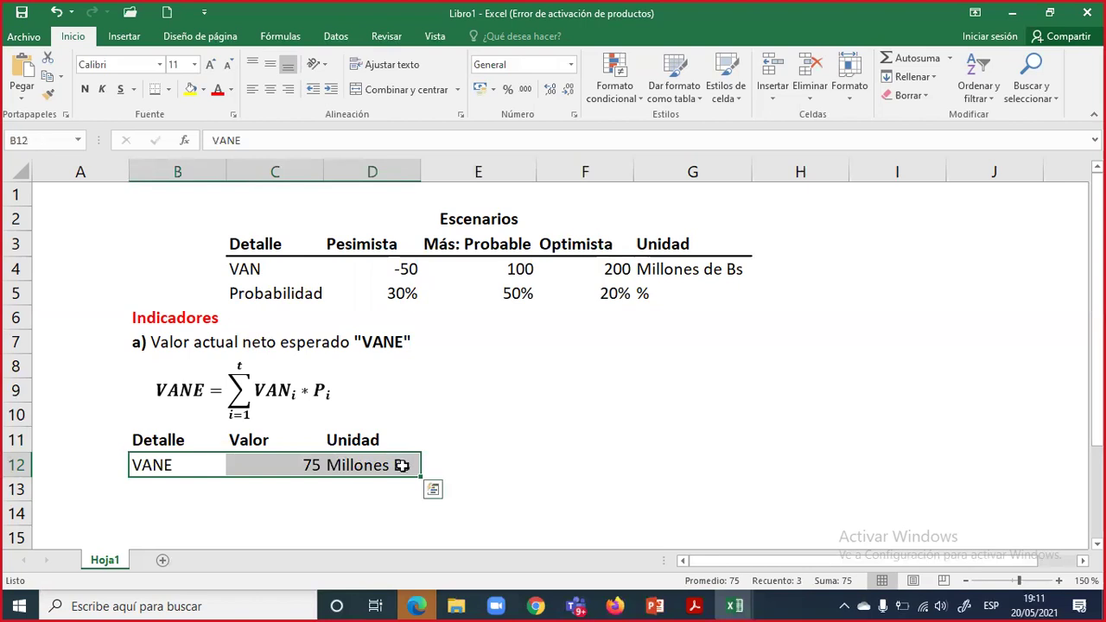
click(309, 465)
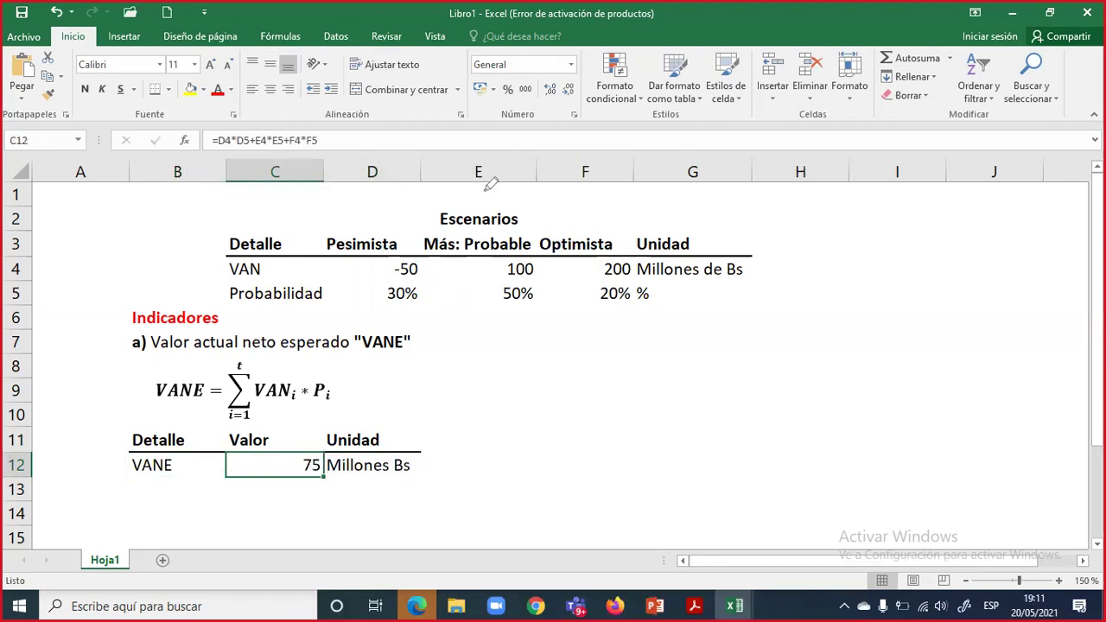
- Mark the most probable VAN, the three probabilities and the VANE result with a pink highlighter, and clear the marks
drag(493, 269, 550, 268)
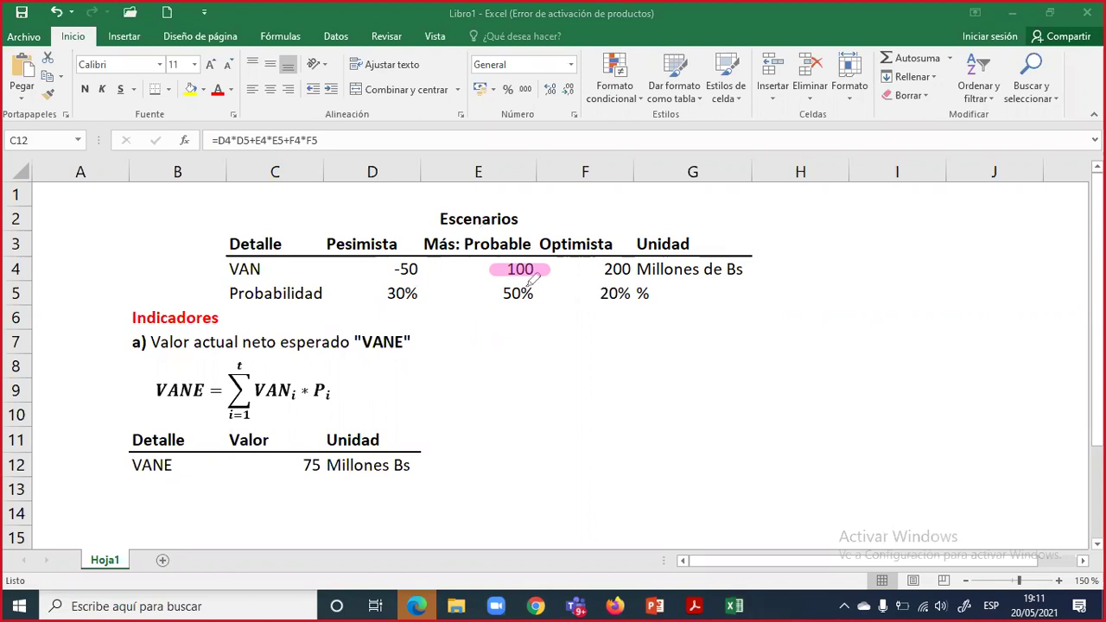
drag(370, 296, 626, 291)
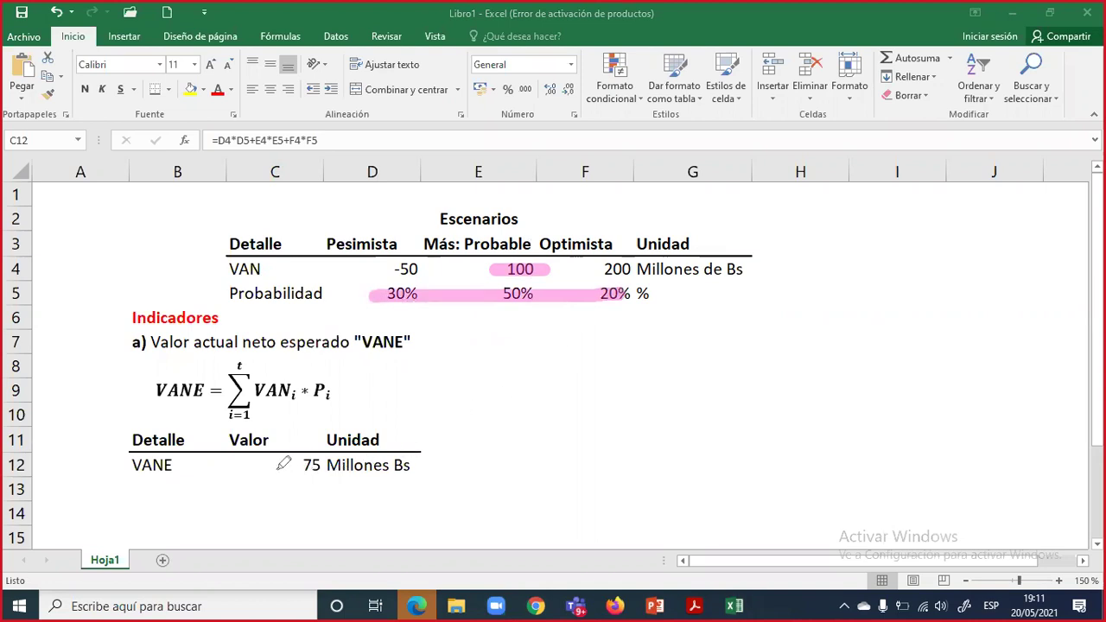
drag(278, 469, 329, 466)
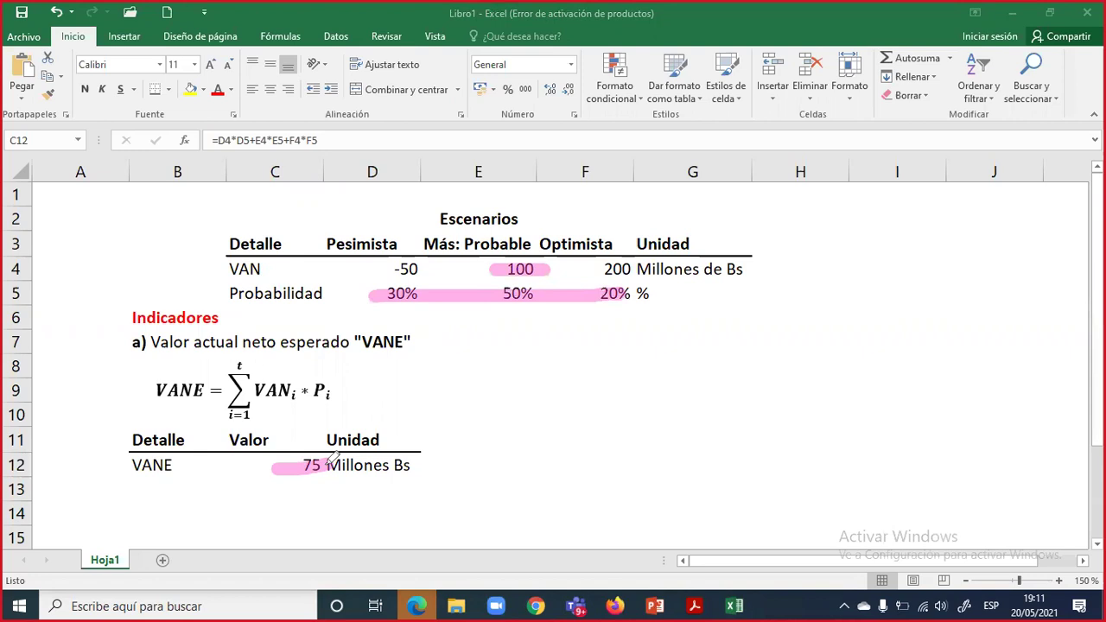
click(807, 159)
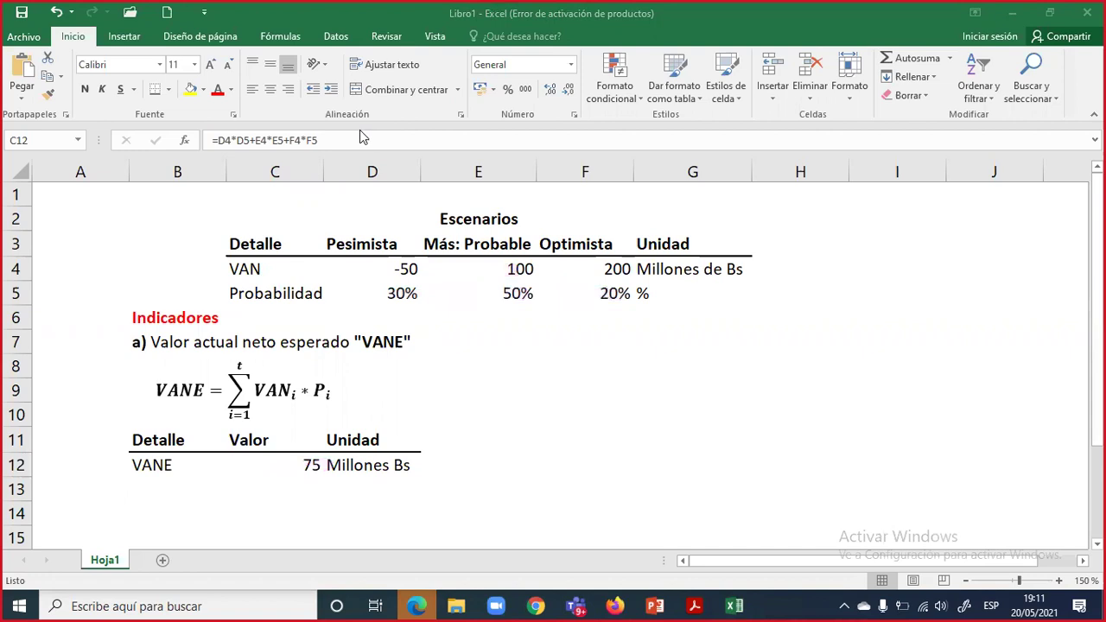
- Write the second indicator's label b) Desviación estandar "DESV. Del VAN" in cell B13
click(146, 497)
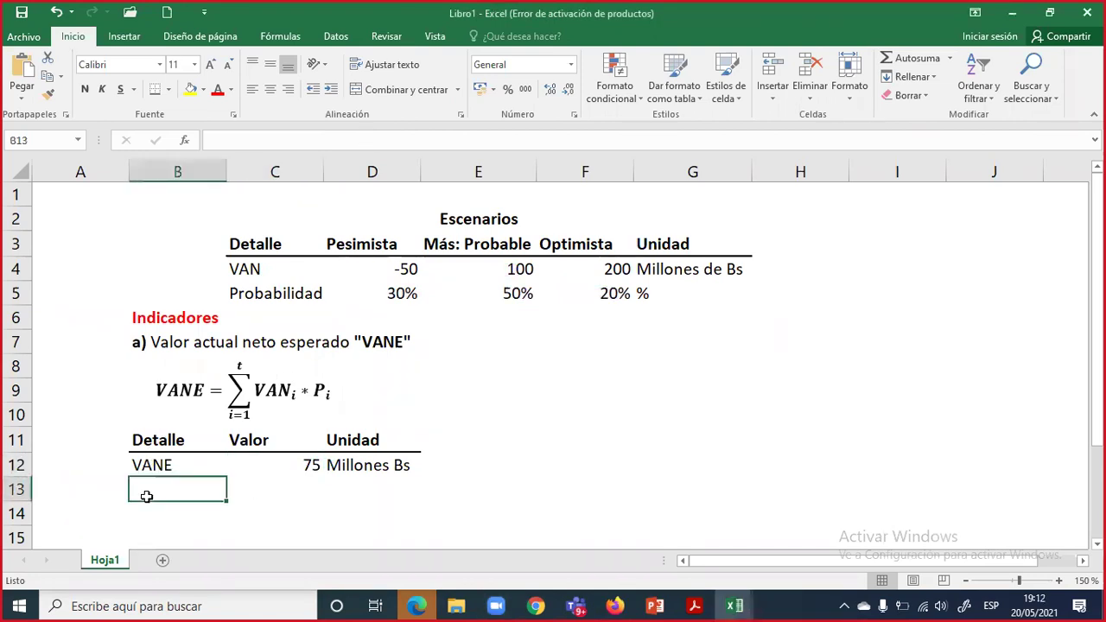
text(b))
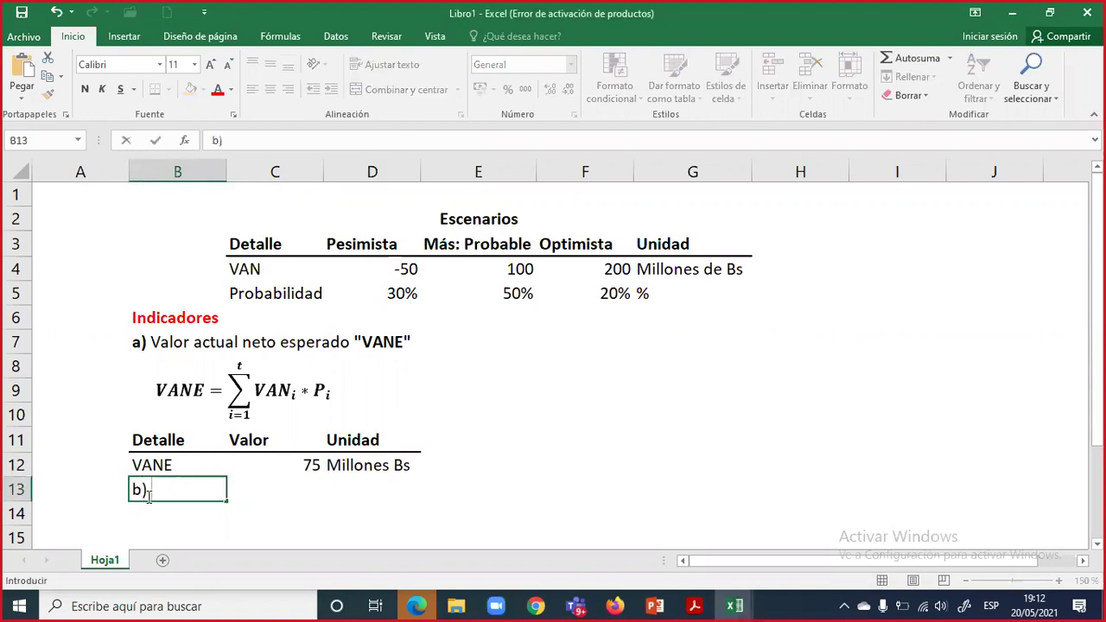
text( Desviaci)
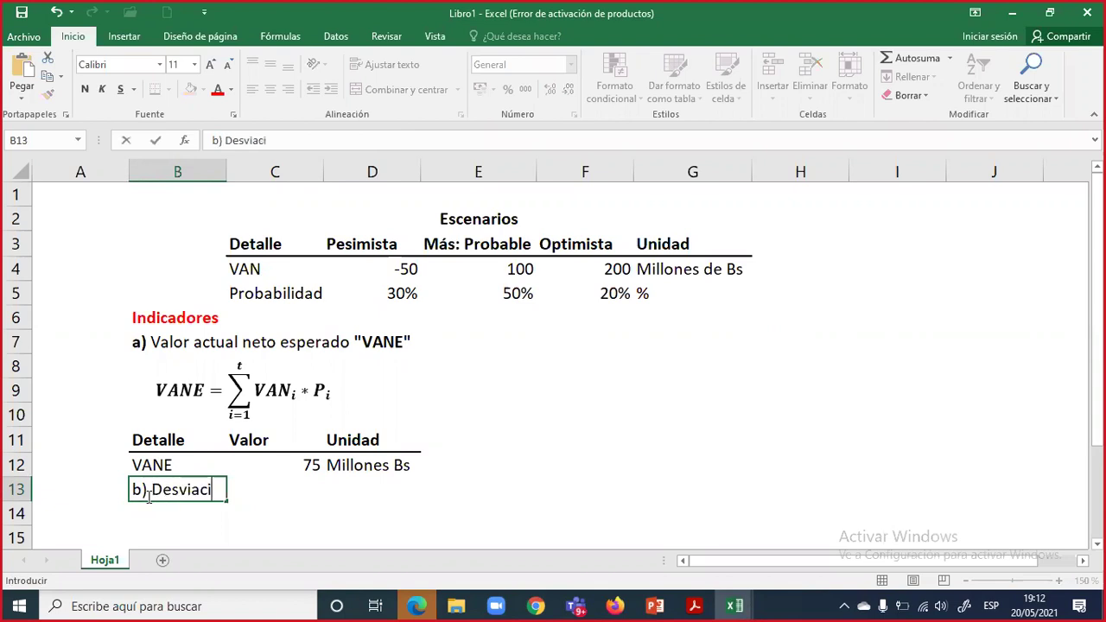
text(ón esta)
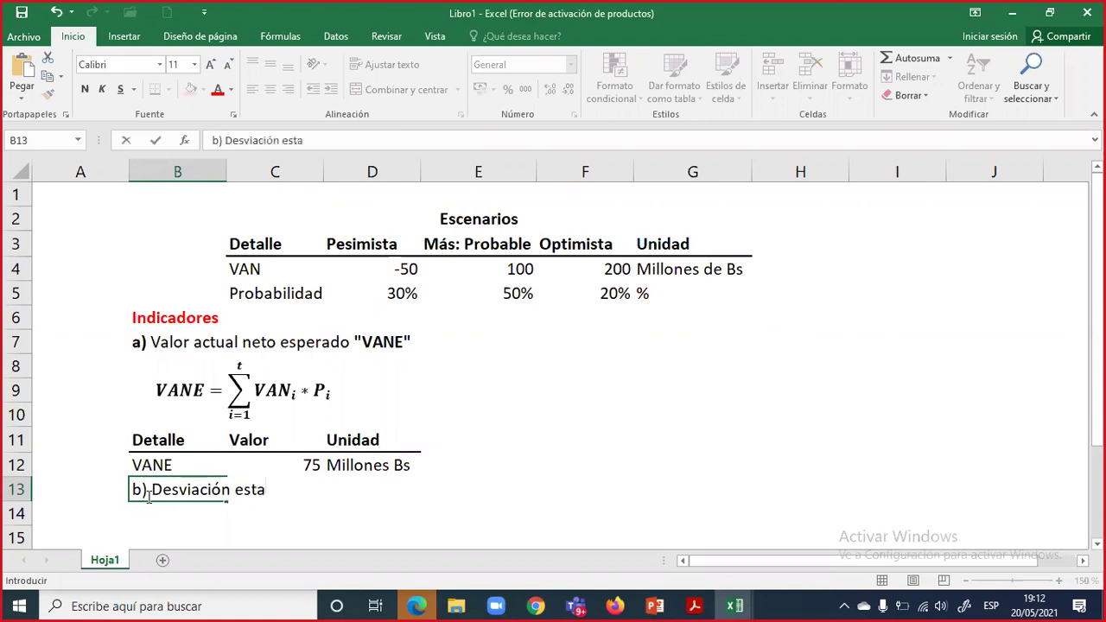
text(ndar "DESV )
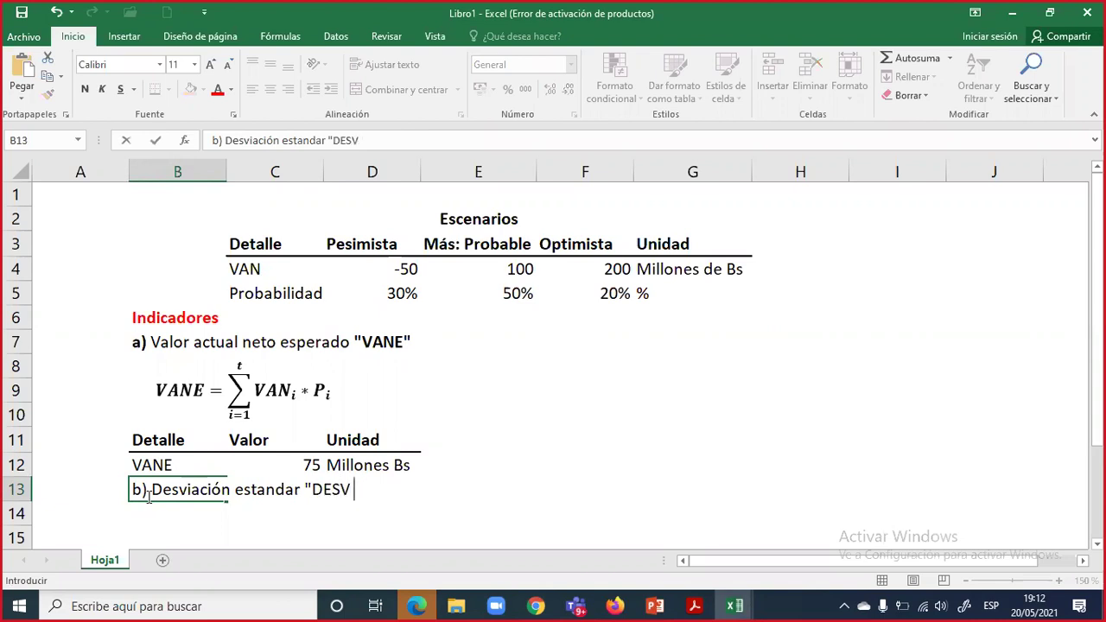
text(VAN)
key(BackSpace)
key(BackSpace)
key(BackSpace)
key(BackSpace)
text(. Del VAN")
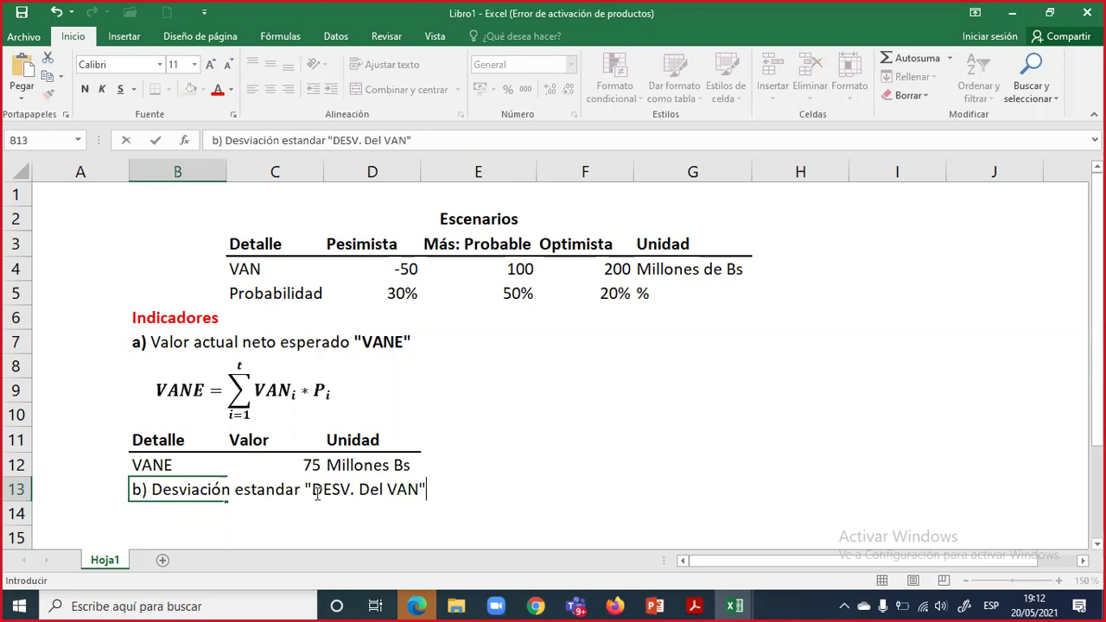
- Make the "DESV. Del VAN" text and the b) marker bold within the label in cell B13
drag(304, 490, 430, 490)
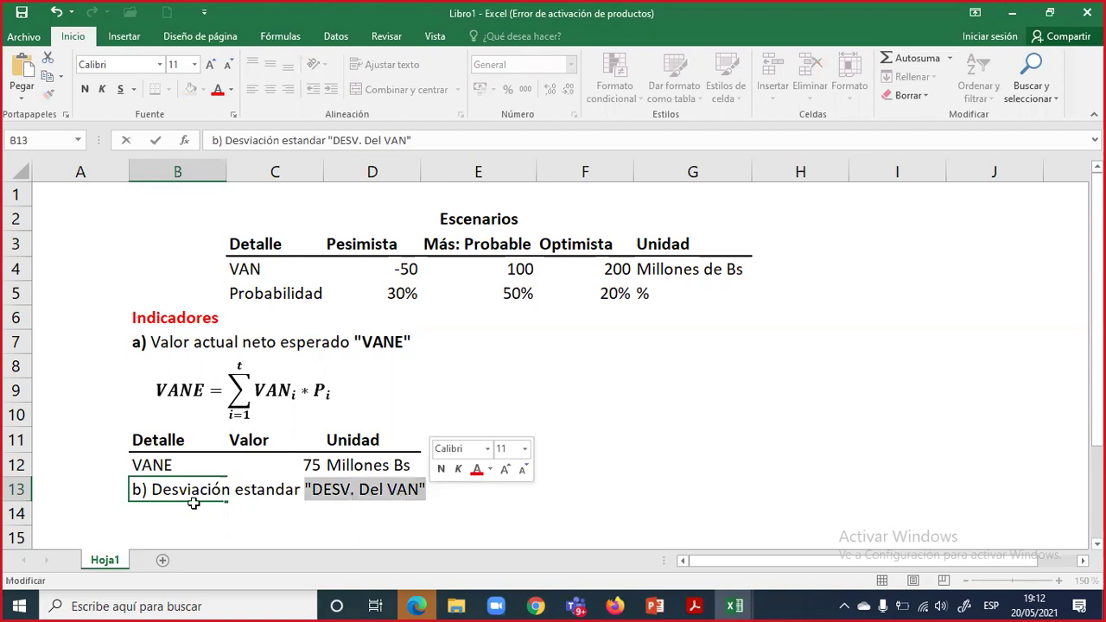
key(ctrl+n)
click(137, 489)
drag(128, 490, 149, 490)
key(ctrl+n)
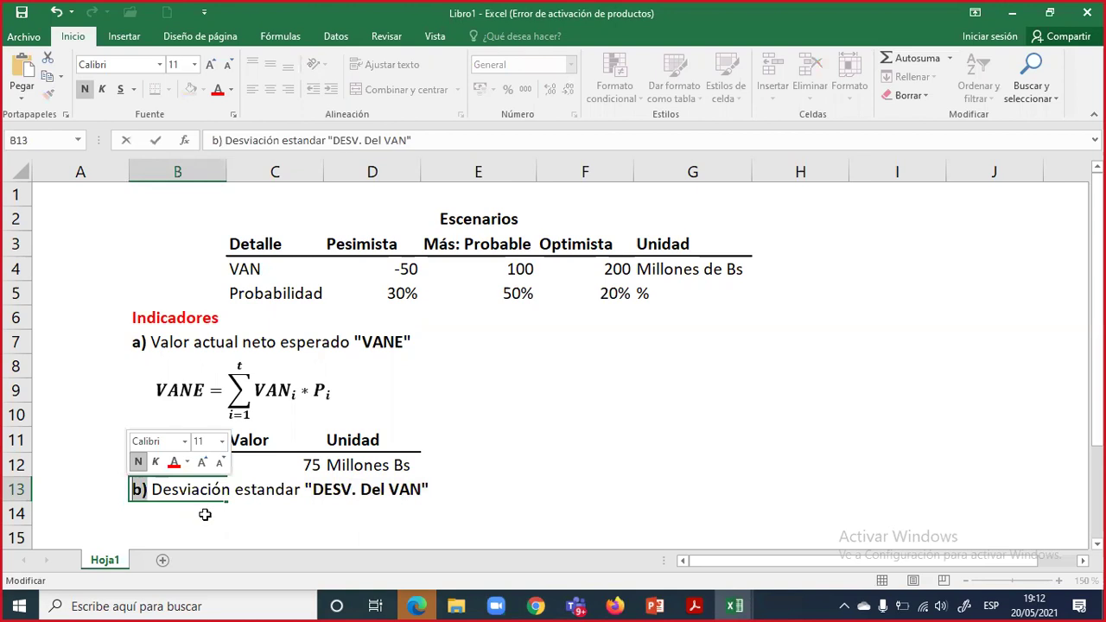
- Enter the headers Detalle, Valor and Unidad in cells B14 to D14
click(205, 516)
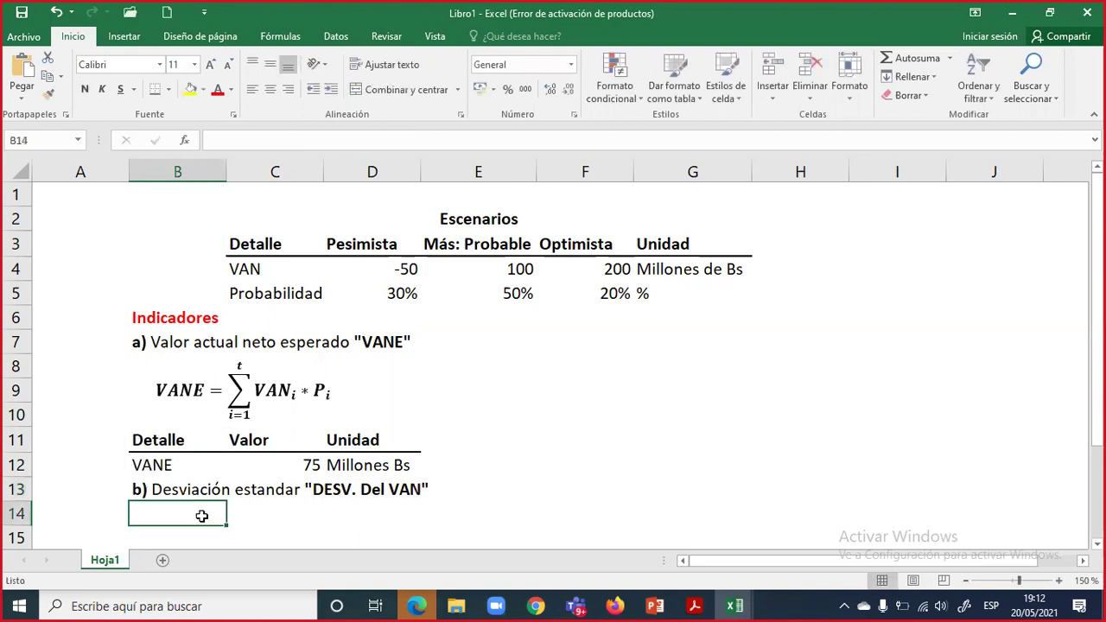
scroll(204, 516, down, 1)
text(D)
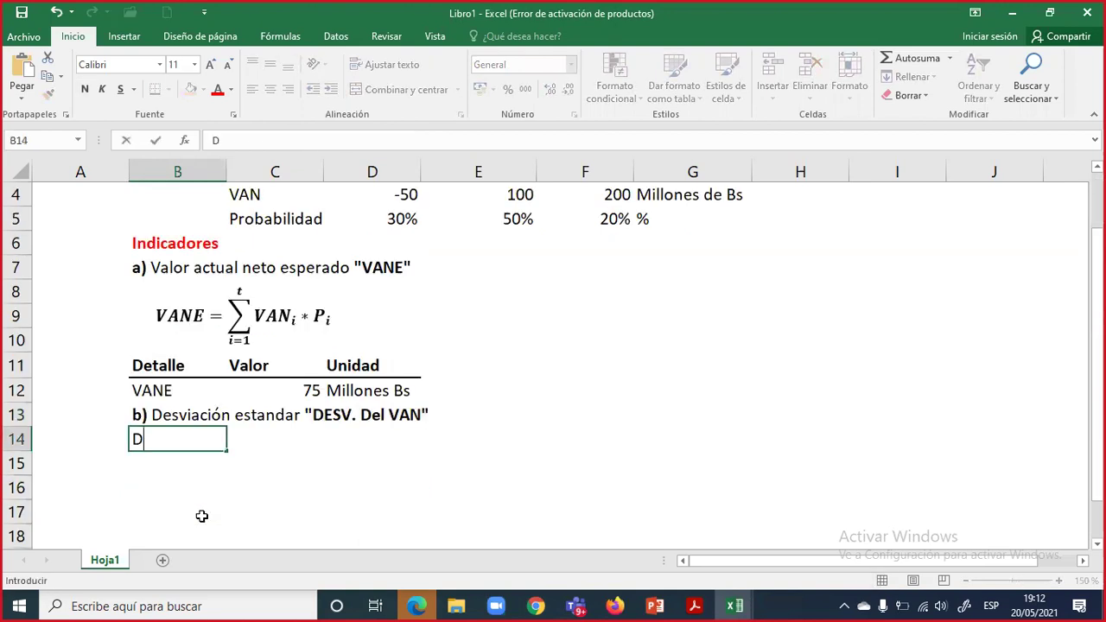
text(etalle)
key(Tab)
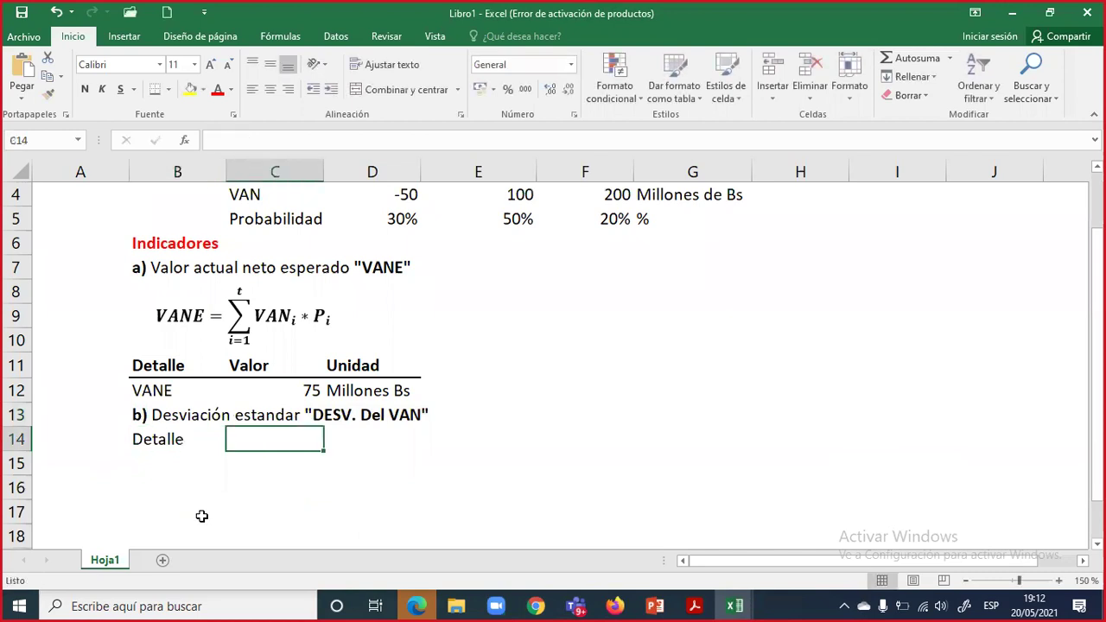
text(Valor)
key(Tab)
text(U)
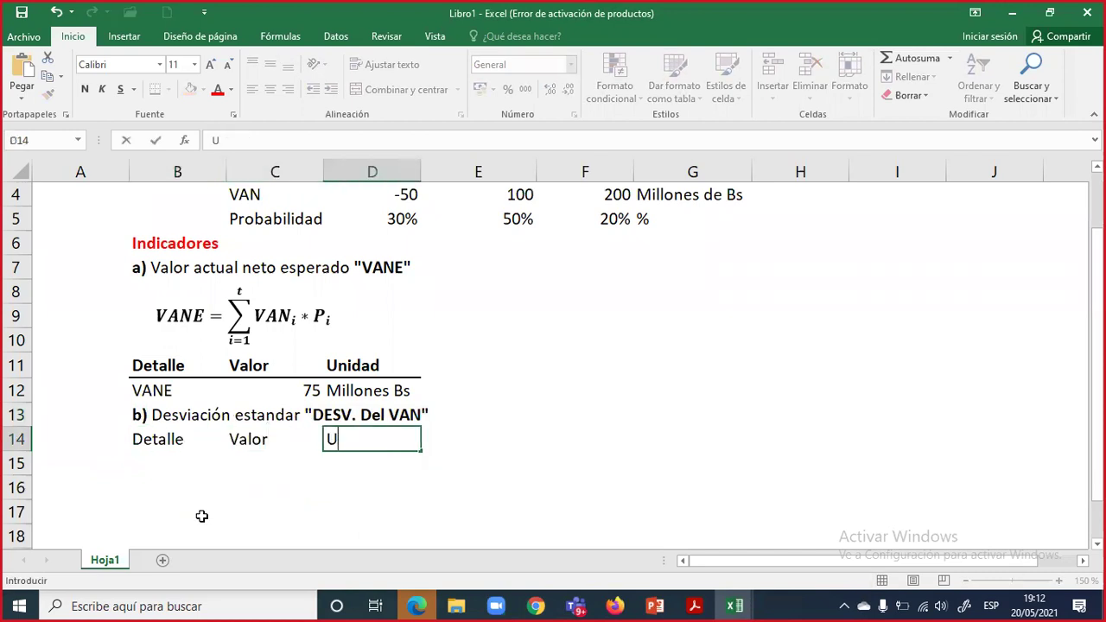
text(nidad)
- Format the header cells B14:D14 in bold with a bottom border
key(Return)
key(Up)
key(shift+Left)
key(shift+Left)
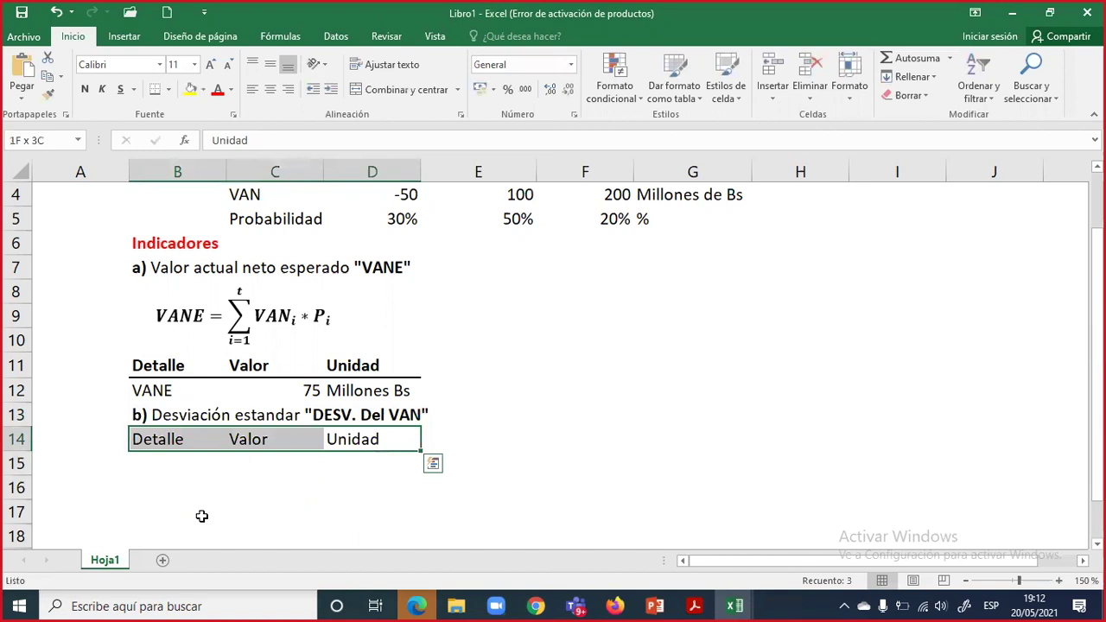
key(ctrl+n)
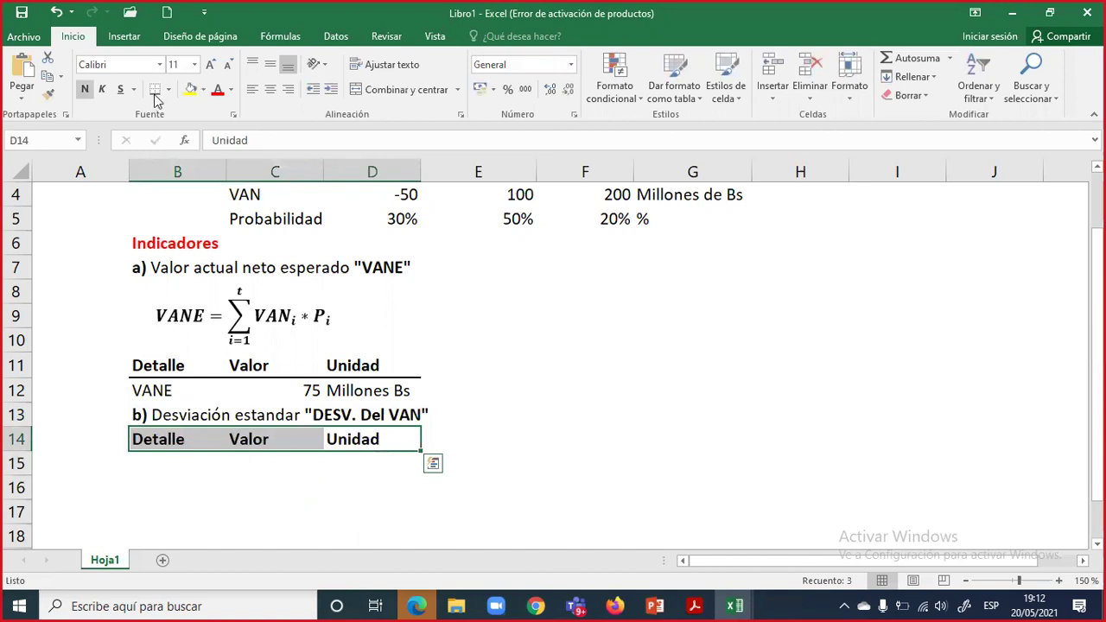
- Write the row label VAR. VAN in cell B15
click(188, 466)
text(VANE)
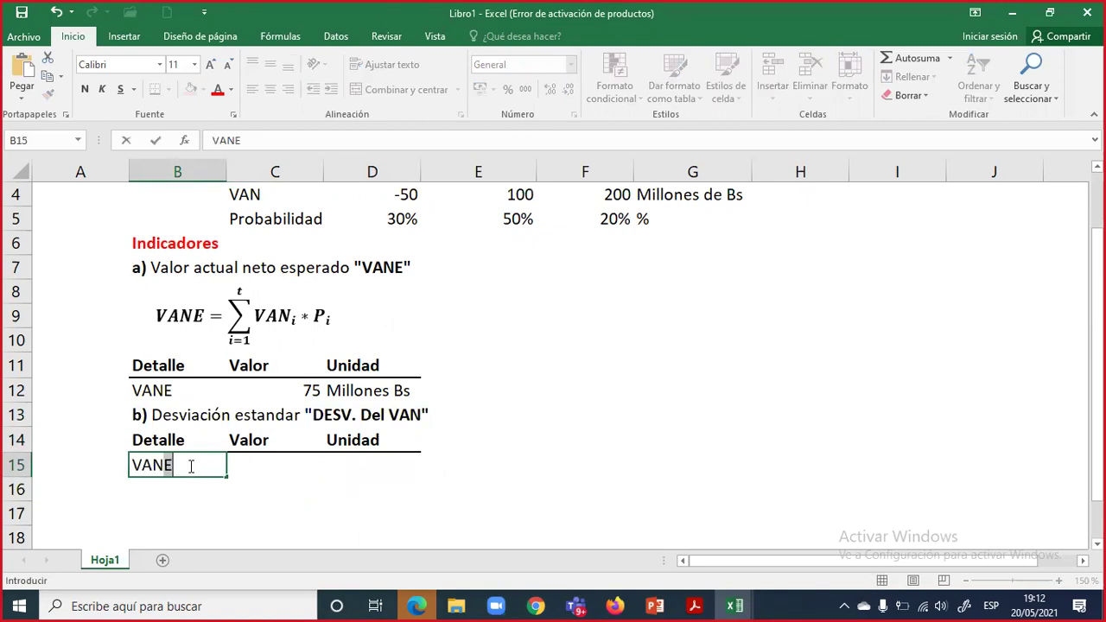
key(BackSpace)
key(BackSpace)
text(R. VAN)
key(Tab)
key(Tab)
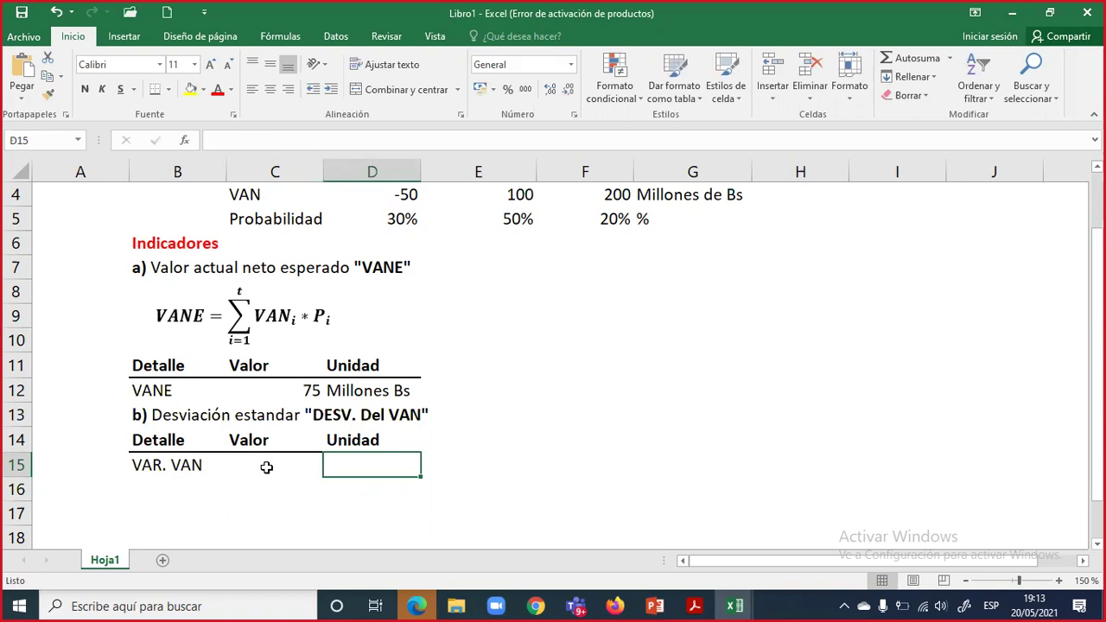
click(267, 467)
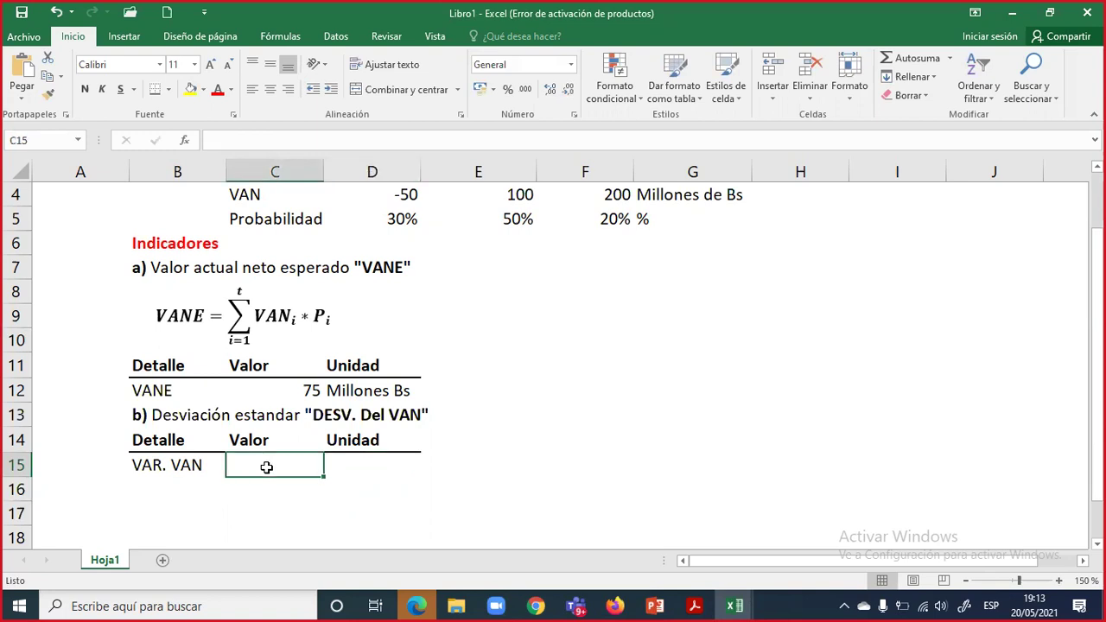
click(338, 465)
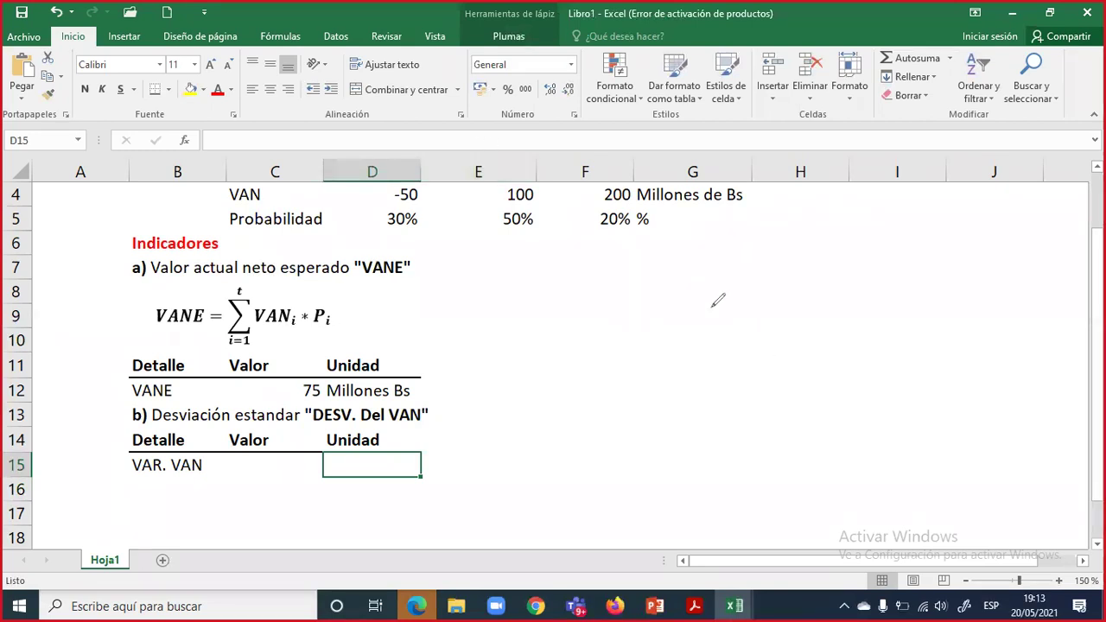
- Handwrite VAR = Σ (Xi − X̄)², summed from i=1 to t, with a pink pen beside the indicators
mouse_move(691, 289)
mouse_down()
mouse_move(714, 310)
mouse_move(734, 285)
mouse_move(746, 306)
mouse_move(767, 289)
mouse_up()
drag(755, 299, 806, 291)
drag(798, 296, 807, 295)
drag(816, 288, 819, 295)
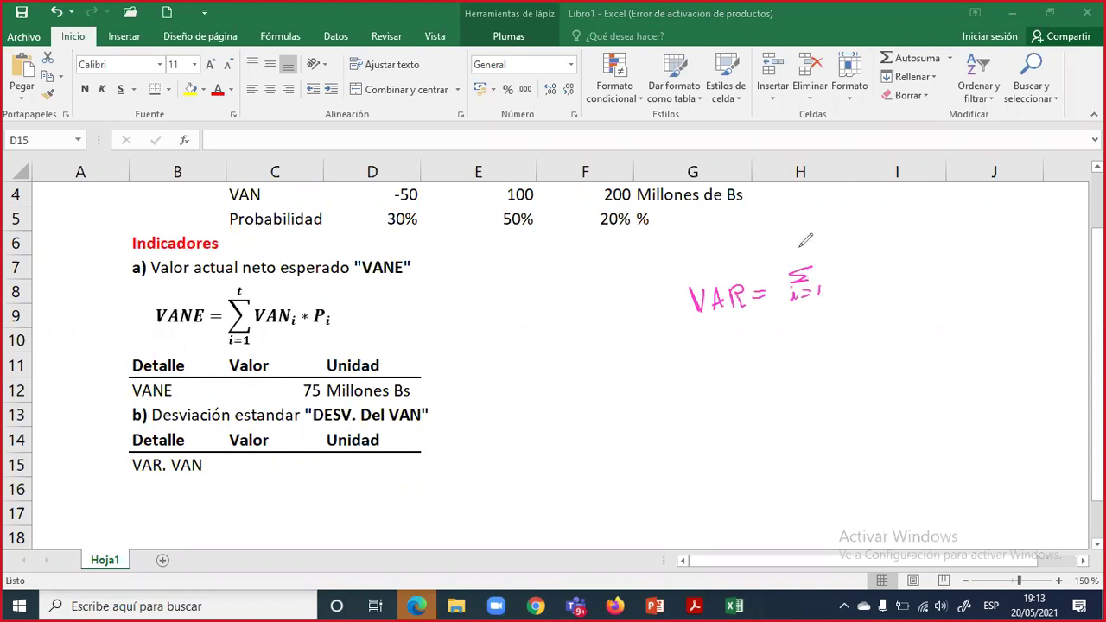
drag(797, 249, 799, 265)
mouse_move(794, 256)
mouse_down()
mouse_move(840, 288)
mouse_move(865, 284)
mouse_up()
mouse_move(864, 268)
mouse_down()
mouse_move(852, 286)
mouse_move(889, 274)
mouse_up()
click(873, 270)
mouse_move(895, 266)
mouse_down()
mouse_move(906, 278)
mouse_move(893, 279)
mouse_up()
mouse_move(890, 262)
mouse_down()
mouse_move(904, 261)
mouse_move(914, 286)
mouse_move(925, 259)
mouse_up()
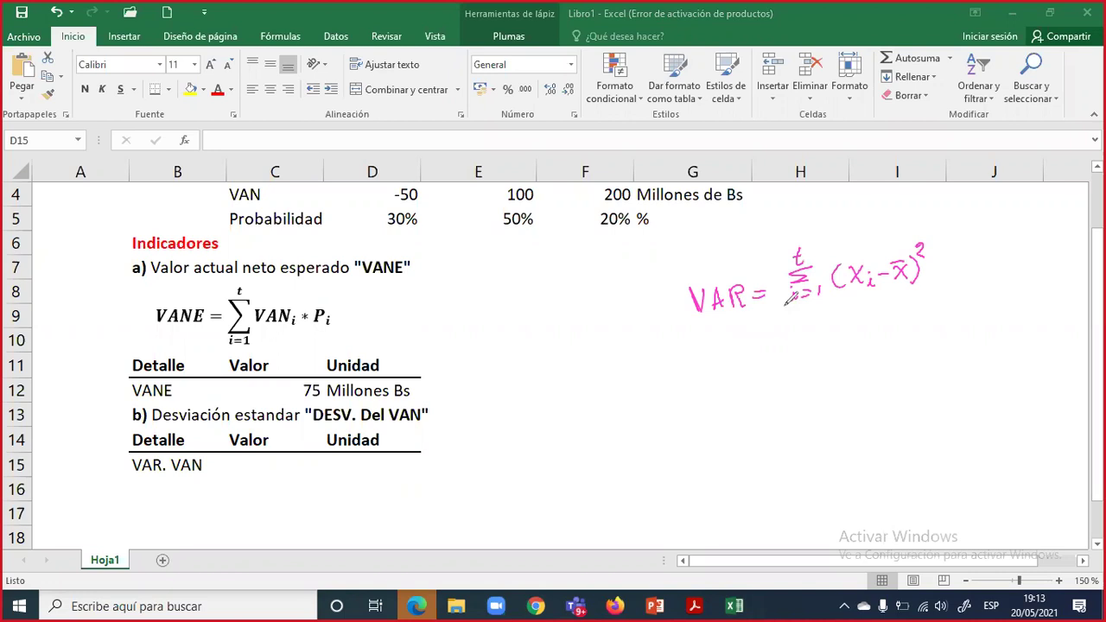
- Add the fraction bar and denominator t−1 to the handwritten variance formula, and circle the whole formula
drag(782, 305, 914, 293)
drag(826, 309, 821, 327)
drag(840, 317, 852, 316)
mouse_move(859, 311)
mouse_down()
mouse_move(862, 322)
mouse_move(832, 316)
mouse_up()
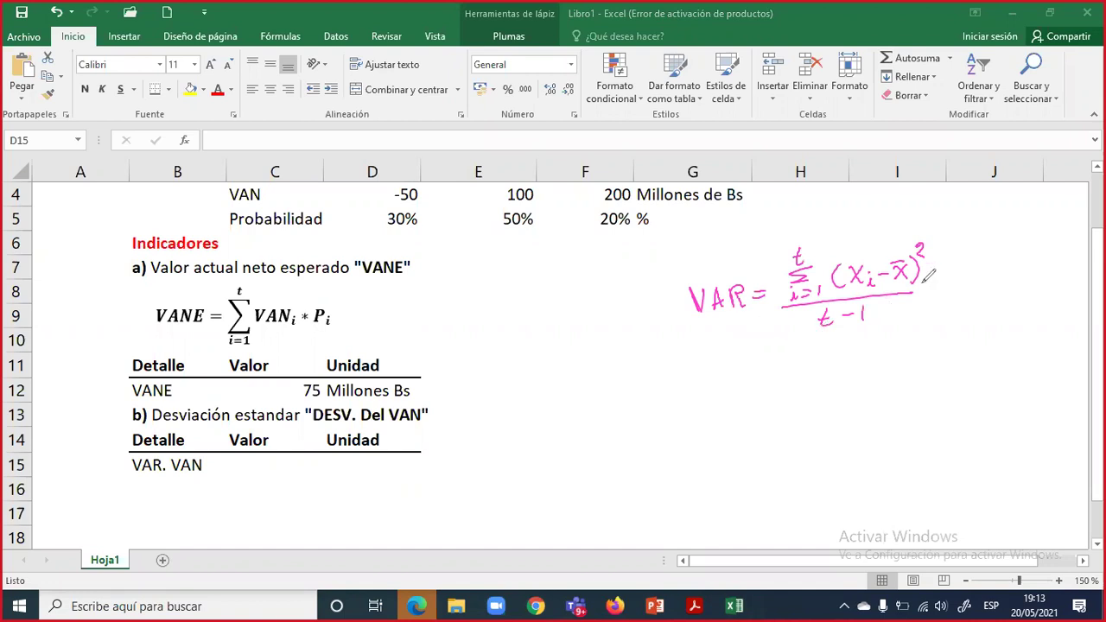
drag(832, 223, 937, 234)
mouse_move(831, 222)
mouse_down()
mouse_move(683, 273)
mouse_move(748, 345)
mouse_move(890, 337)
mouse_up()
drag(890, 337, 936, 230)
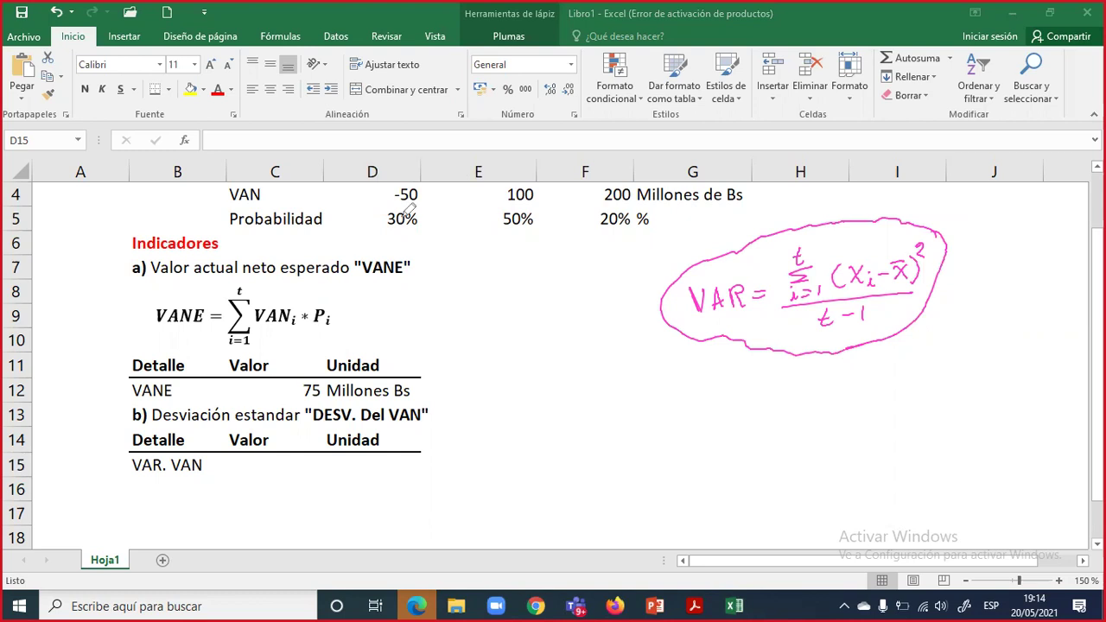
- Highlight the three probabilities in pink, cross out the handwritten variance formula, and clear all the ink marks
drag(378, 222, 650, 221)
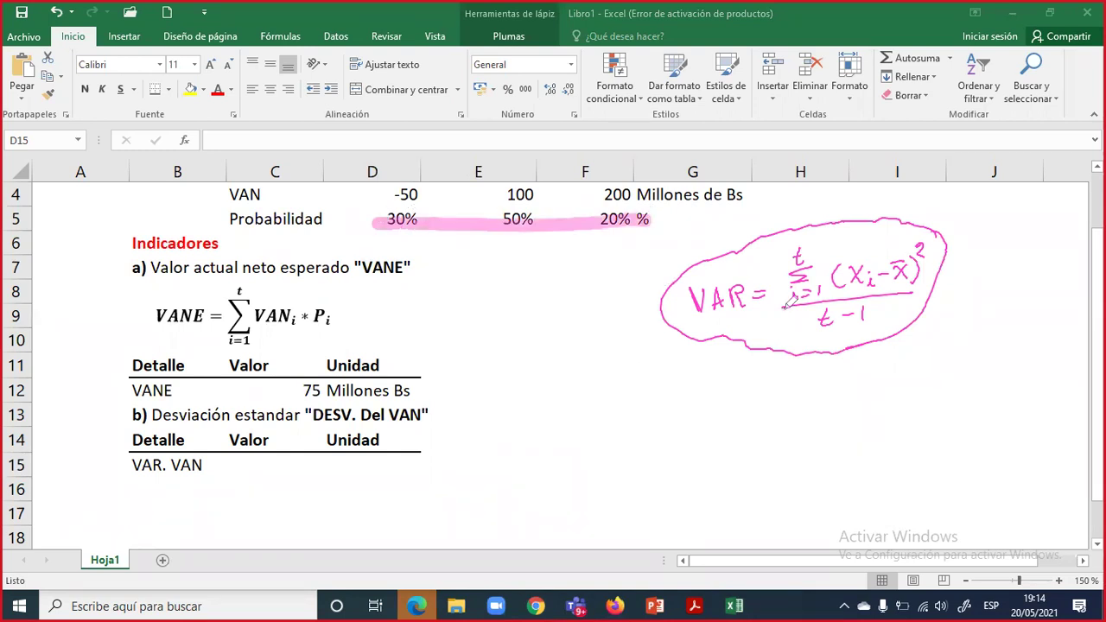
drag(711, 235, 903, 311)
drag(918, 213, 726, 339)
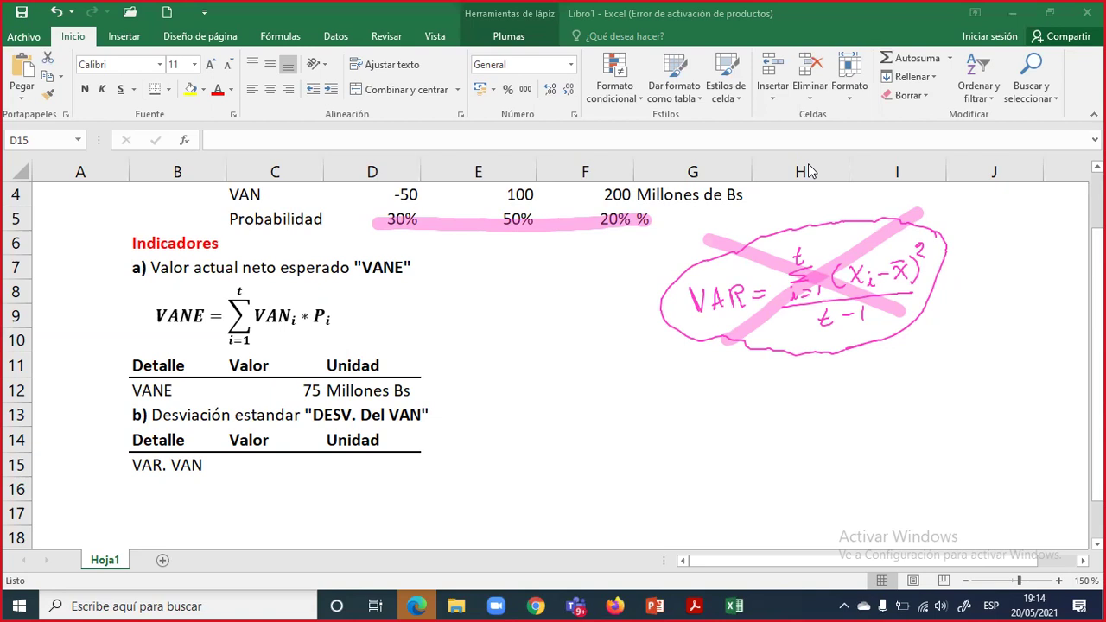
click(368, 138)
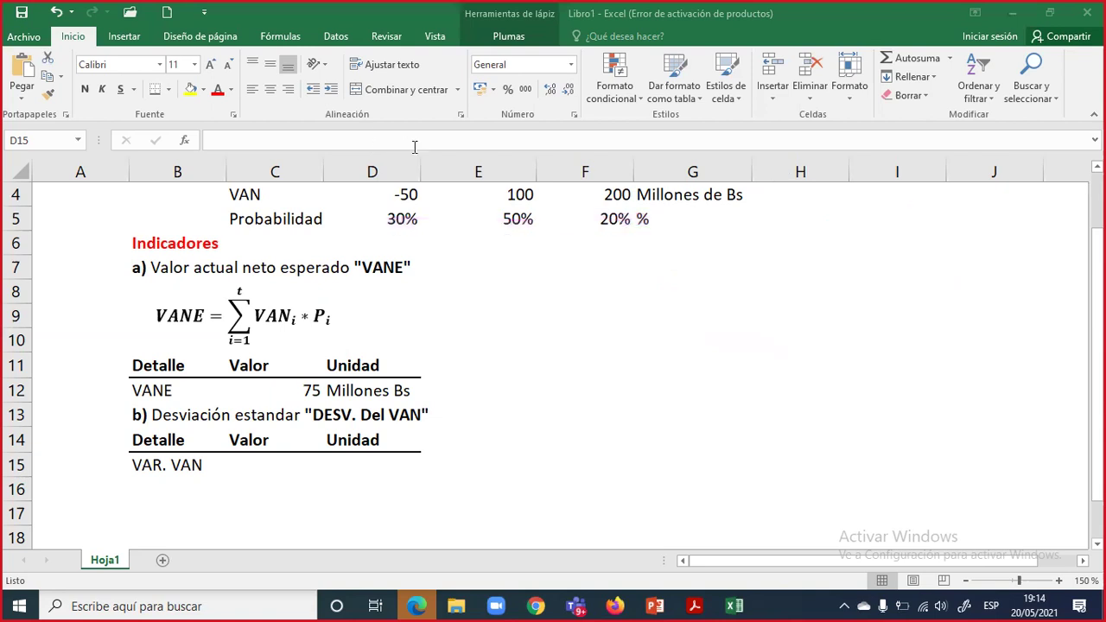
- Insert a new equation on the sheet and begin it with VAR.VAN =
click(122, 39)
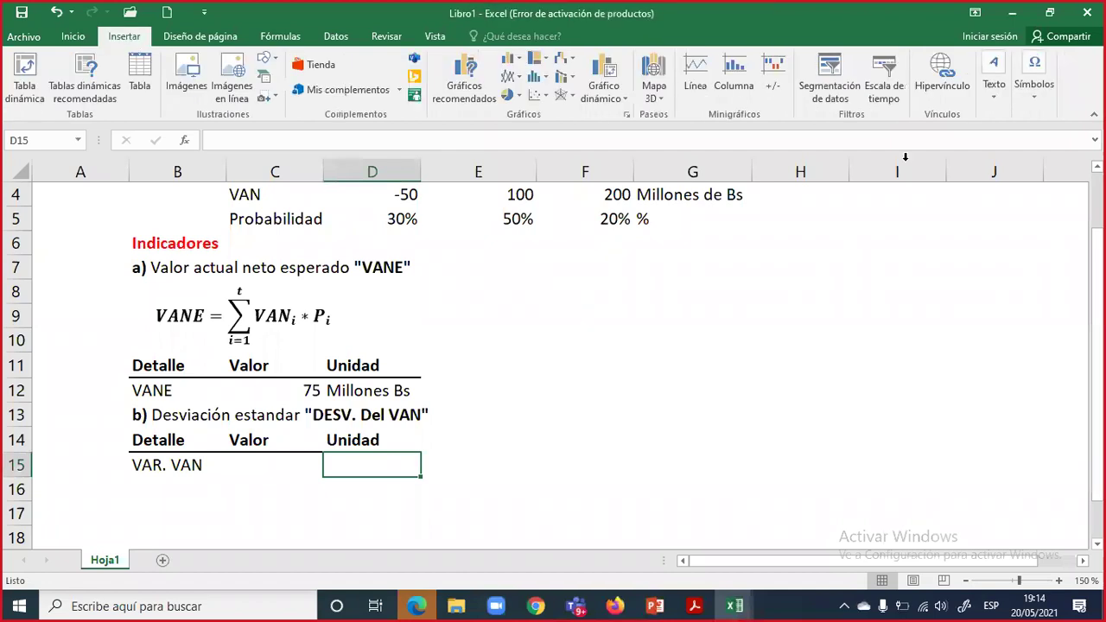
click(1035, 89)
click(1032, 147)
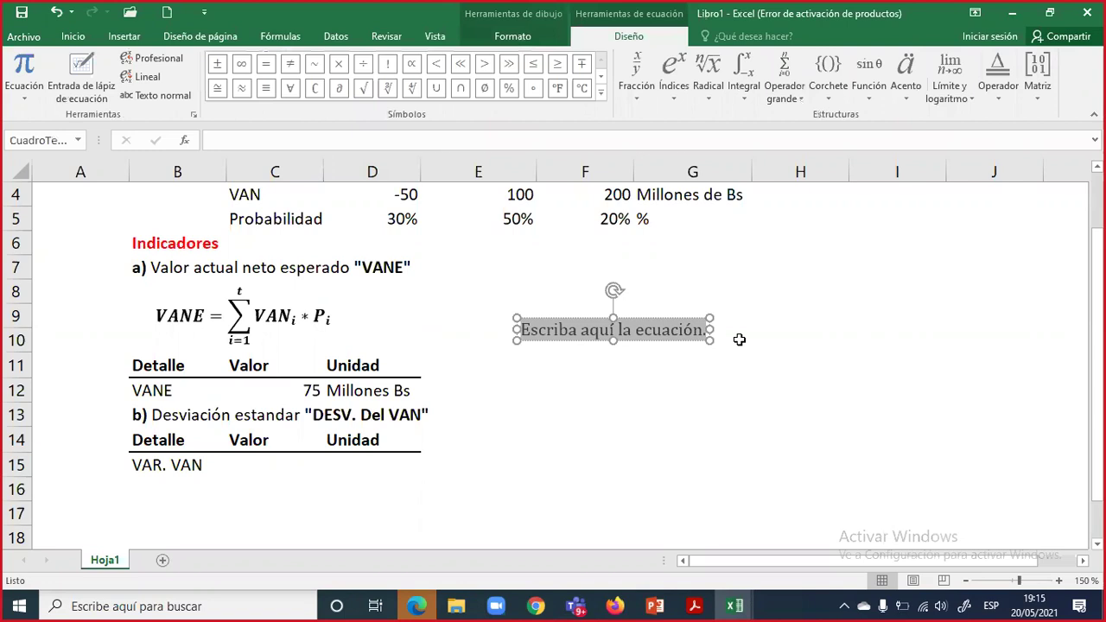
text(VAR.VAN )
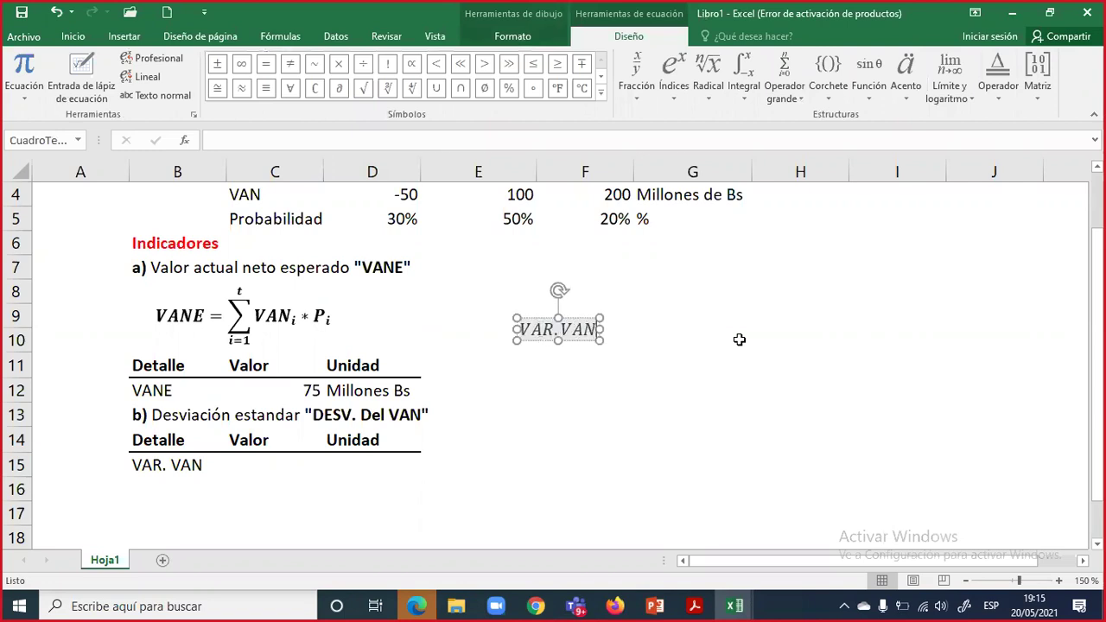
text(=)
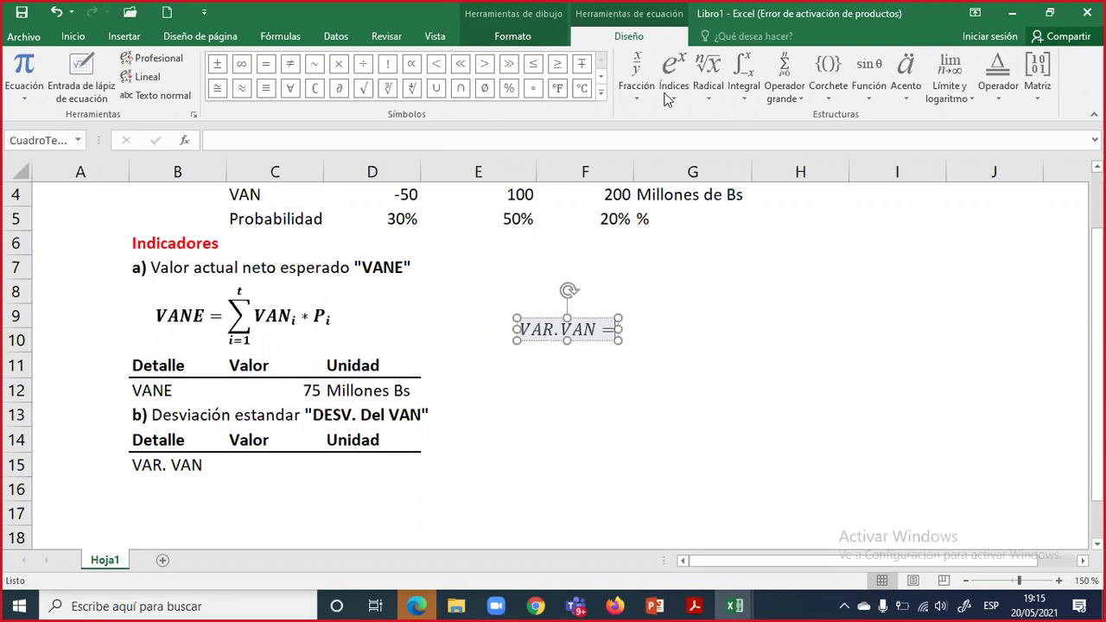
- Add a summation with upper and lower limits to the equation, running from i=1 to t
click(784, 78)
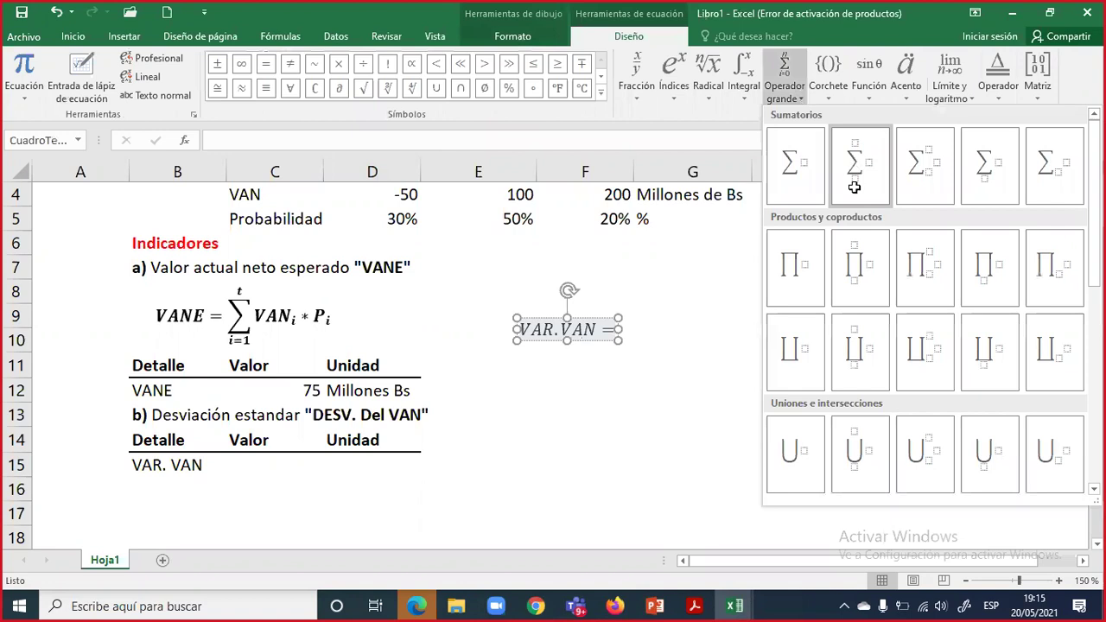
click(854, 173)
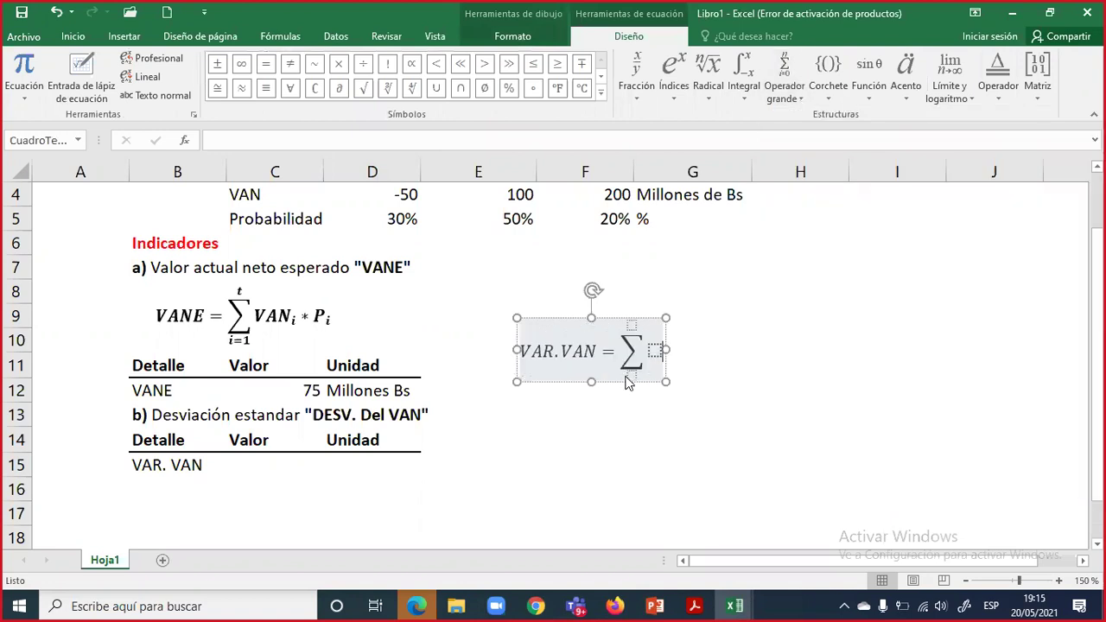
click(628, 378)
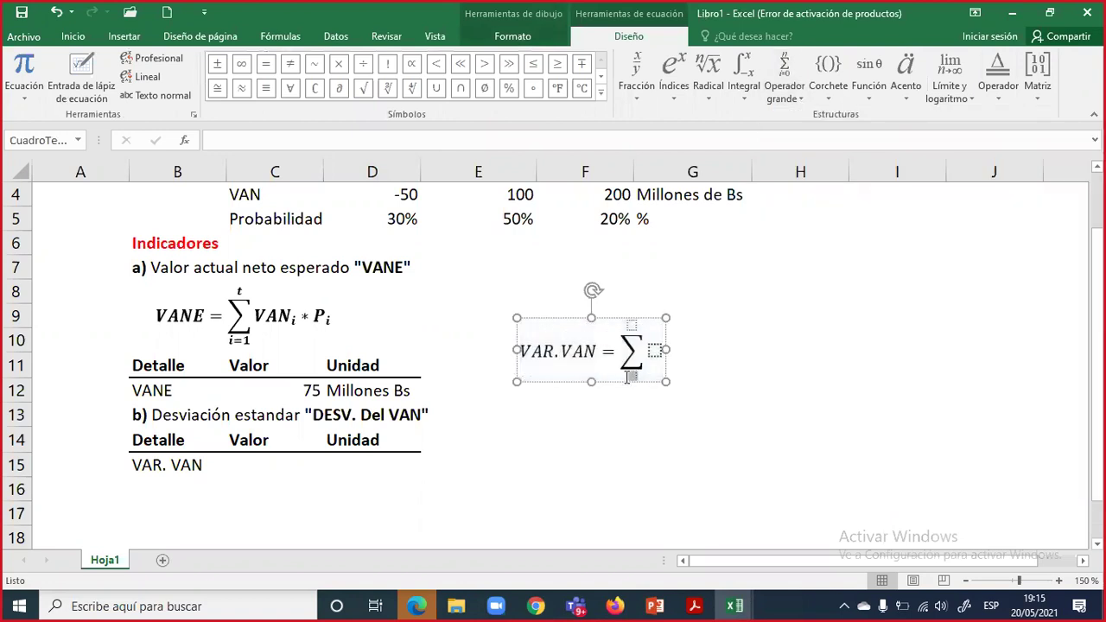
text(i=)
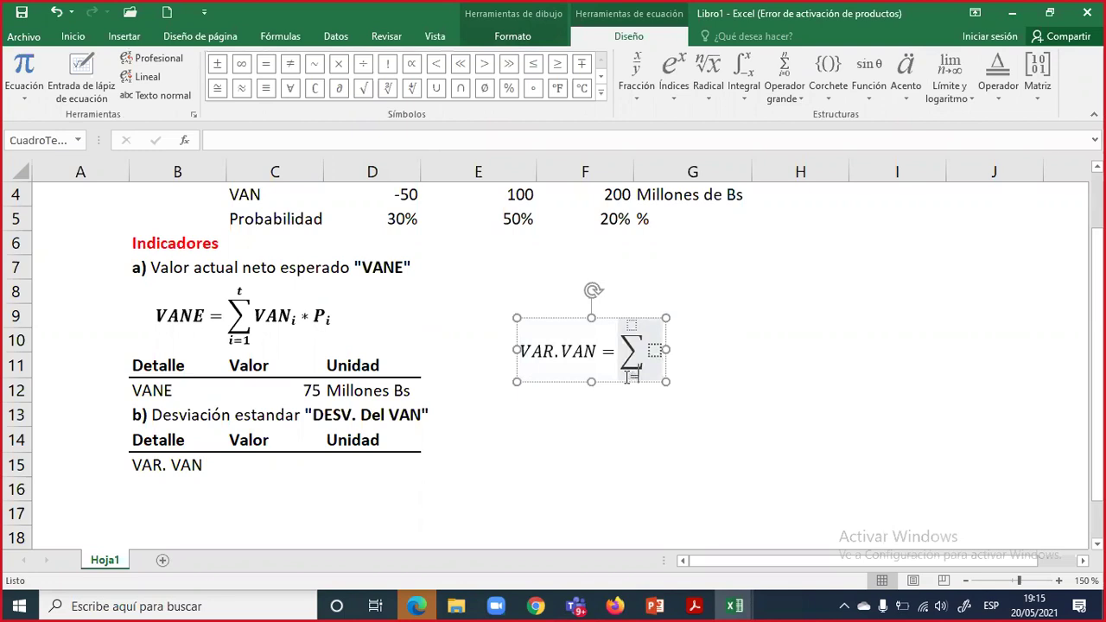
text(1)
click(632, 327)
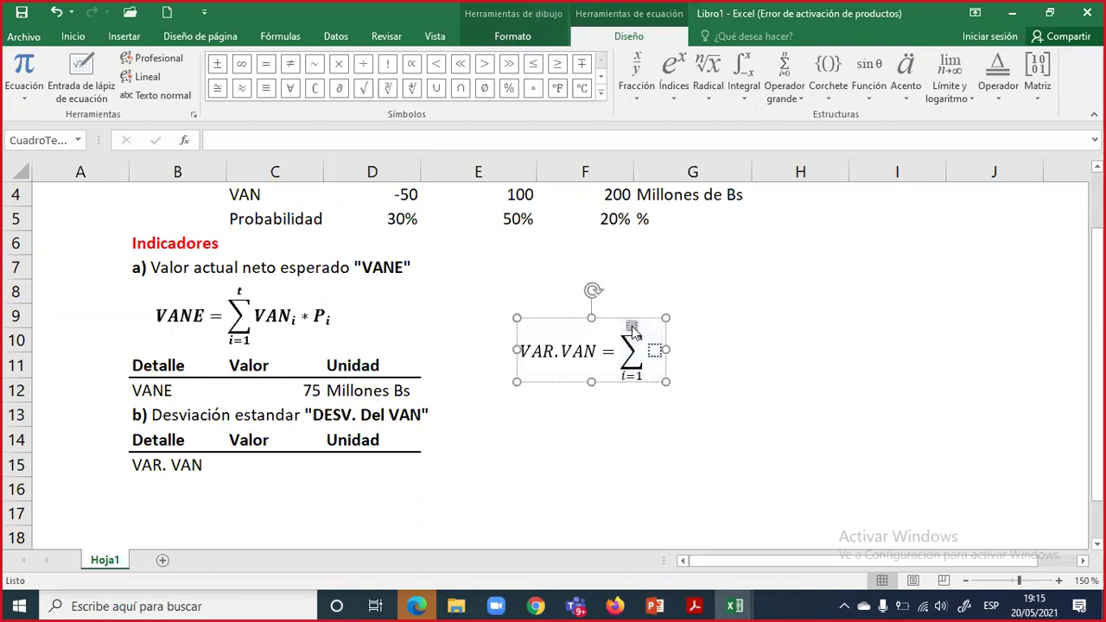
text(t)
key(Right)
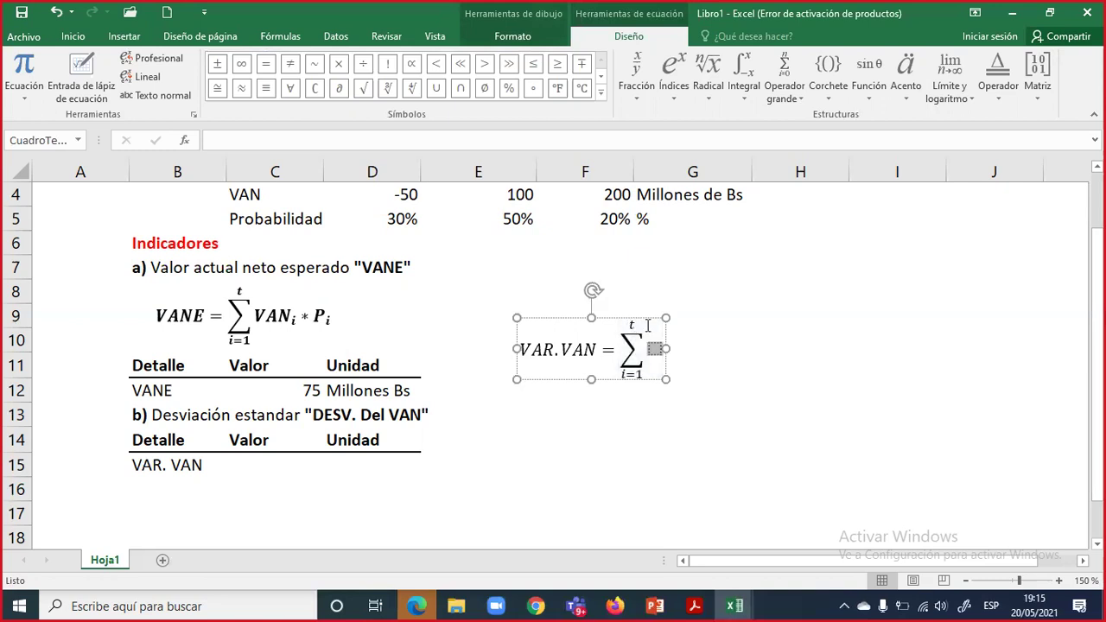
- Insert a superscript structure in the summation's term and start its base with an opening parenthesis
click(677, 84)
click(708, 172)
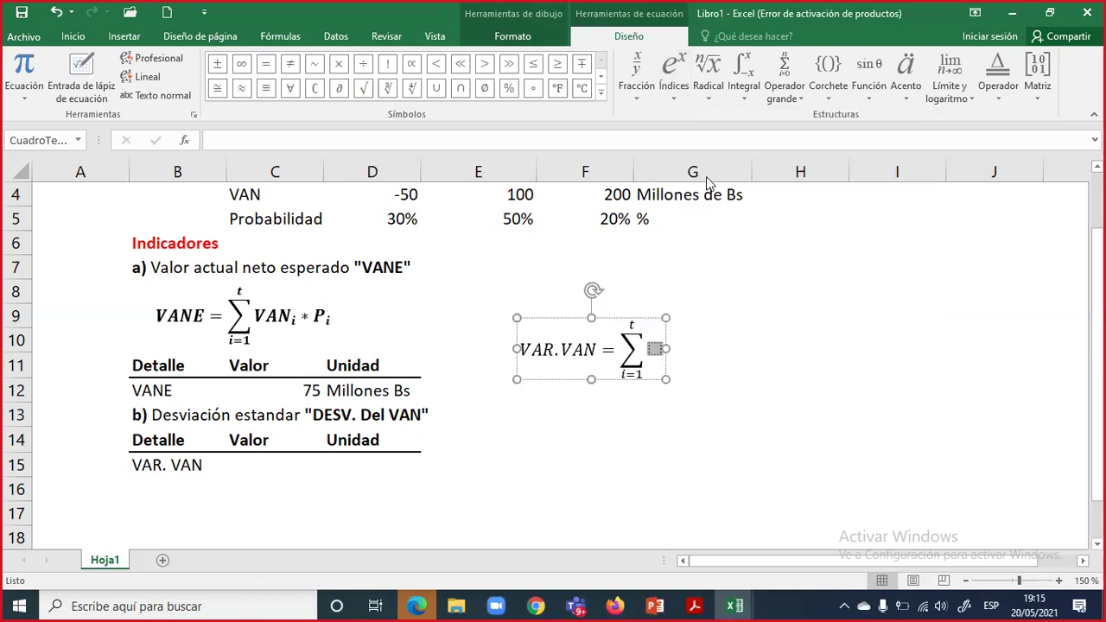
click(655, 352)
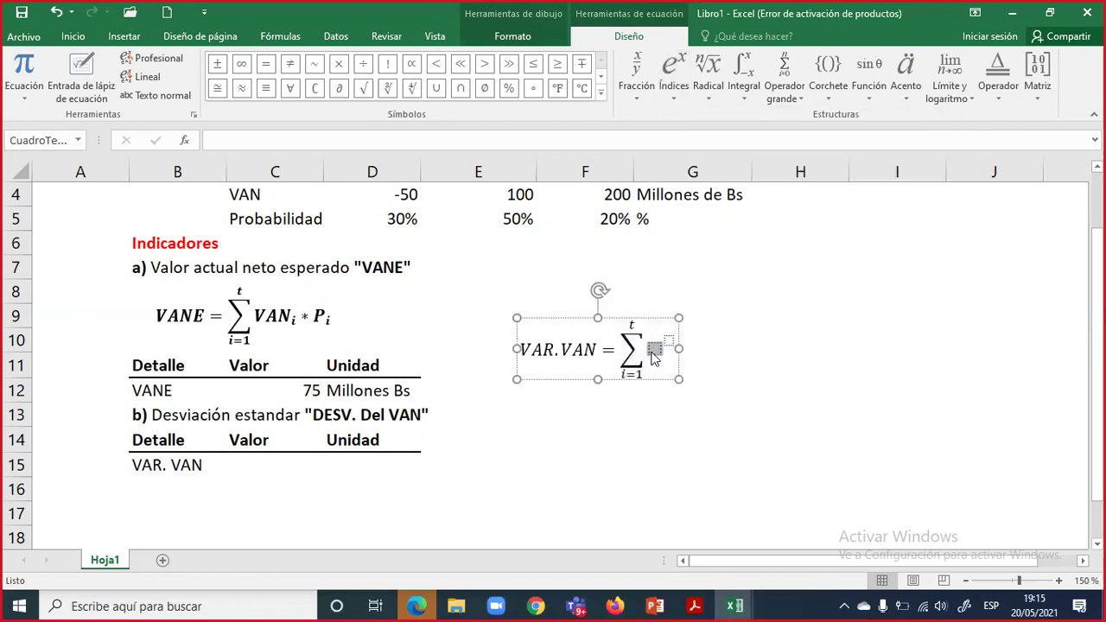
text((VA)
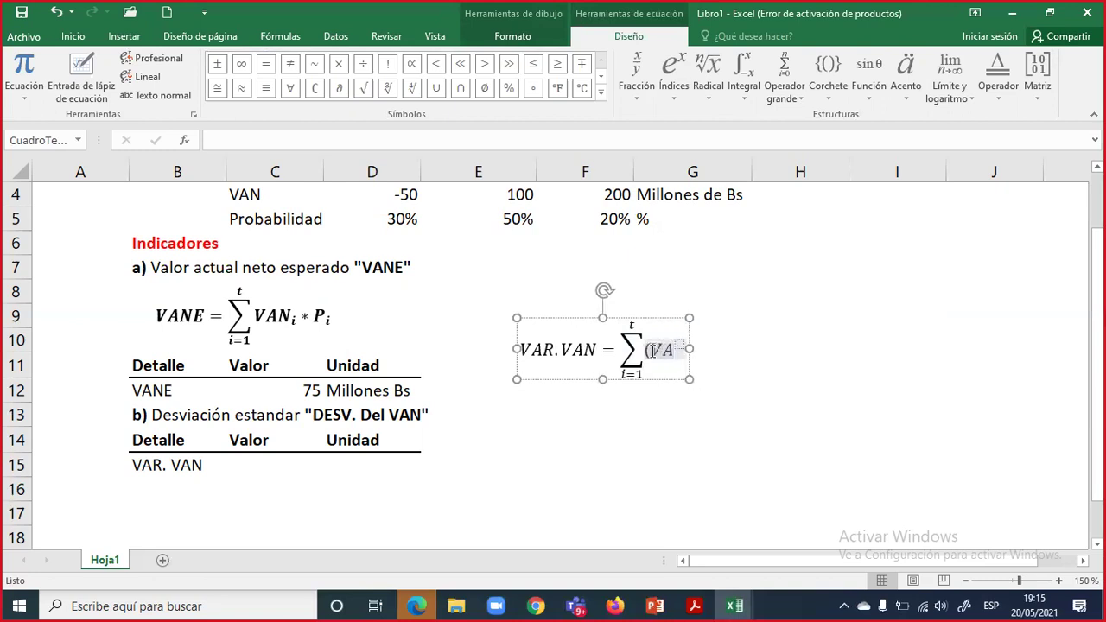
key(BackSpace)
key(BackSpace)
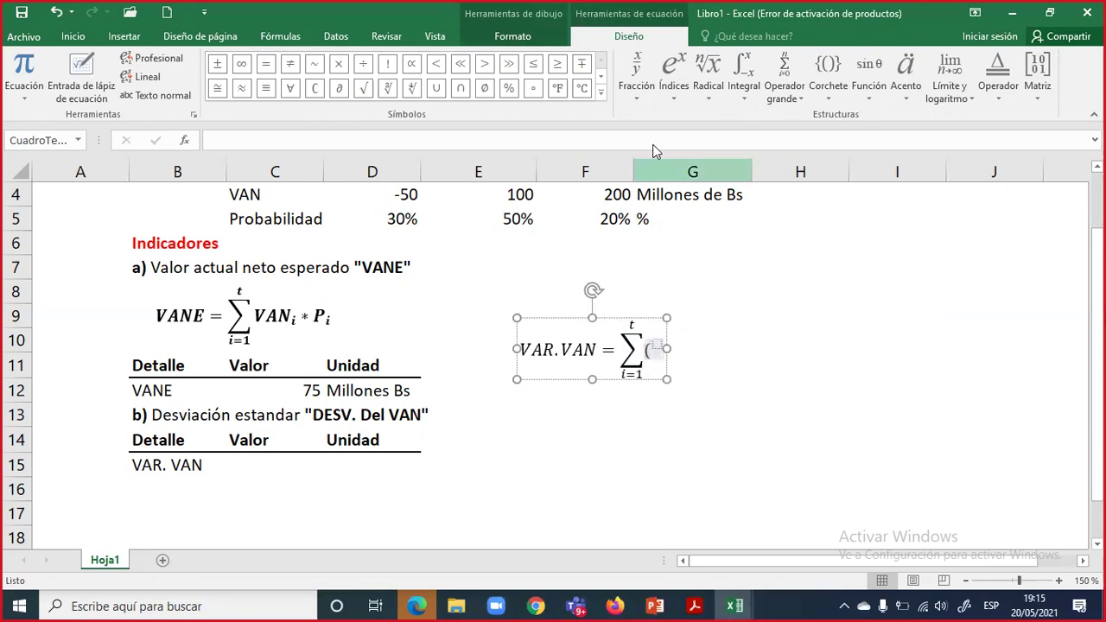
- Continue the summation's term with VAN carrying the subscript i, followed by a minus sign
click(675, 86)
key(Escape)
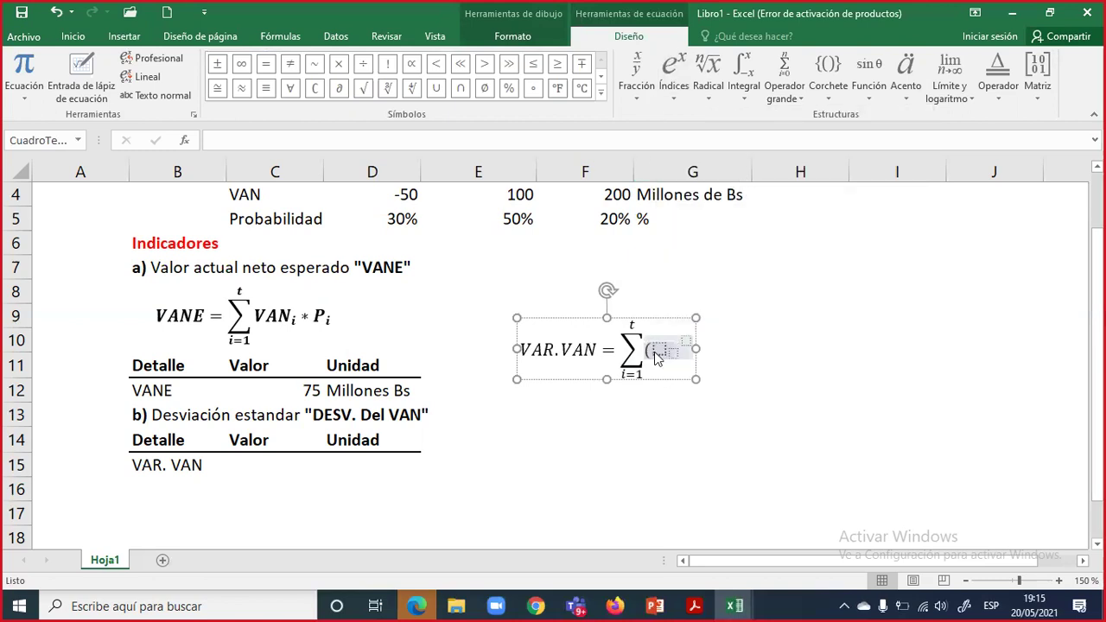
text(VAN)
key(Right)
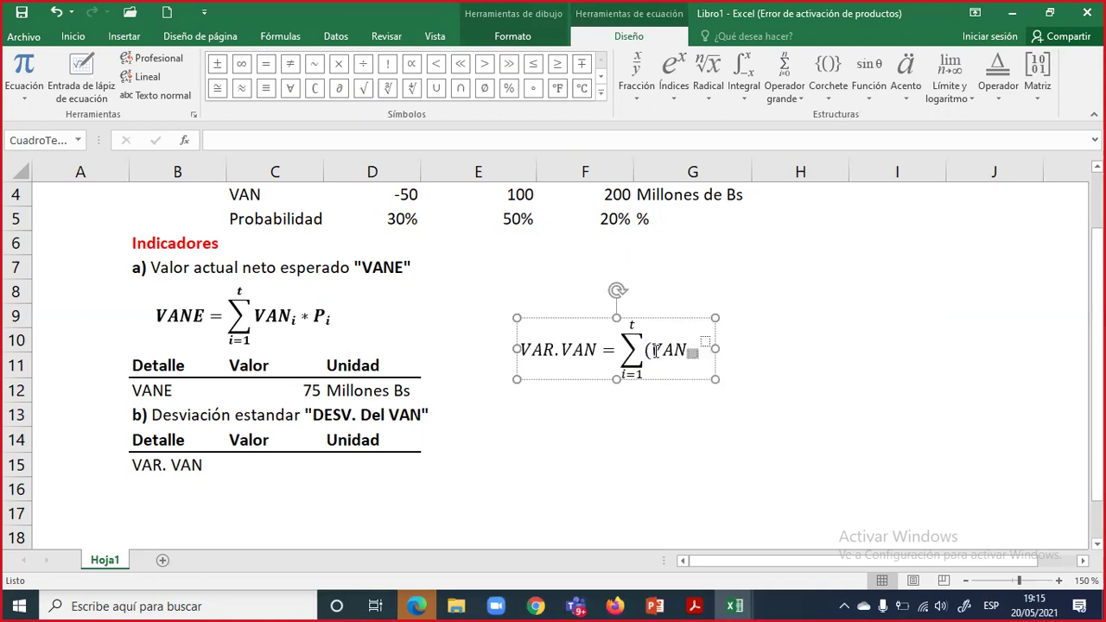
text(i)
key(Right)
text(-)
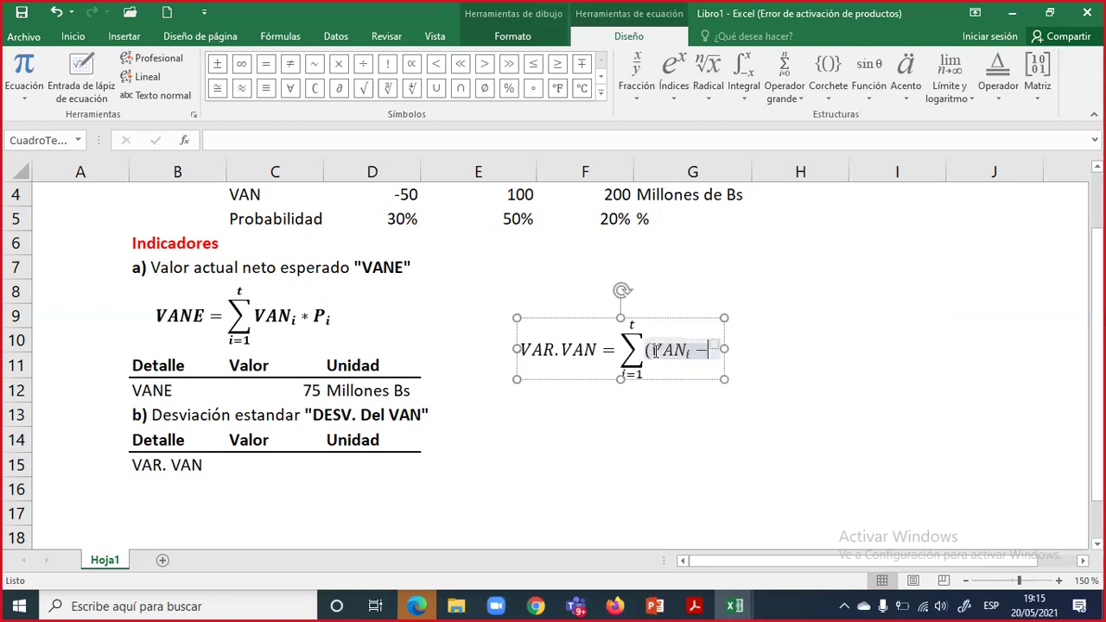
- Complete the parenthesis with VANE, raise it to the power of 2 and follow it with a multiplication sign
text(V)
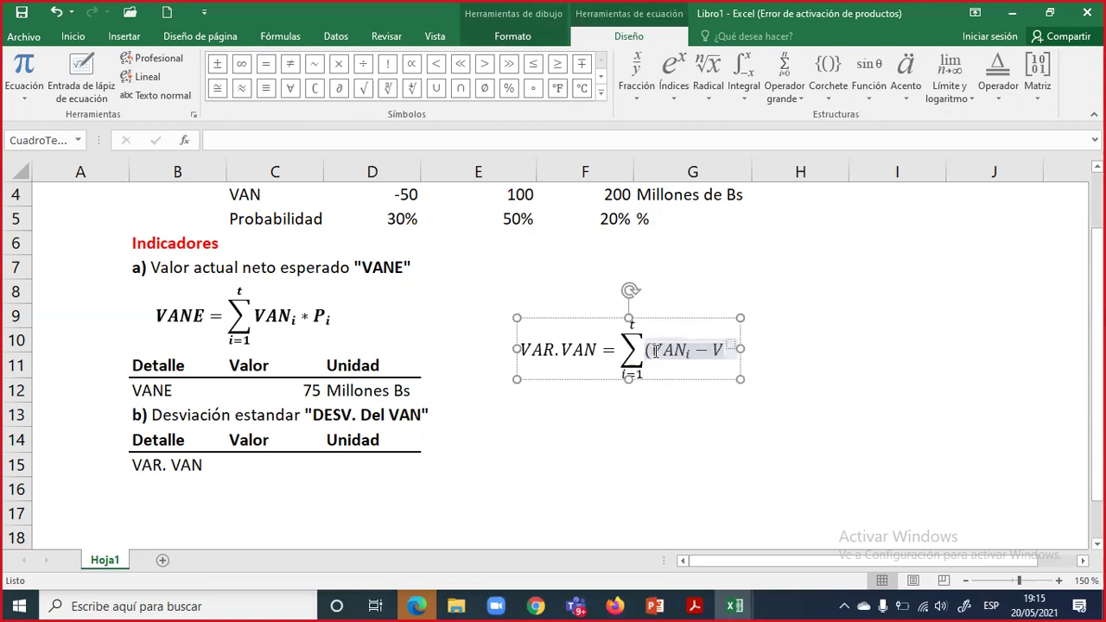
text(ANE)
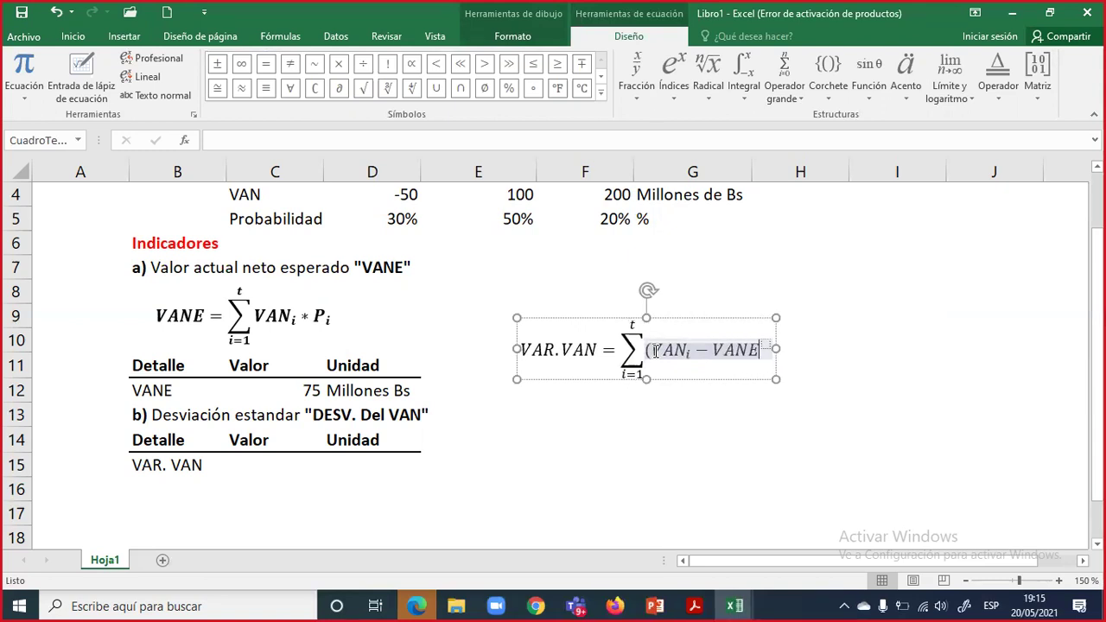
text())
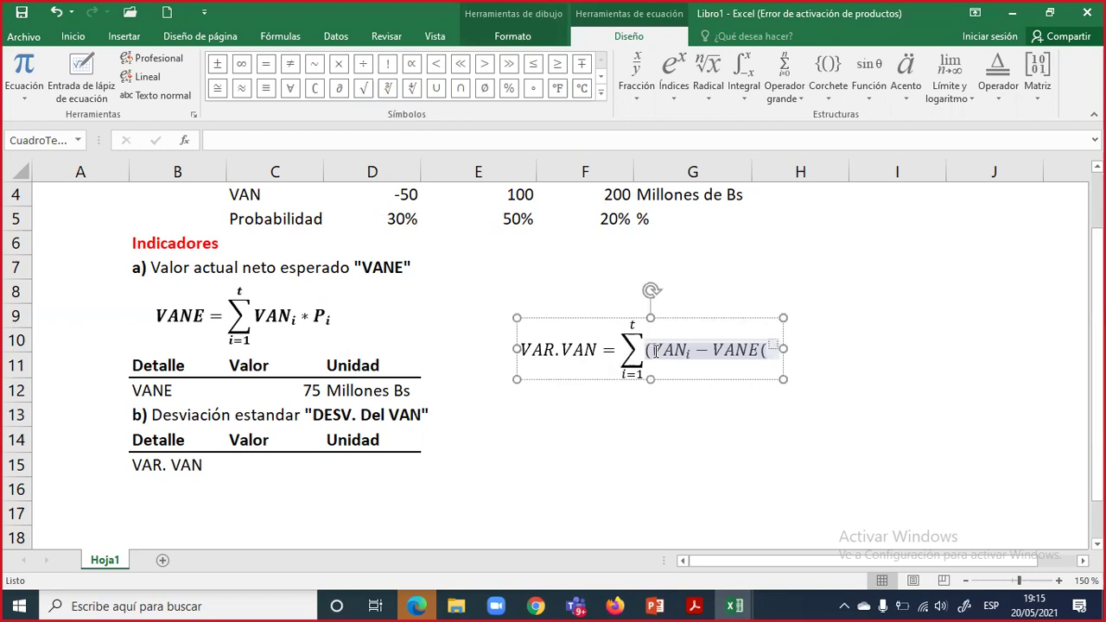
key(BackSpace)
text()^2)
key(Right)
text(*)
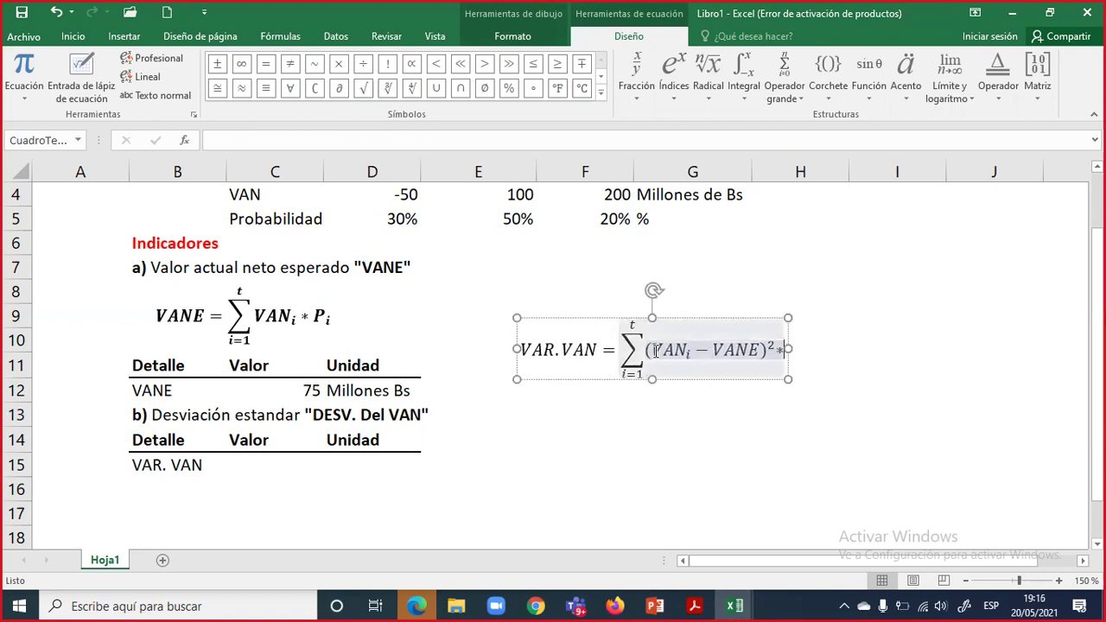
- Finish the equation with P carrying the subscript i, and move it beside the VAR. VAN row of the lower table
click(678, 82)
click(763, 171)
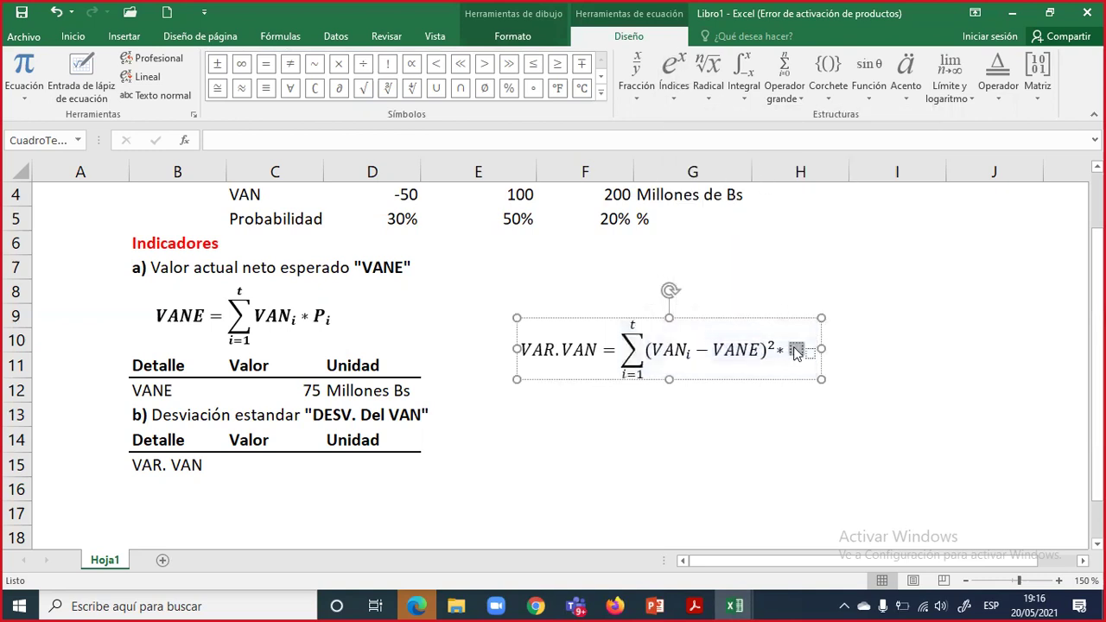
text(P_)
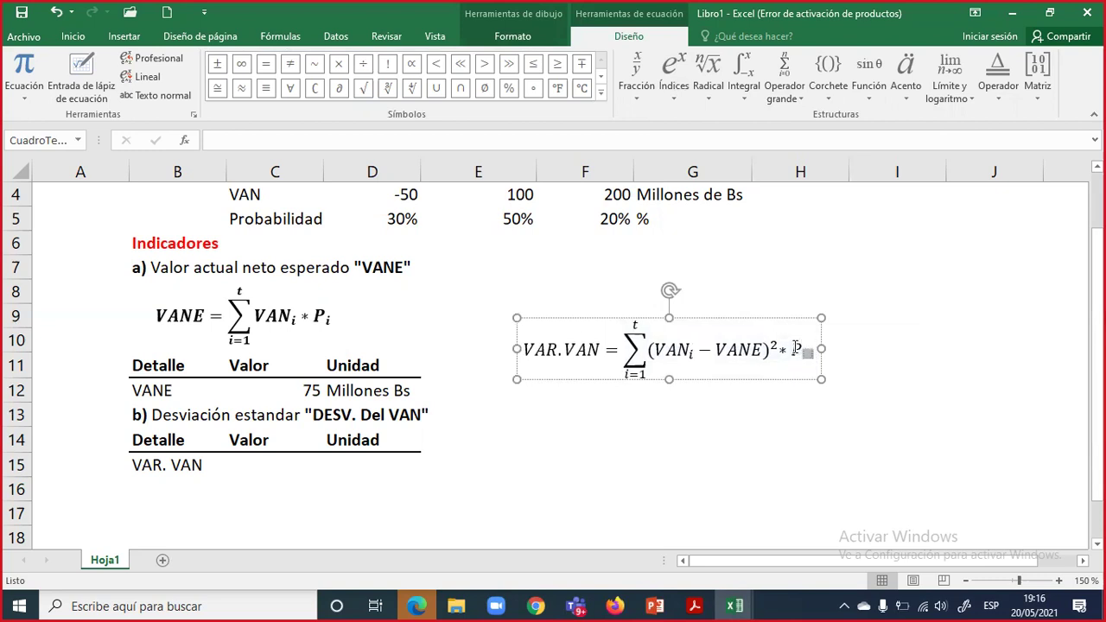
text(i)
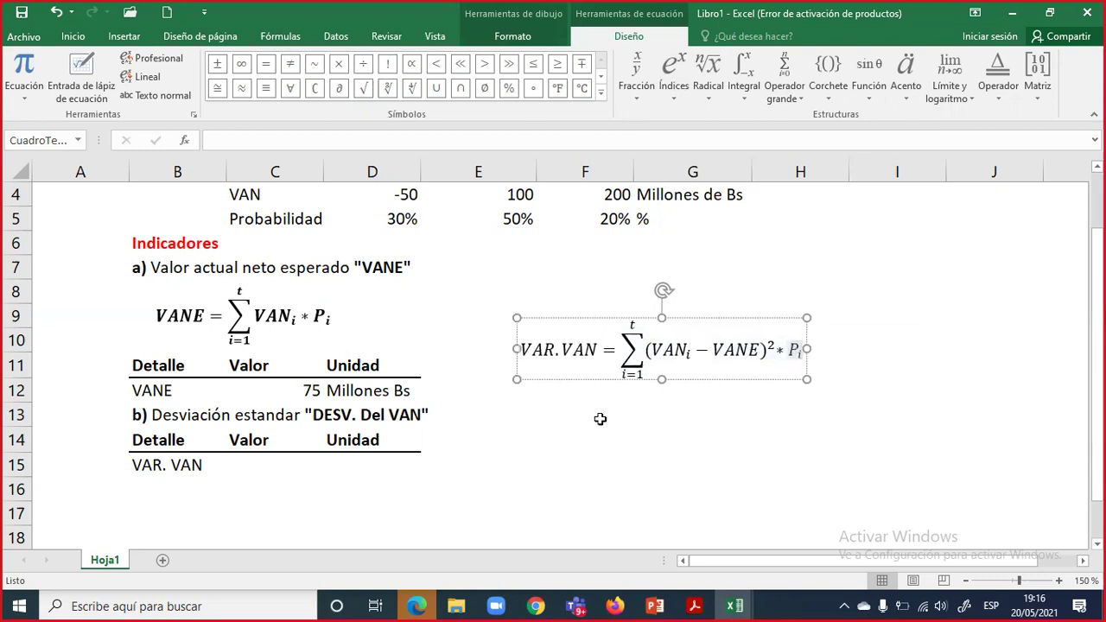
drag(594, 387, 524, 488)
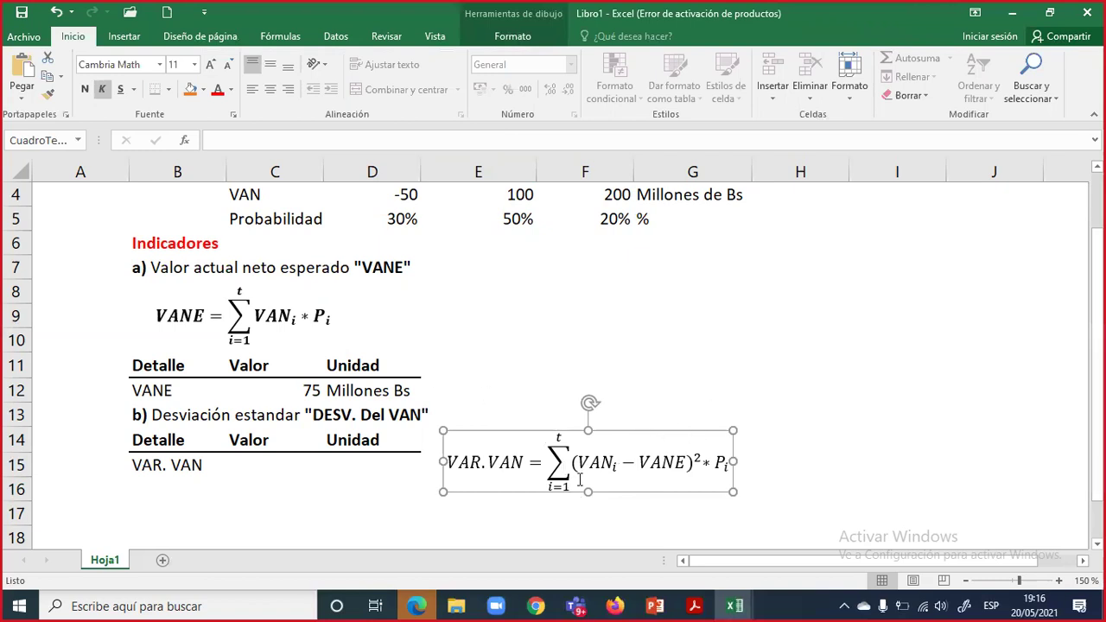
- Insert an empty row above the Indicadores heading
drag(592, 465, 663, 464)
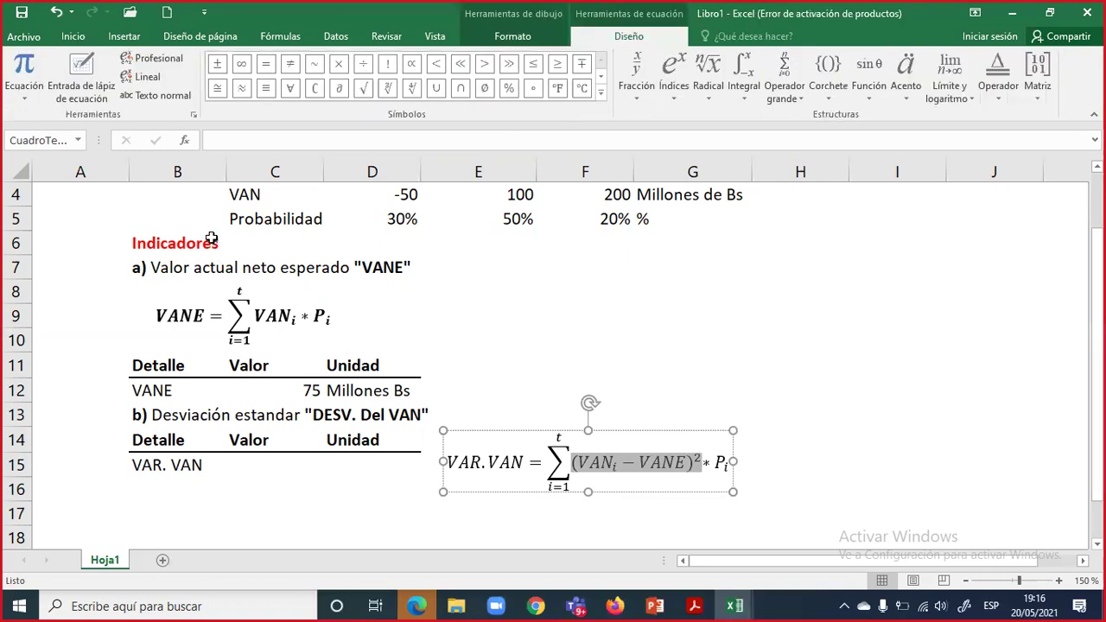
click(261, 238)
click(19, 244)
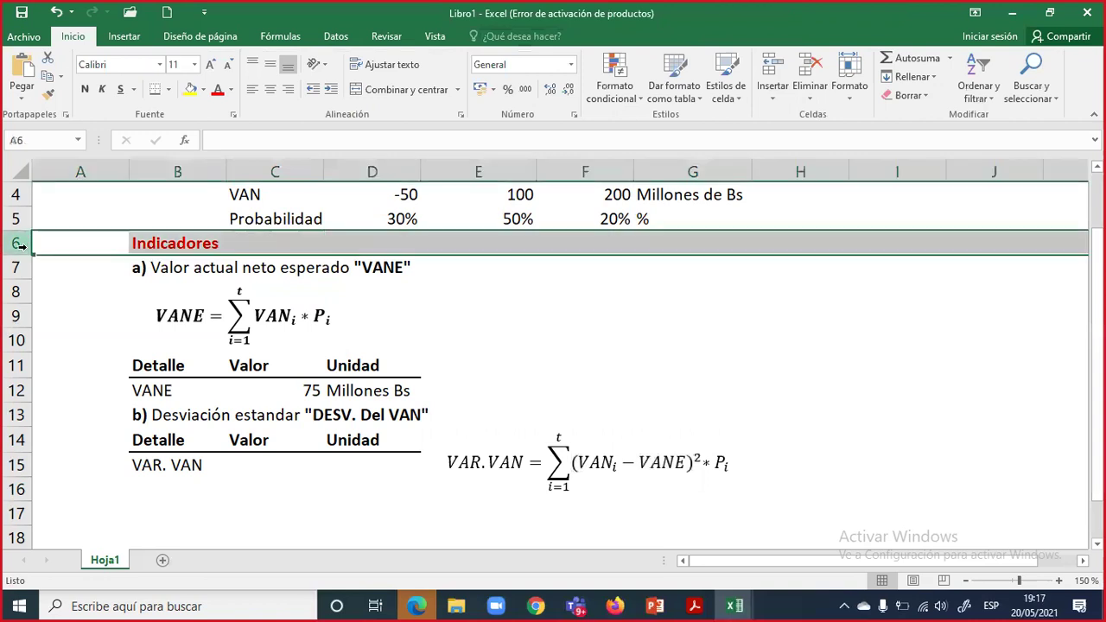
key(ctrl+plus)
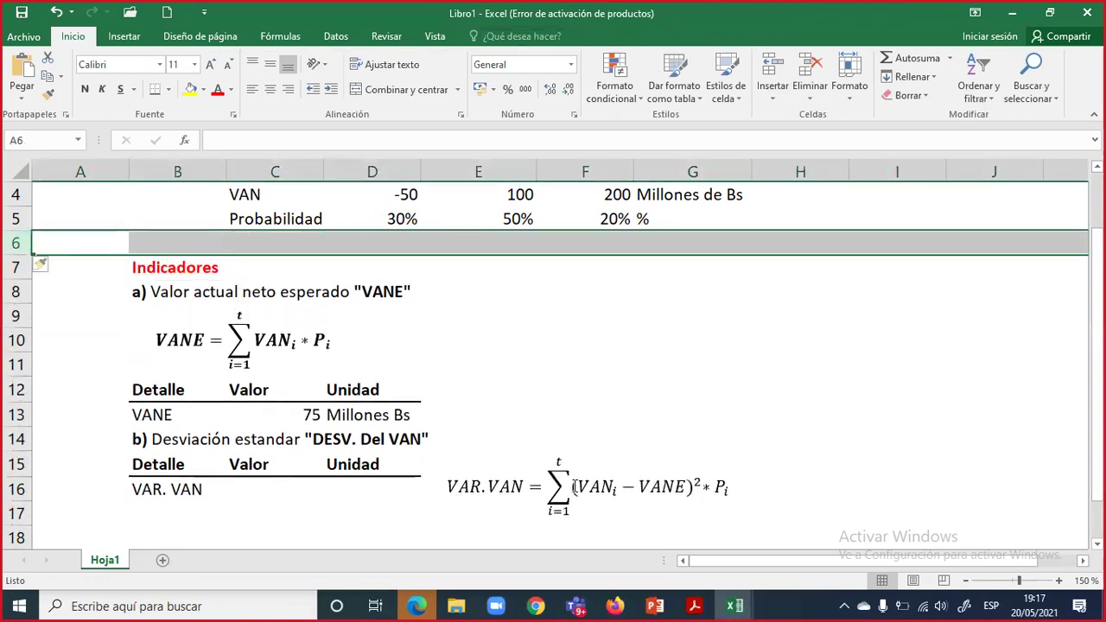
- Copy the squared term (VANi − VANE)^2 from the variance equation into C6 and widen column C to fit it
drag(574, 487, 679, 490)
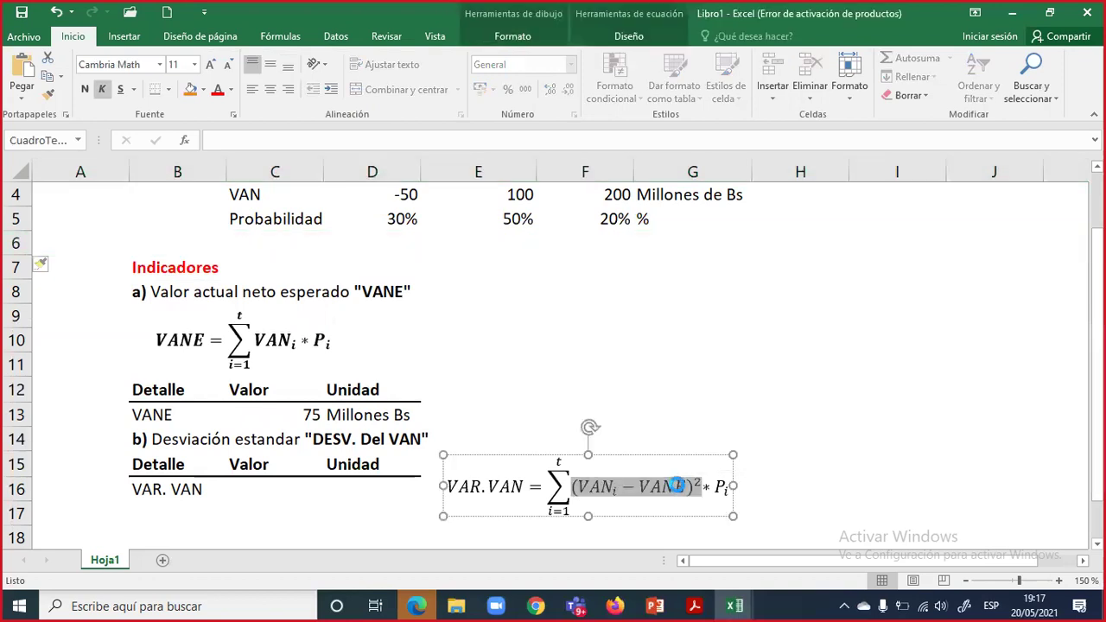
click(291, 236)
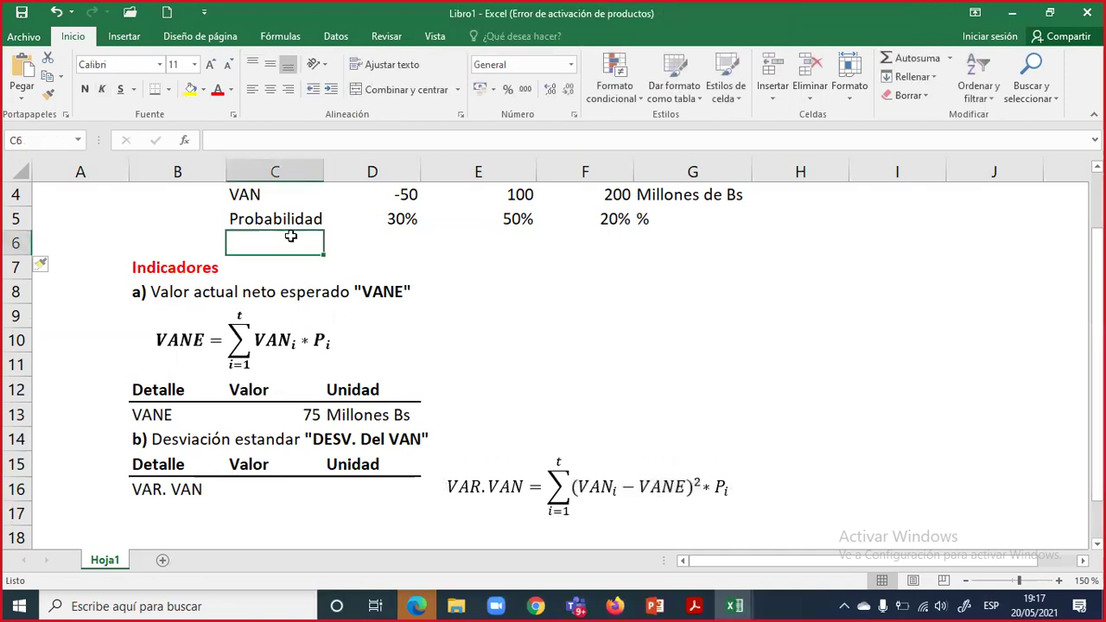
text(〖(〖VAN〗_i-VANE)〗^2)
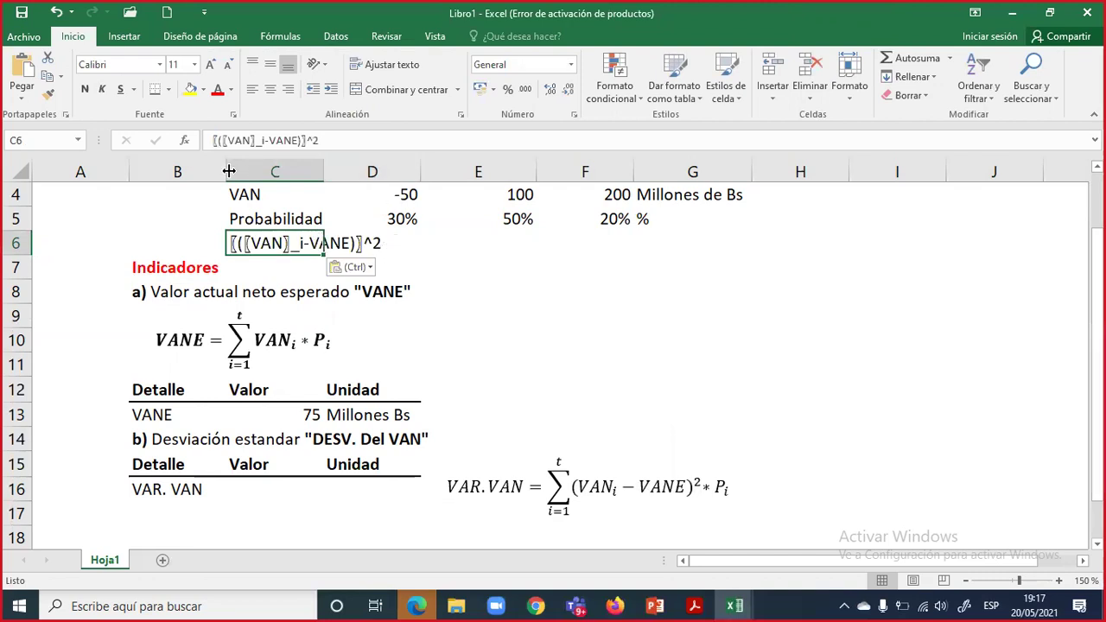
drag(321, 171, 391, 171)
click(477, 238)
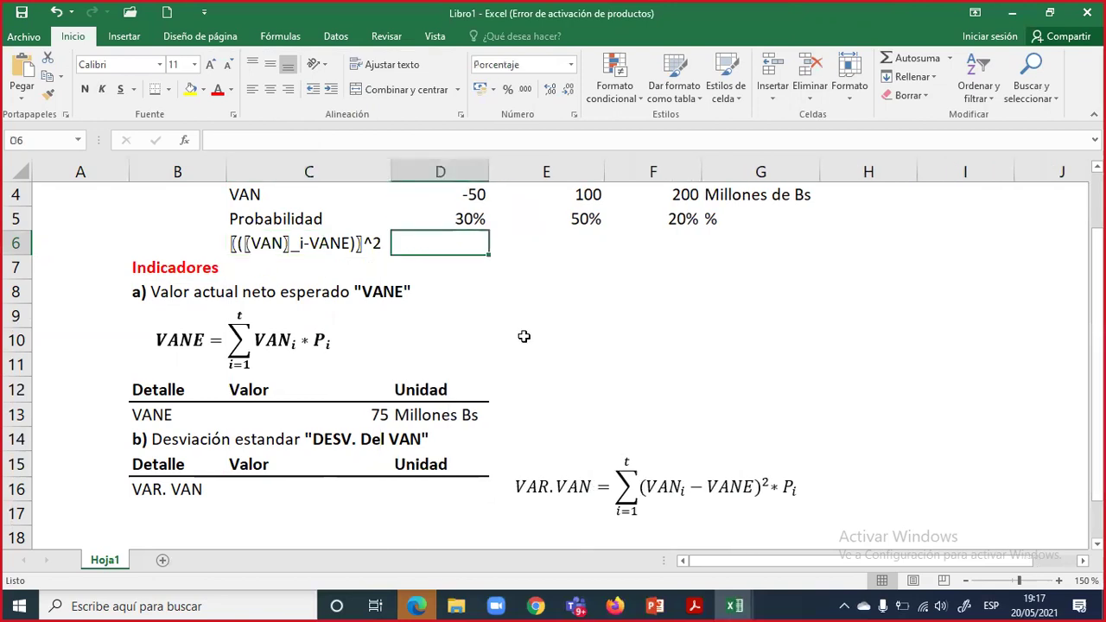
- Examine the pessimistic VAN in D4 and the VANE value in C13 as the terms of the squared deviation
scroll(484, 279, up, 2)
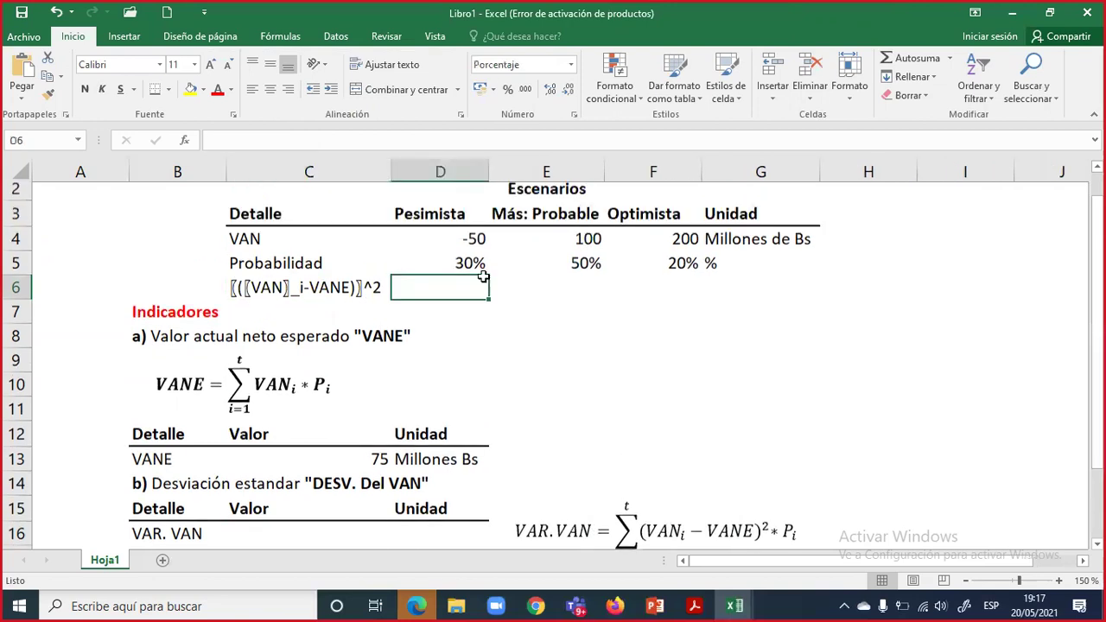
click(966, 581)
click(966, 581)
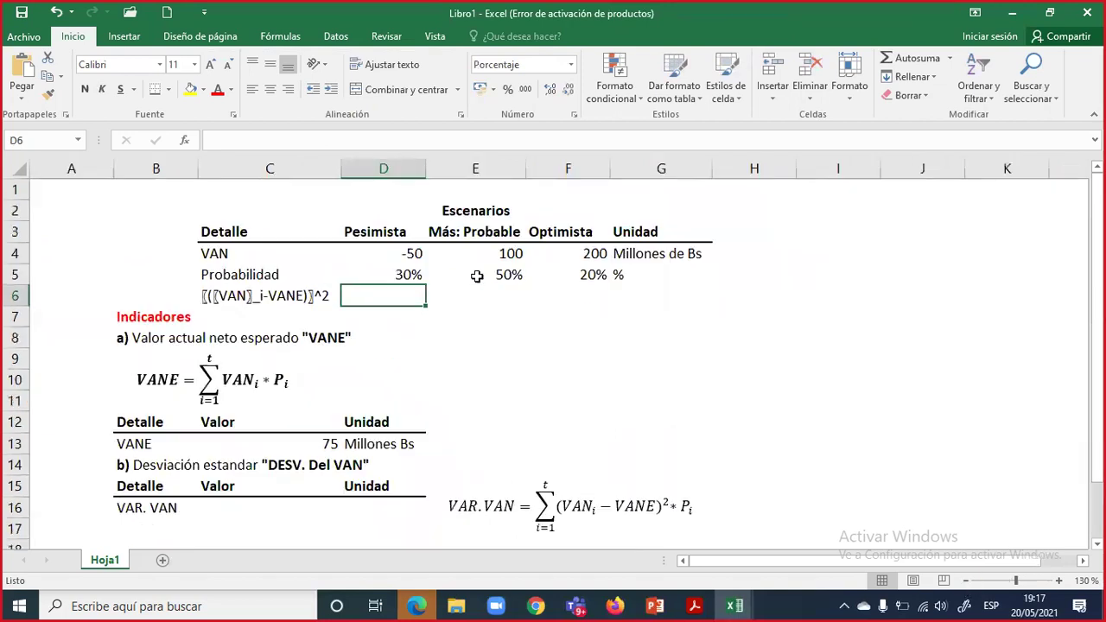
click(403, 250)
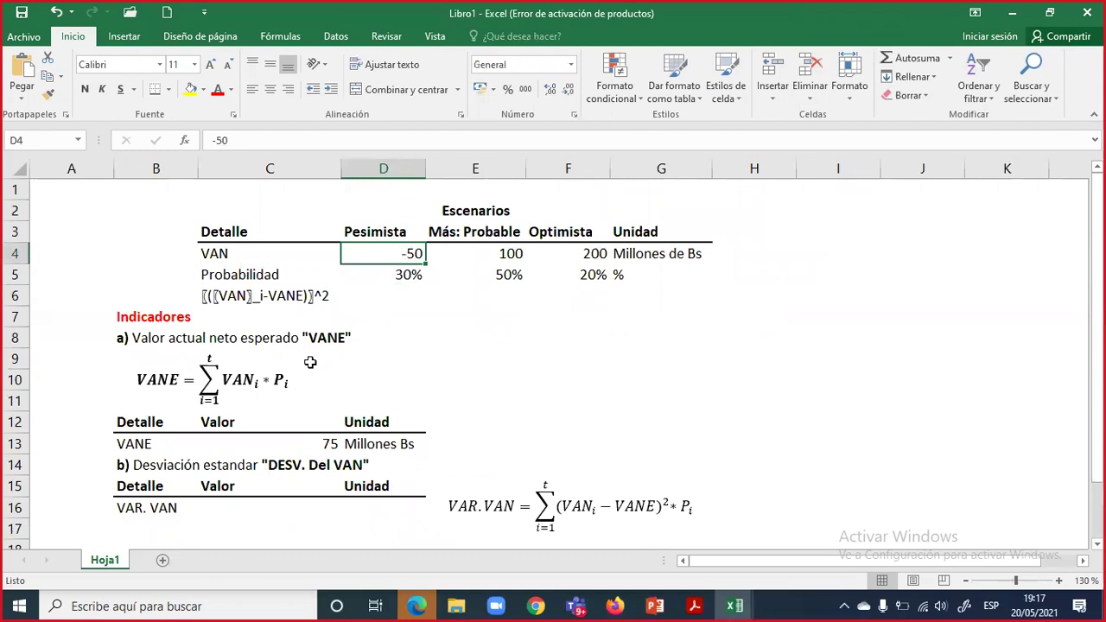
click(138, 445)
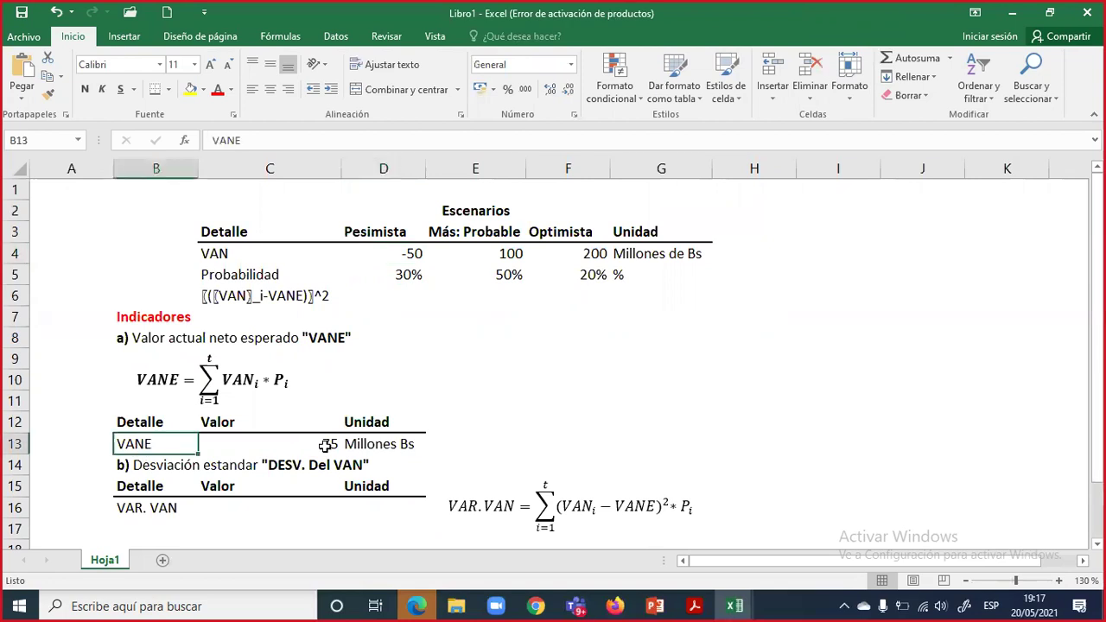
shift+click(327, 445)
click(326, 445)
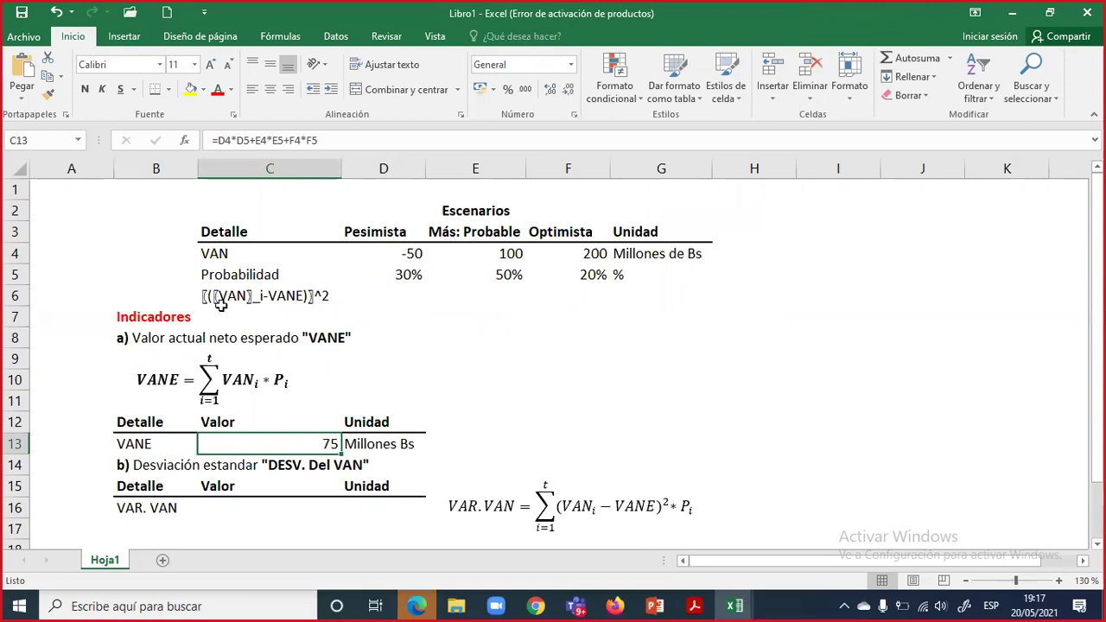
click(403, 292)
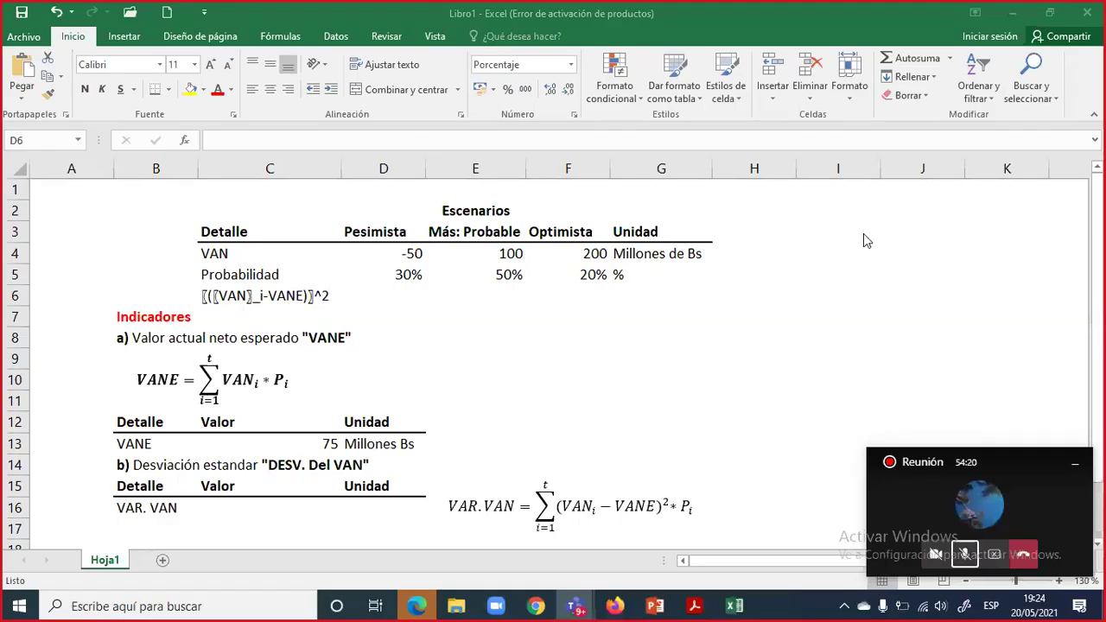
- Turn on the microphone in the meeting window and return to the worksheet
click(963, 553)
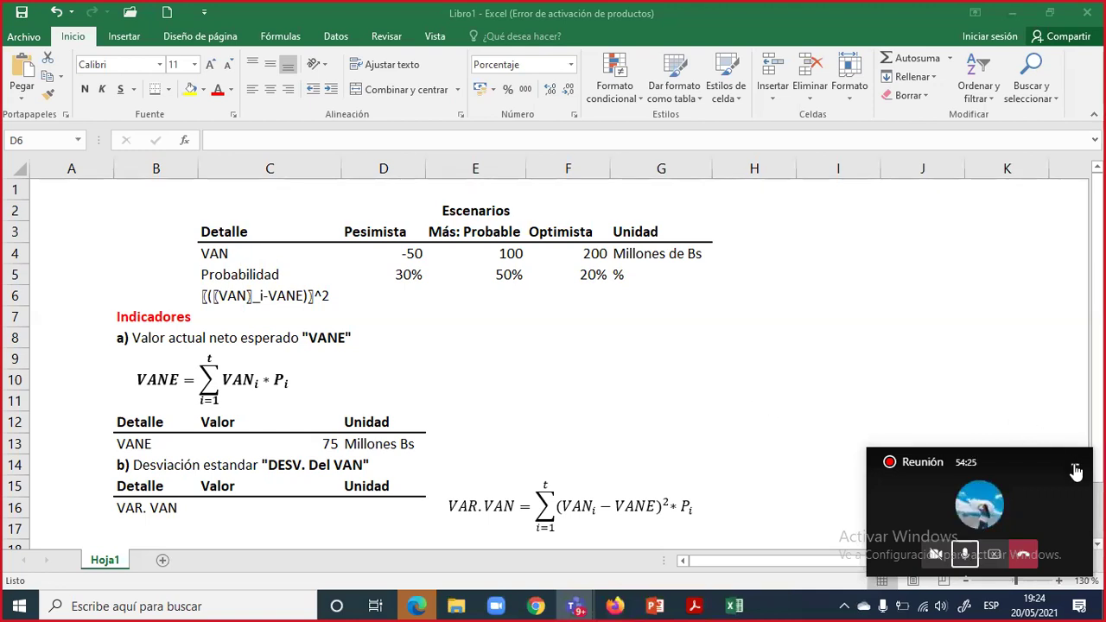
click(628, 330)
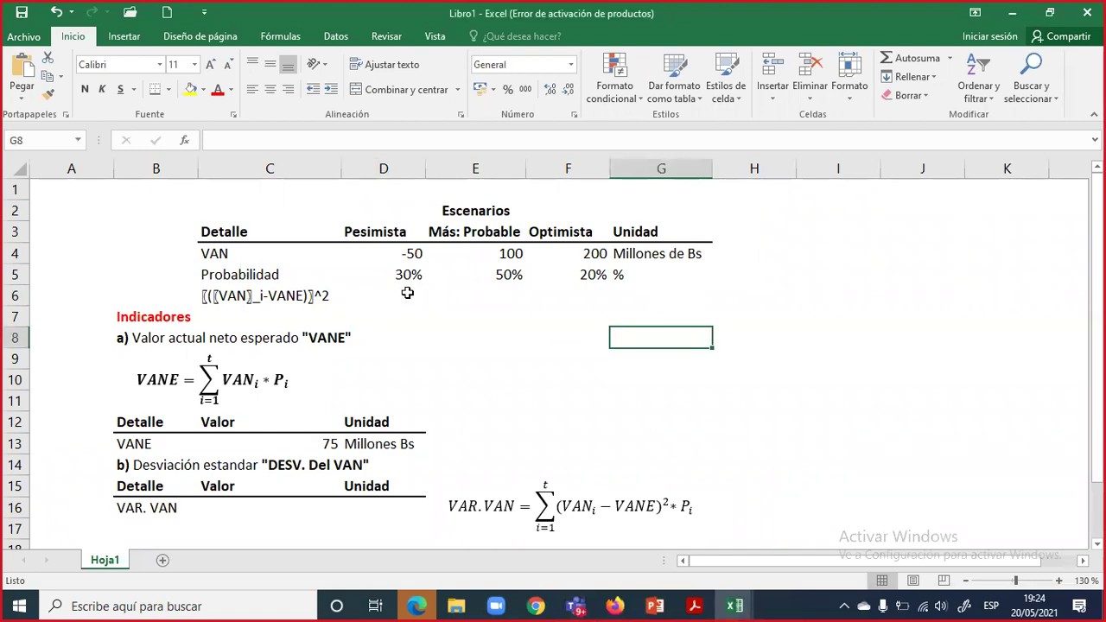
- Point out cells D6:F6 and highlight the squared deviation term of the variance equation in pink
drag(407, 293, 568, 293)
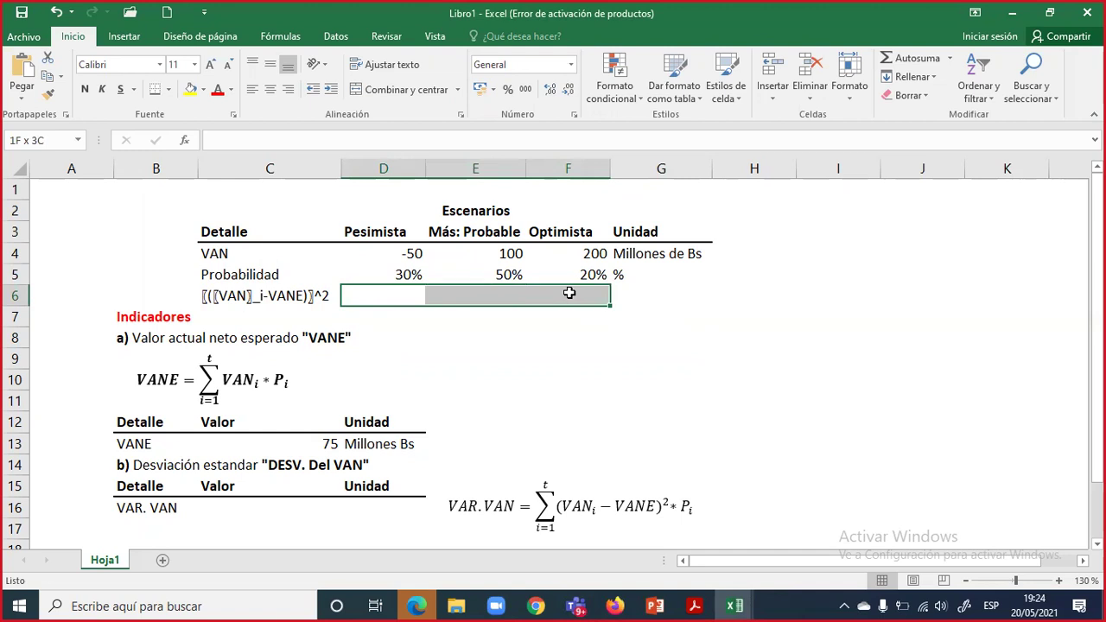
drag(569, 293, 569, 293)
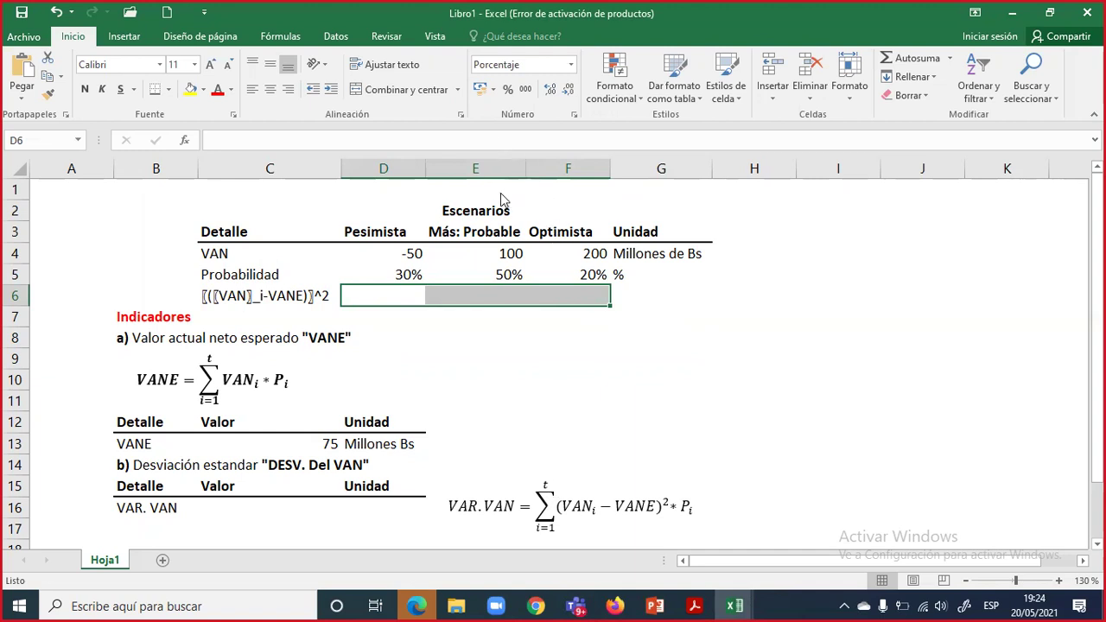
drag(553, 507, 673, 507)
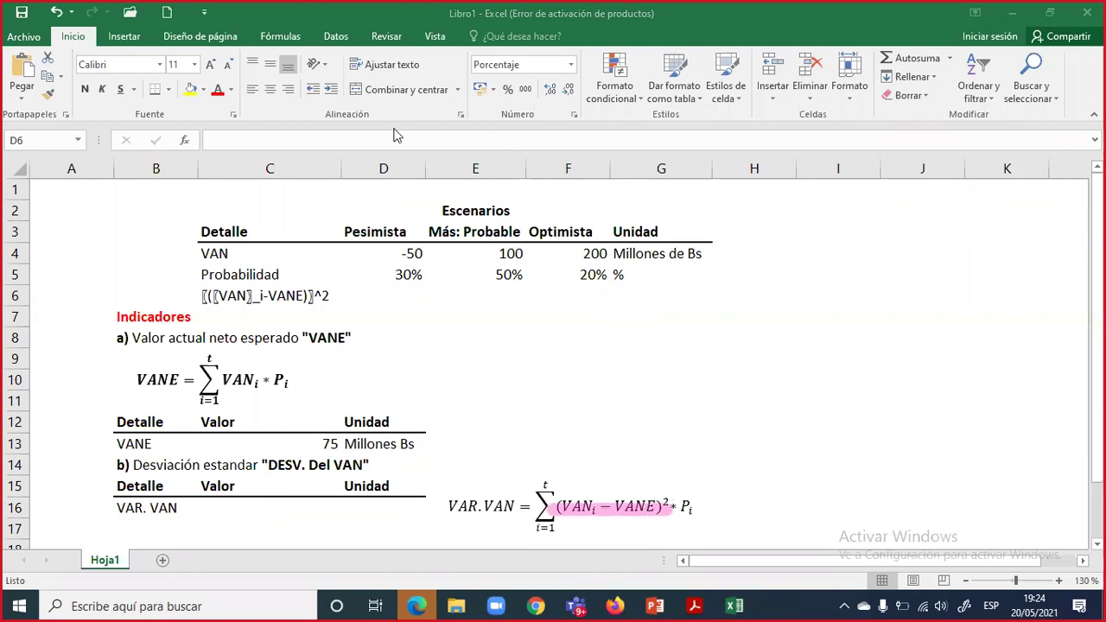
- Calculate the pessimistic scenario's squared deviation in D6 with =POTENCIA(D4-$C$13;2), keeping the VANE reference absolute
click(415, 286)
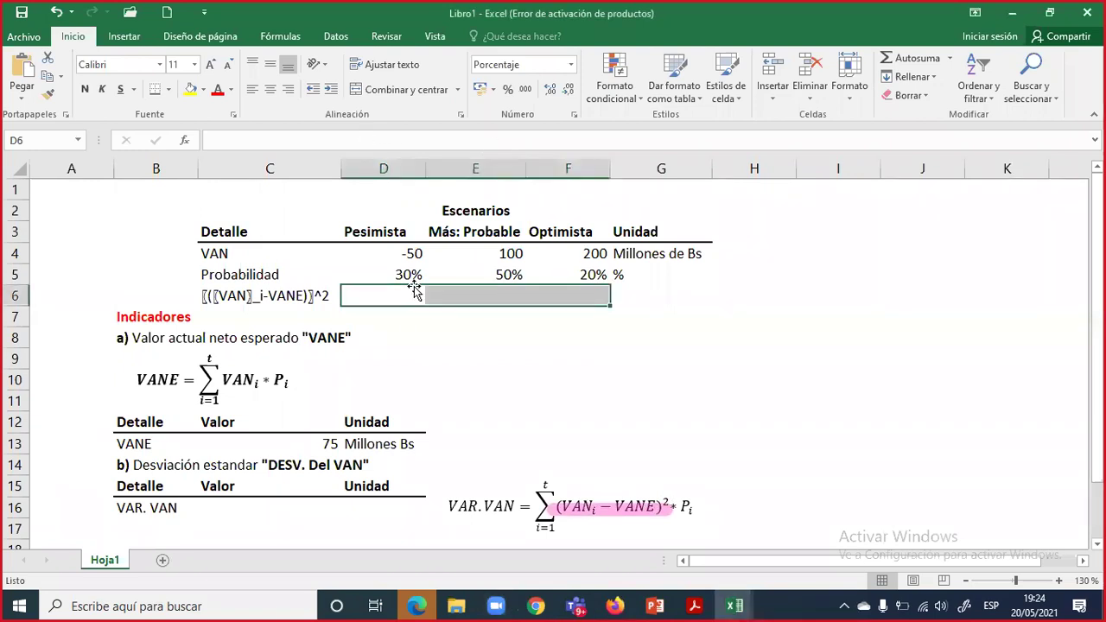
click(411, 292)
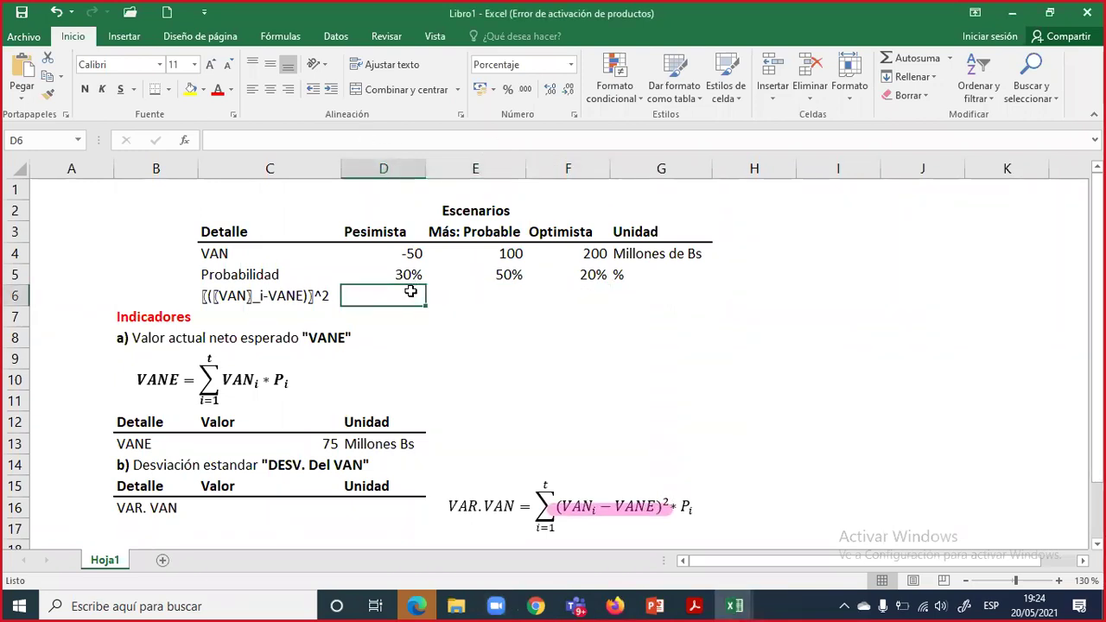
text(=pote)
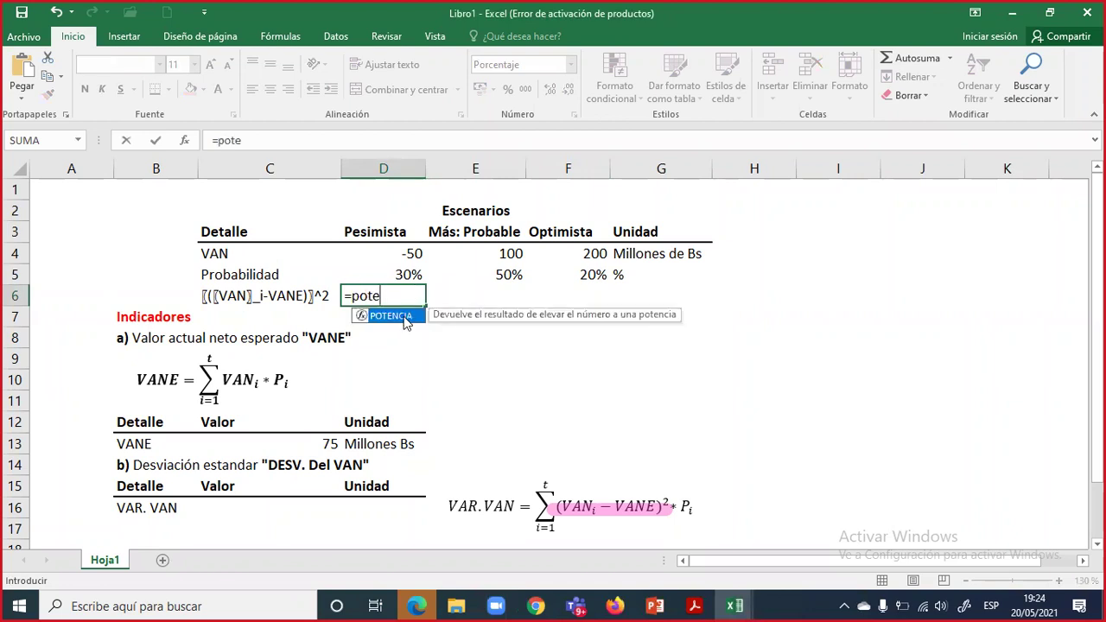
double_click(408, 319)
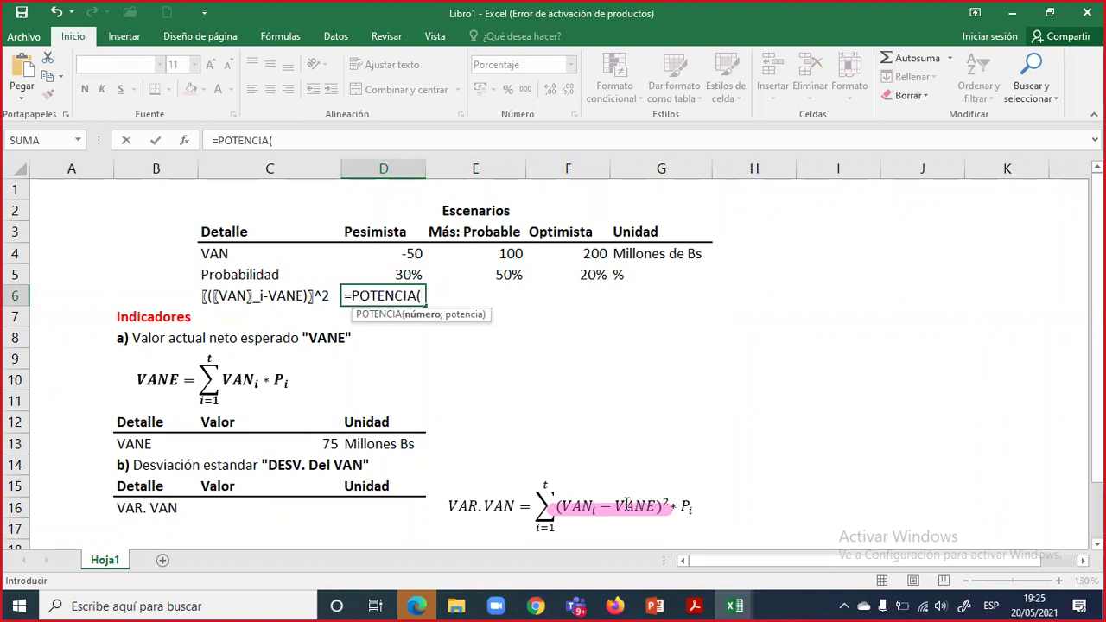
click(412, 252)
text(-)
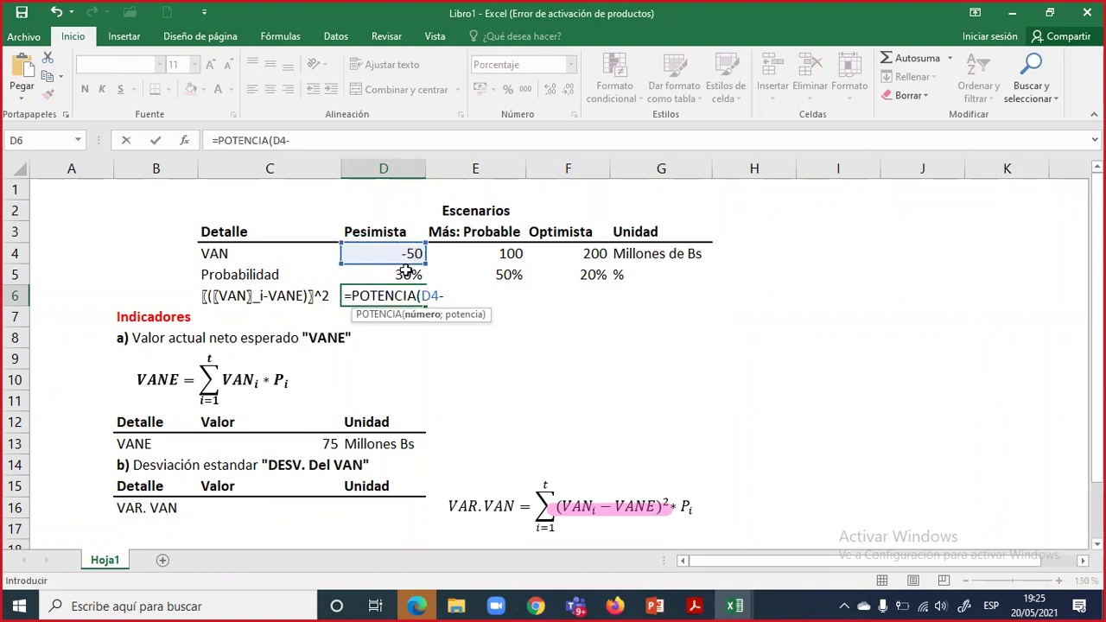
click(329, 441)
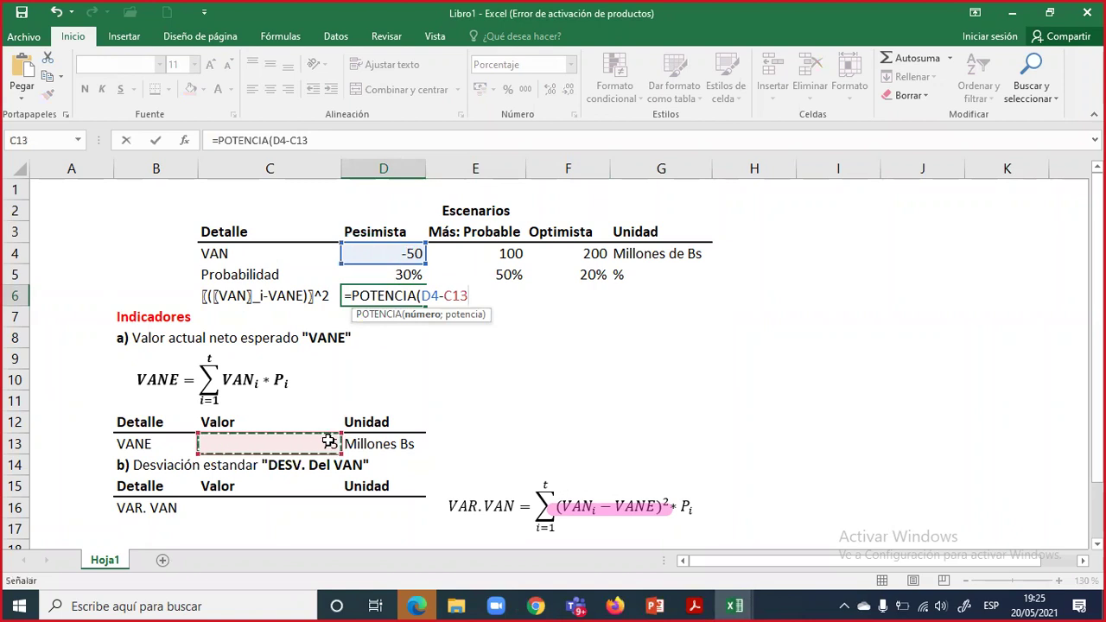
key(F4)
text(;)
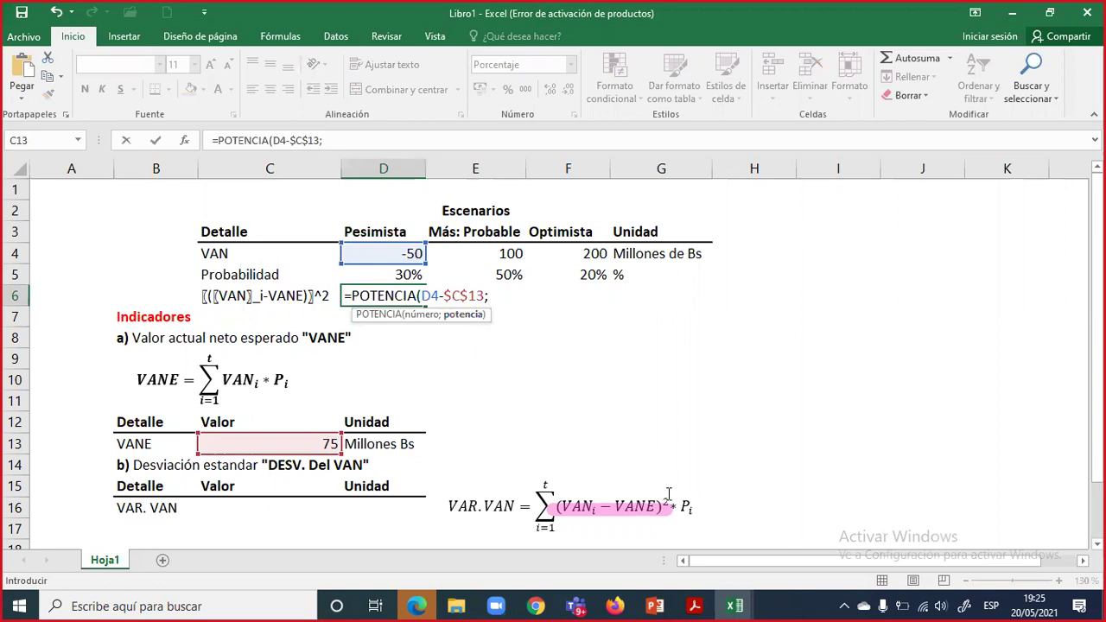
text(2))
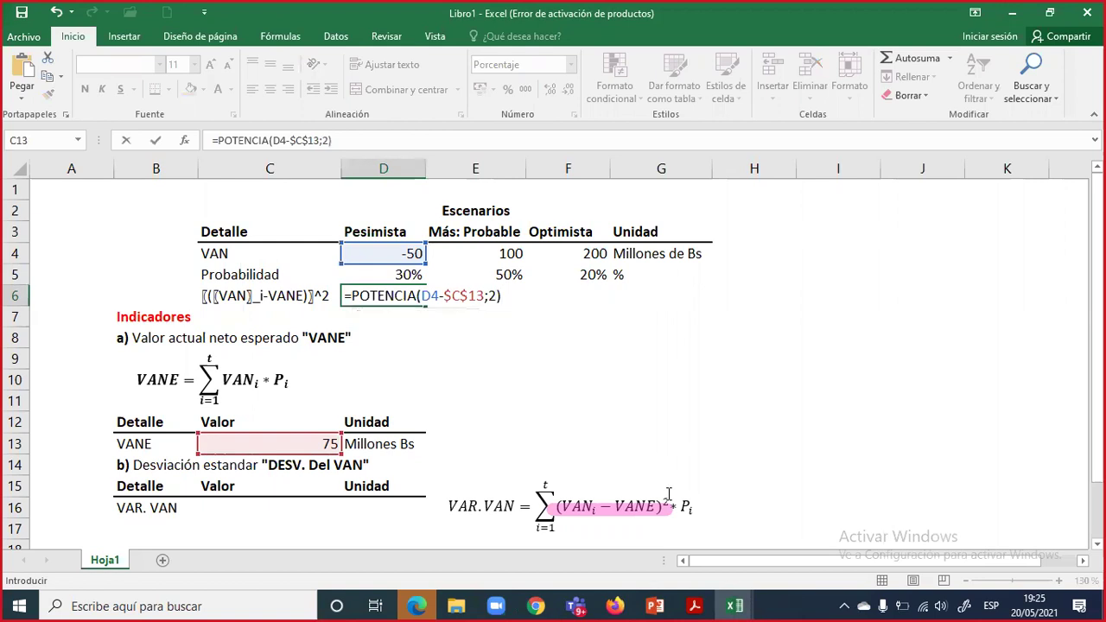
key(Return)
key(Up)
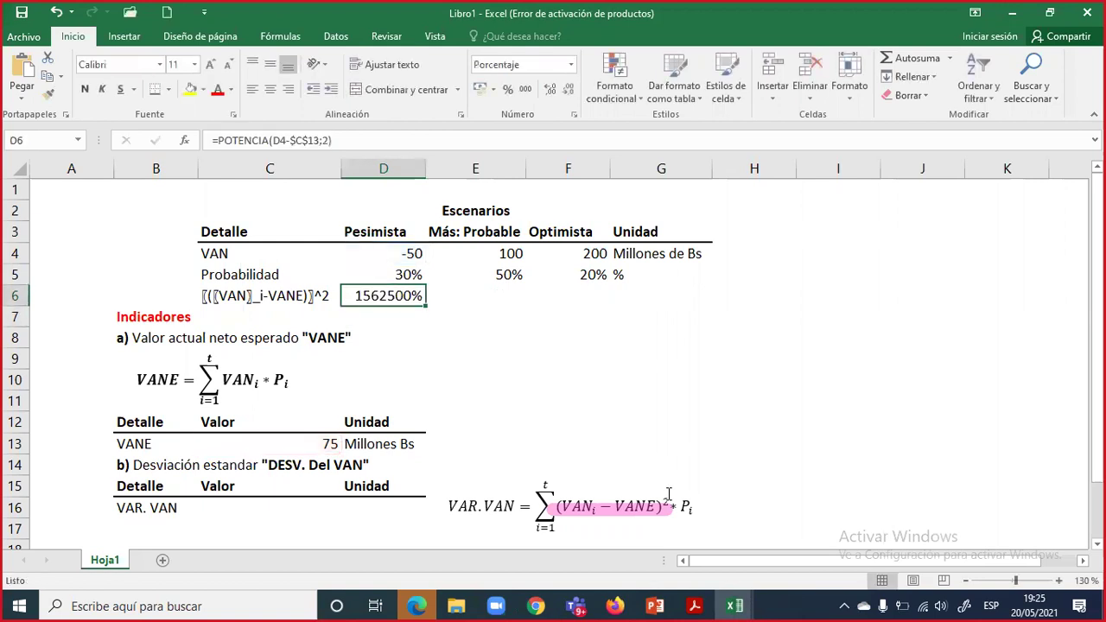
- Copy the D6 formula across to F6 and format D6:F6 with a thousands separator and no decimals
key(ctrl+c)
key(shift+Right)
key(shift+Right)
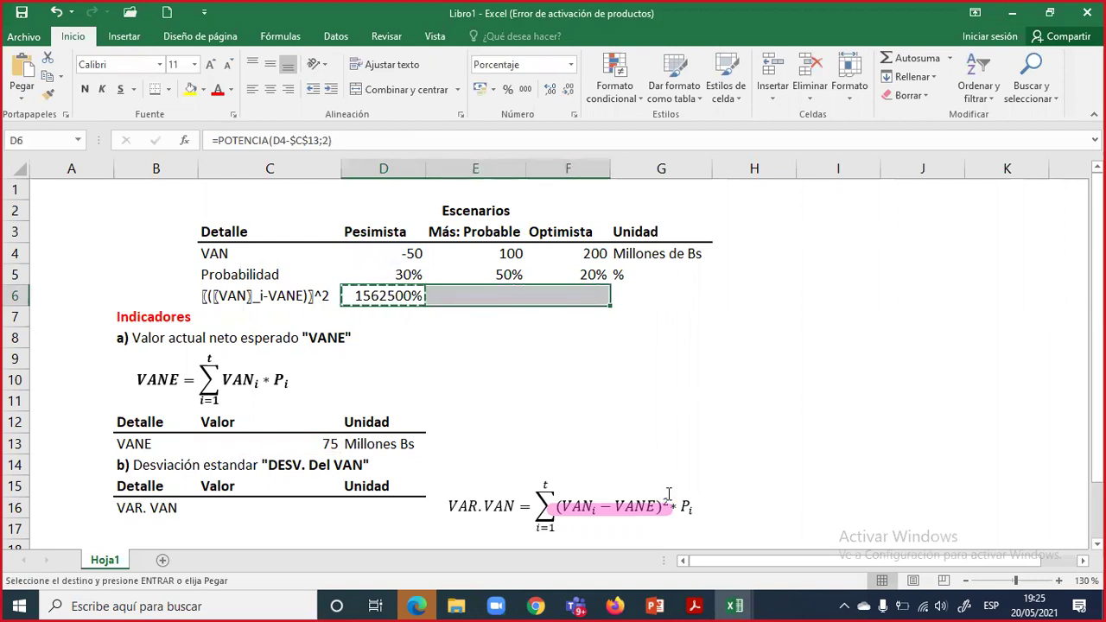
key(Return)
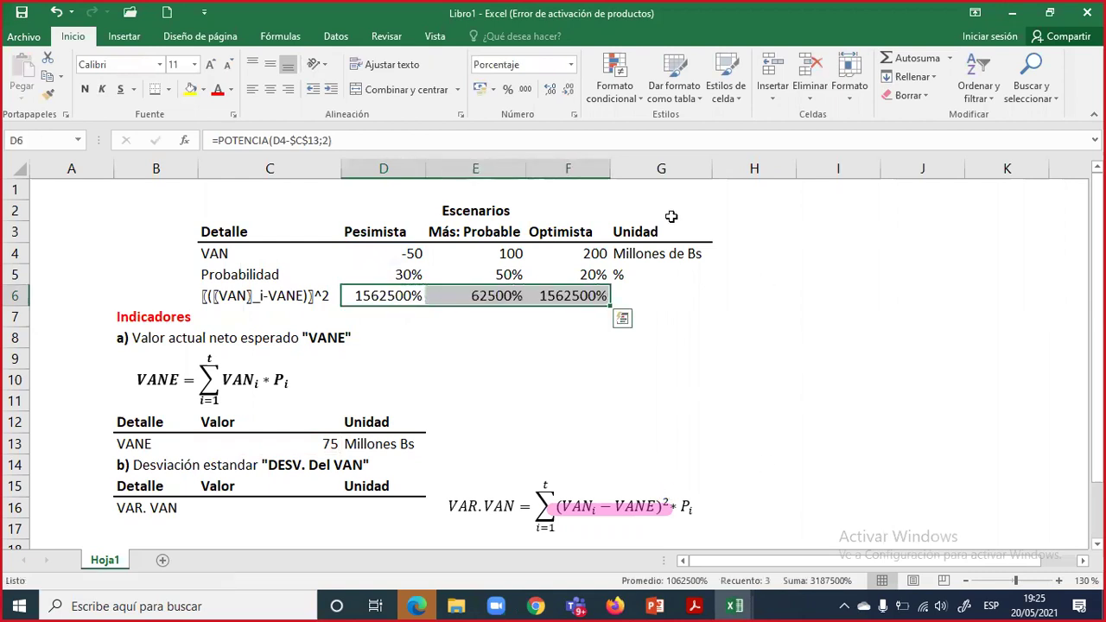
click(522, 89)
click(569, 90)
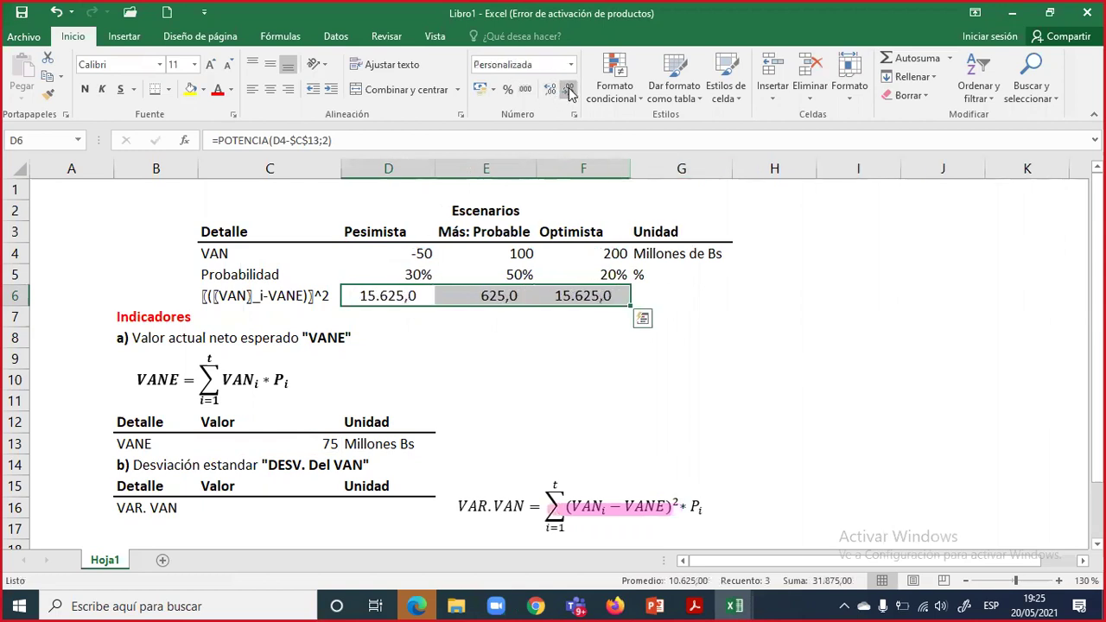
click(570, 90)
- Review the references in the squared deviation formula in D6 without changing it
mouse_move(402, 297)
mouse_down()
mouse_move(601, 296)
mouse_move(403, 297)
mouse_up()
double_click(403, 297)
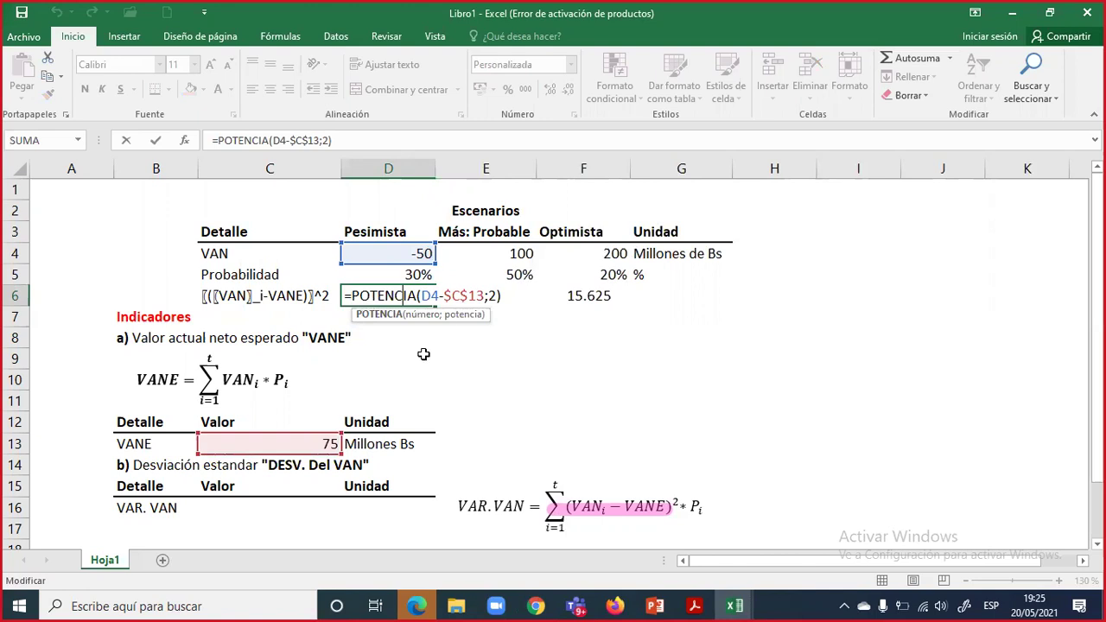
key(ctrl+Return)
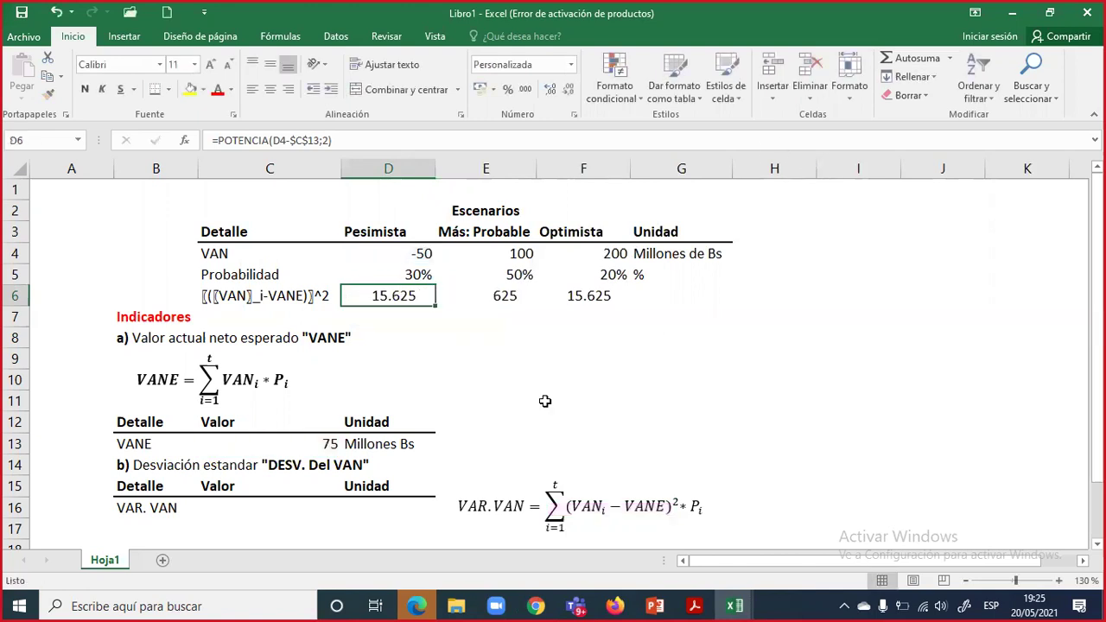
- Calculate the VAN variance in C16 with =SUMAPRODUCTO(D6:F6;D5:F5)
click(291, 502)
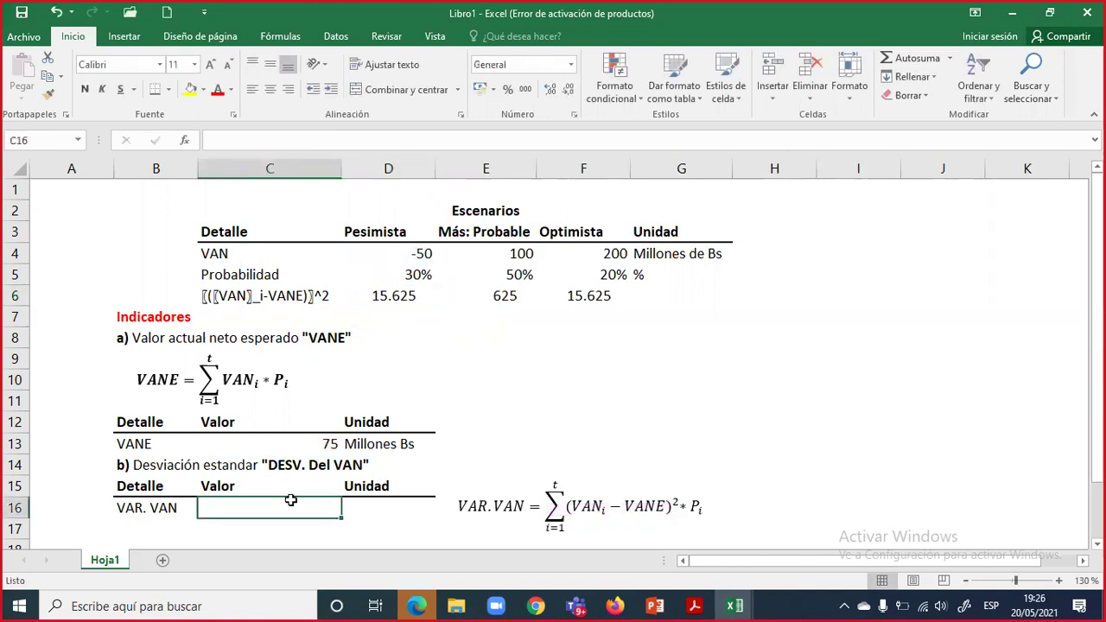
text(=)
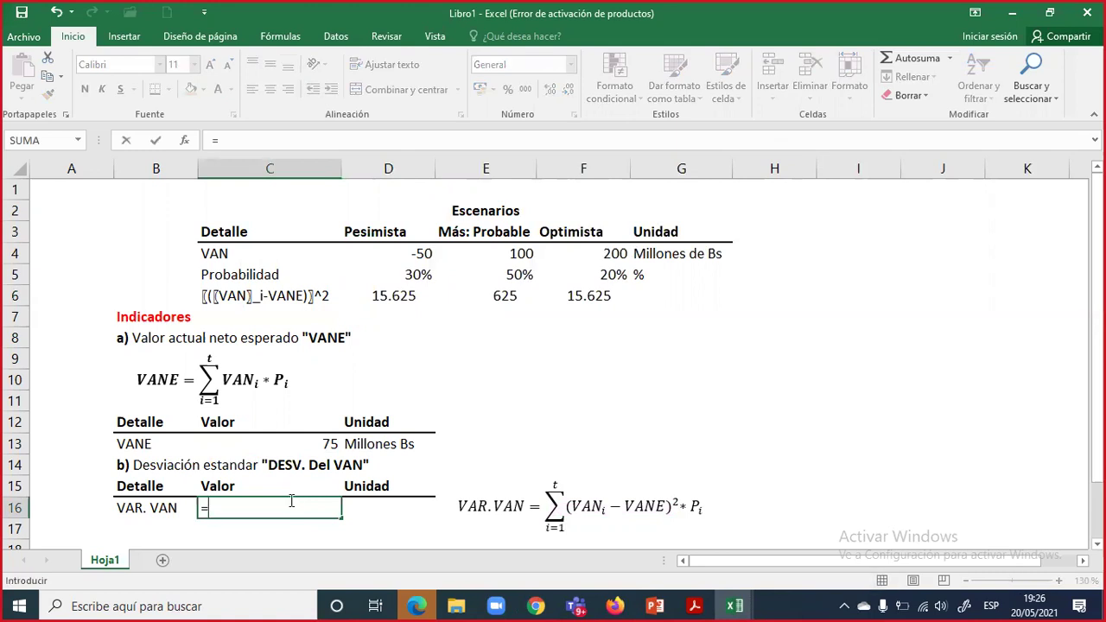
text(suma)
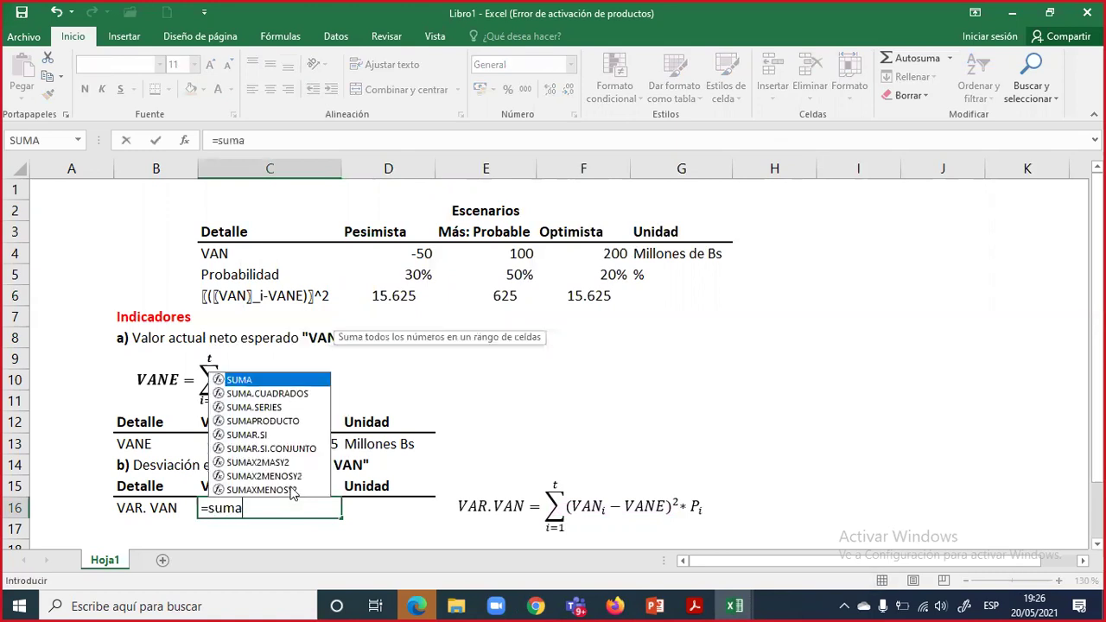
double_click(278, 422)
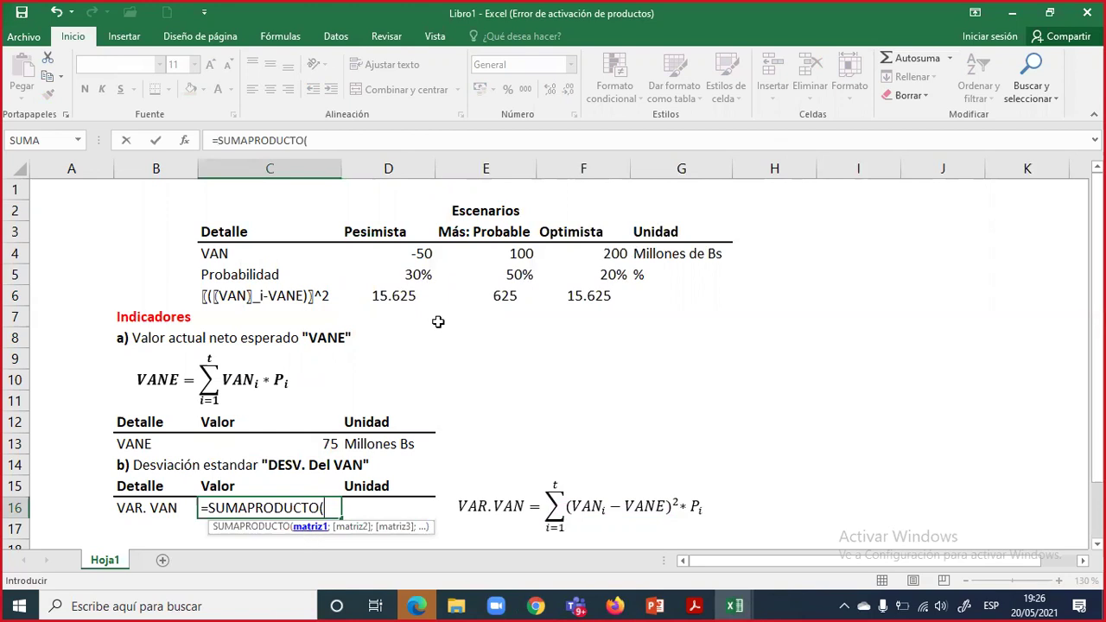
drag(397, 296, 561, 298)
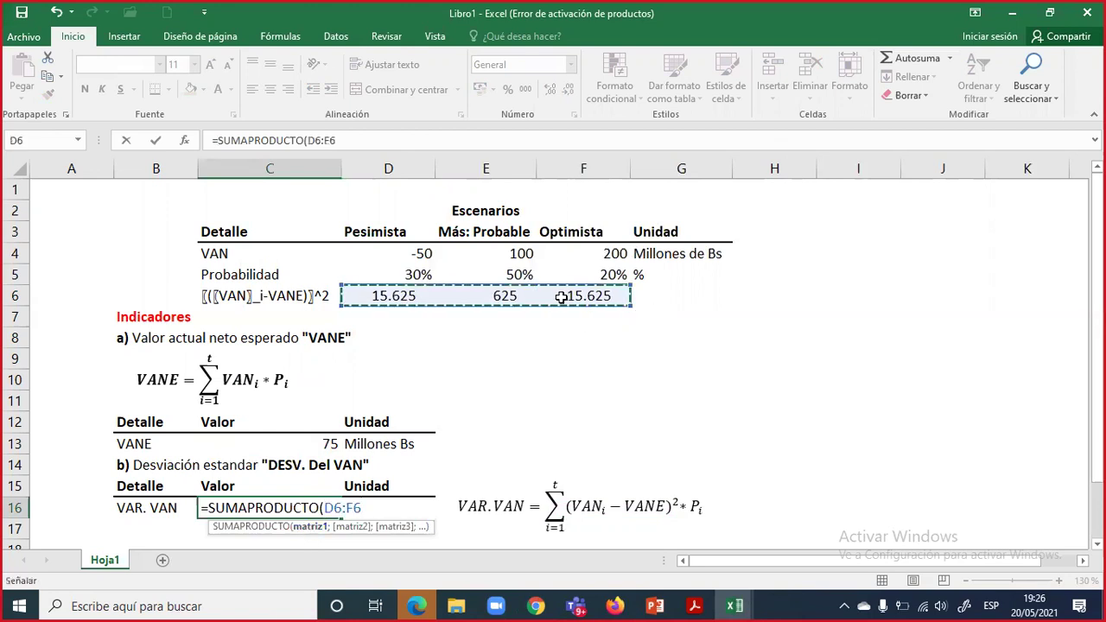
text(;)
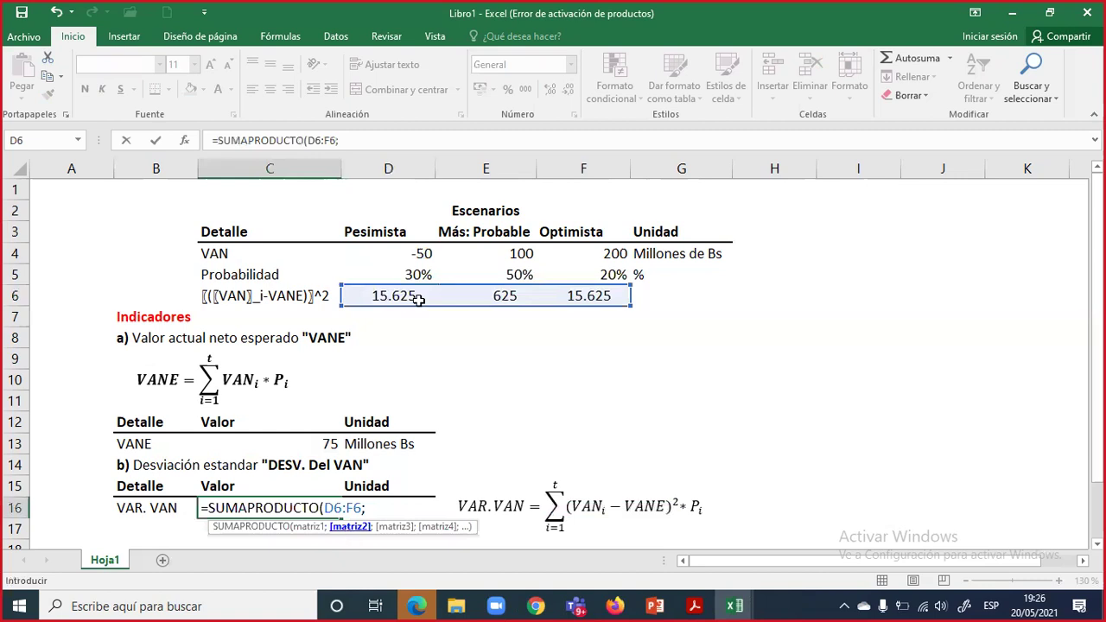
drag(396, 271, 557, 274)
text())
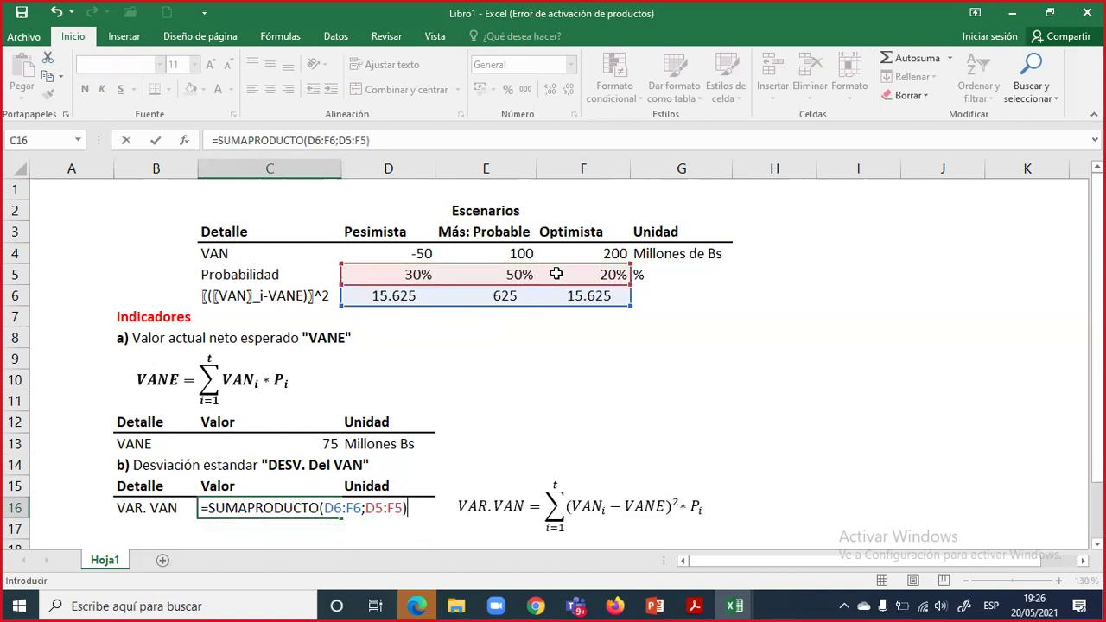
key(Return)
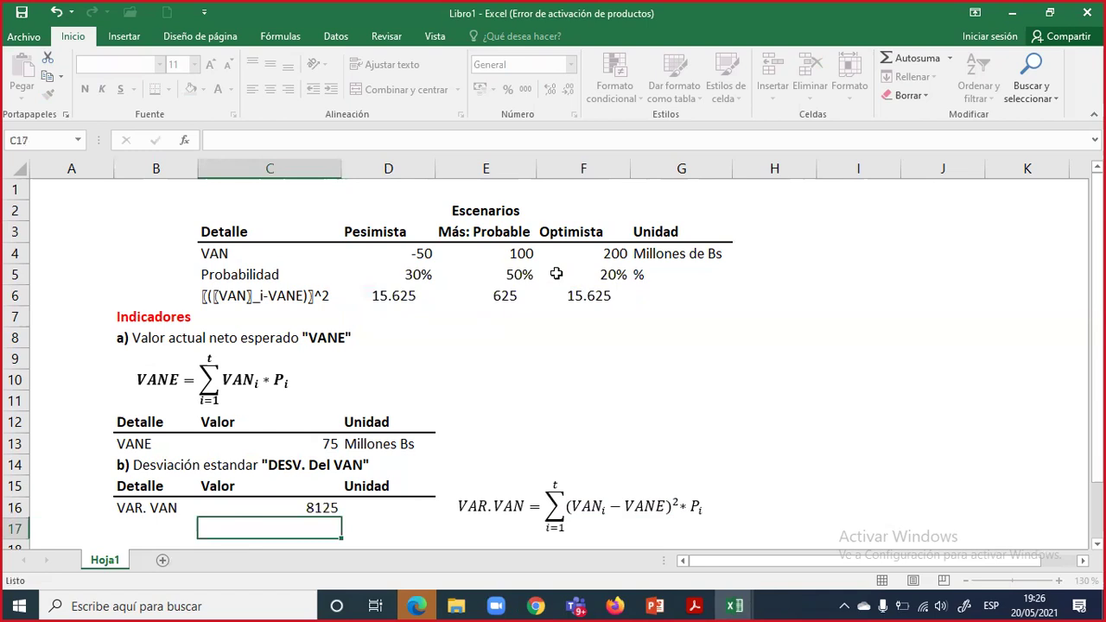
- Format the variance in C16 with a thousands separator and no decimals
key(Up)
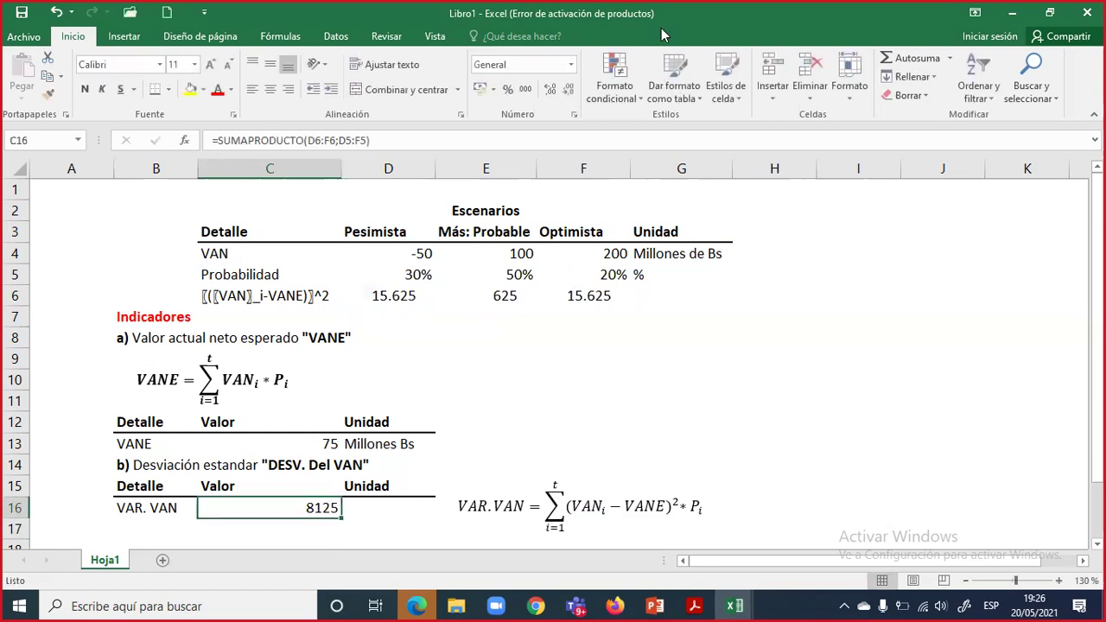
click(527, 89)
click(570, 90)
click(569, 90)
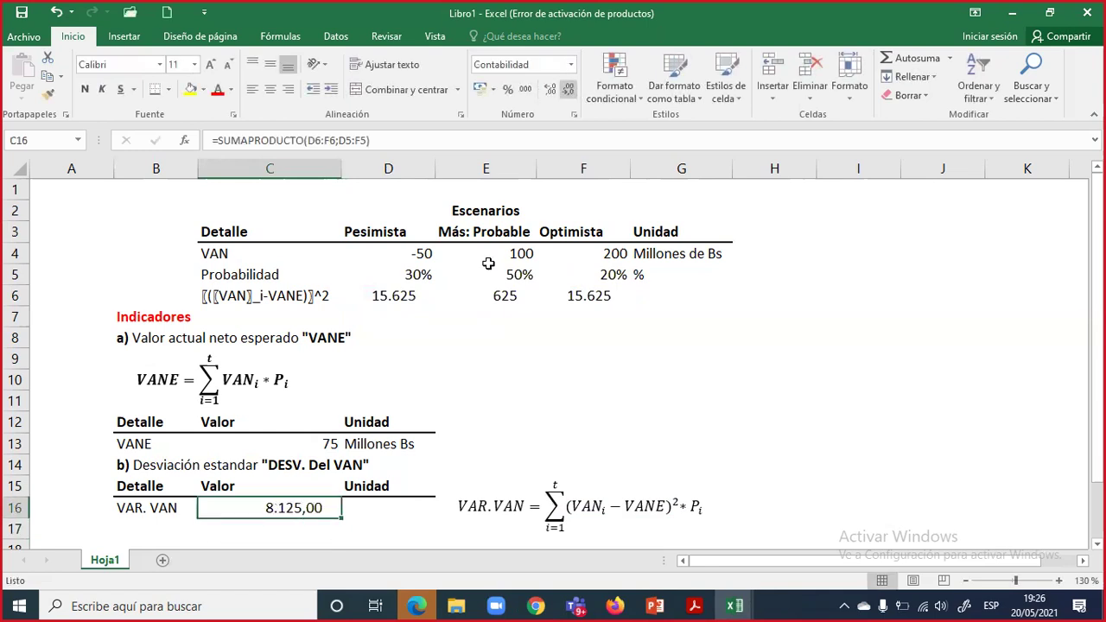
click(362, 509)
- Review the ranges used by the variance formula in C16 without changing it
click(306, 511)
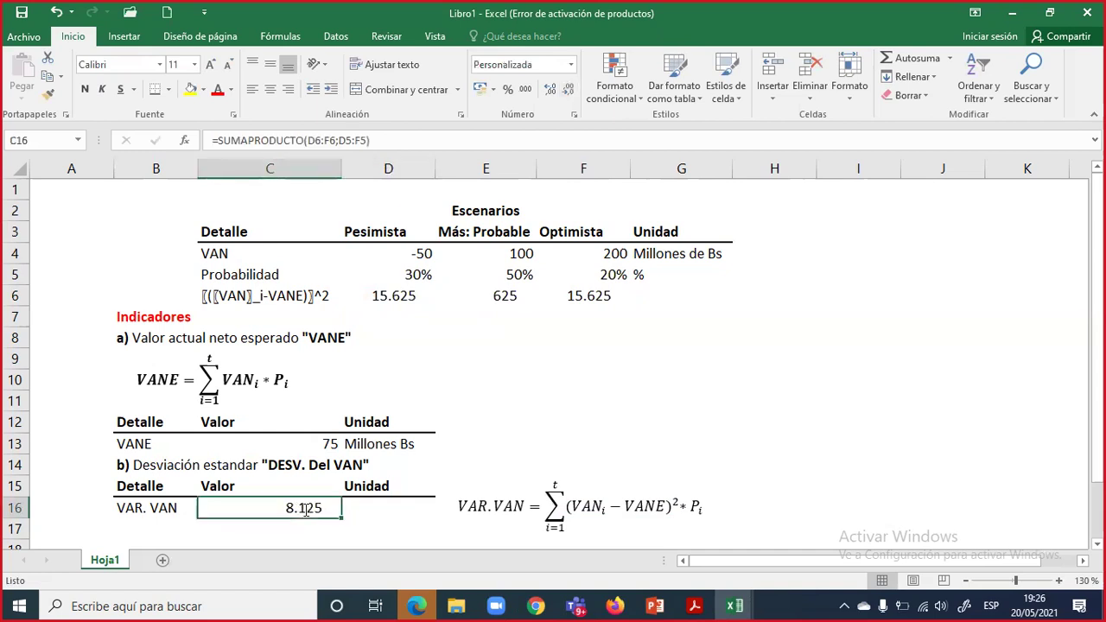
double_click(306, 510)
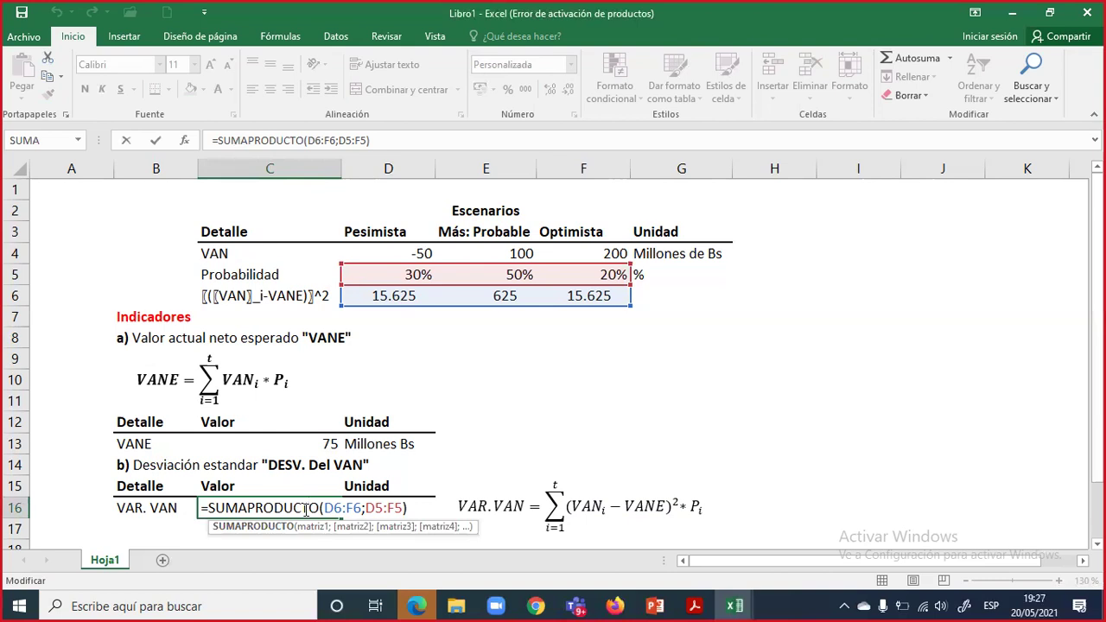
key(ctrl+Return)
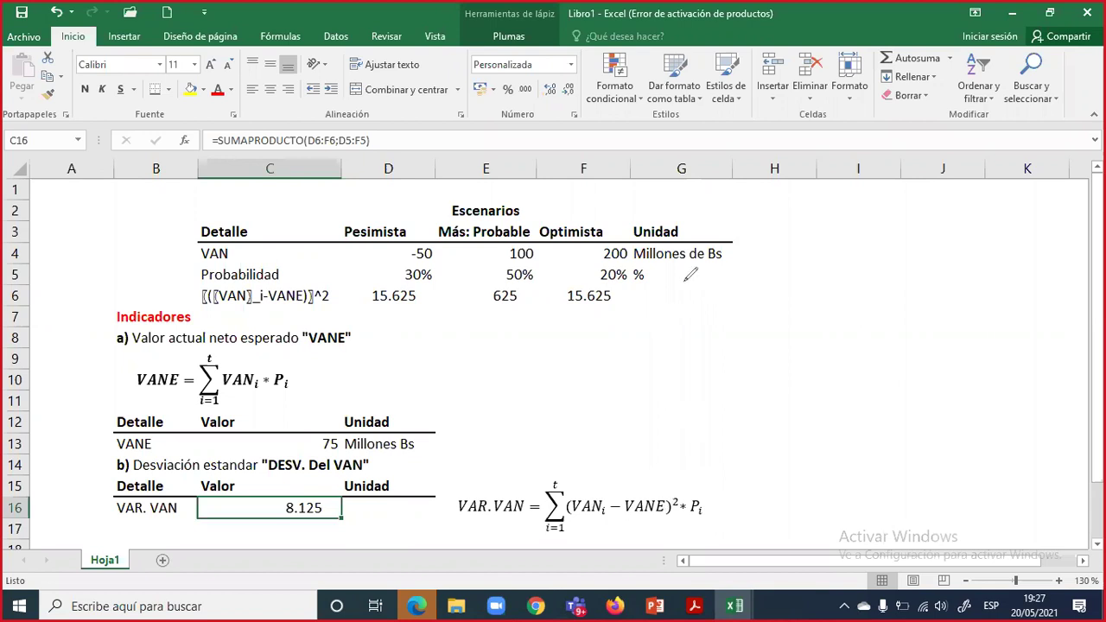
- Handwrite a circled Bs² between question marks beside the indicators and highlight the variance's empty unit cell D16 in pink
mouse_move(672, 341)
mouse_down()
mouse_move(672, 370)
mouse_move(689, 367)
mouse_up()
drag(684, 323, 697, 331)
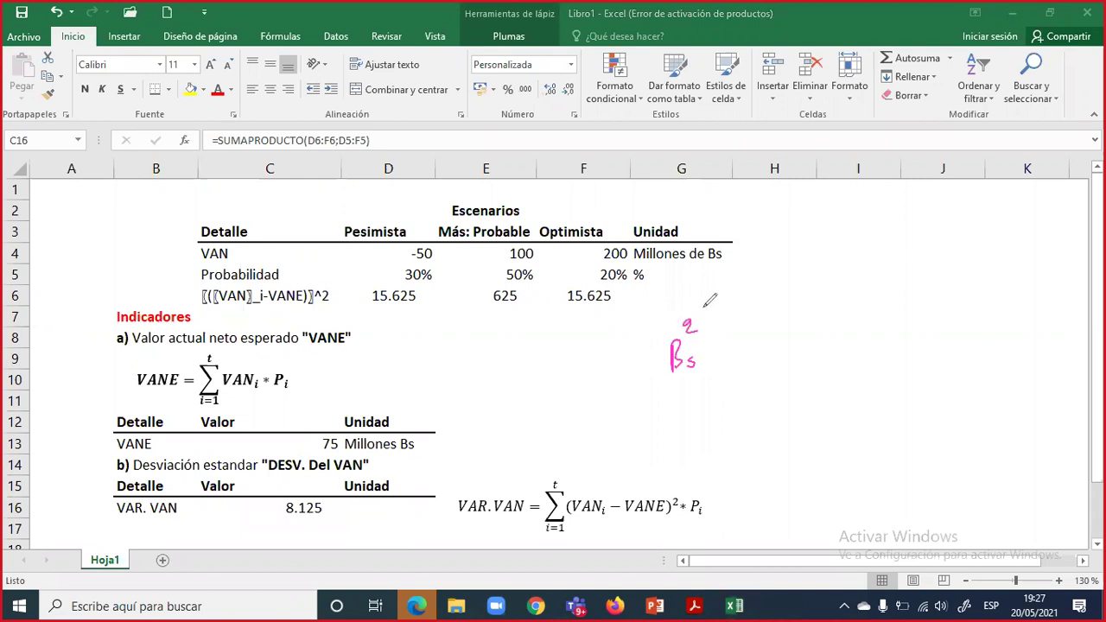
drag(681, 305, 685, 305)
drag(611, 317, 614, 367)
drag(610, 356, 615, 367)
drag(736, 316, 741, 335)
drag(740, 347, 741, 350)
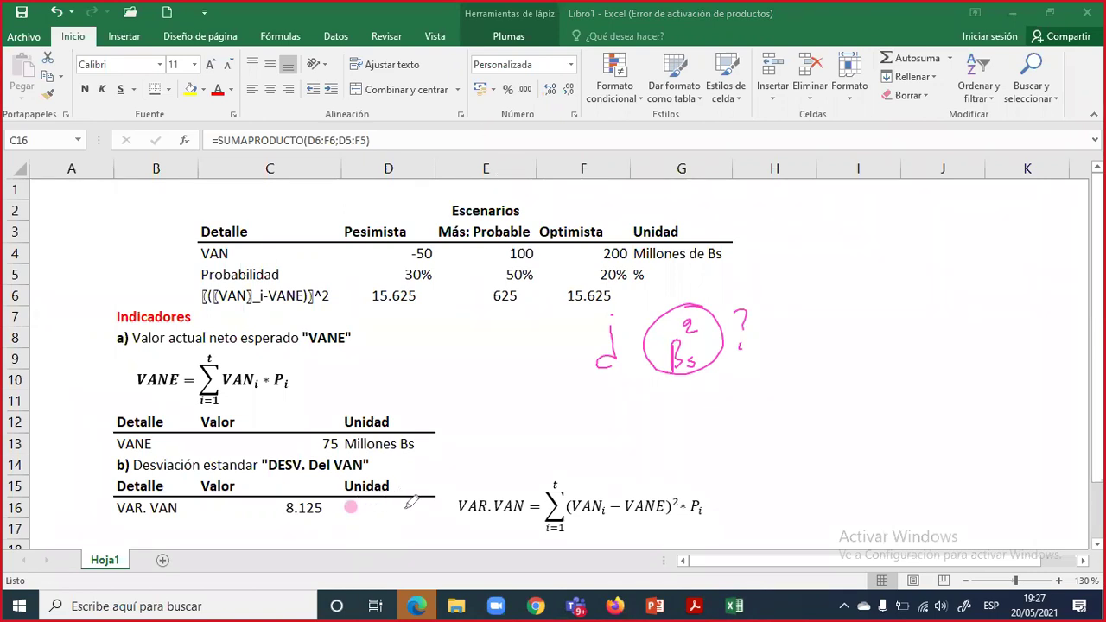
drag(349, 508, 412, 510)
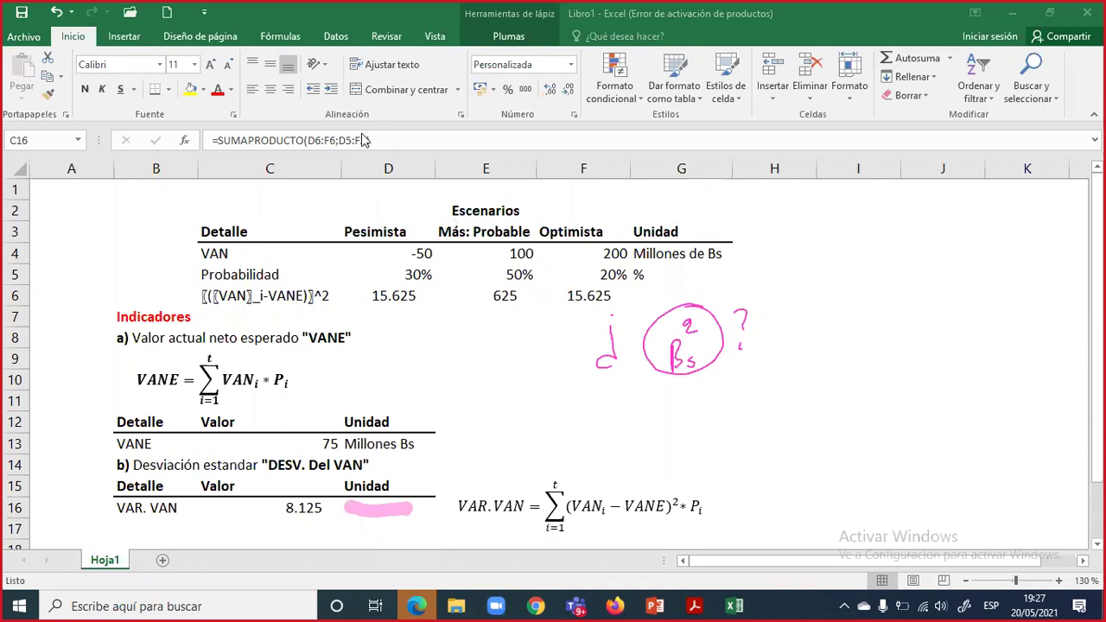
- Start entering a label beginning with "D" in B17, the row below VAR. VAN
click(149, 523)
click(150, 523)
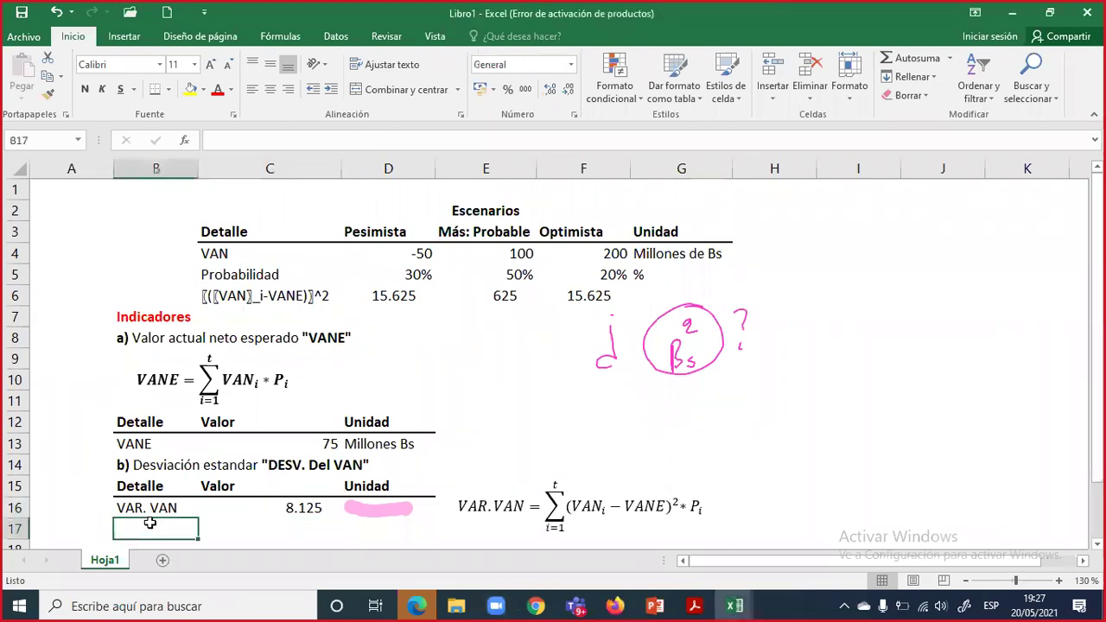
text(D)
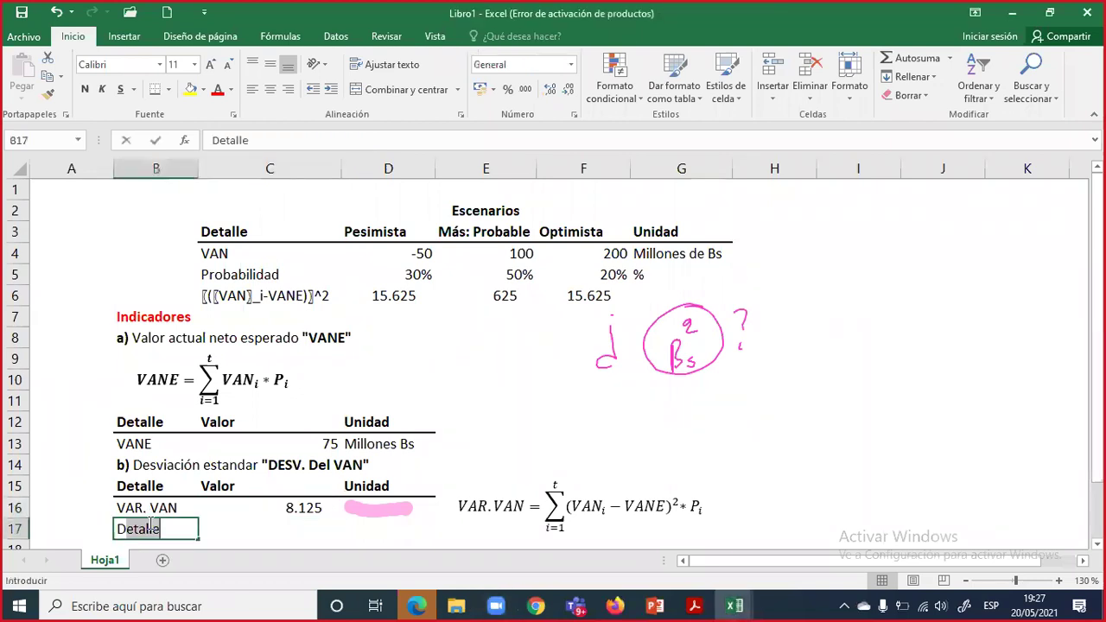
- Add a "DESV. VAN" row in B17 below VAR. VAN and enter "Millones Bs" as its unit in D17
text(ESV. VAN)
key(Tab)
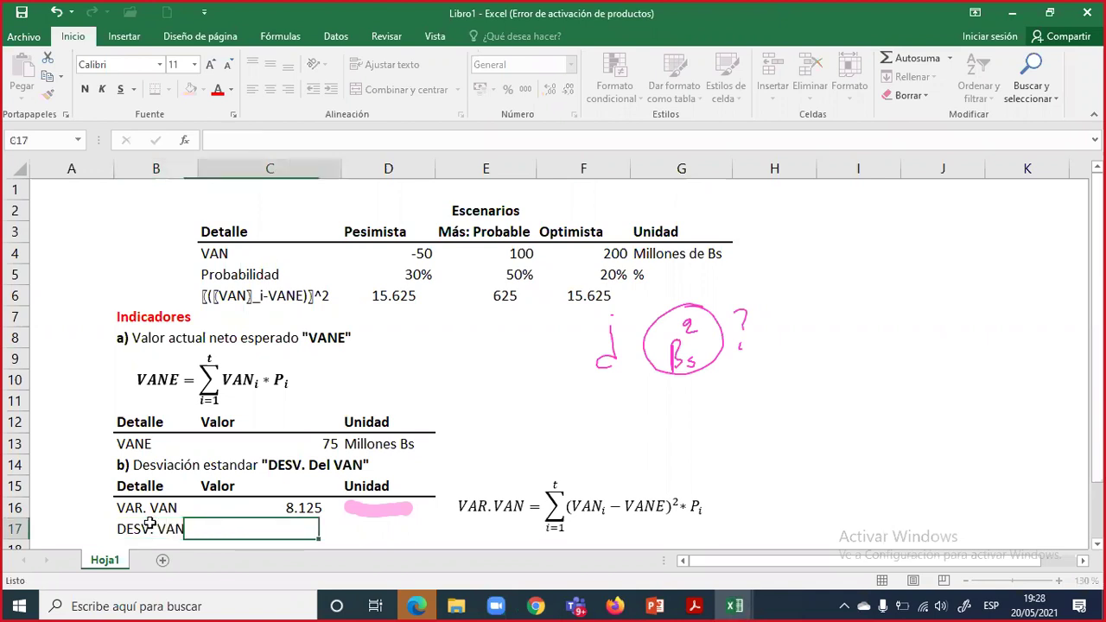
key(Tab)
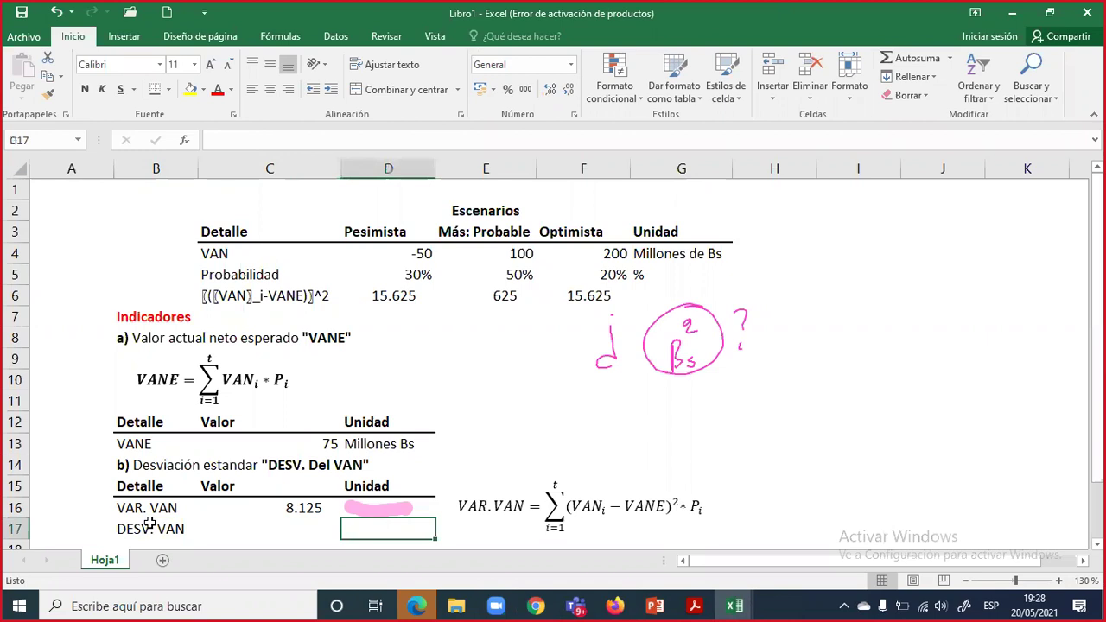
text(Millones Bs)
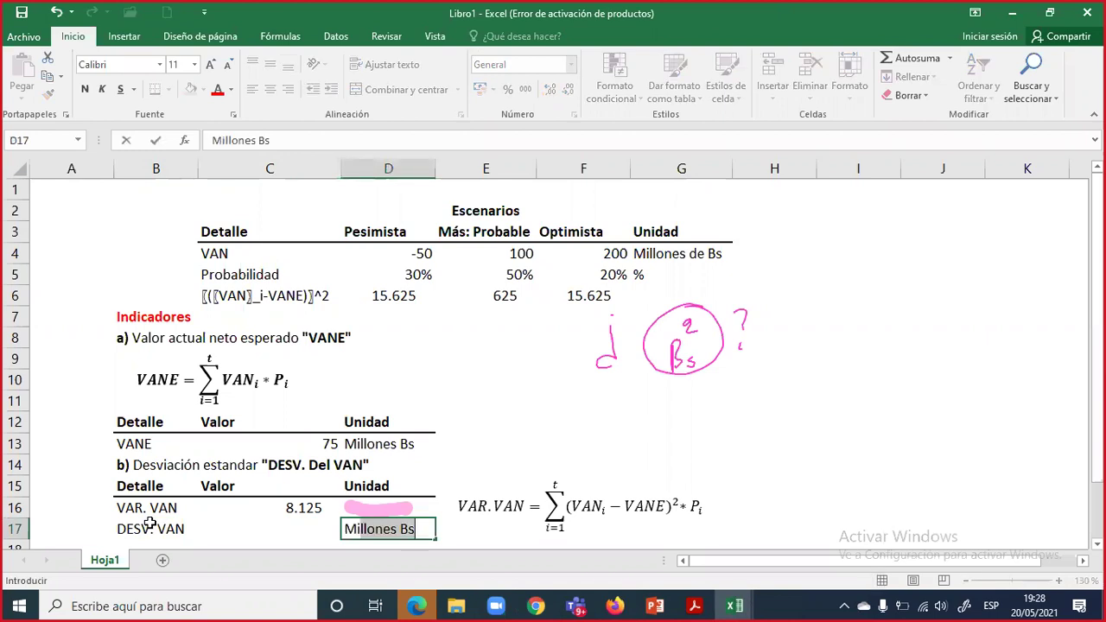
key(Return)
- Write the formula =RAIZ(C16) in C17 as the DESV. VAN value
key(Up)
key(Left)
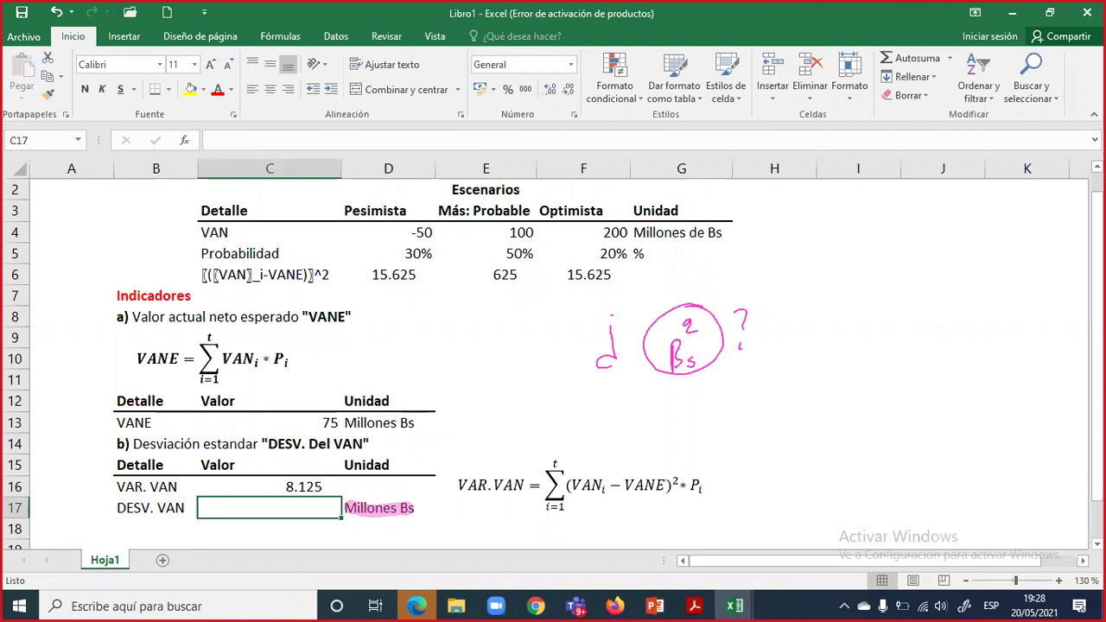
scroll(326, 468, up, 1)
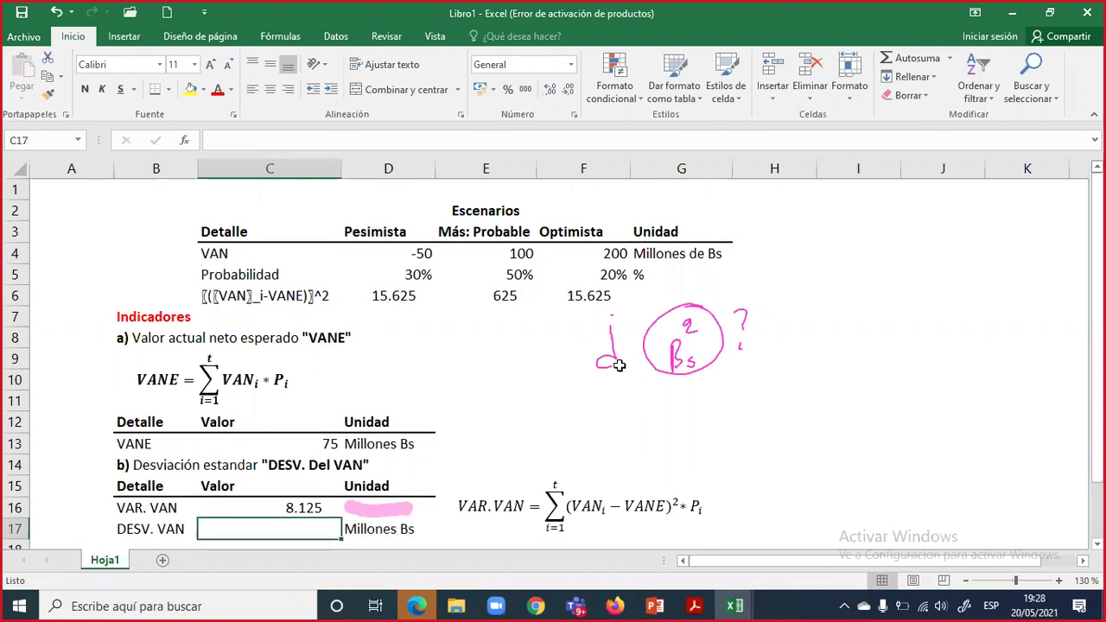
text(=)
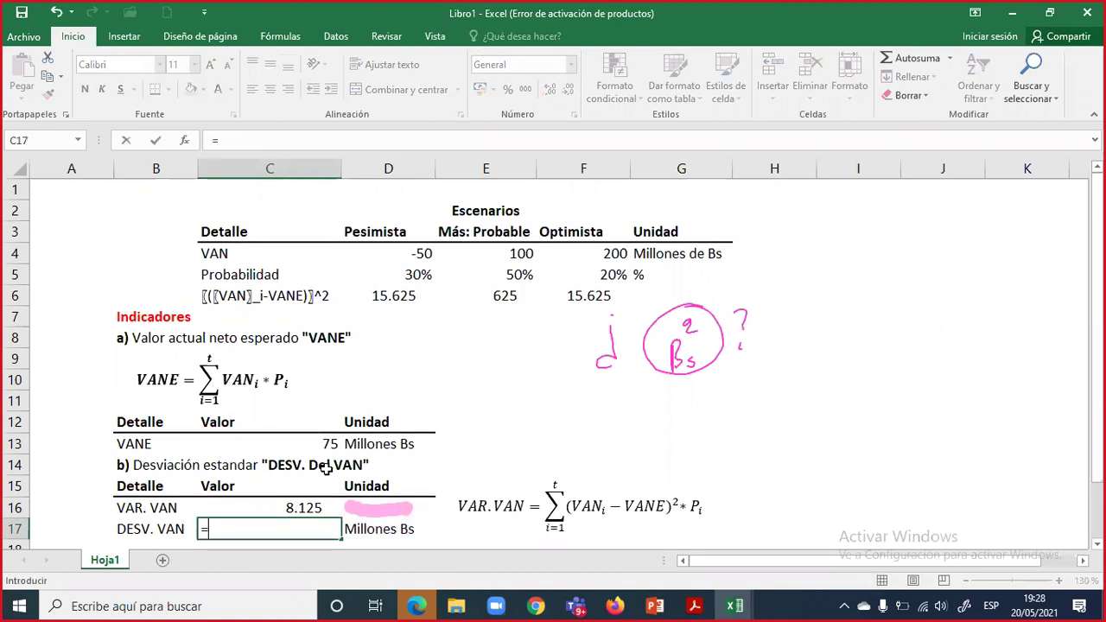
text(rai)
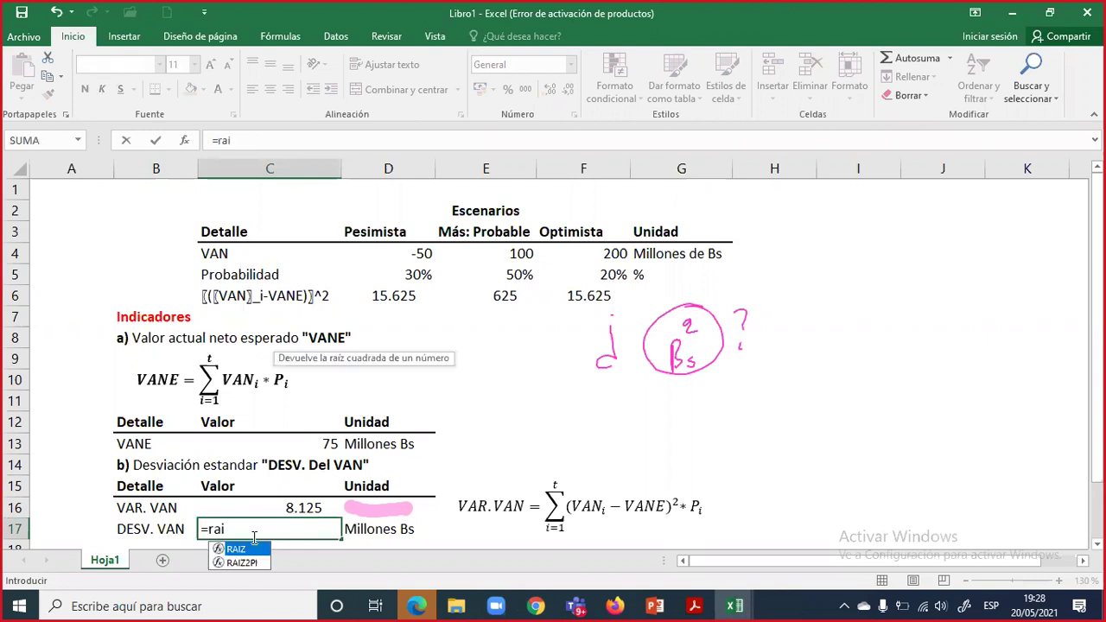
key(Tab)
click(291, 508)
text())
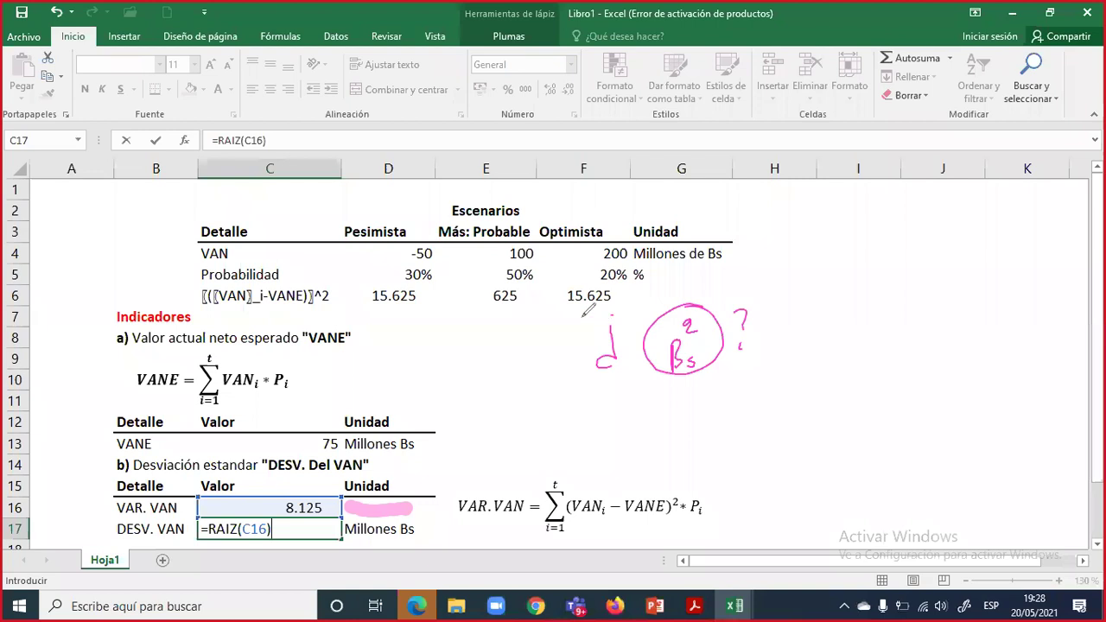
- Handwrite a root sign over the circled squared Bs sketch, strike out the root and exponent, and write "= Bs" beside it
drag(581, 318, 716, 296)
drag(659, 338, 705, 315)
drag(578, 347, 628, 323)
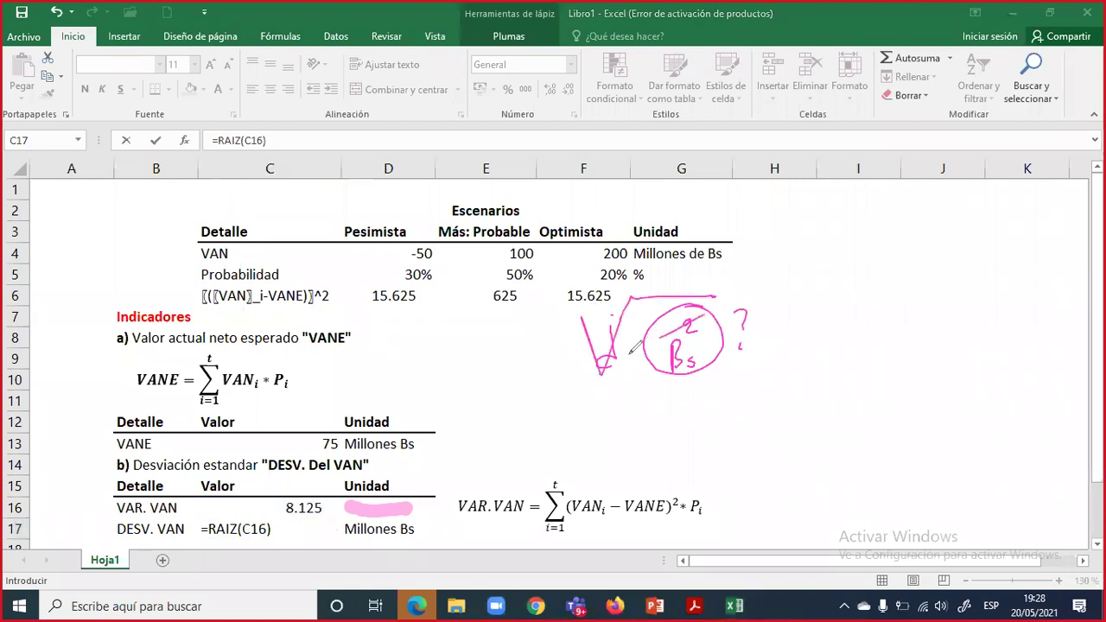
mouse_move(792, 343)
mouse_down()
mouse_move(815, 350)
mouse_move(857, 311)
mouse_move(854, 347)
mouse_up()
drag(854, 315, 856, 346)
drag(885, 328, 872, 343)
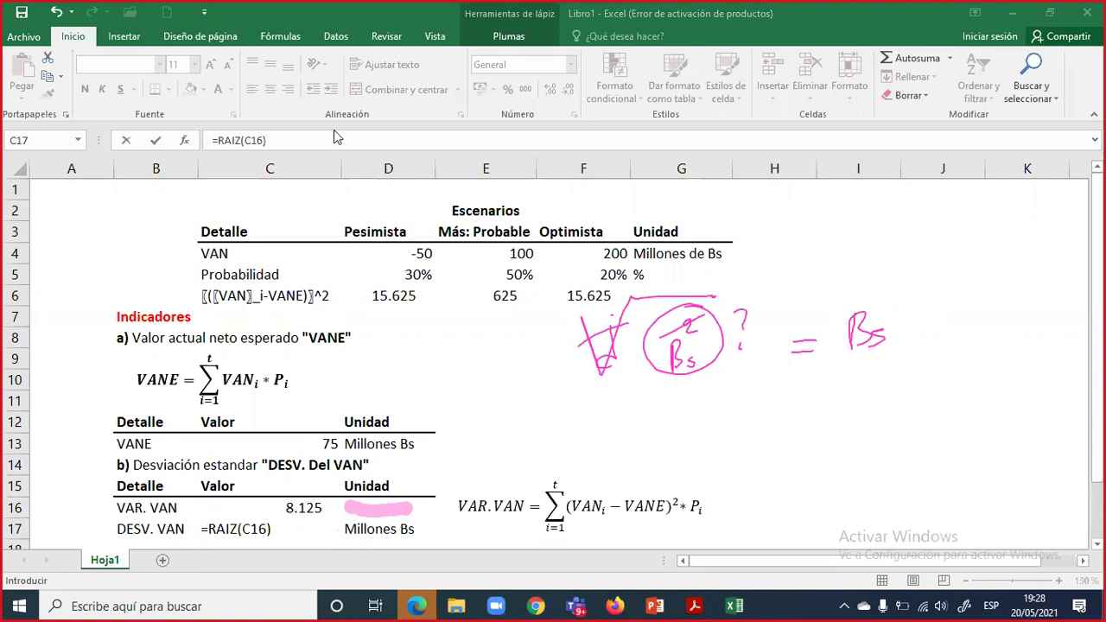
- Commit the square-root formula in C17 and format its result with no decimals
click(303, 524)
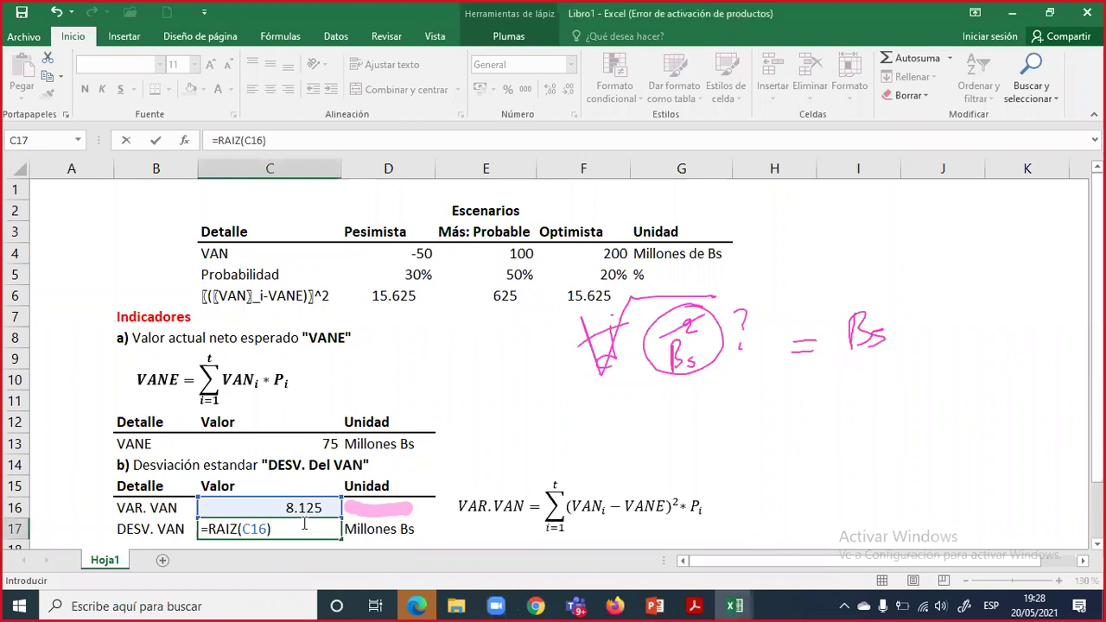
key(ctrl+Return)
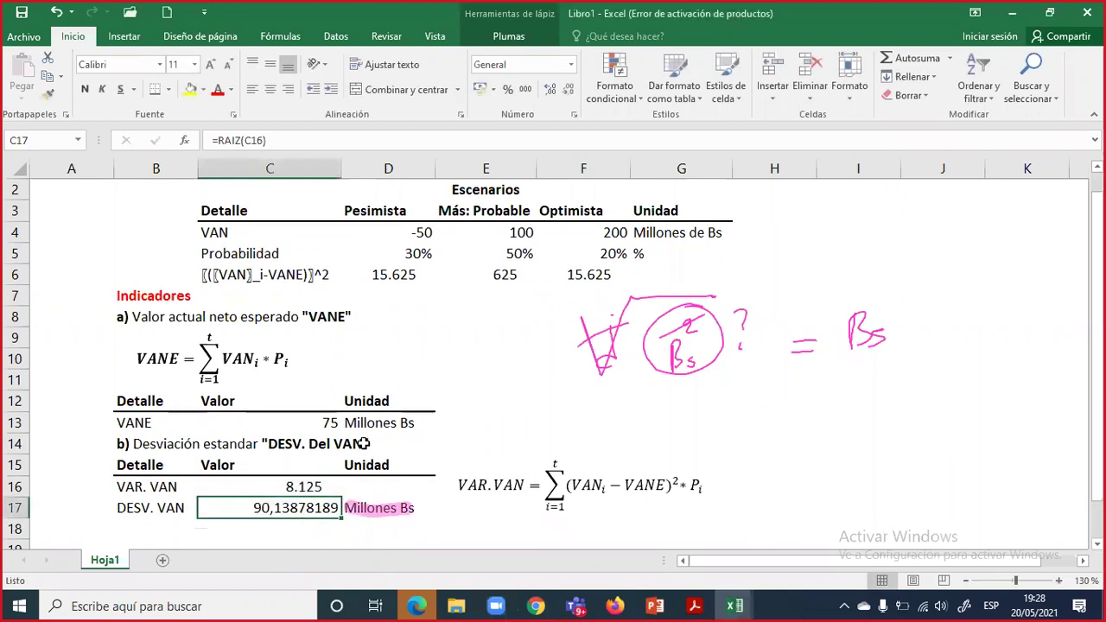
click(567, 91)
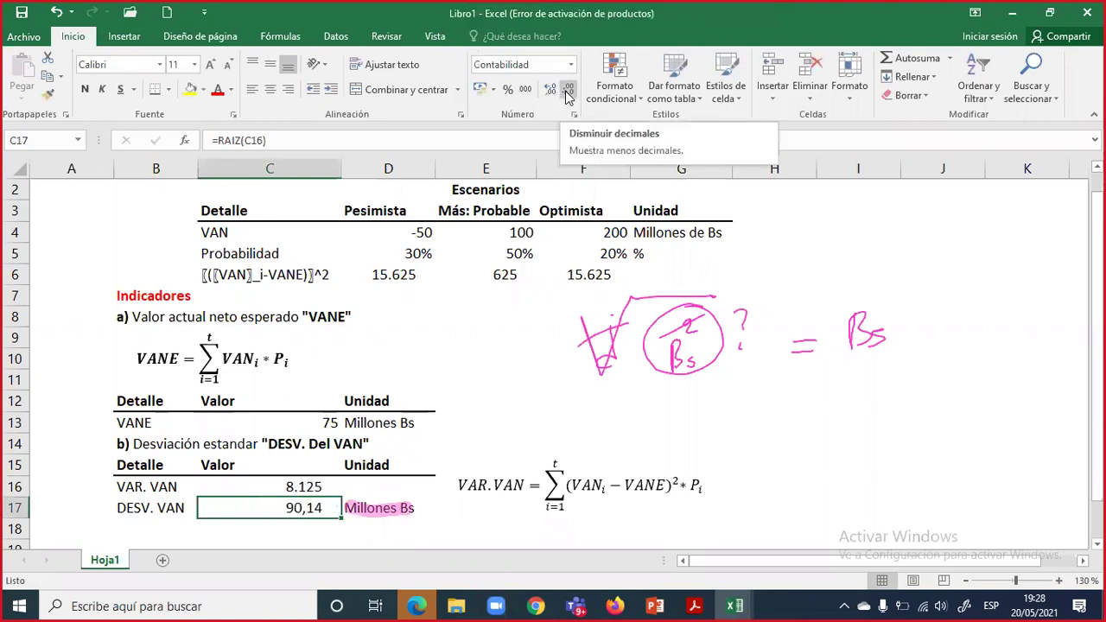
click(568, 91)
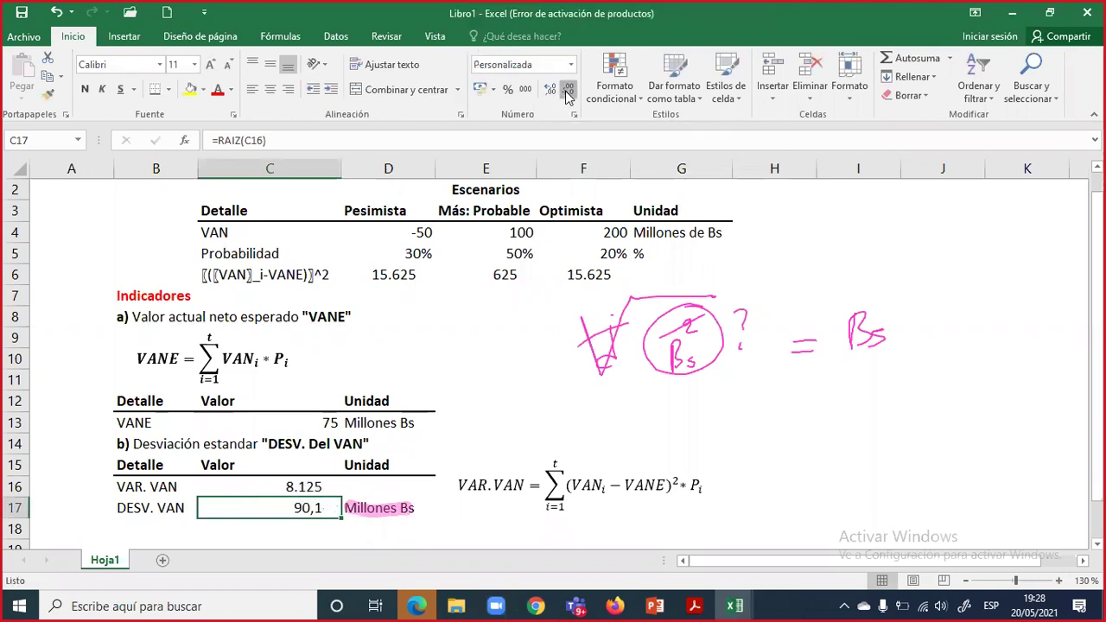
- Review the formulas behind DESV. VAN in C17, VAR. VAN in C16 and the pessimistic squared deviation in D6
double_click(317, 507)
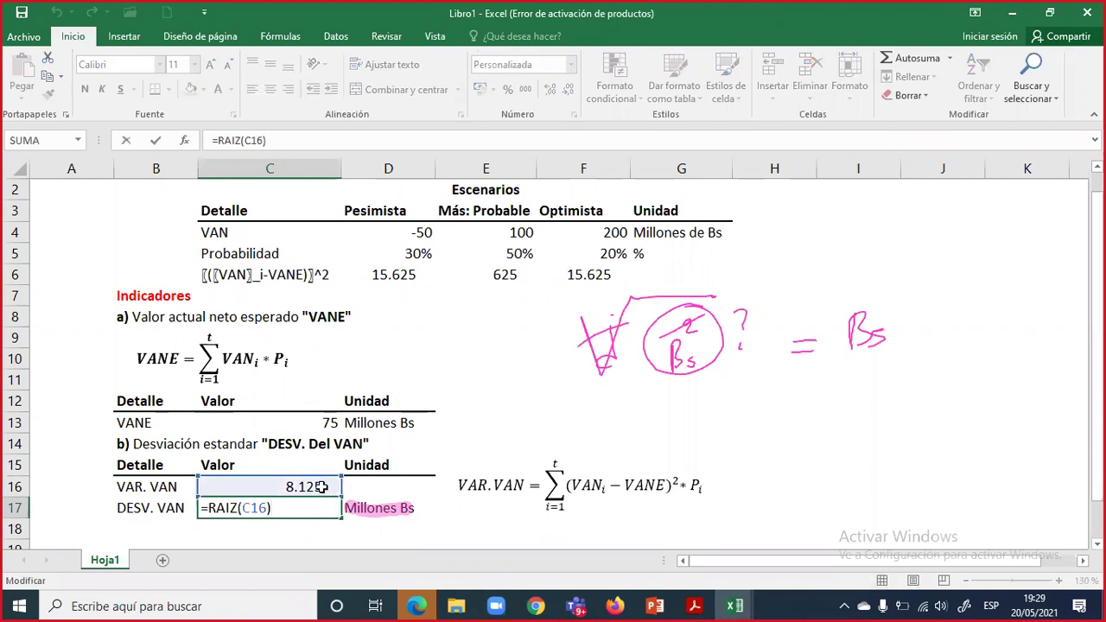
click(320, 487)
double_click(321, 486)
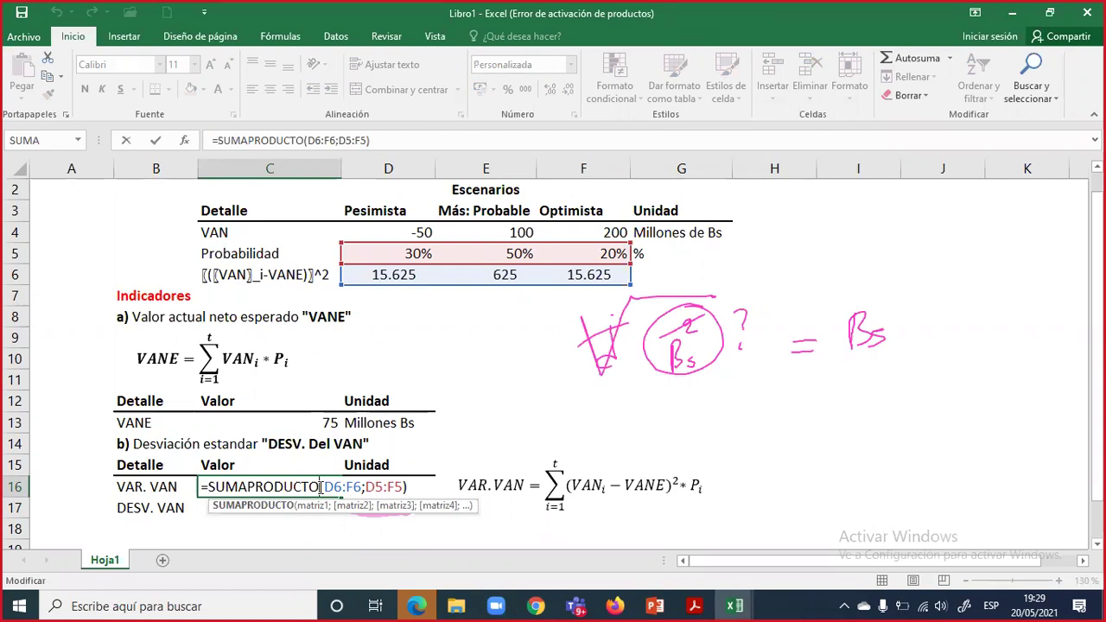
click(394, 277)
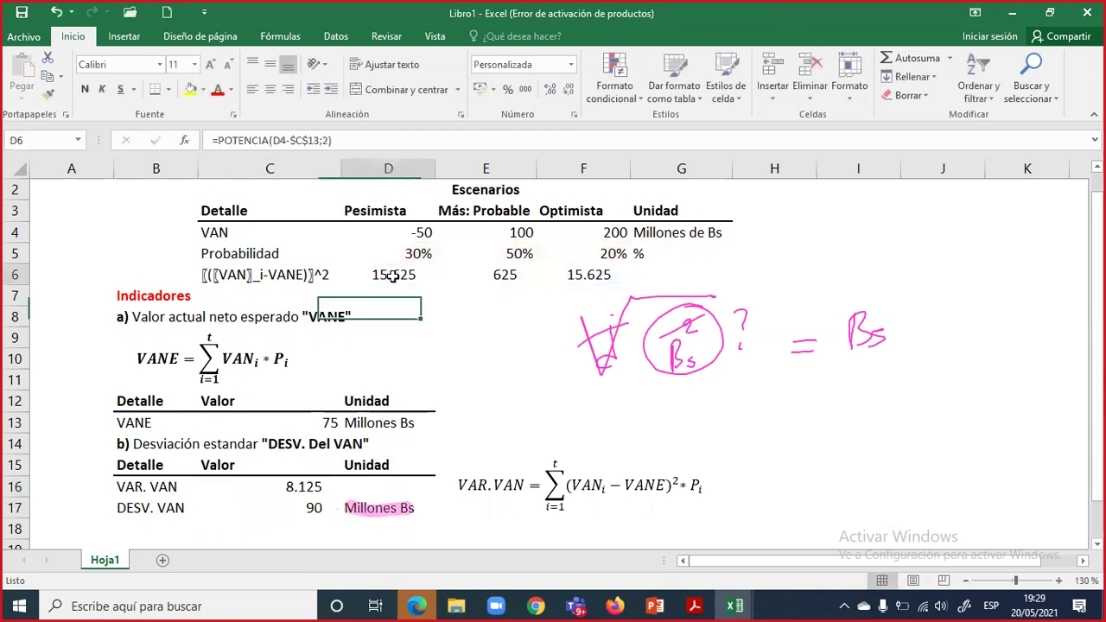
key(F2)
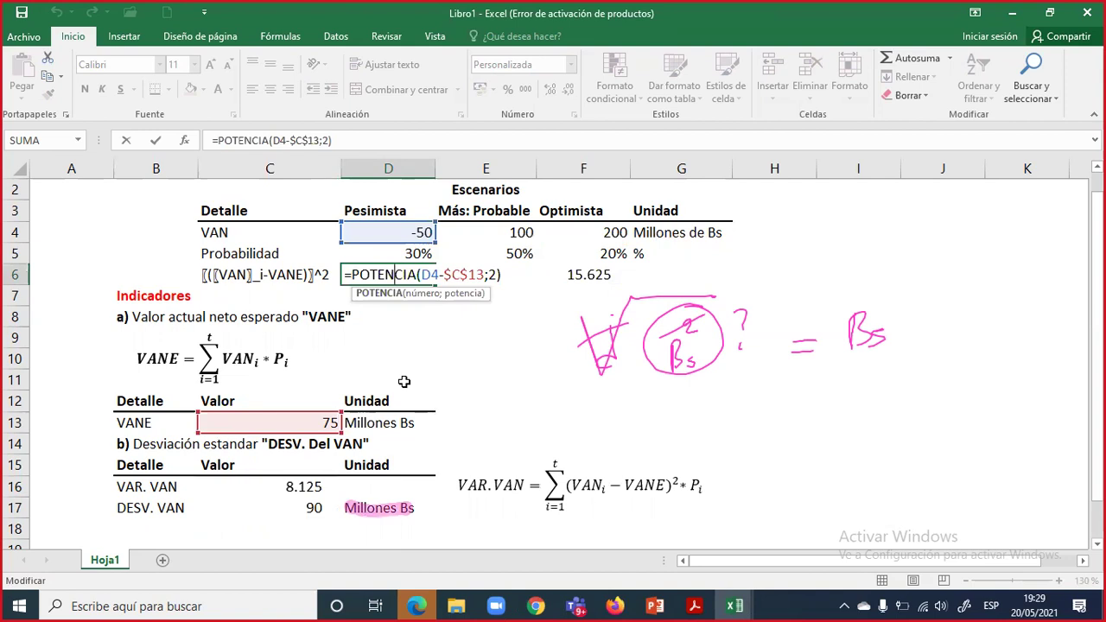
key(ctrl+Return)
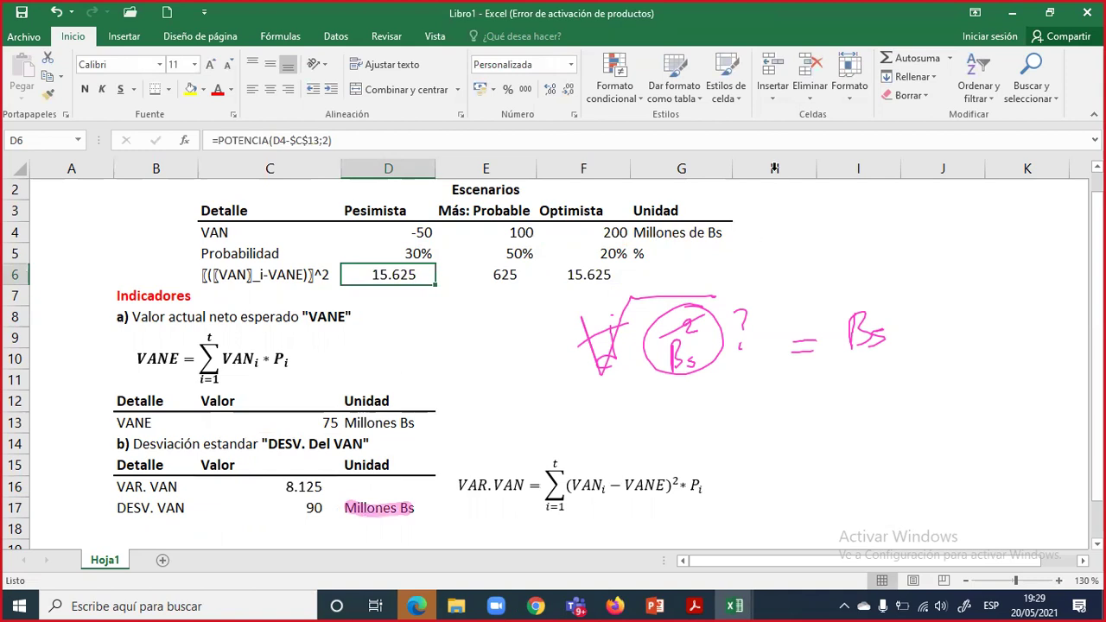
click(275, 489)
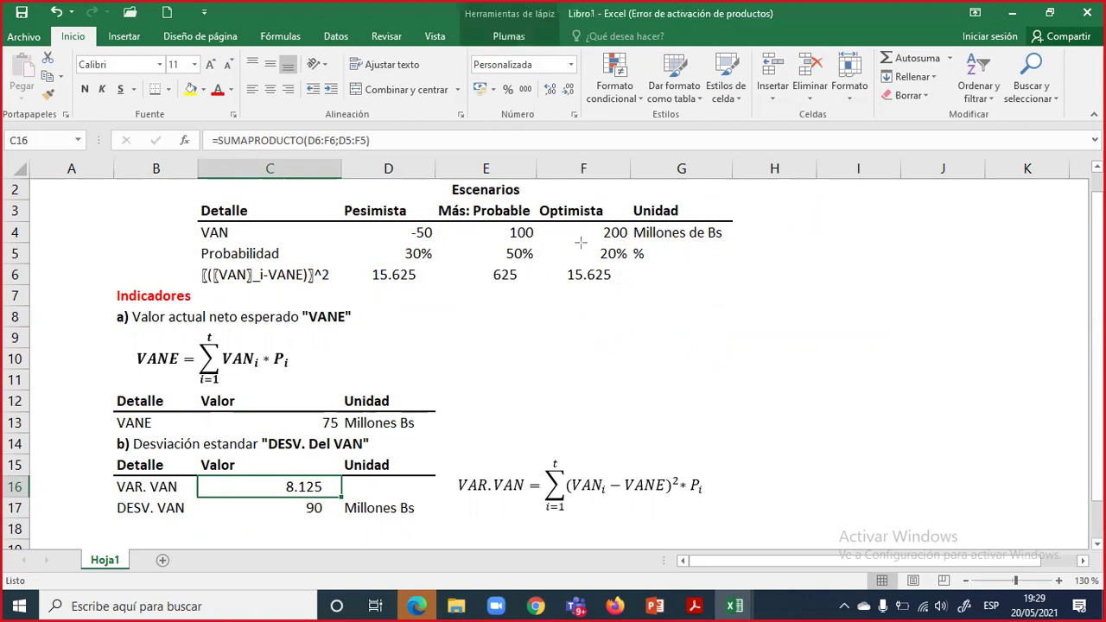
- Sketch a pair of arrow axes below the Unidad column and fill it with a tight, rising cluster of ink dots
mouse_move(666, 316)
mouse_down()
mouse_move(674, 430)
mouse_move(676, 248)
mouse_up()
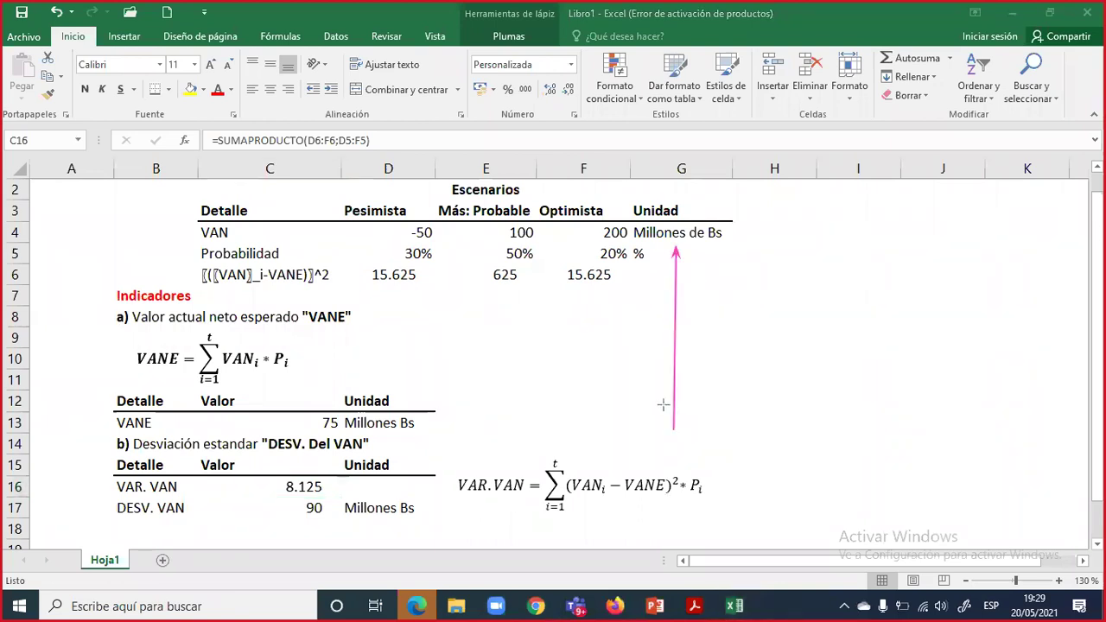
drag(666, 402, 909, 397)
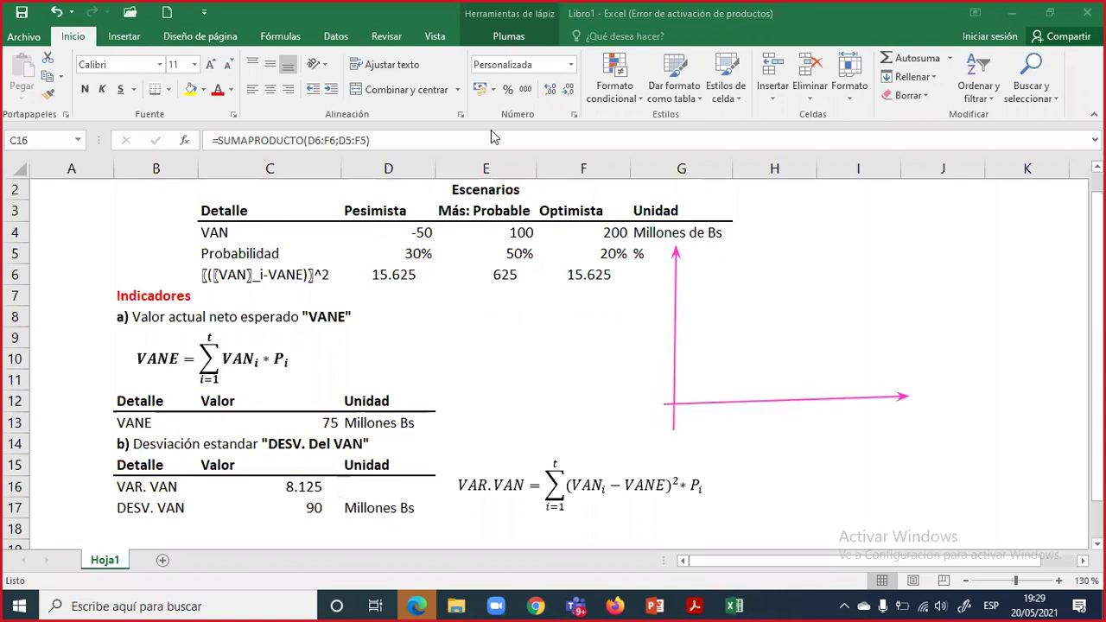
click(711, 273)
drag(696, 301, 700, 307)
click(696, 322)
click(723, 275)
click(723, 293)
click(708, 295)
click(714, 309)
click(711, 313)
click(705, 331)
click(695, 338)
click(692, 317)
click(717, 262)
click(733, 266)
click(708, 265)
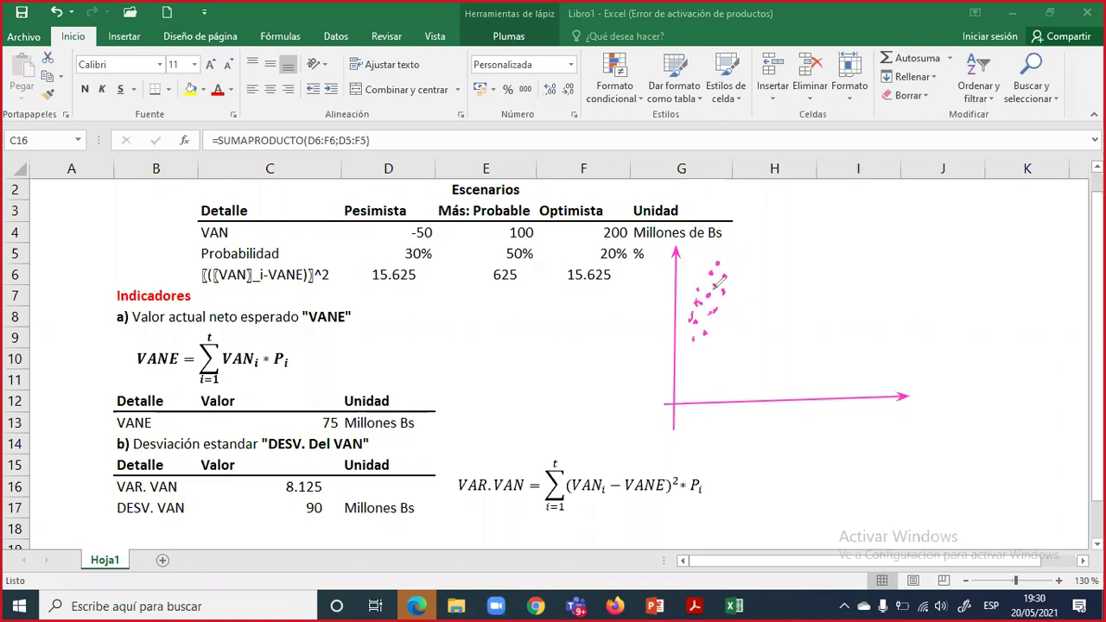
click(694, 345)
click(695, 322)
click(684, 338)
click(720, 253)
click(731, 265)
click(708, 321)
drag(948, 222, 945, 369)
key(ctrl+z)
key(ctrl+z)
key(ctrl+z)
- Sketch a second pair of arrow axes over columns J and K and fill it with widely scattered ink dots
drag(950, 410, 957, 211)
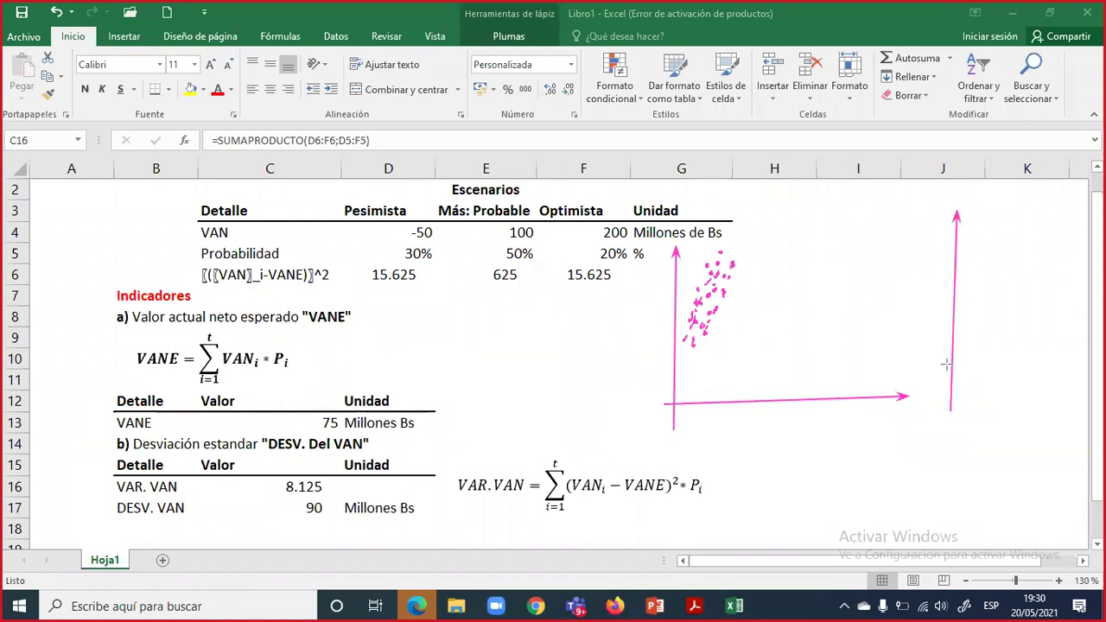
drag(947, 397, 1087, 395)
drag(1077, 401, 1088, 395)
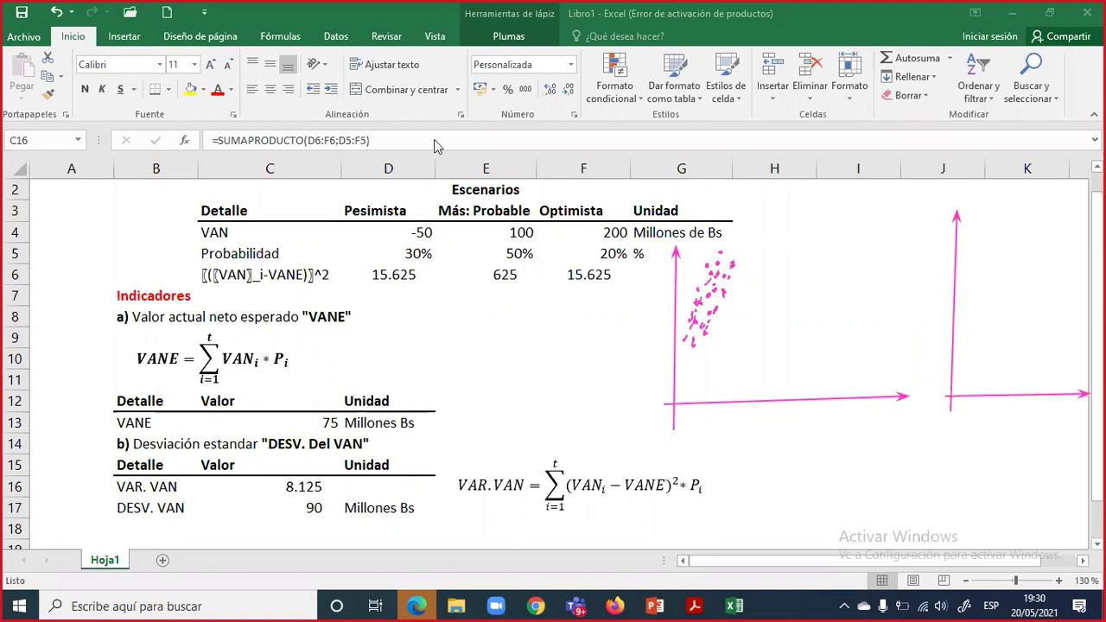
click(990, 266)
click(999, 299)
click(974, 292)
click(995, 286)
click(1024, 288)
click(1031, 309)
click(1002, 336)
click(978, 358)
click(967, 349)
click(972, 326)
click(973, 310)
click(968, 260)
click(977, 227)
click(1025, 228)
click(1005, 217)
click(1040, 260)
click(995, 244)
click(1010, 369)
click(1021, 335)
click(1049, 331)
click(1041, 307)
click(1048, 285)
click(1053, 242)
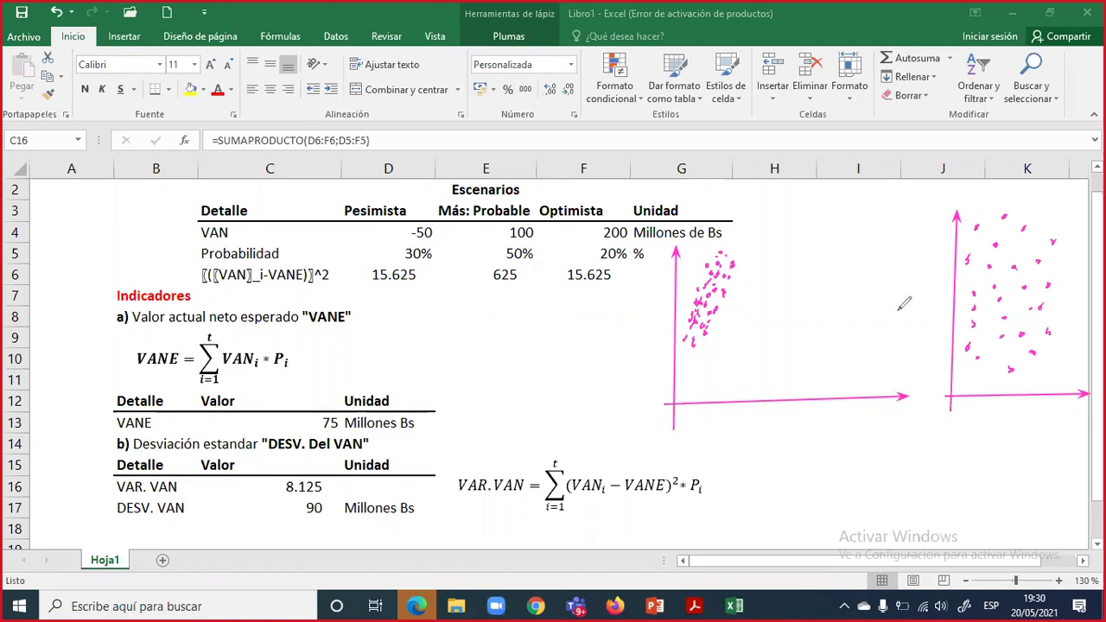
- Handwrite the label A under the clustered chart, B under the scattered chart, and "E-D" beside the A
drag(717, 453, 736, 439)
drag(1004, 413, 1003, 443)
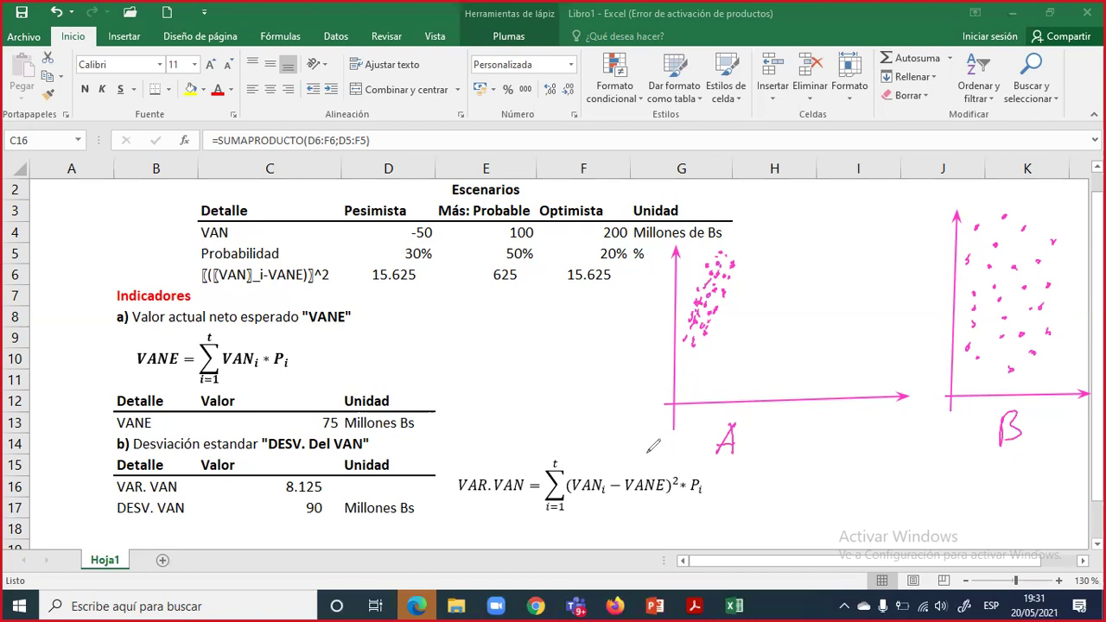
drag(647, 452, 657, 450)
drag(648, 460, 656, 465)
drag(658, 459, 671, 464)
- Handwrite the sample values "80-81-90-80" below chart A and "100-20-50-60" below chart B
drag(692, 505, 714, 509)
mouse_move(725, 501)
mouse_down()
mouse_move(732, 517)
mouse_move(758, 519)
mouse_move(772, 504)
mouse_move(804, 517)
mouse_up()
click(741, 511)
click(783, 511)
drag(816, 500, 816, 501)
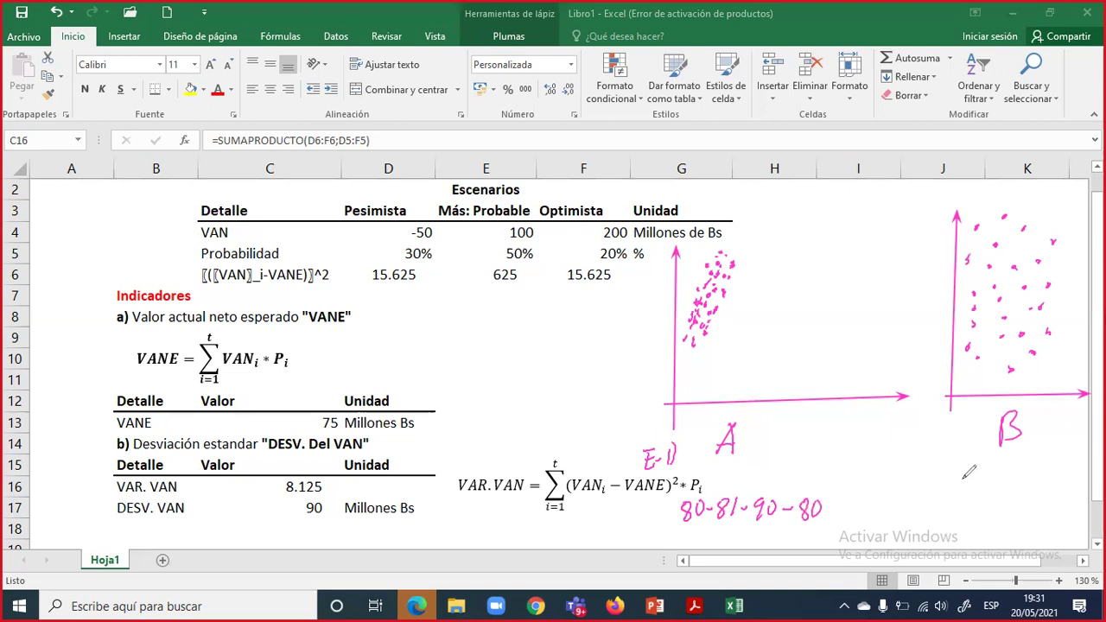
drag(946, 483, 944, 498)
drag(956, 484, 954, 486)
mouse_move(969, 484)
mouse_down()
mouse_move(991, 499)
mouse_move(1003, 486)
mouse_up()
drag(1010, 490, 1039, 487)
drag(1049, 490, 1077, 486)
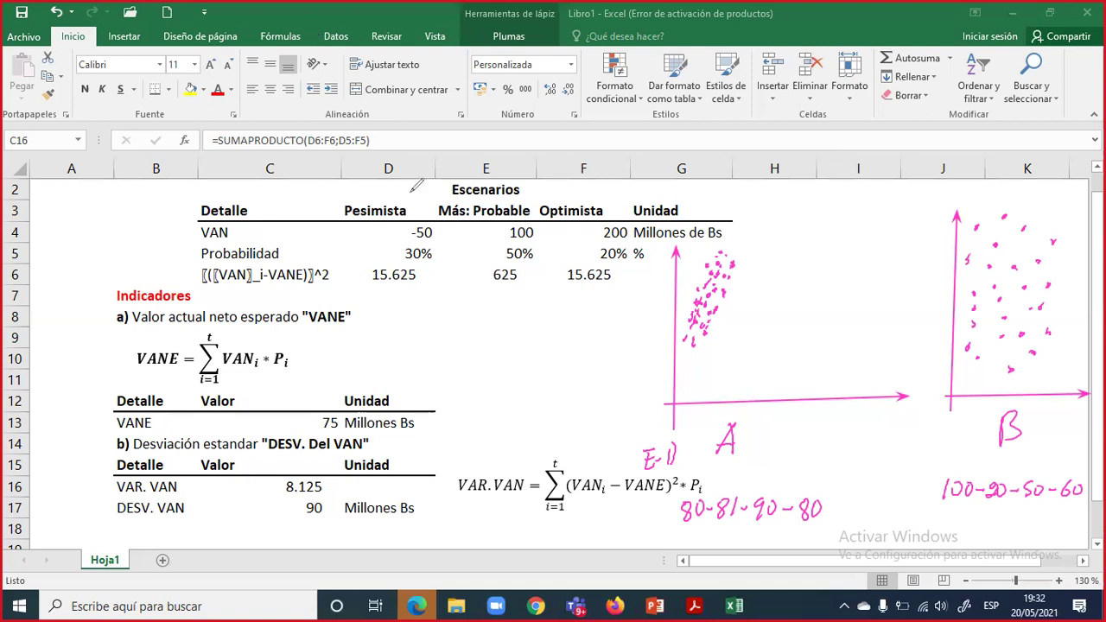
mouse_move(403, 8)
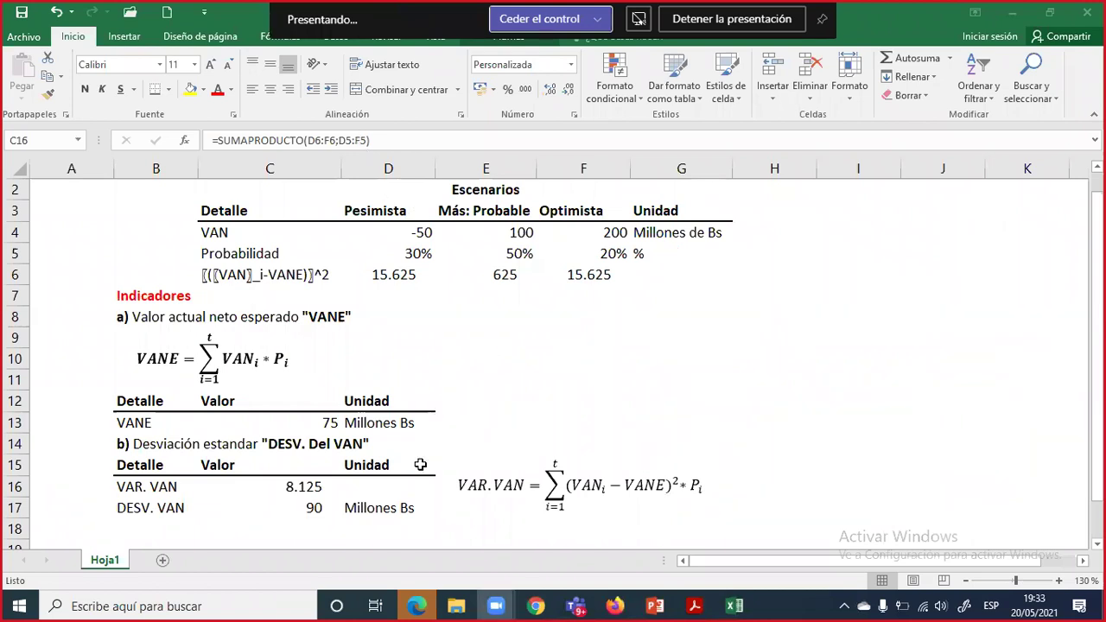
drag(157, 508, 395, 507)
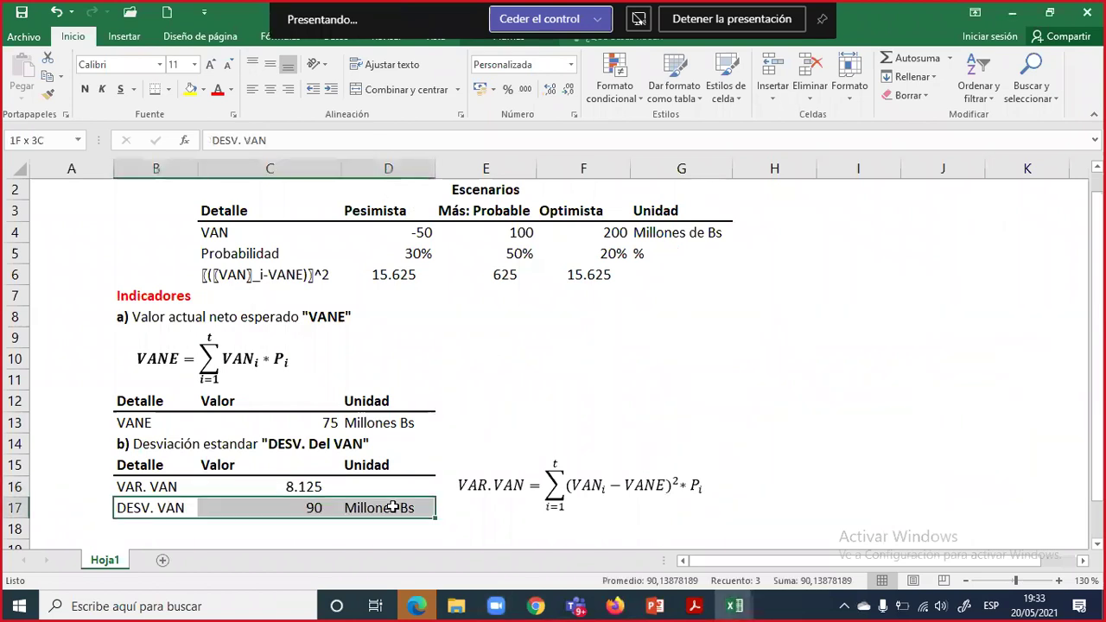
click(284, 510)
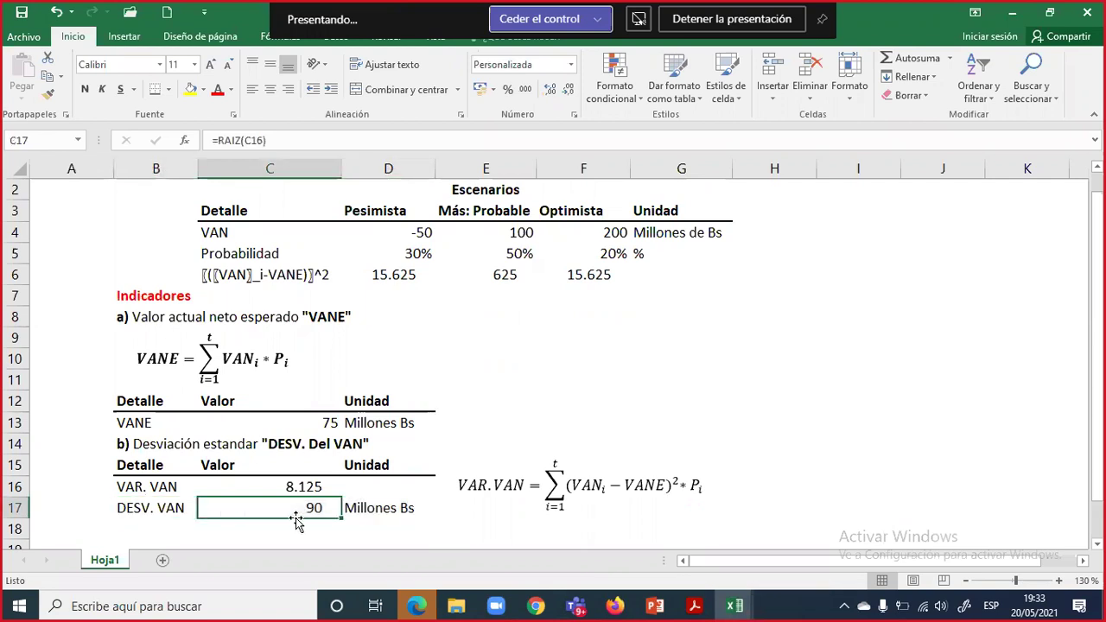
- Enter the label "Mejor Escenario" in B18, below DESV. VAN, and move to the row's unit cell D18
click(157, 528)
drag(157, 527, 392, 526)
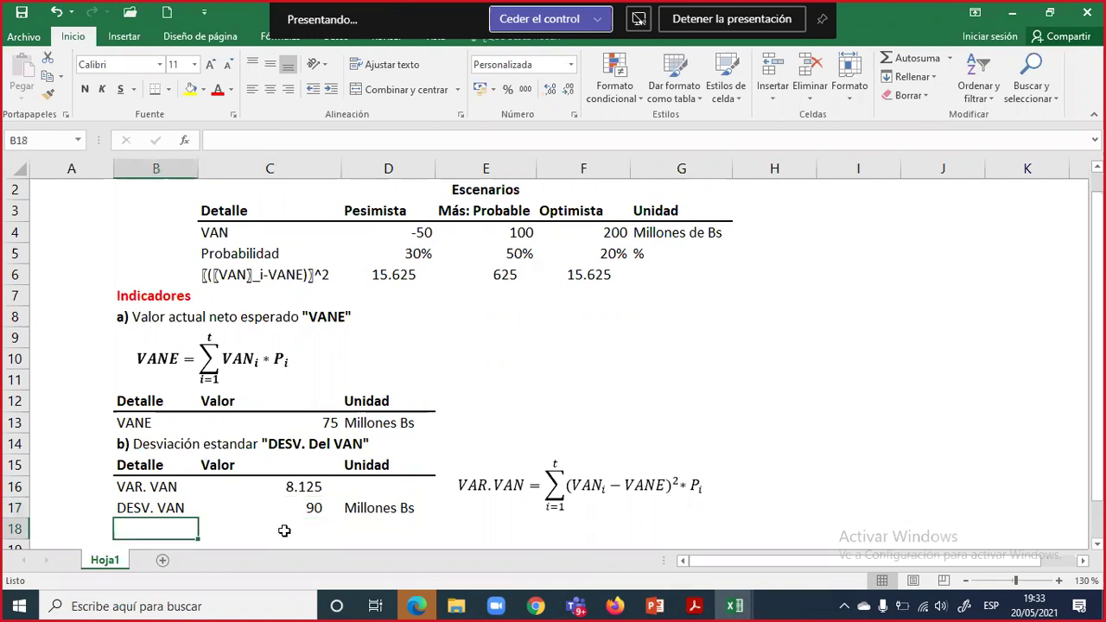
click(179, 531)
text(M)
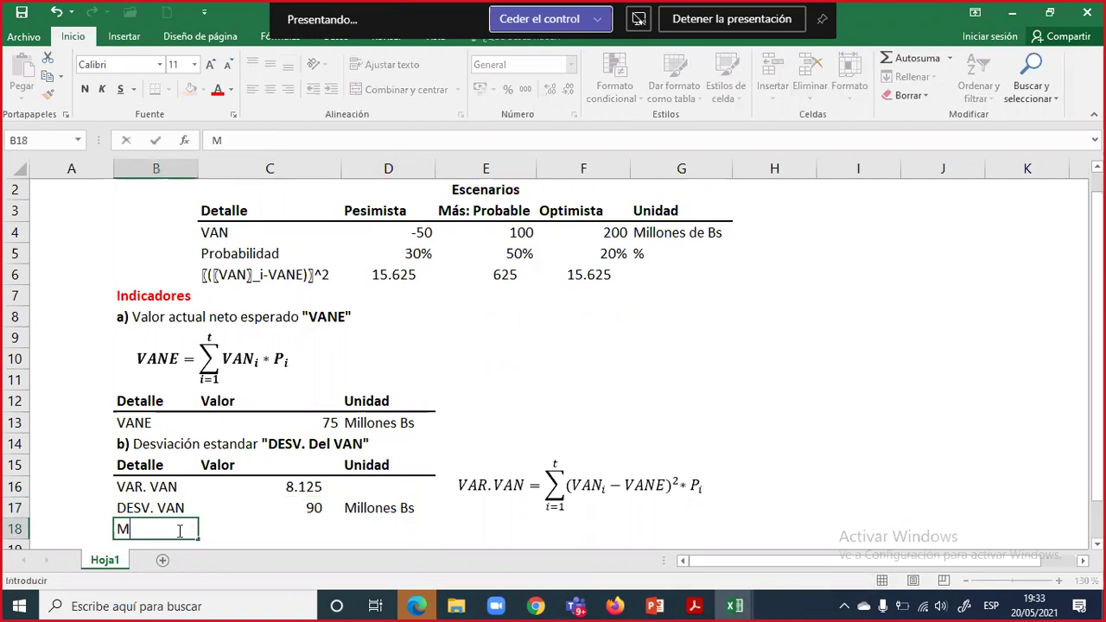
text(ejor Escenario)
key(Tab)
key(Tab)
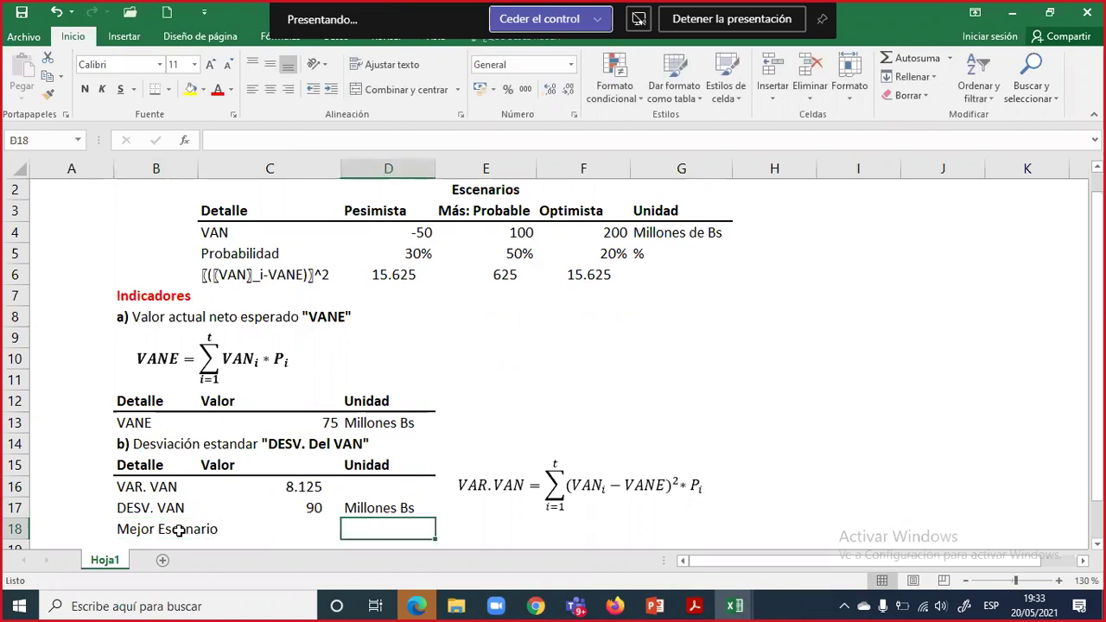
- Fill the Mejor Escenario unit cell D18 with a formula referencing the unit above it in D17
text(=)
key(Up)
key(Return)
key(Left)
key(Up)
- Calculate the Mejor Escenario value in C18 with the formula =C13+C17 and open the formula to inspect it
text(=)
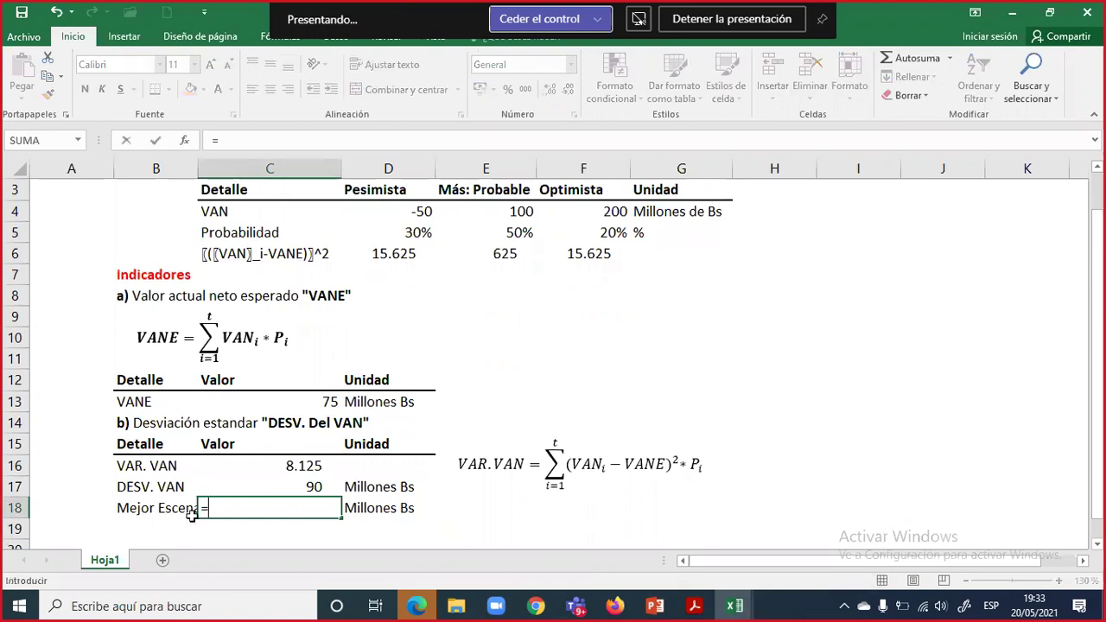
click(303, 401)
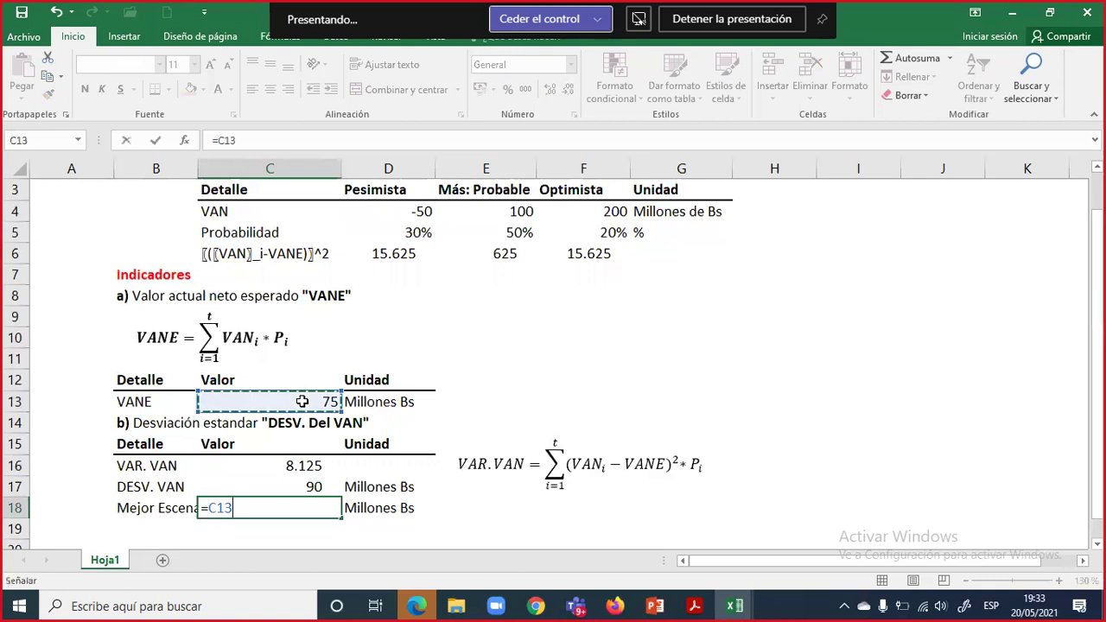
text(+)
key(Up)
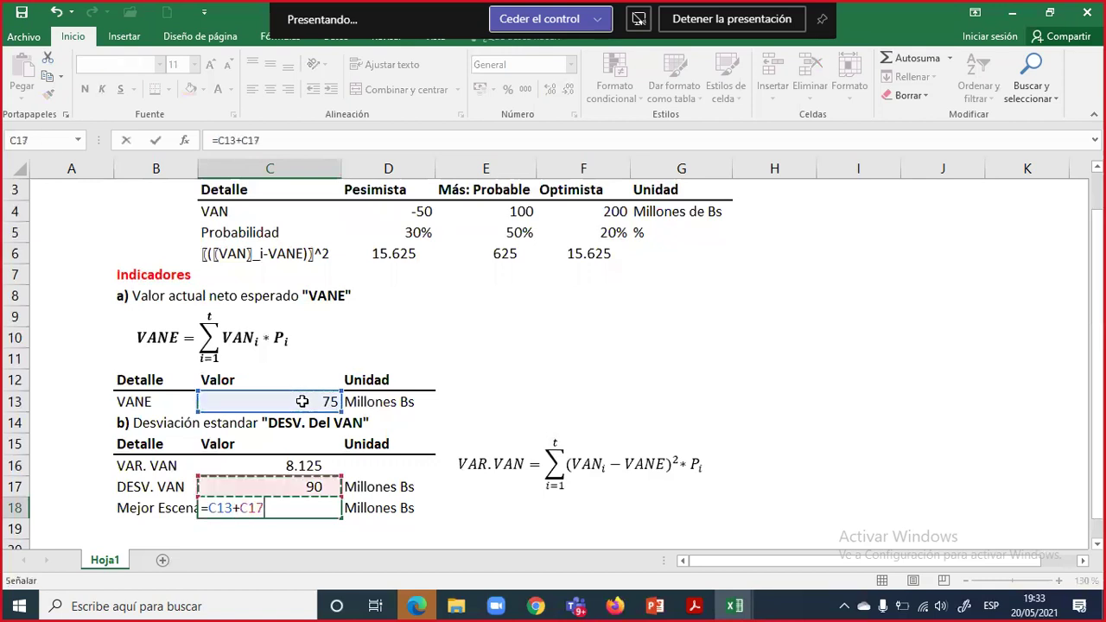
key(Return)
key(Up)
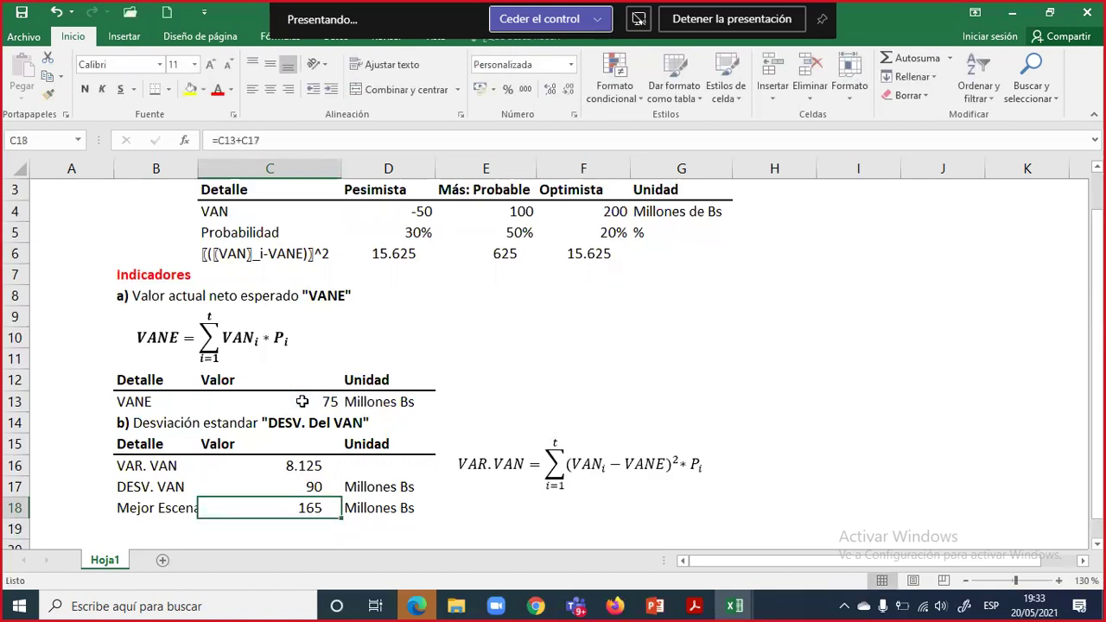
double_click(321, 507)
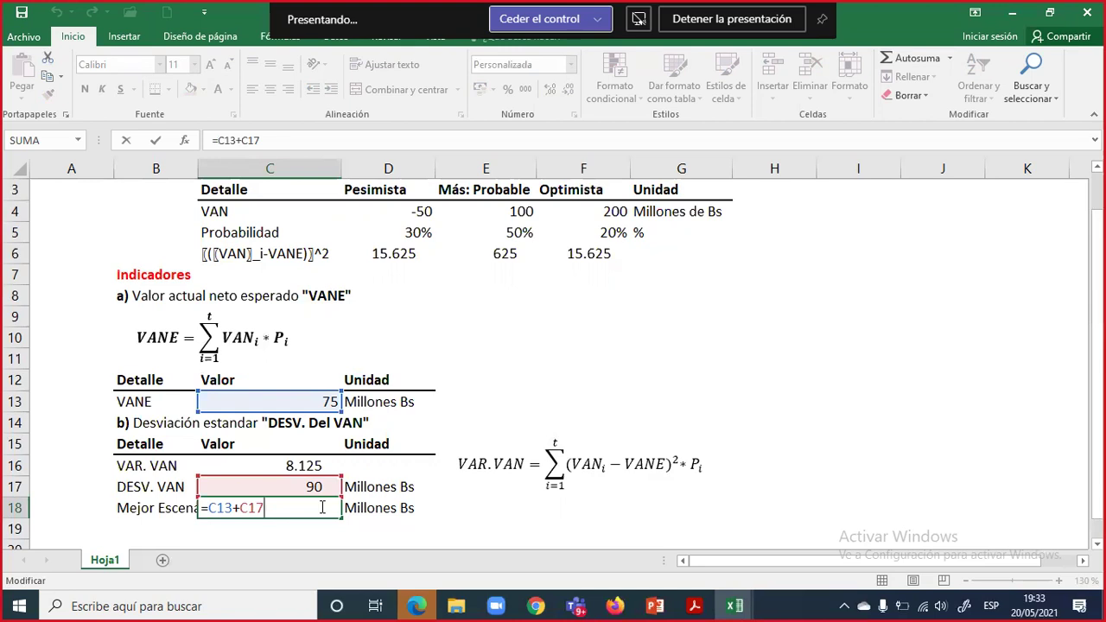
- Enter the label "Peor Escanrio" in B19, below Mejor Escenario
key(shift+Tab)
key(Down)
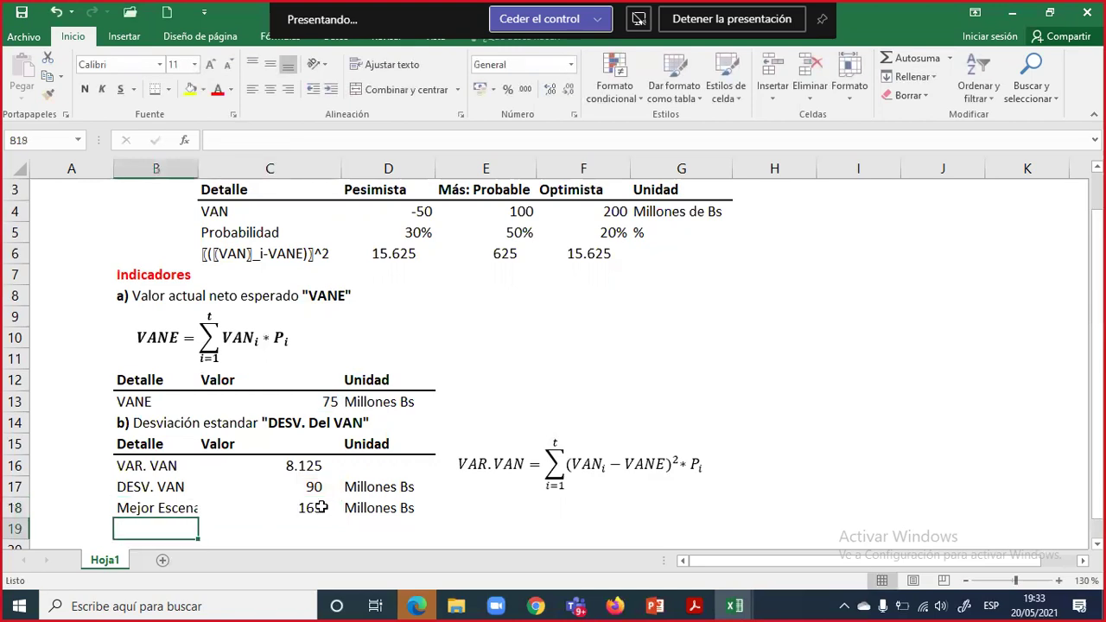
text(Pero)
key(BackSpace)
key(BackSpace)
text(or)
text(Escanrio)
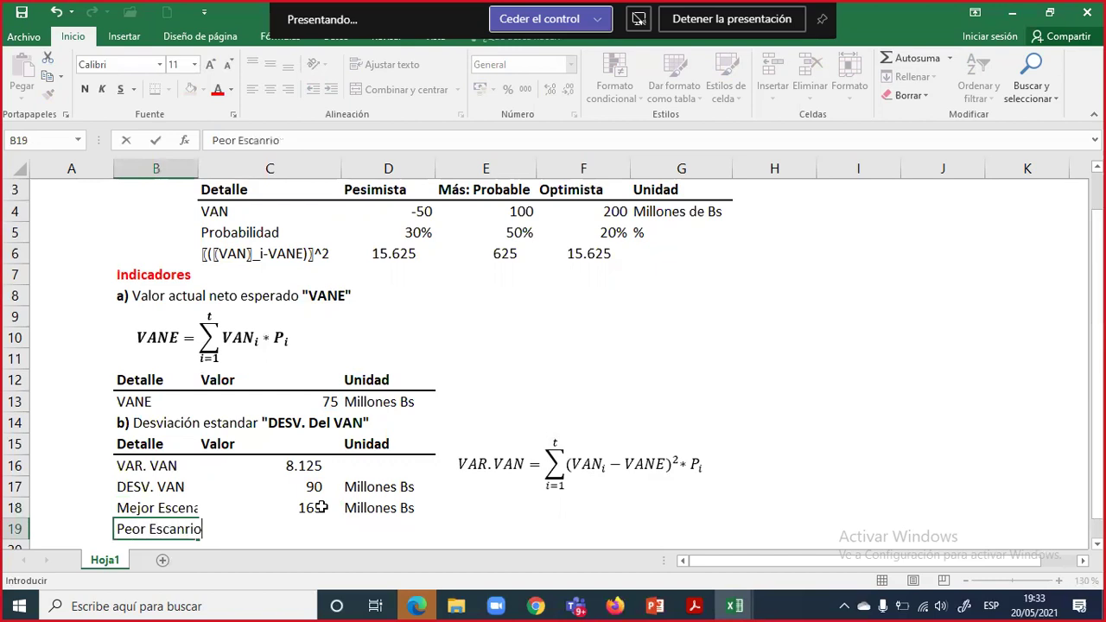
click(374, 446)
- Narrow column A and widen column B so the scenario labels fit
drag(96, 168, 65, 169)
drag(148, 170, 177, 170)
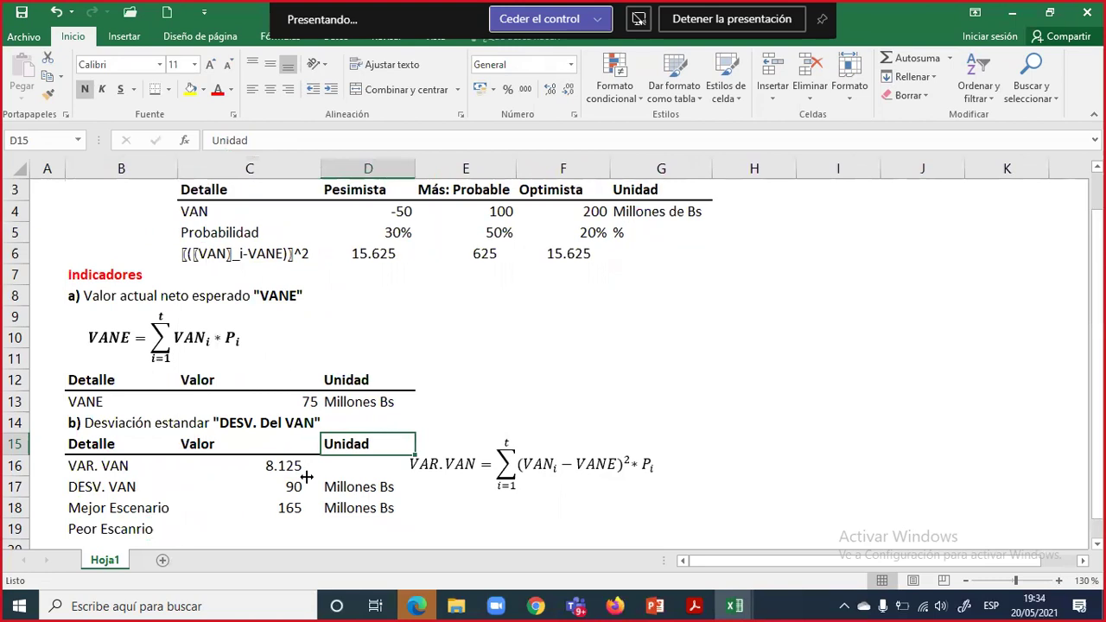
- Calculate the worst-scenario value in C19 as VANE minus DESV. VAN, using =C13-C17
click(294, 522)
text(=)
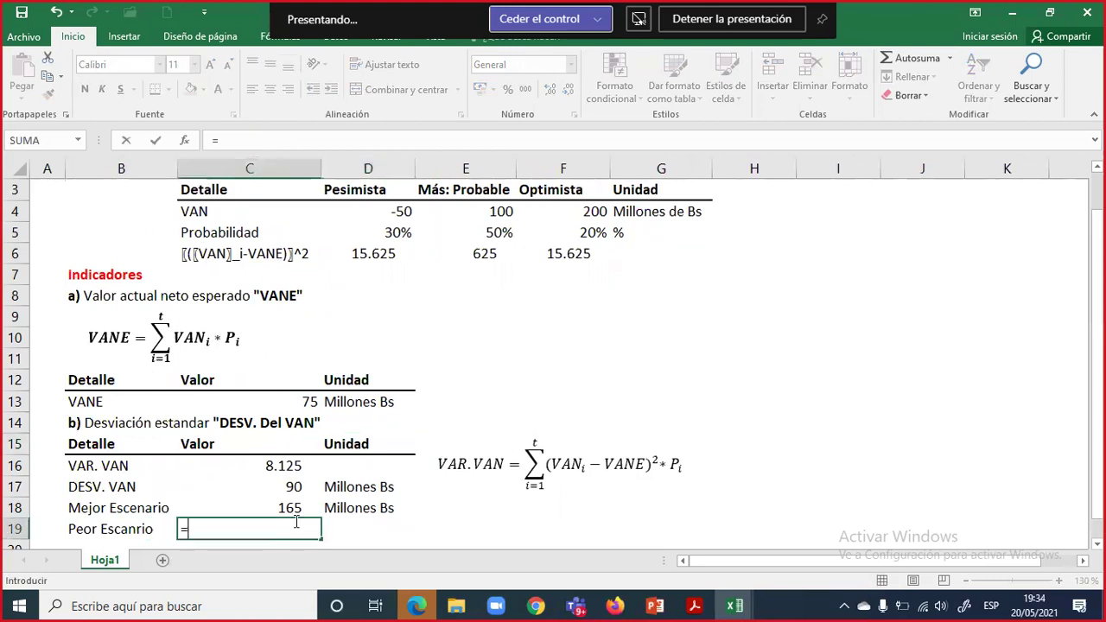
click(319, 410)
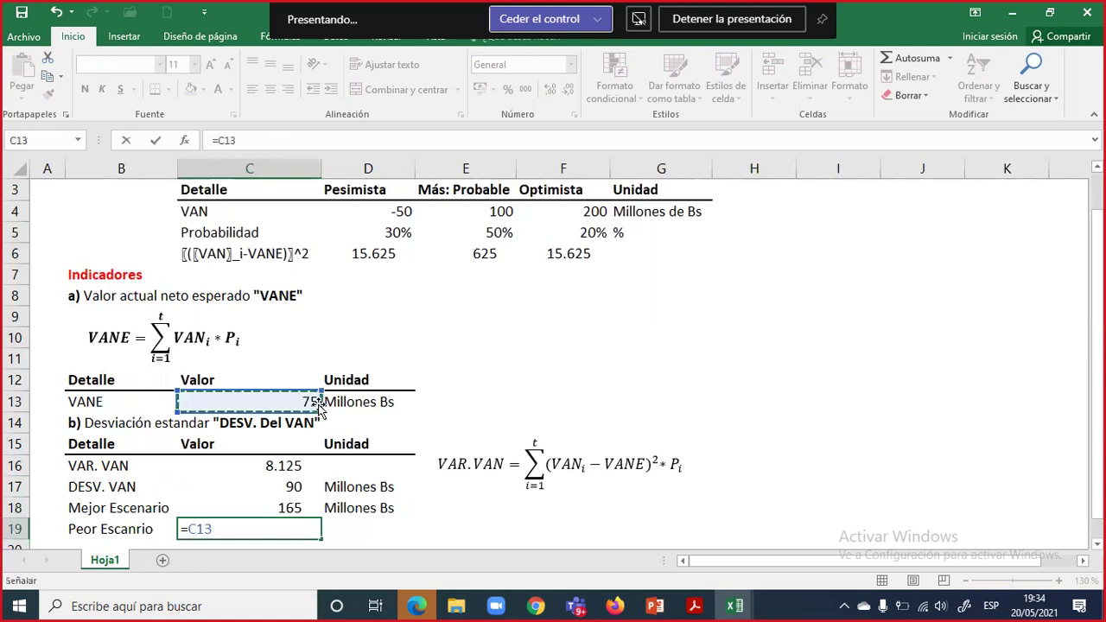
text(-)
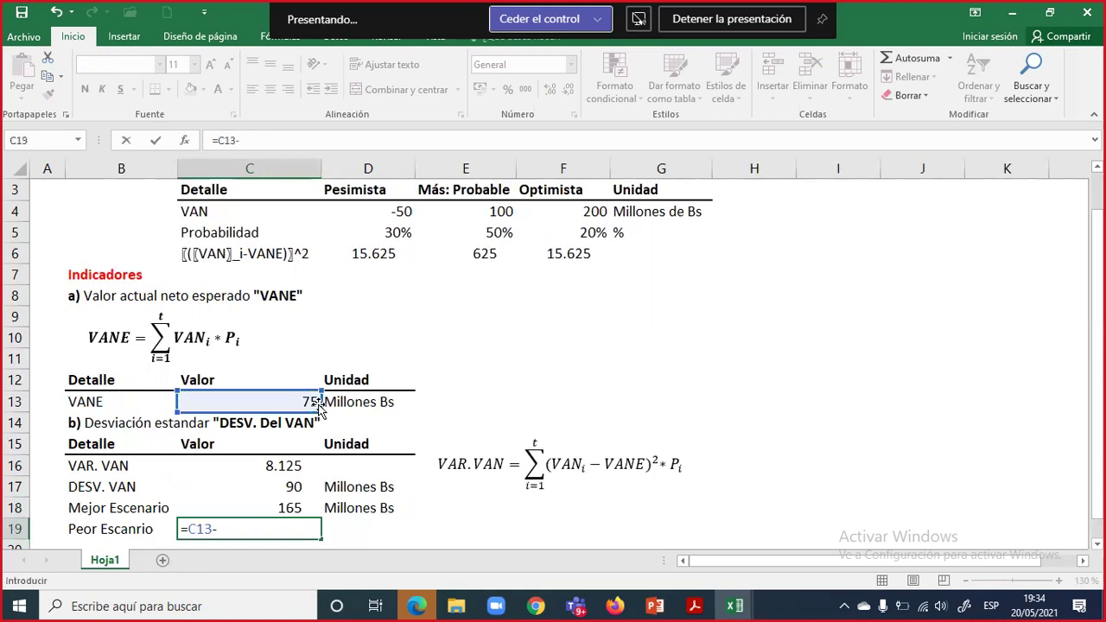
click(280, 493)
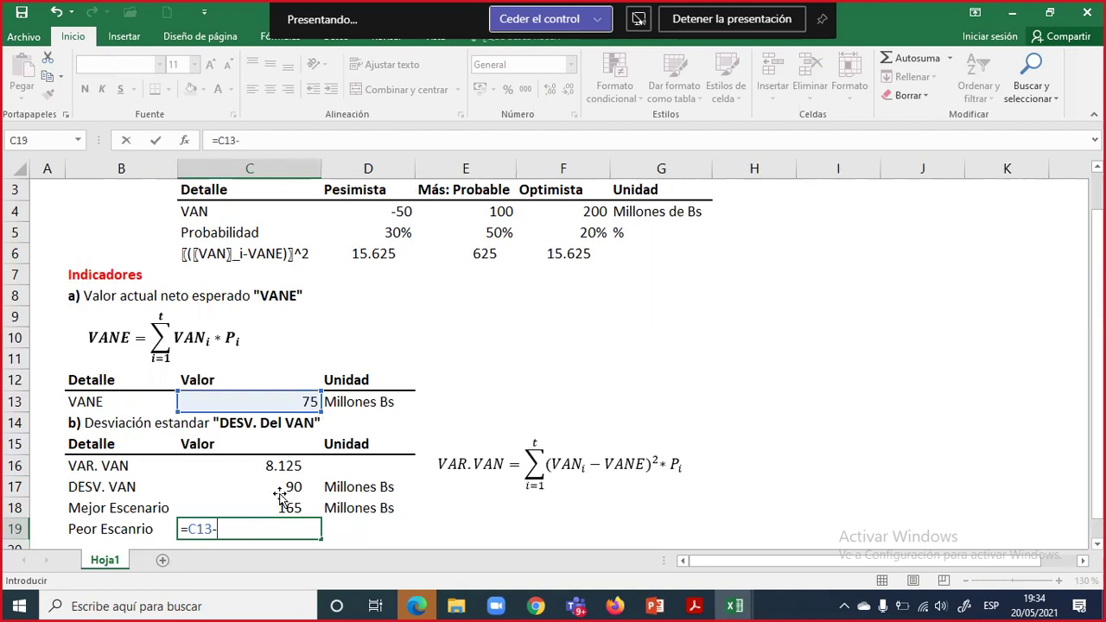
key(Return)
- Fill the worst-scenario unit cell D19 with a formula referencing the unit above it in D18
key(Up)
key(Right)
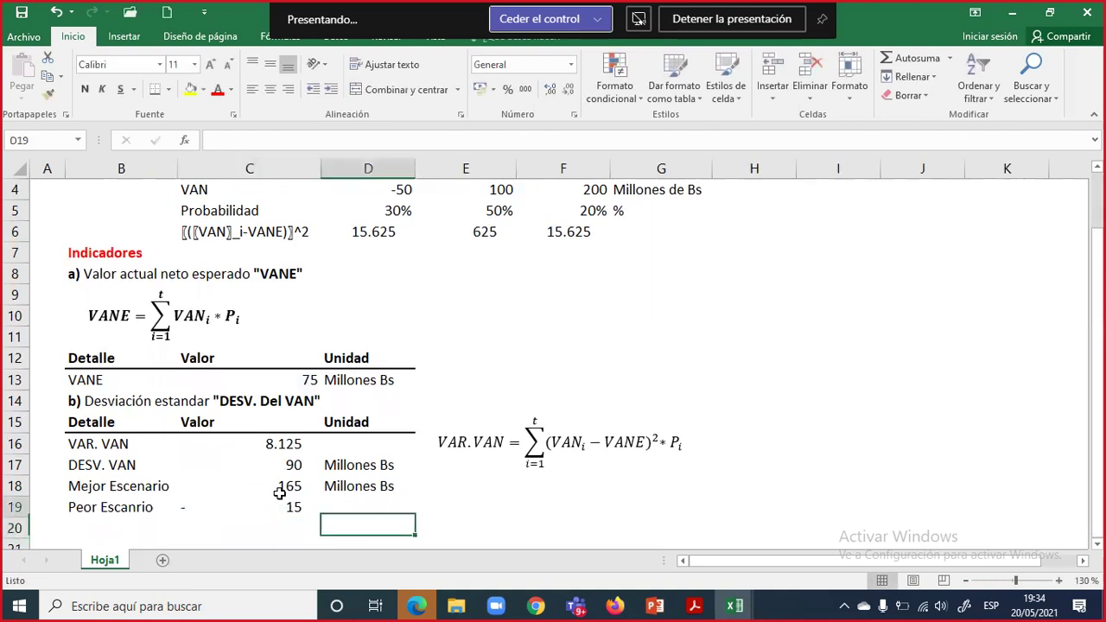
text(=)
key(Up)
key(Return)
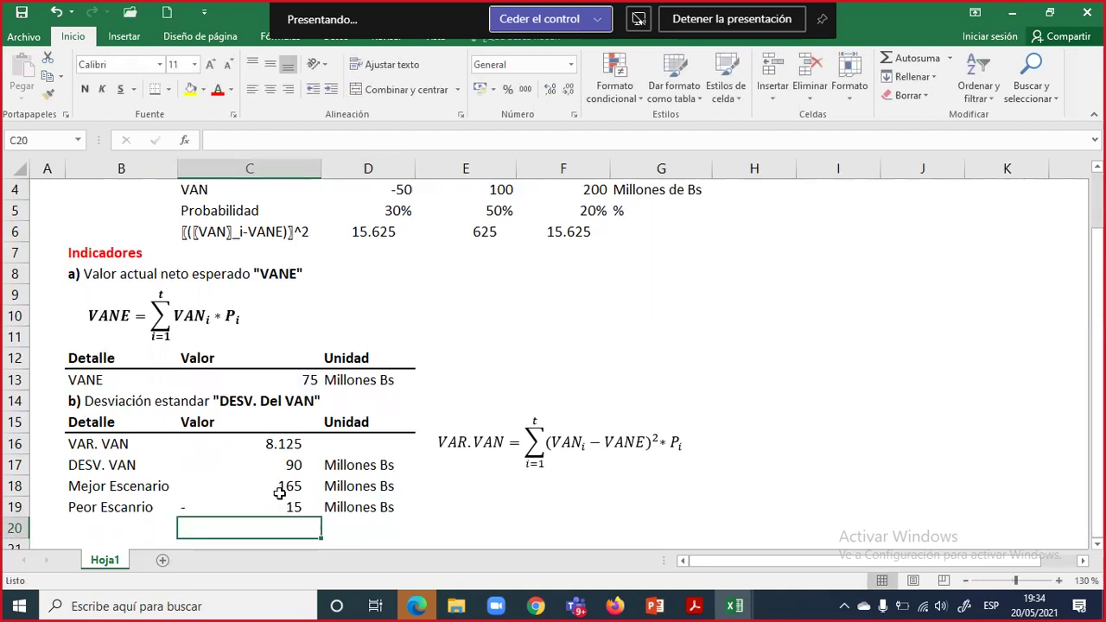
- Review the DESV. VAN value in C17 and highlight the Mejor Escenario row, B18:D18
click(279, 494)
key(Up)
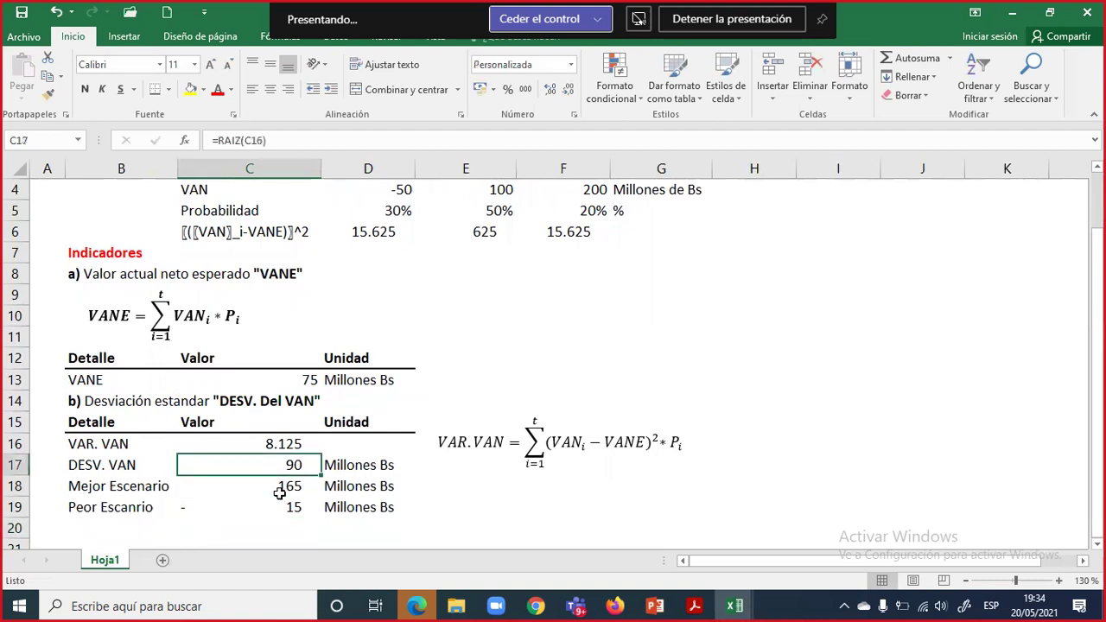
key(Down)
key(Left)
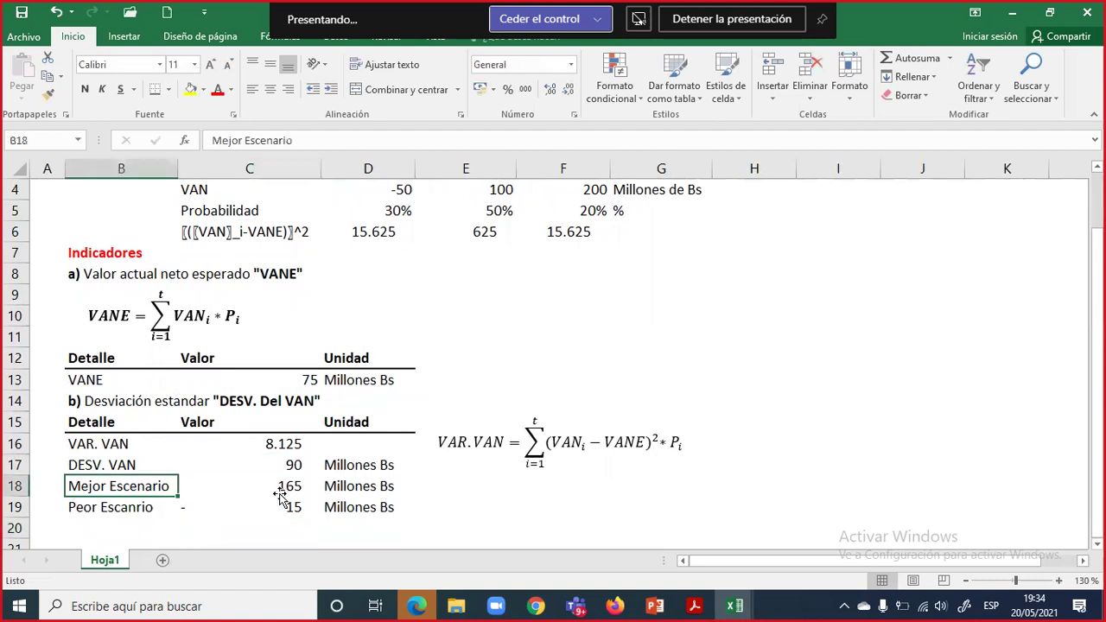
key(shift+Right)
key(shift+Right)
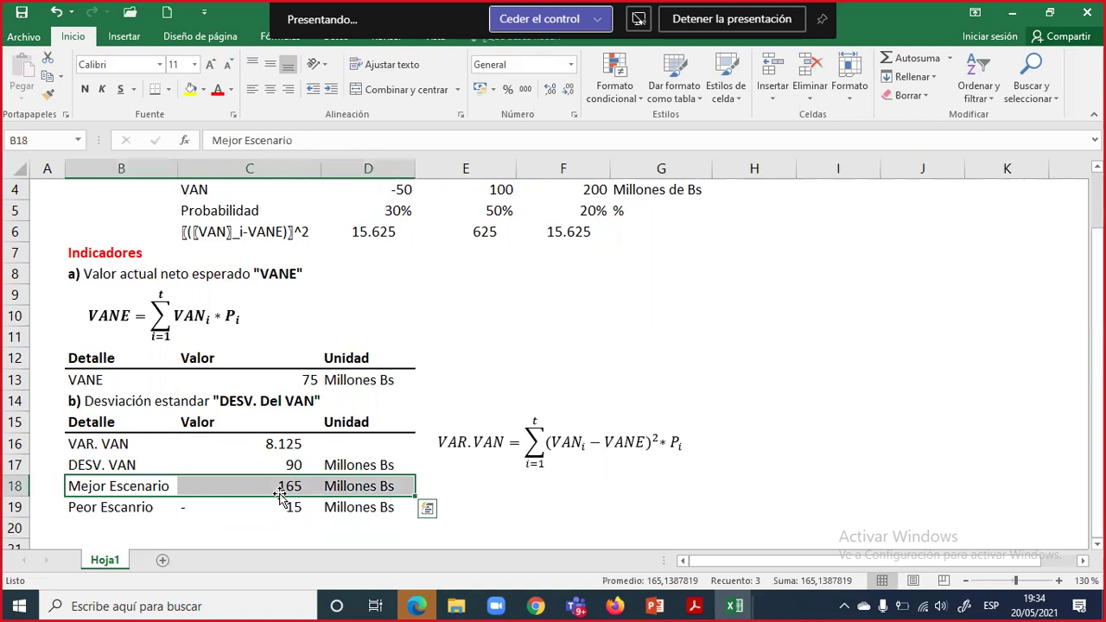
key(Down)
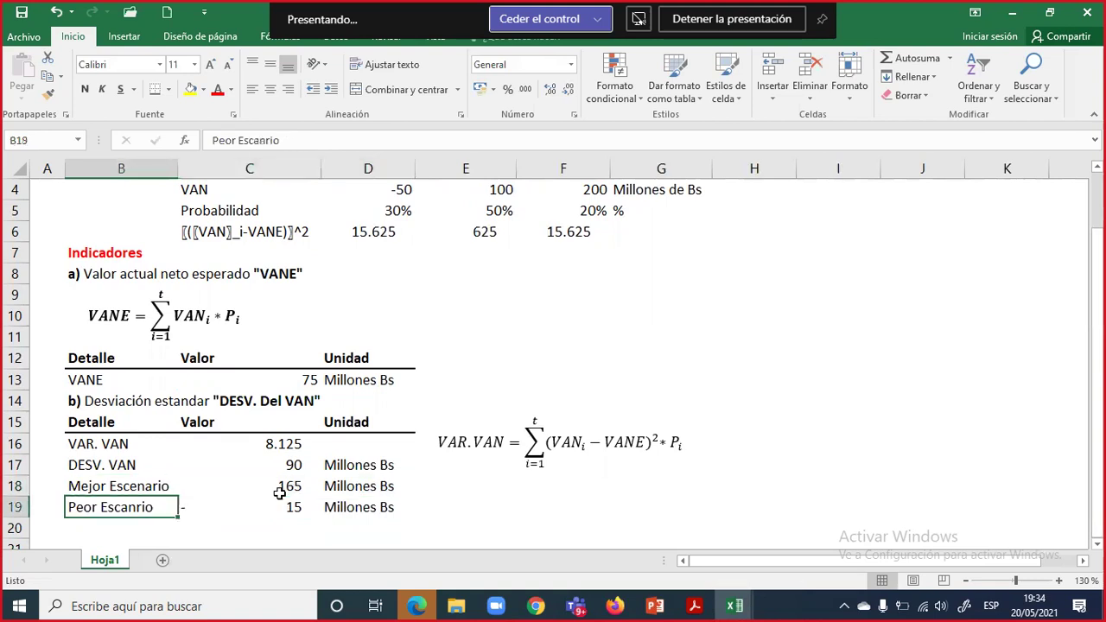
- Change the worst-scenario label in B19 to "Peor Escanario"
double_click(139, 507)
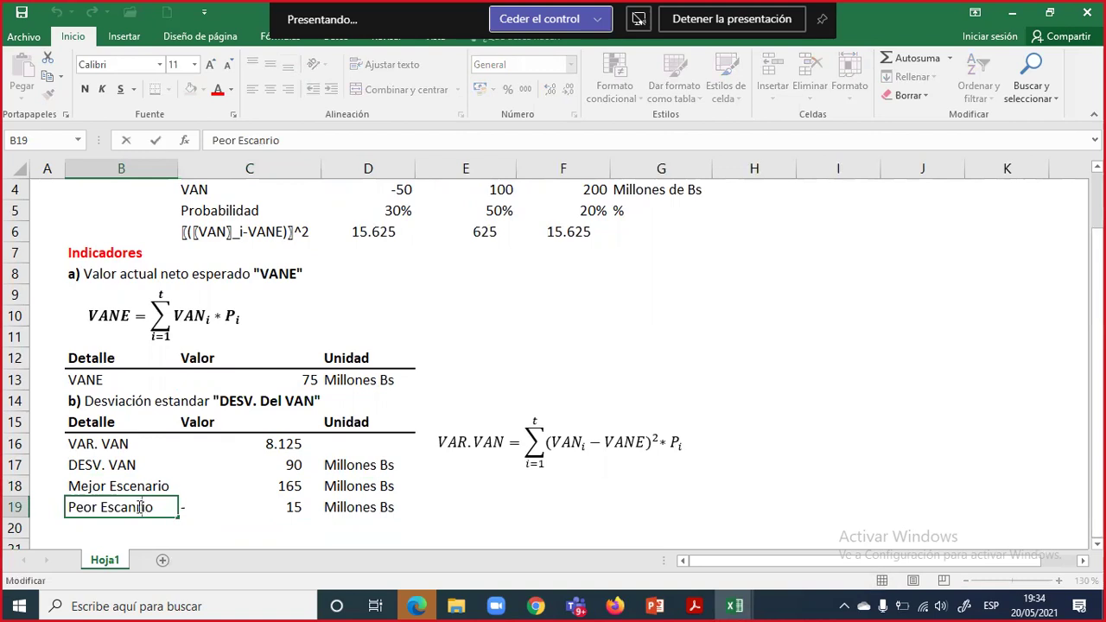
text(a)
key(Return)
- Highlight the Peor Escanario, DESV. VAN and Mejor Escenario rows one after another across columns B to D
key(Right)
key(Right)
key(Left)
key(Left)
key(Up)
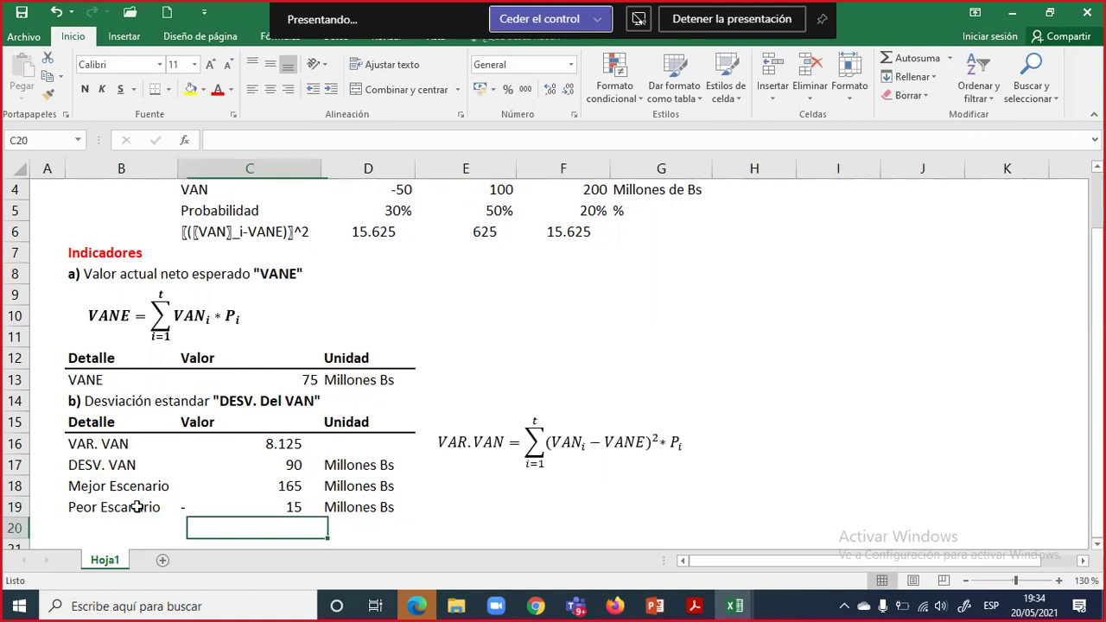
key(shift+Right)
key(shift+Right)
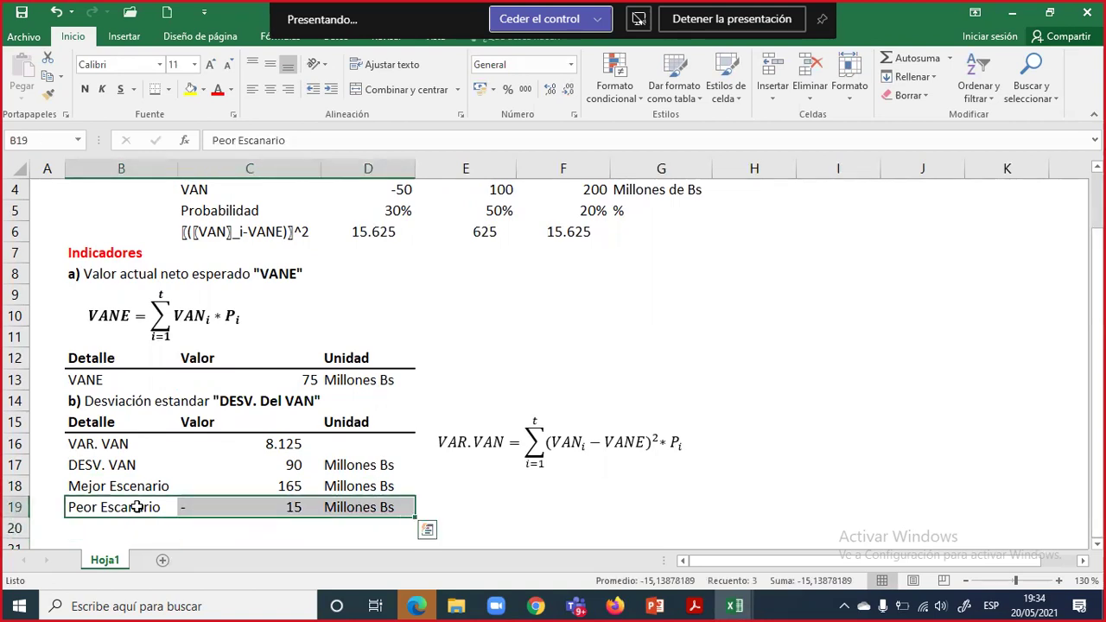
key(Up)
key(Up)
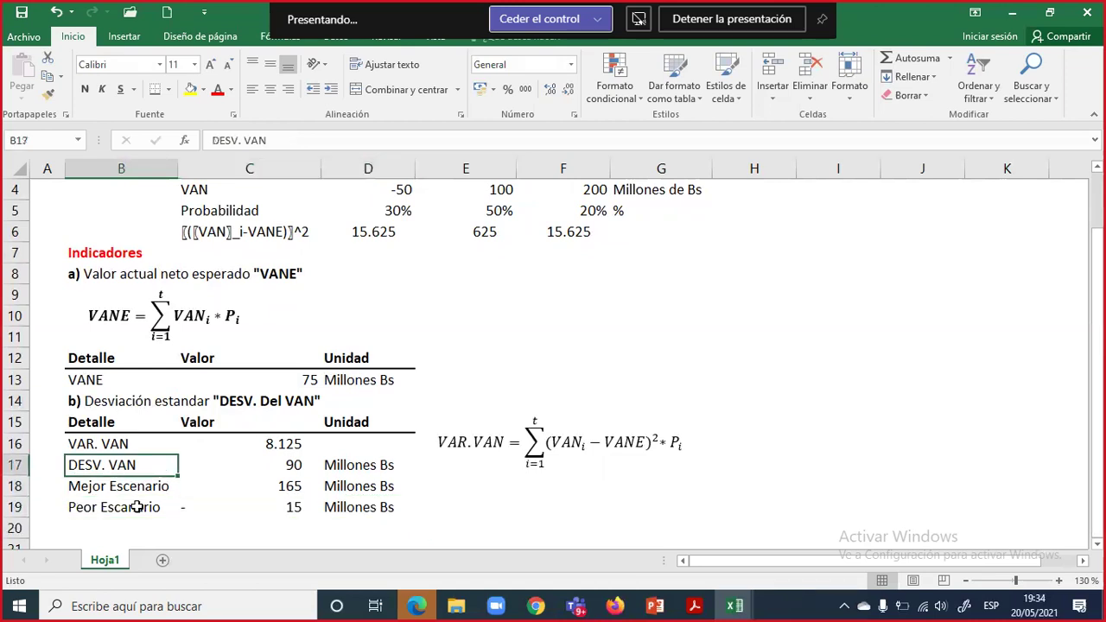
key(shift+Right)
key(shift+Right)
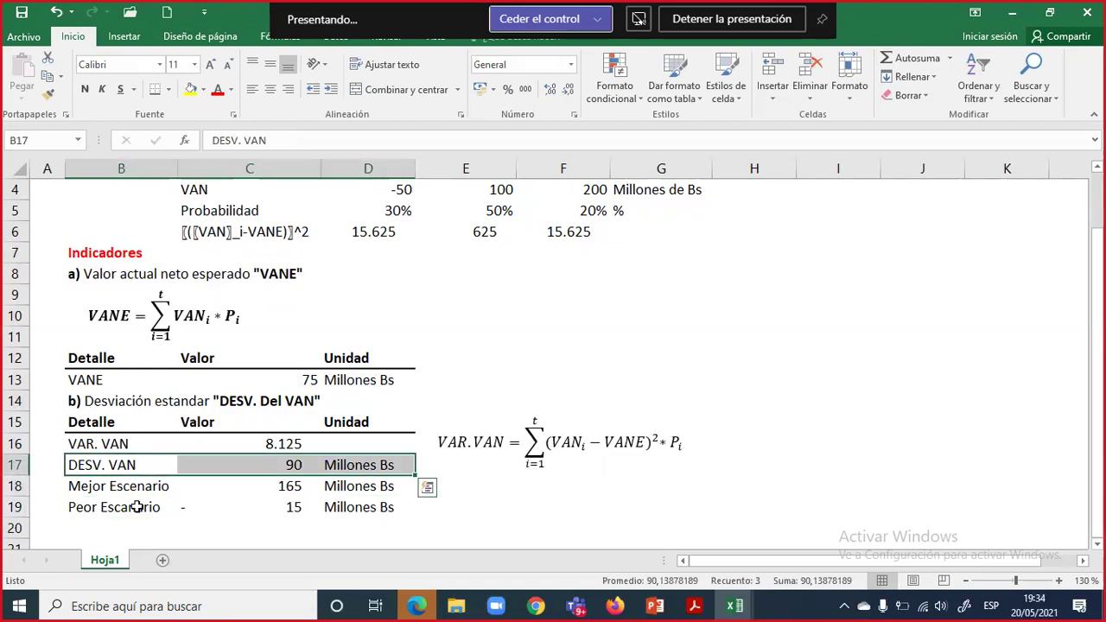
key(Down)
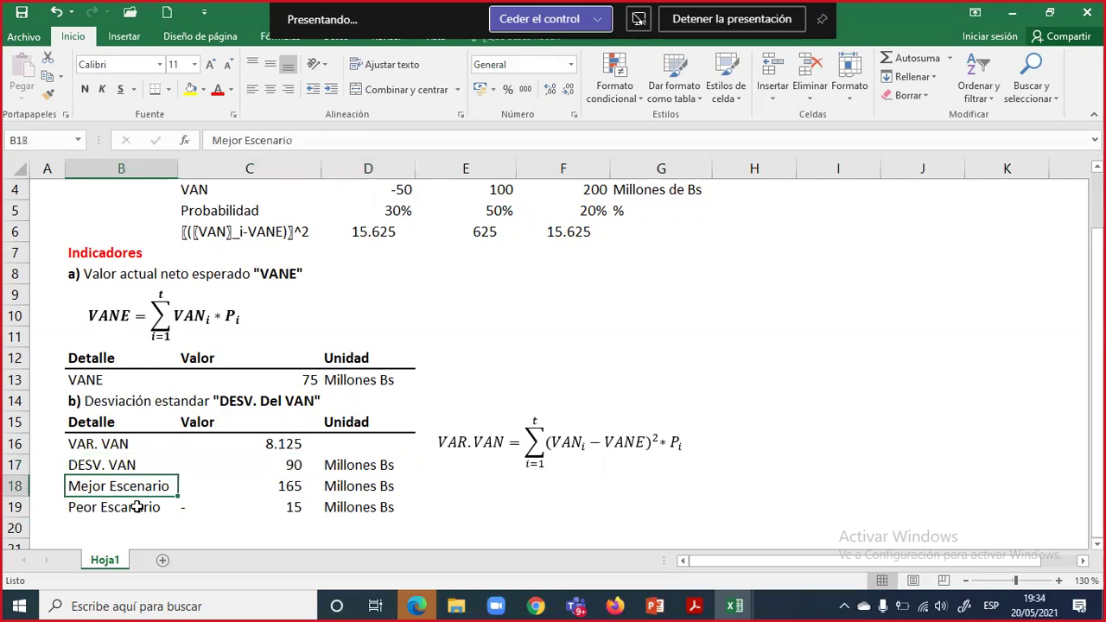
key(shift+Right)
key(shift+Right)
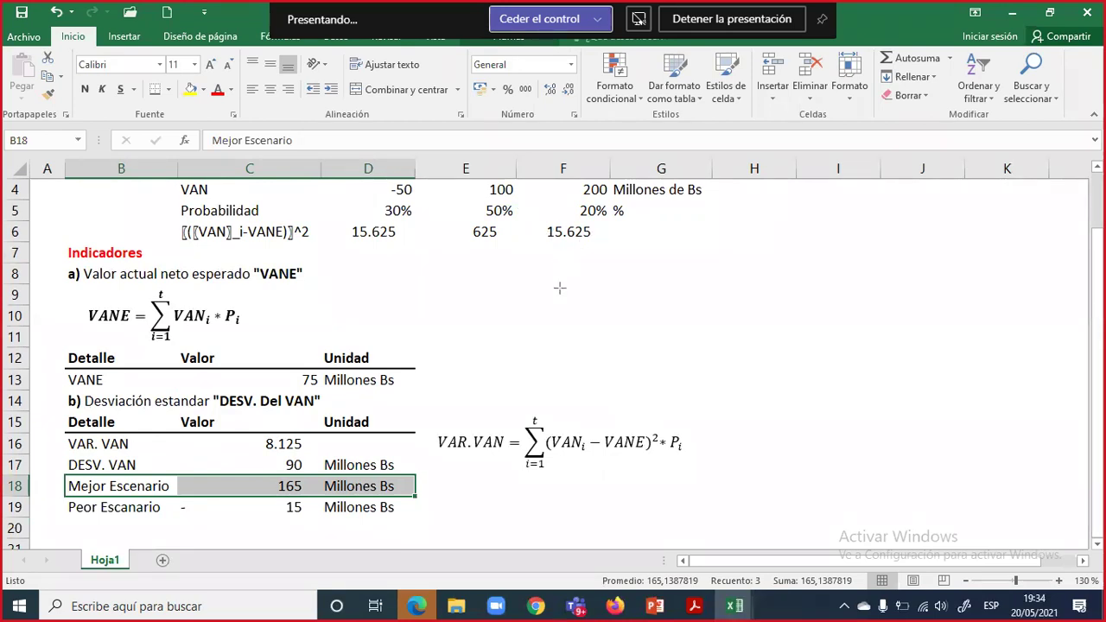
- Sketch a horizontal pink timeline arrow over columns F to I, handwriting 0 at its start, t under its tip and "VANE=75" beside it
drag(541, 313, 824, 312)
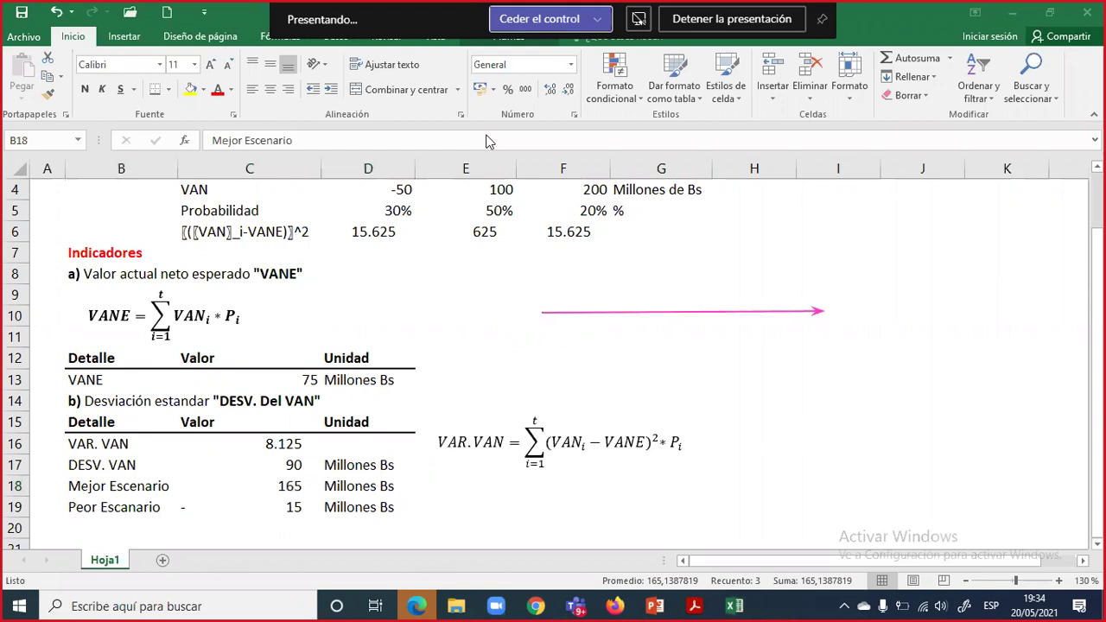
drag(542, 316, 541, 318)
drag(804, 326, 811, 332)
drag(831, 295, 841, 296)
mouse_move(846, 315)
mouse_down()
mouse_move(856, 299)
mouse_move(862, 315)
mouse_move(878, 298)
mouse_move(885, 314)
mouse_move(914, 299)
mouse_move(940, 310)
mouse_up()
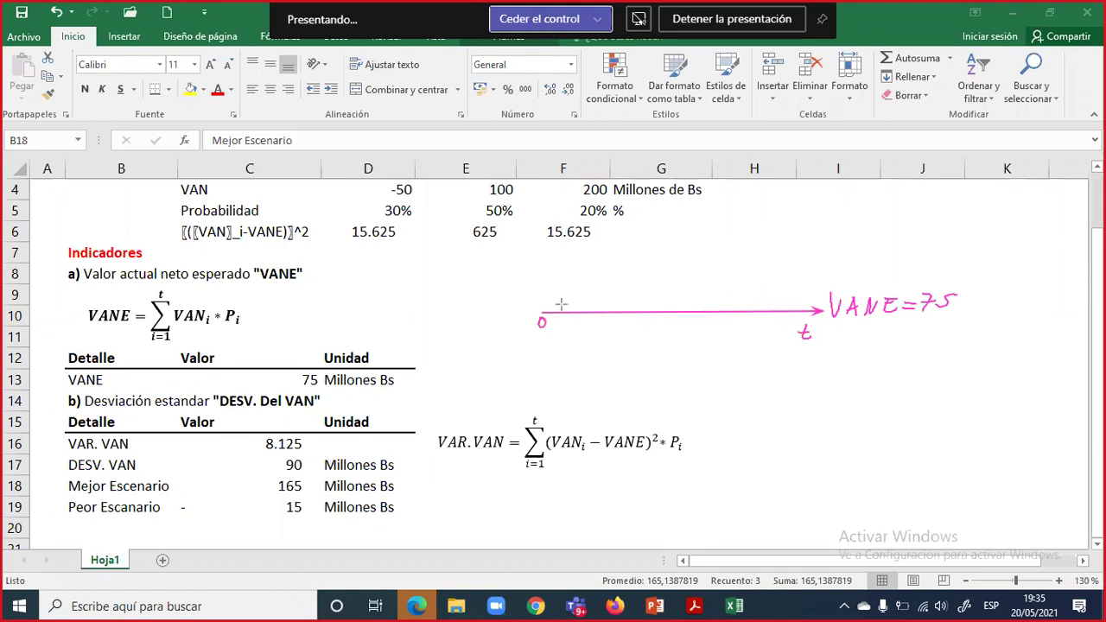
- Draw a green arrow rising from the timeline's origin and handwrite "VANE=165" at its tip
drag(541, 312, 830, 251)
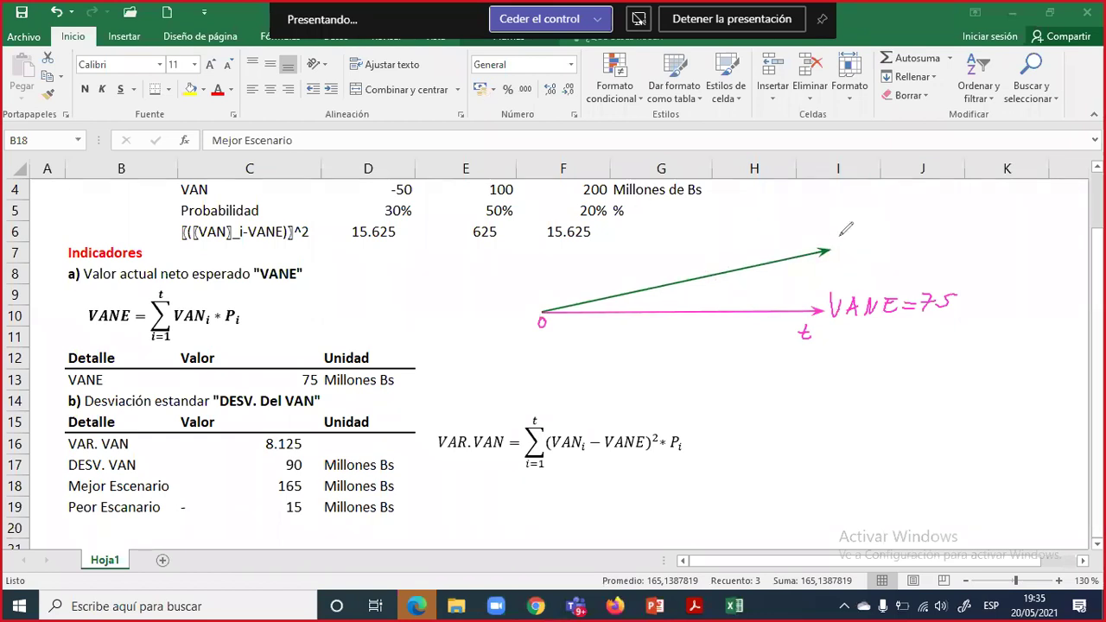
drag(837, 231, 852, 229)
mouse_move(853, 250)
mouse_down()
mouse_move(860, 232)
mouse_move(867, 248)
mouse_move(892, 231)
mouse_up()
drag(913, 230, 913, 244)
drag(904, 237, 931, 232)
drag(922, 238, 976, 239)
drag(981, 225, 990, 223)
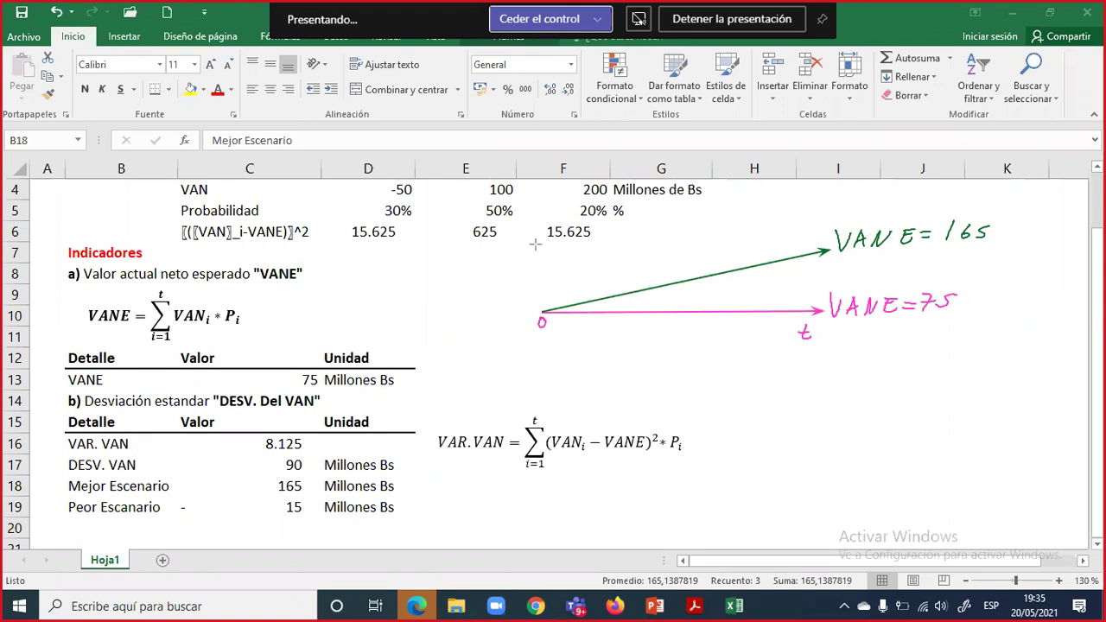
- Draw a green arrow descending from the timeline's origin and handwrite "VANE=-15" at its tip
drag(550, 310, 696, 362)
drag(548, 311, 816, 373)
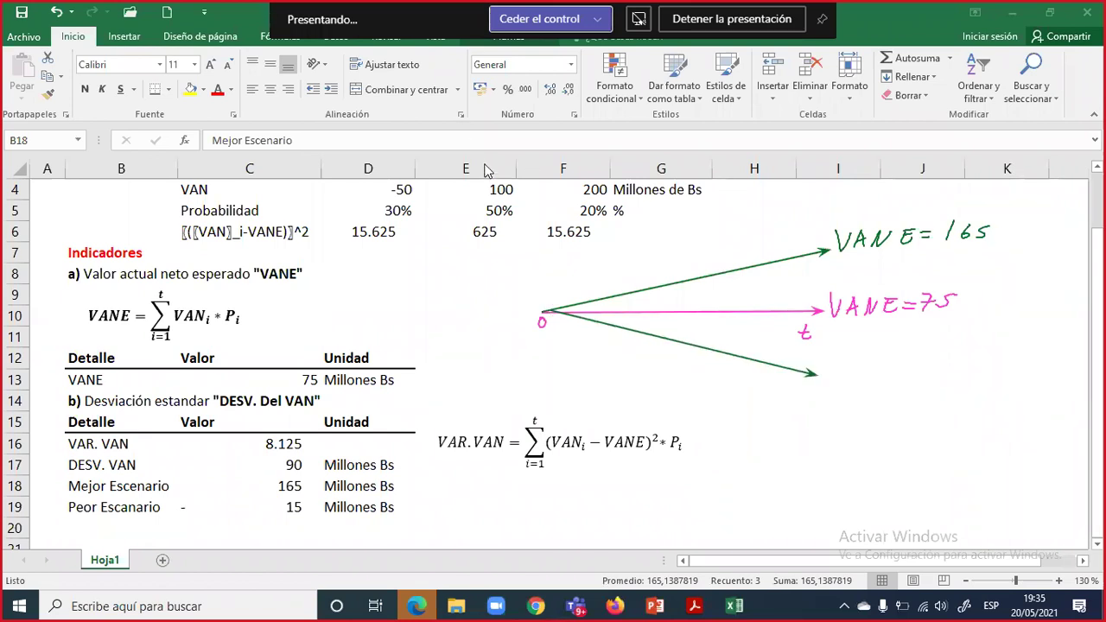
drag(832, 353, 862, 381)
mouse_move(852, 370)
mouse_down()
mouse_move(881, 356)
mouse_move(904, 377)
mouse_move(925, 359)
mouse_up()
drag(911, 368, 950, 373)
click(953, 351)
mouse_move(962, 355)
mouse_down()
mouse_move(959, 372)
mouse_move(974, 352)
mouse_up()
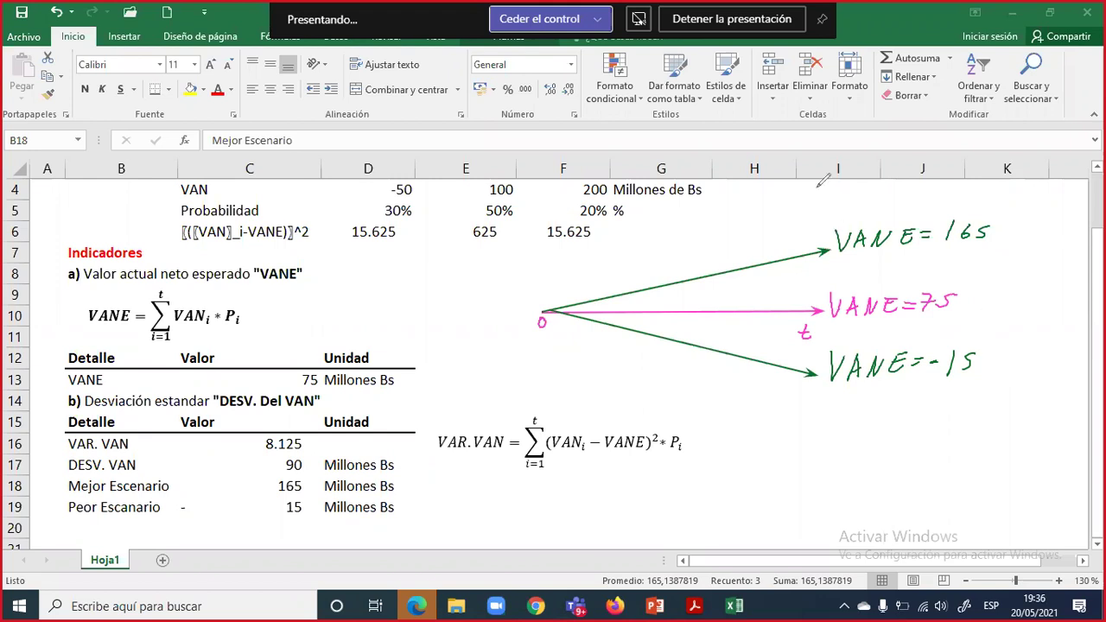
- Clear the ink sketch from the screen and highlight the DESV. VAN row, B17:D17
key(Escape)
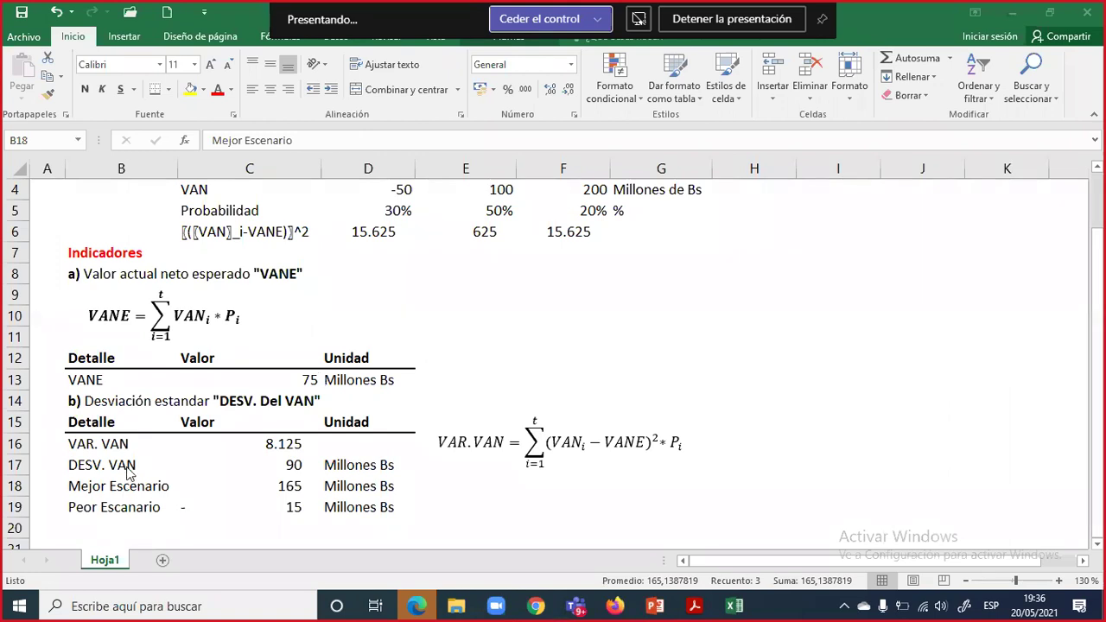
drag(121, 466, 149, 465)
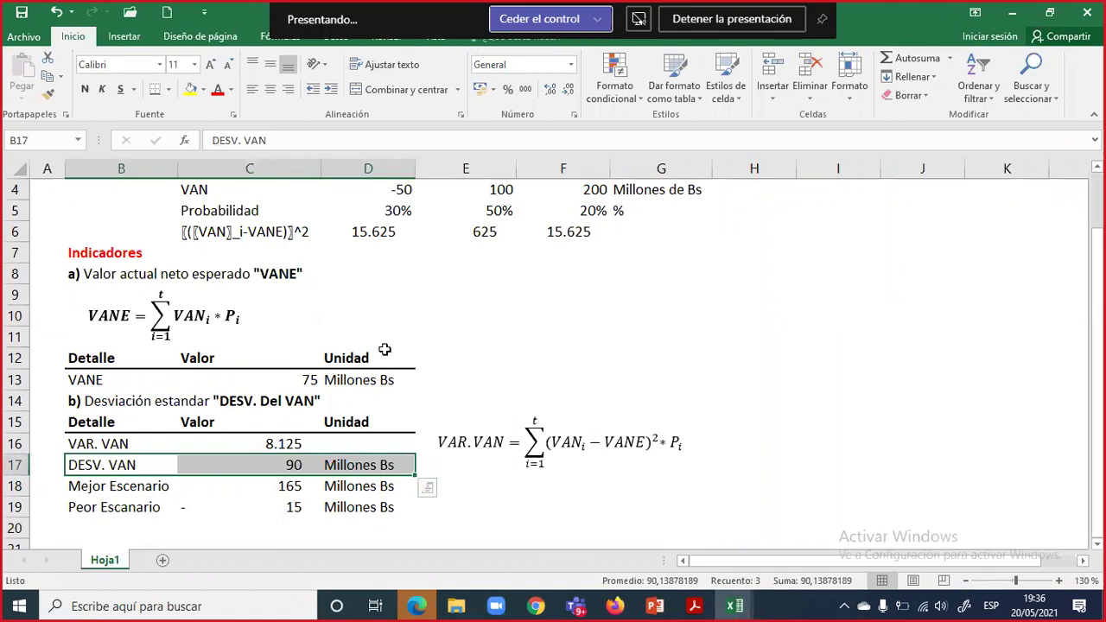
scroll(397, 311, up, 1)
scroll(413, 349, up, 1)
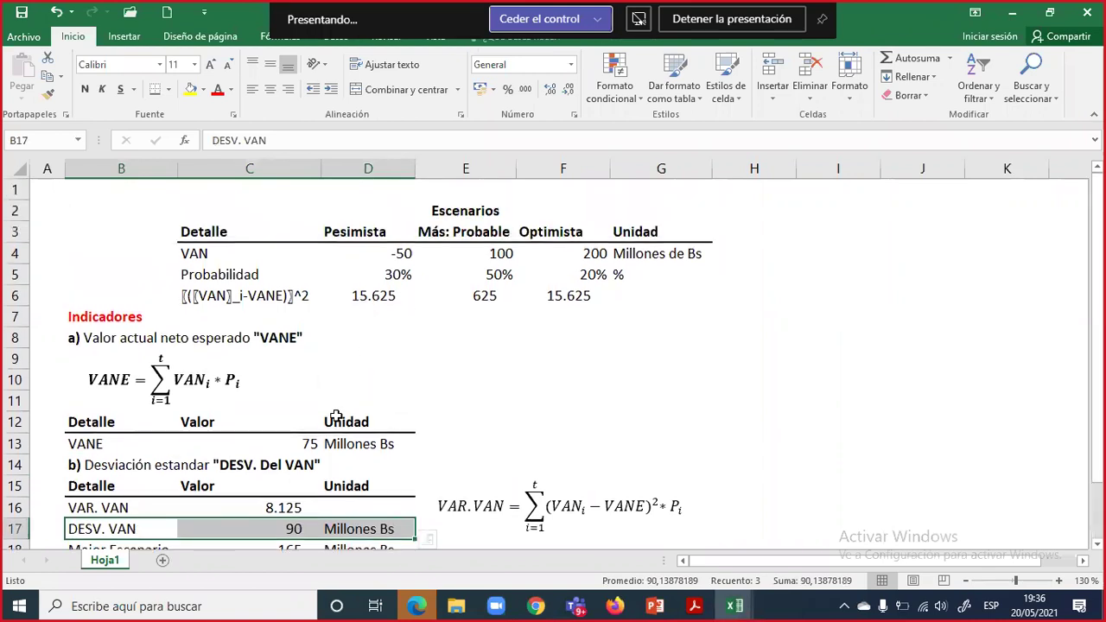
scroll(237, 447, down, 1)
drag(125, 466, 376, 468)
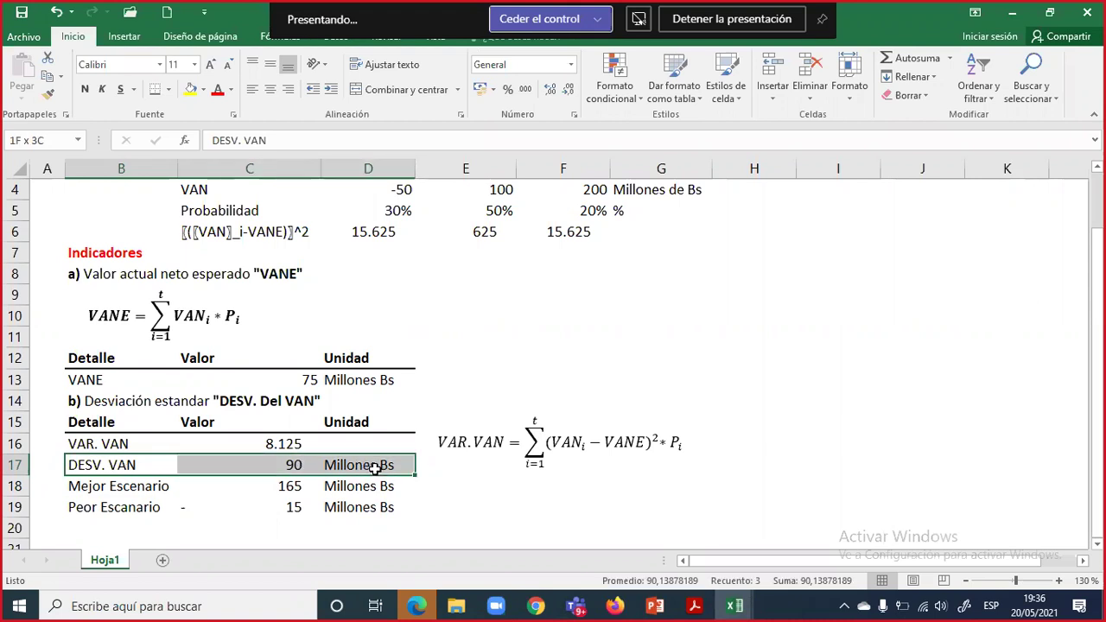
- Highlight the Mejor Escenario and Peor Escanario rows, and the "DESV. Del VAN" section heading in B14:D14
drag(376, 468, 358, 475)
drag(119, 491, 352, 490)
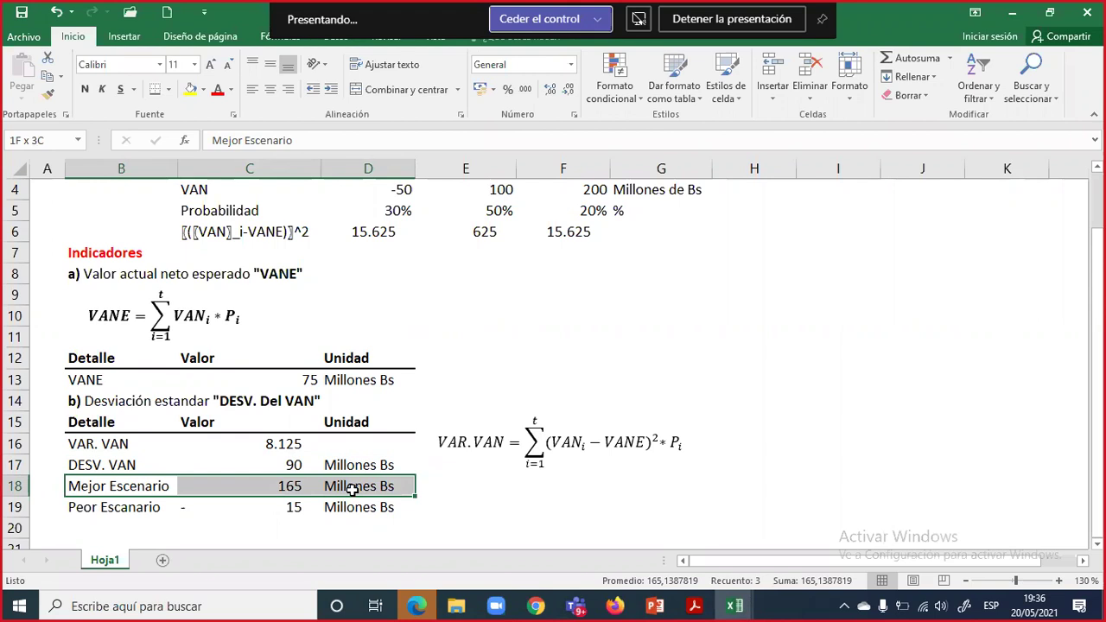
drag(126, 510, 381, 509)
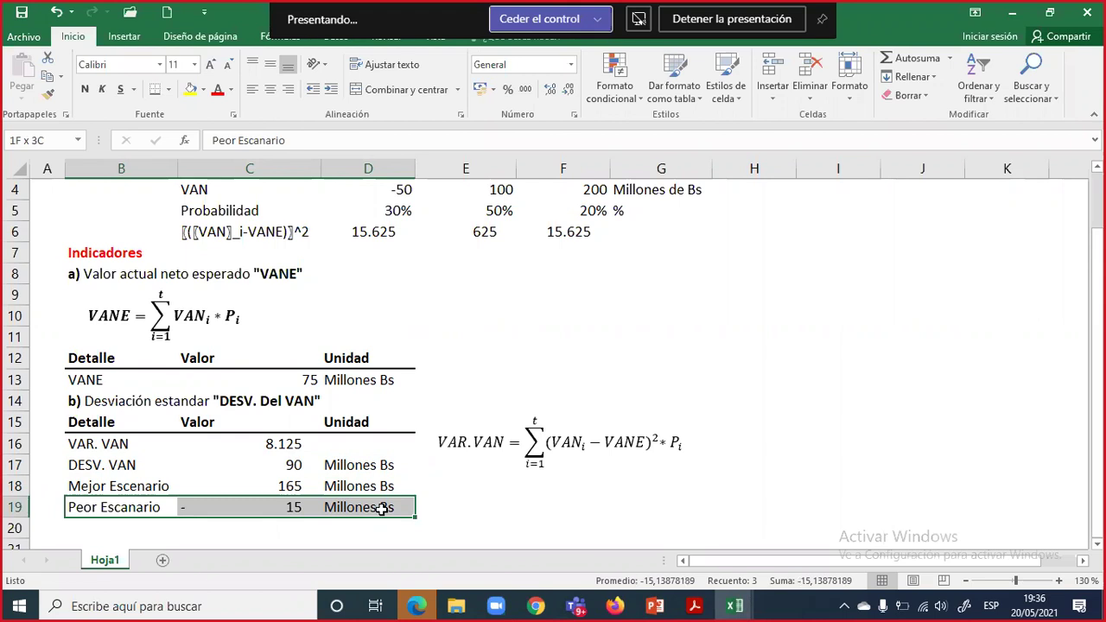
drag(382, 509, 381, 509)
key(Up)
key(Up)
key(Up)
key(Up)
key(Up)
key(shift+Right)
key(shift+Right)
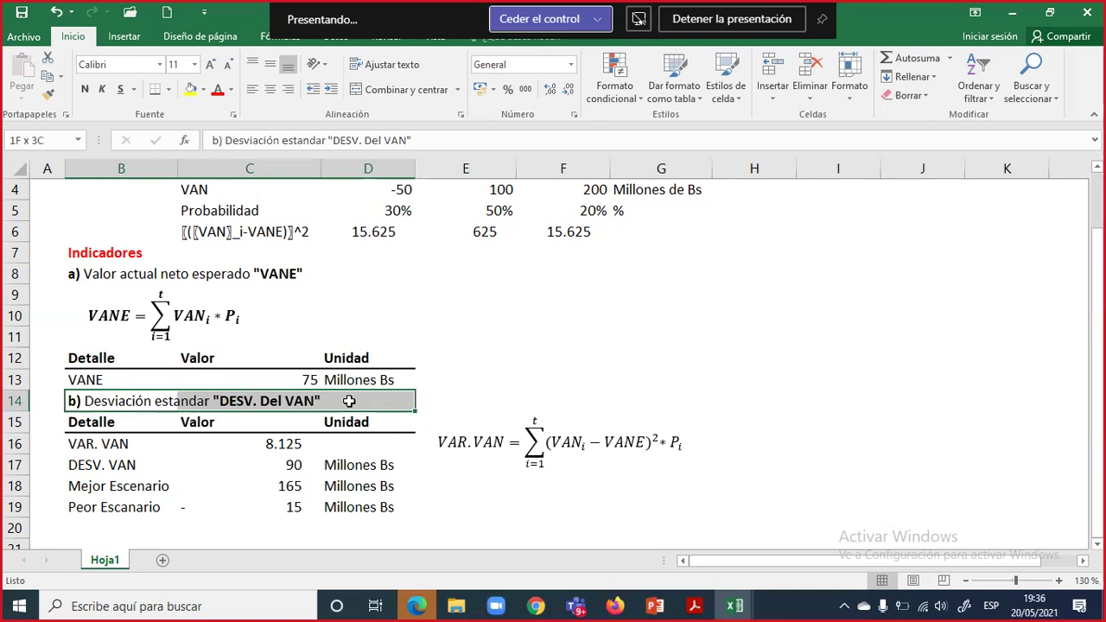
- Enter the heading c) Coeficiente de variación del VAN "CV. Del VAN" in cell B21
scroll(112, 474, down, 1)
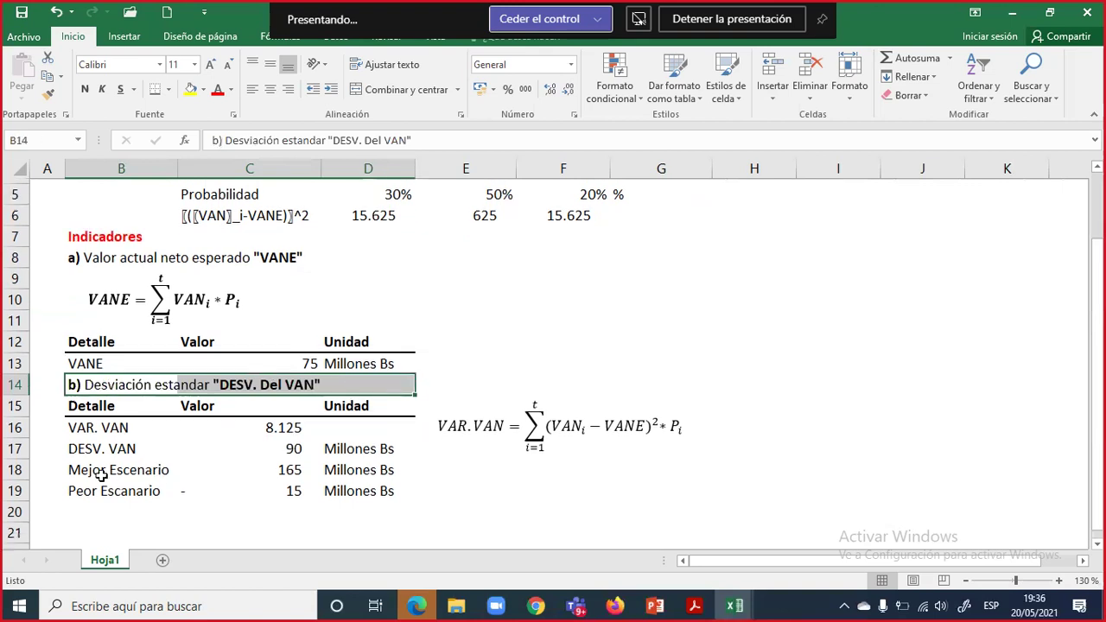
scroll(101, 476, down, 1)
click(101, 480)
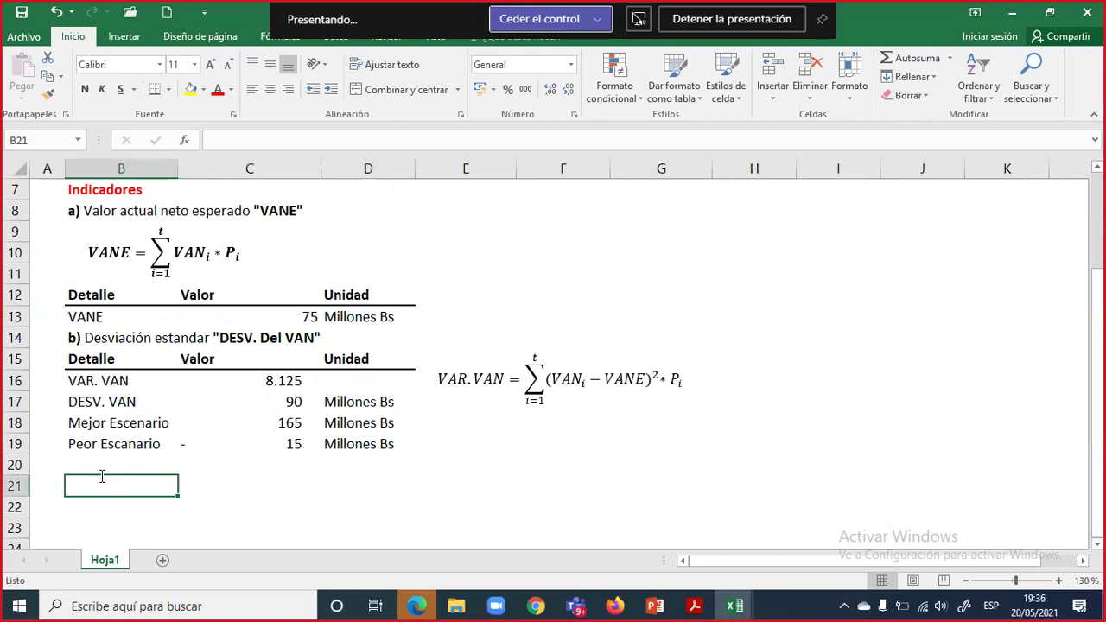
text(c) Coefici)
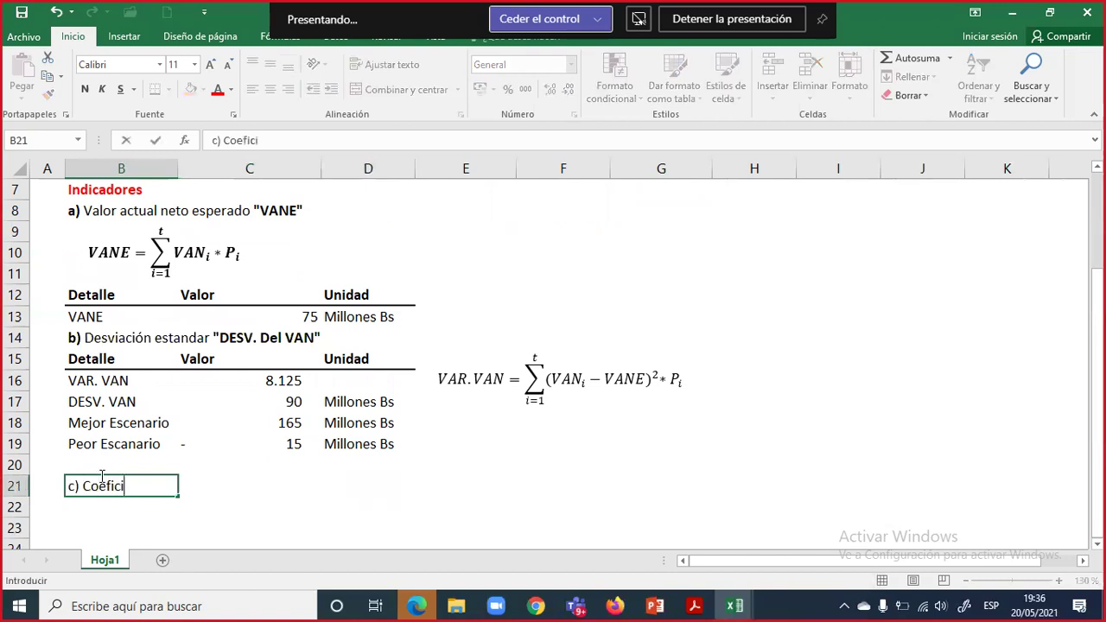
text(ente de va)
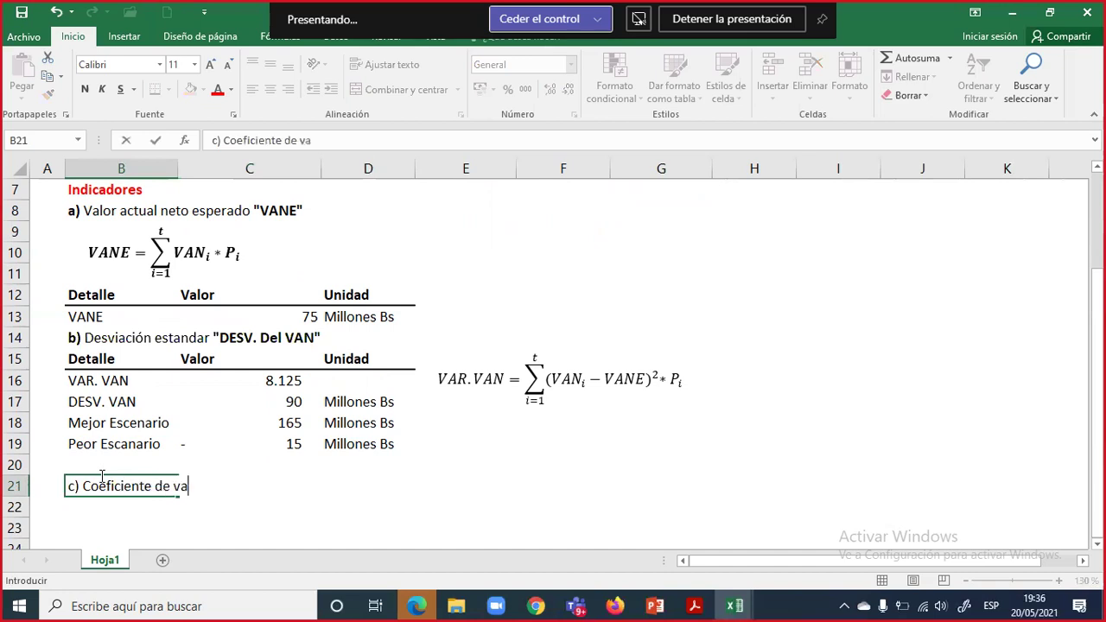
text(riación del VAN)
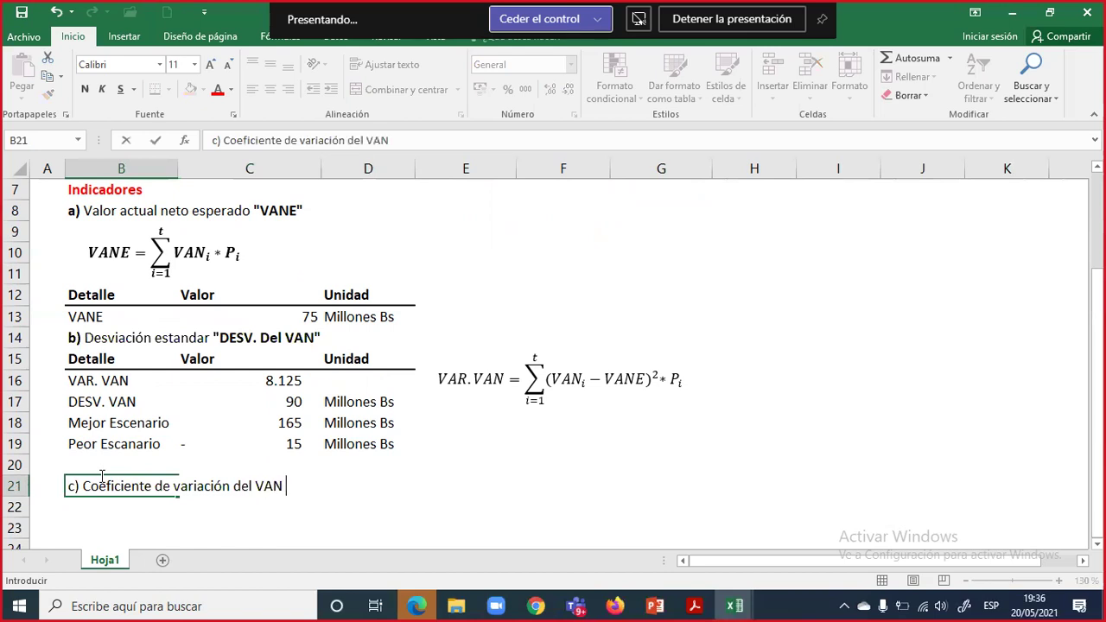
text( "CV. Del VAN")
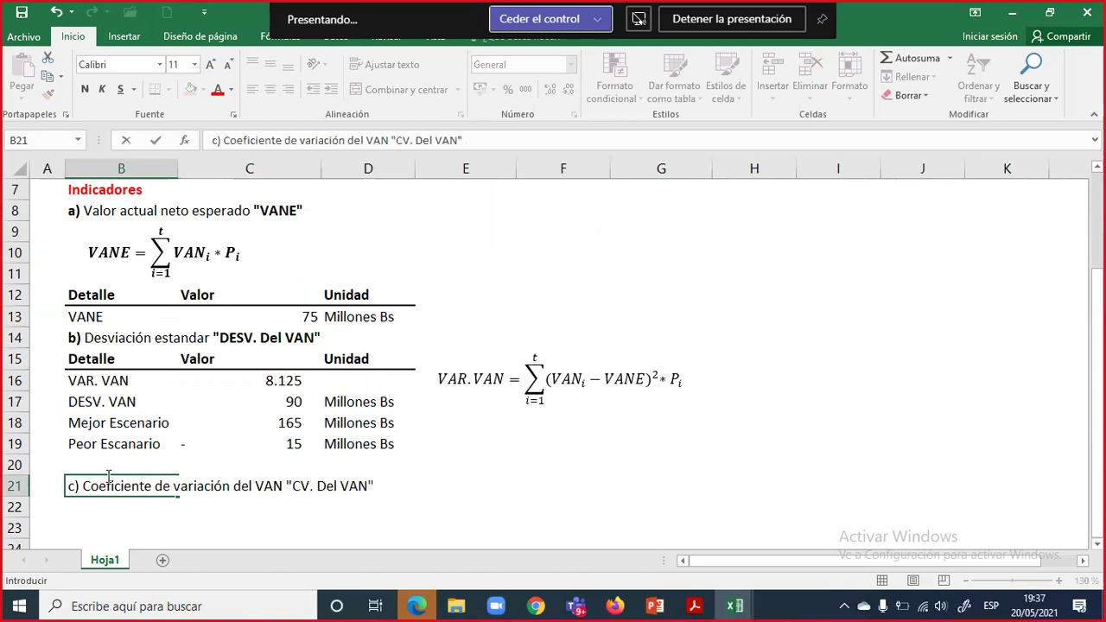
- Make the quoted "CV. Del VAN" and the "c)" marker bold within the B21 heading
drag(289, 486, 388, 472)
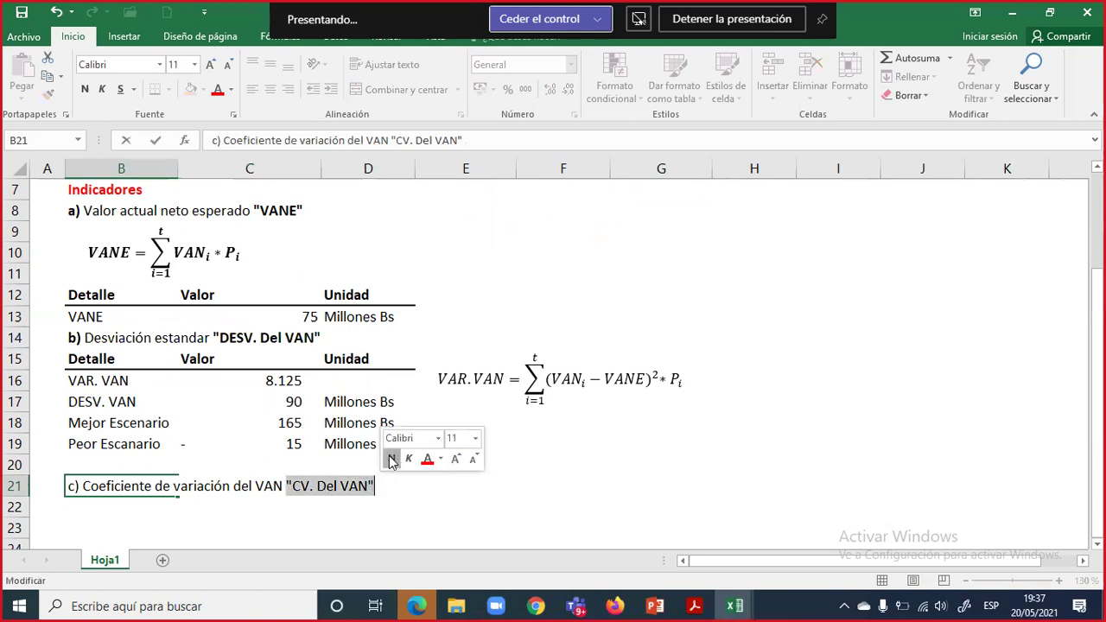
click(394, 459)
click(78, 486)
drag(67, 486, 83, 486)
key(ctrl+n)
key(Return)
- Copy the Detalle, Valor and Unidad header row from B15:D15 to B22:D22
drag(112, 359, 345, 359)
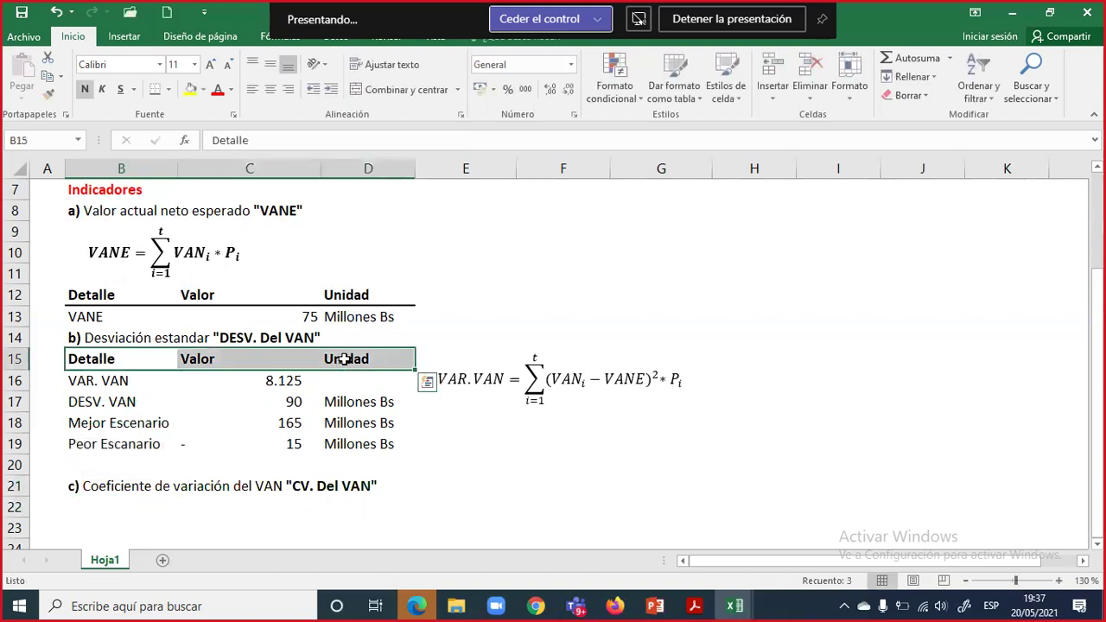
key(ctrl+c)
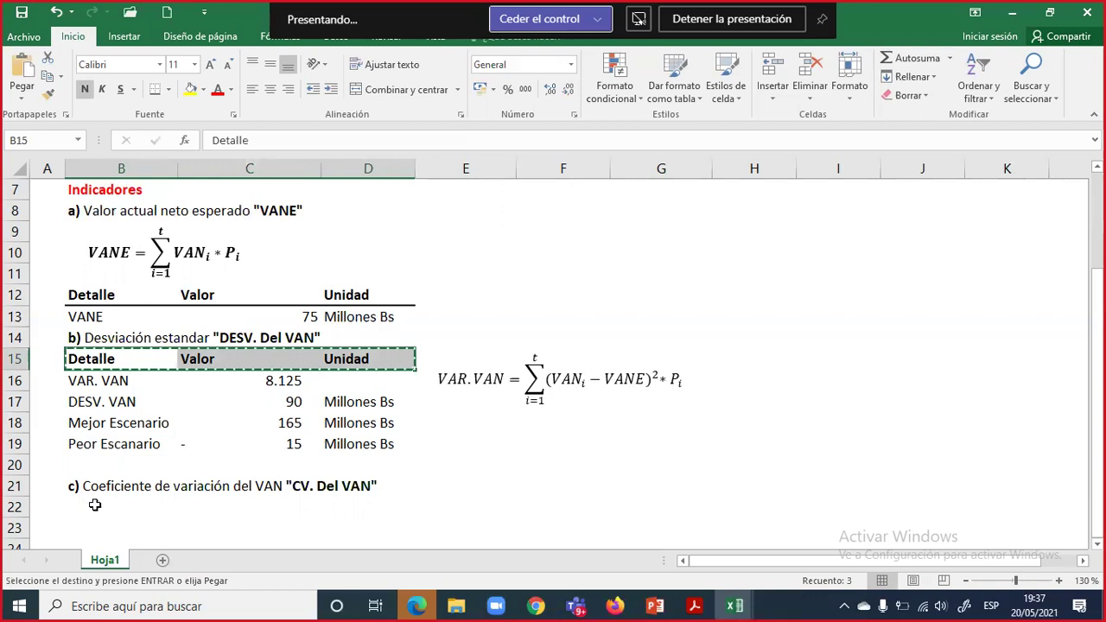
click(95, 505)
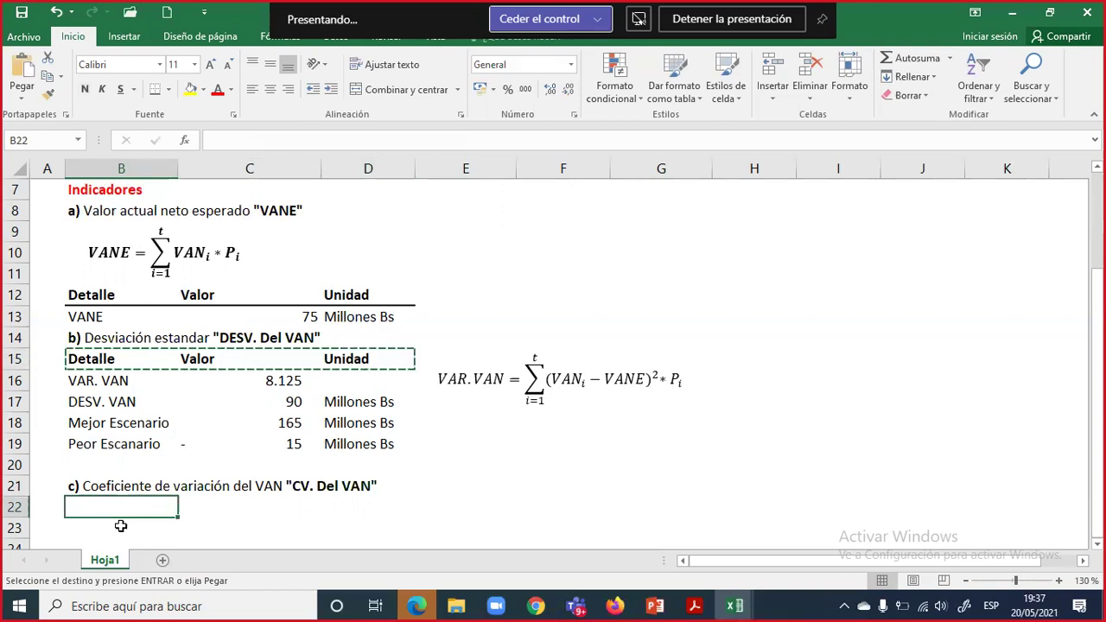
key(ctrl+v)
- Enter the label "CV. VAN" in B23 with the unit "%" in D23, and select the value cell C23
click(121, 525)
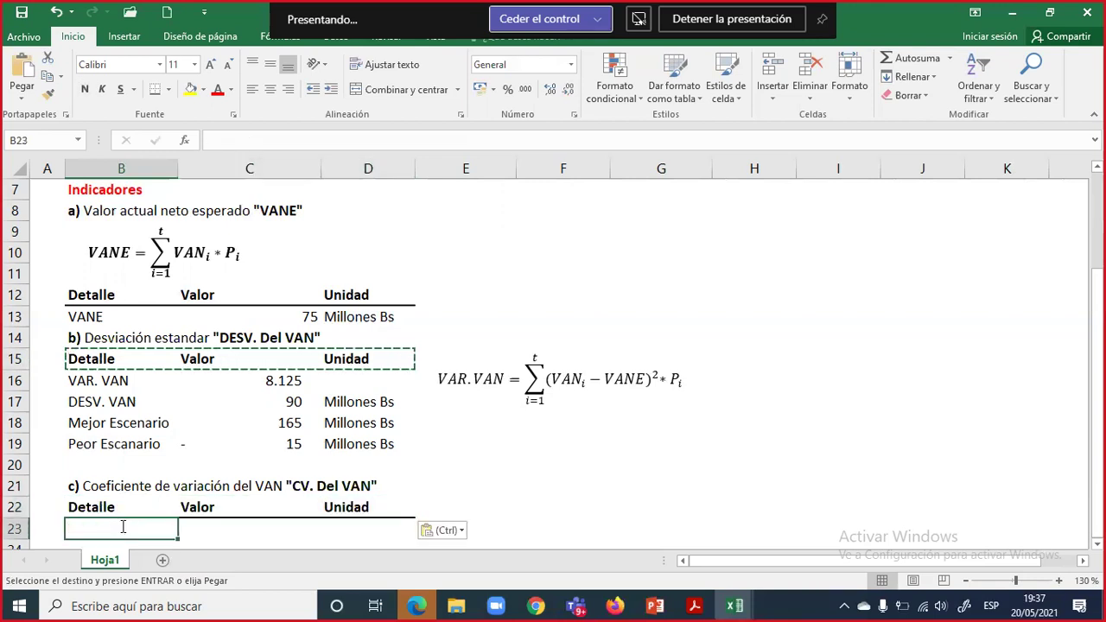
text(CV. VA)
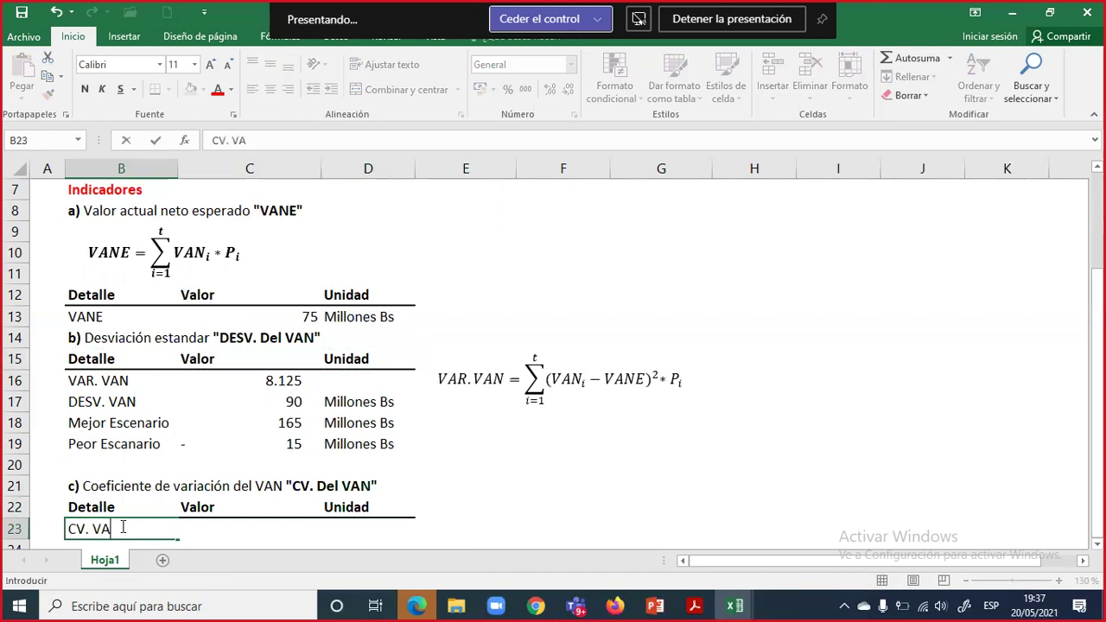
text(N)
key(Tab)
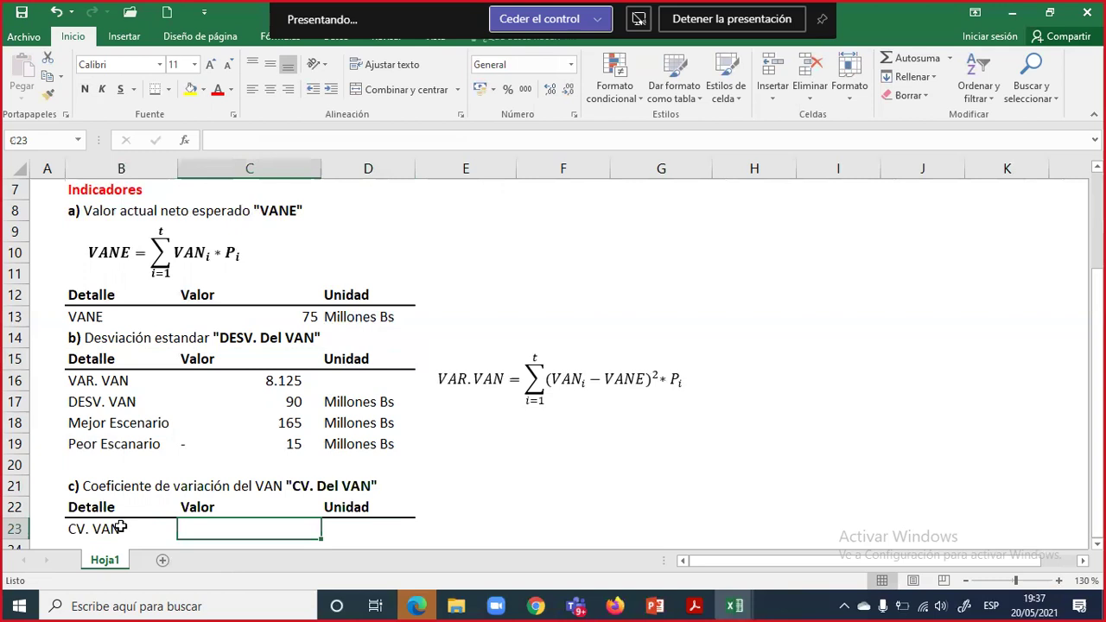
key(Tab)
text(%)
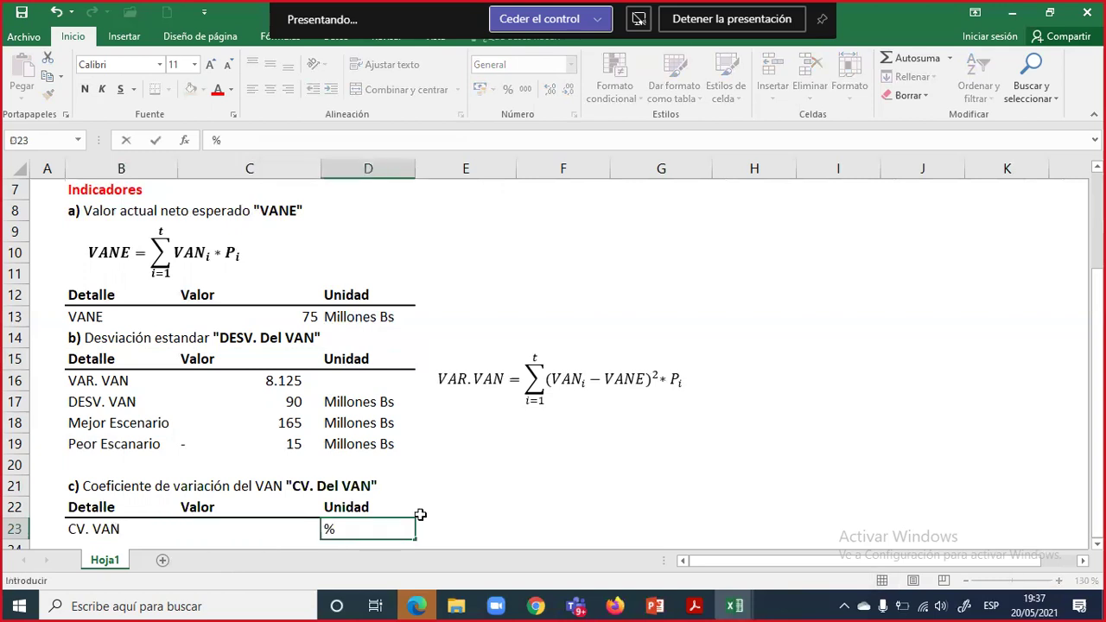
key(Tab)
key(Up)
key(Up)
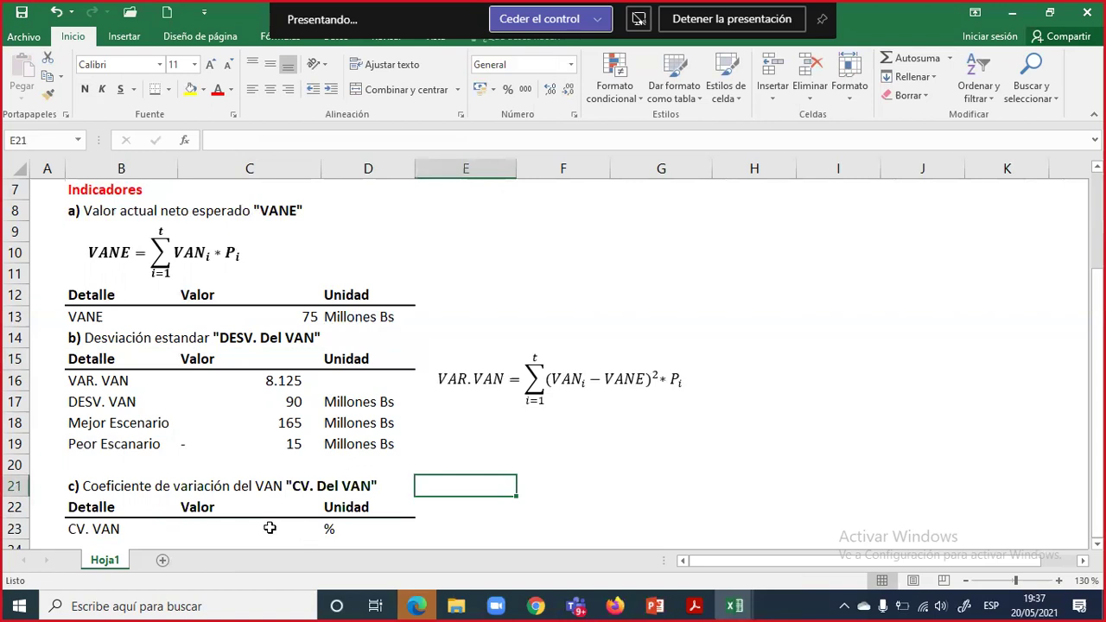
key(Down)
key(Down)
key(Left)
key(Left)
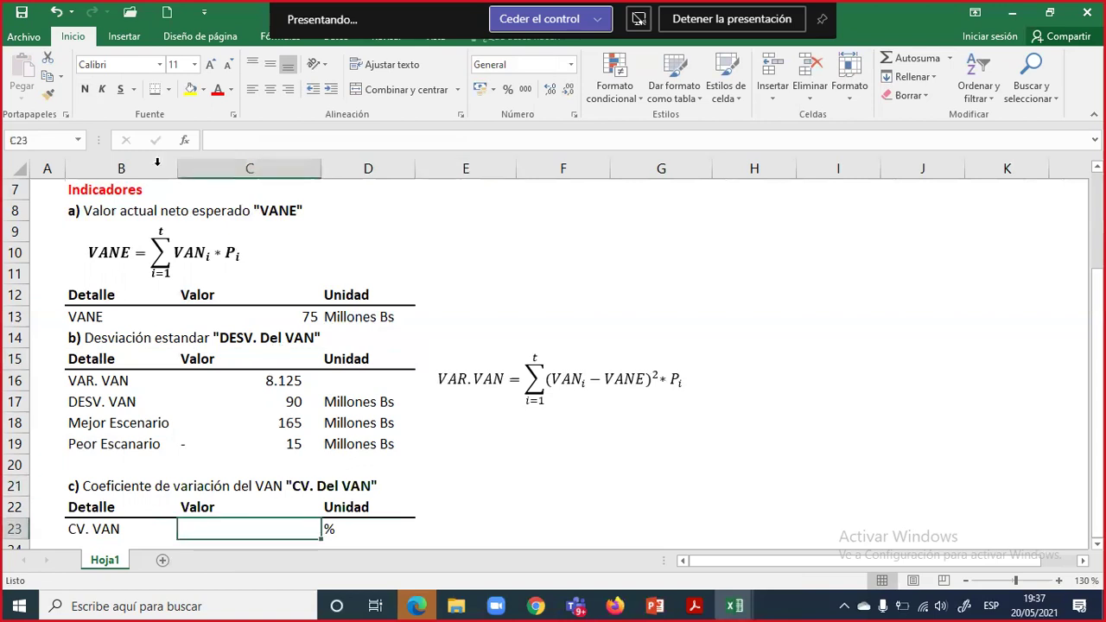
- Insert a new equation on the sheet and begin it with "CV.VAN ="
click(130, 37)
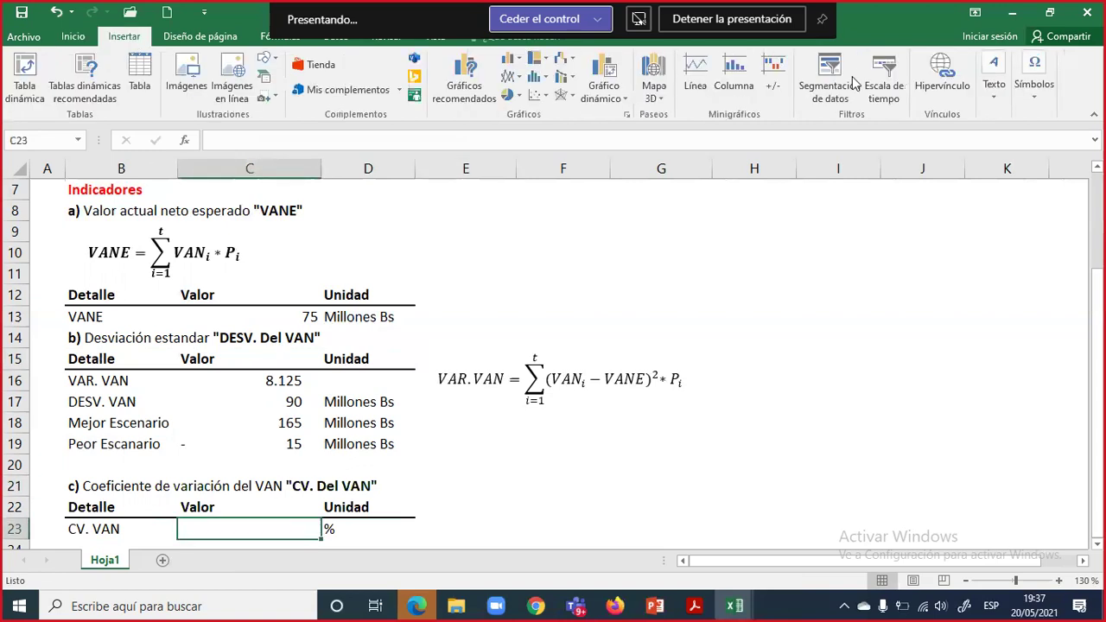
click(1048, 98)
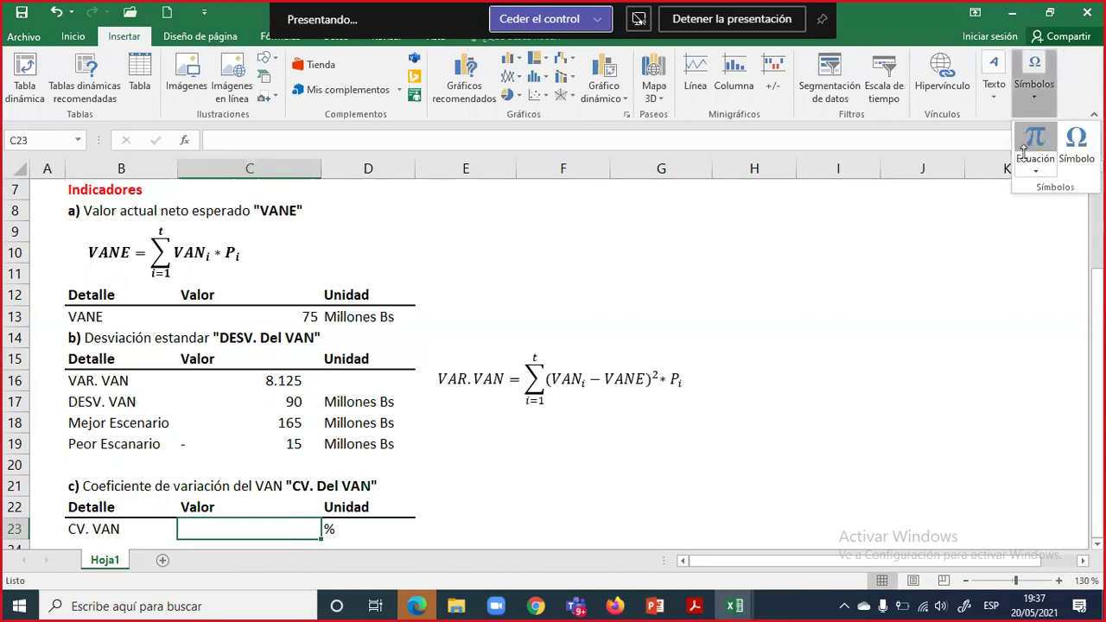
click(1027, 158)
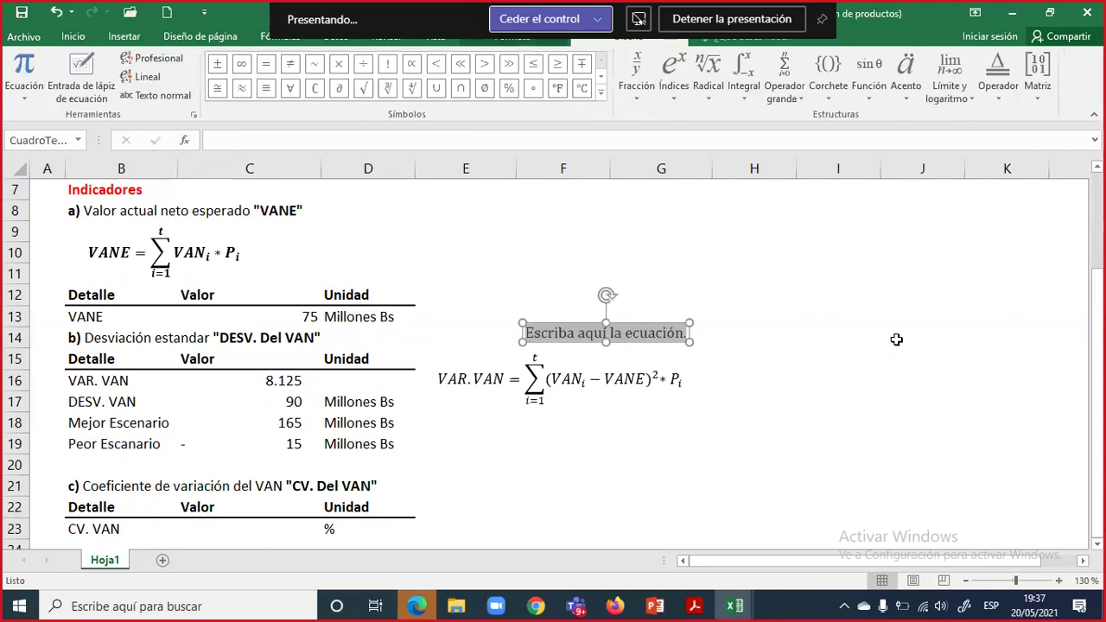
text(CV.VAB)
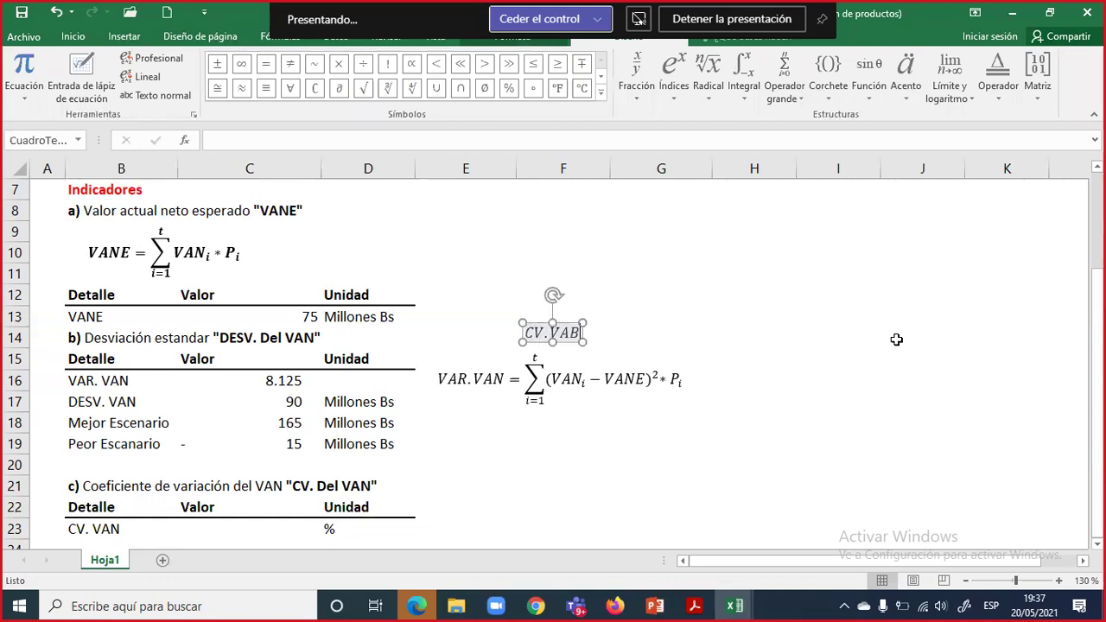
text( =)
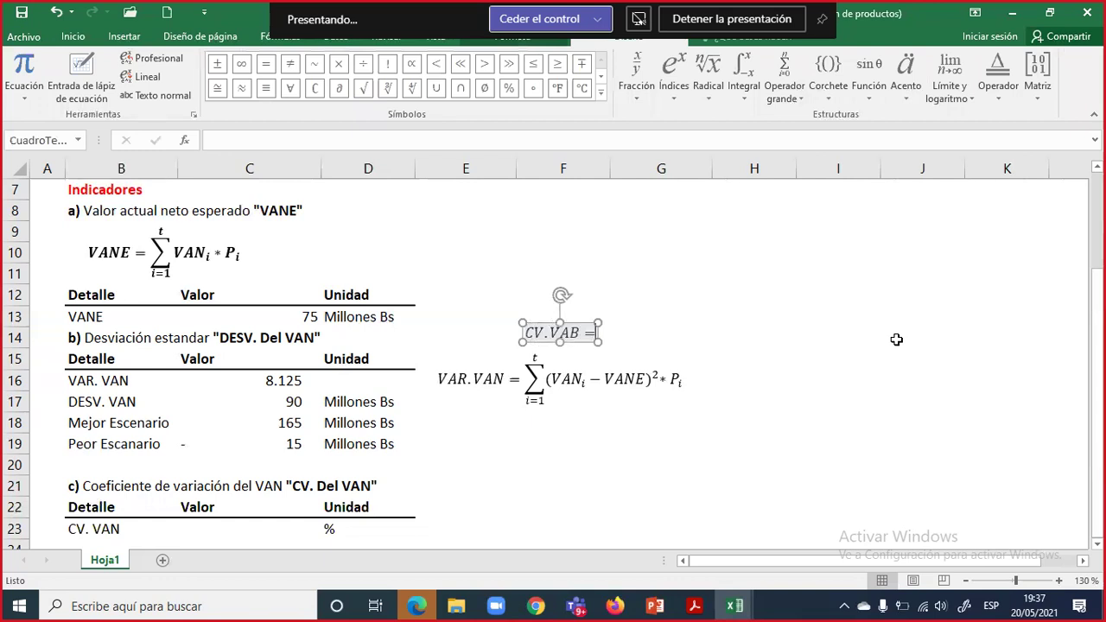
key(BackSpace)
key(BackSpace)
key(BackSpace)
text(A)
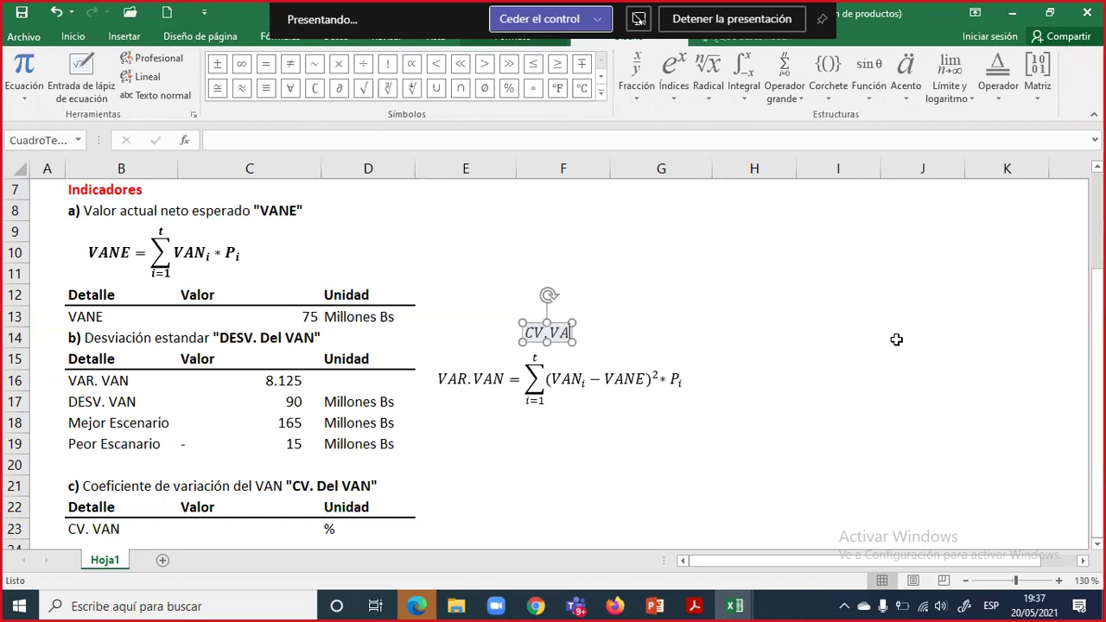
text(N =)
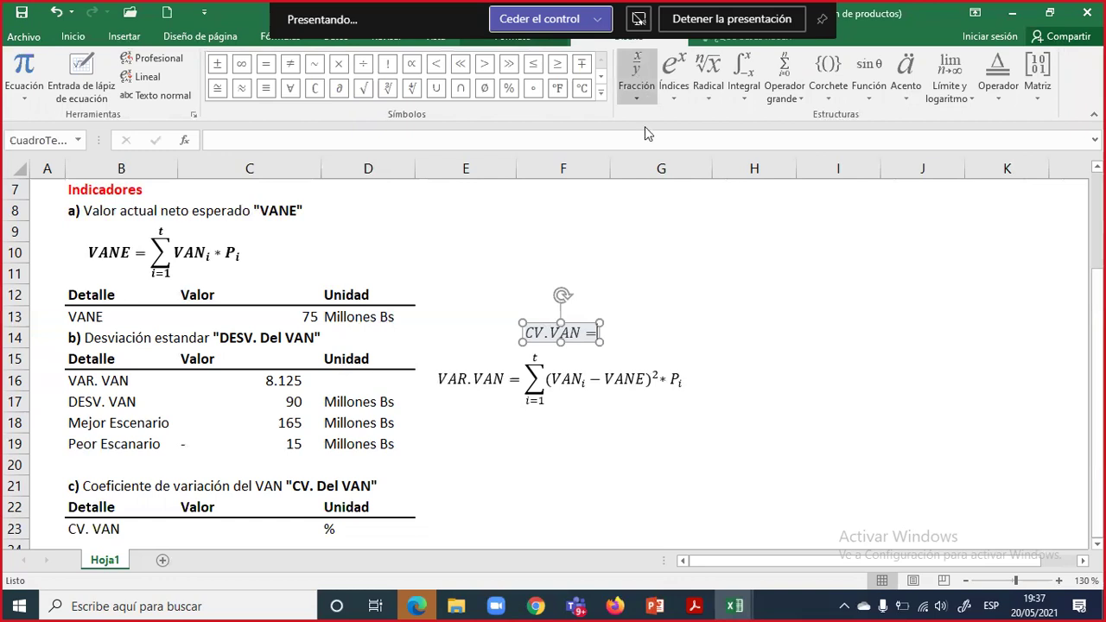
- Complete the CV.VAN equation with a stacked fraction of DESV.VAN over VANE, multiplied by 100
click(637, 82)
click(632, 308)
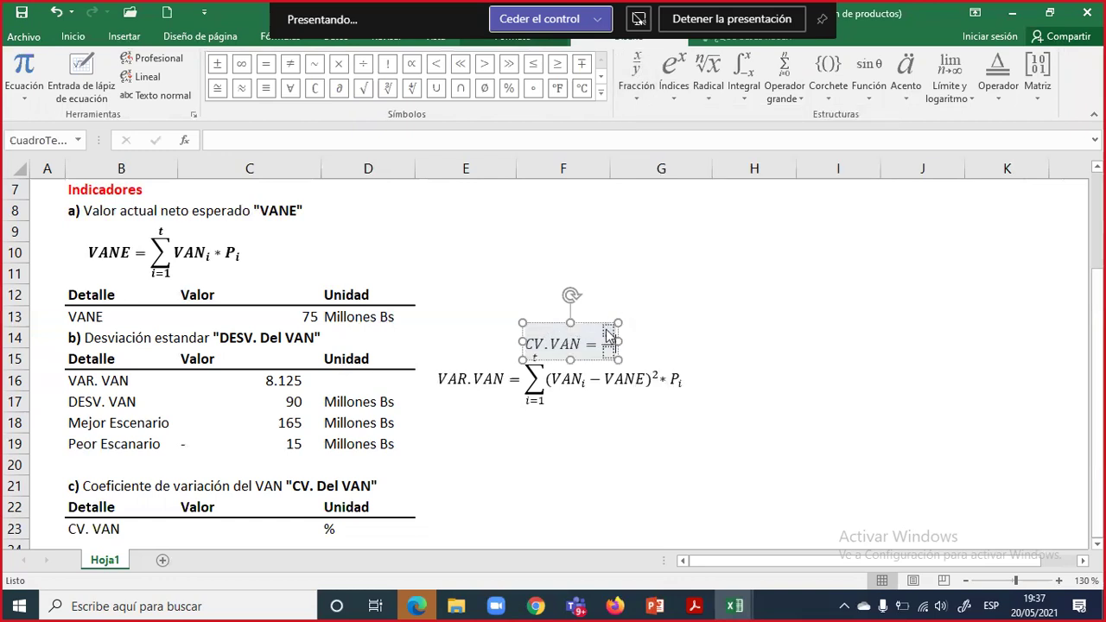
click(609, 334)
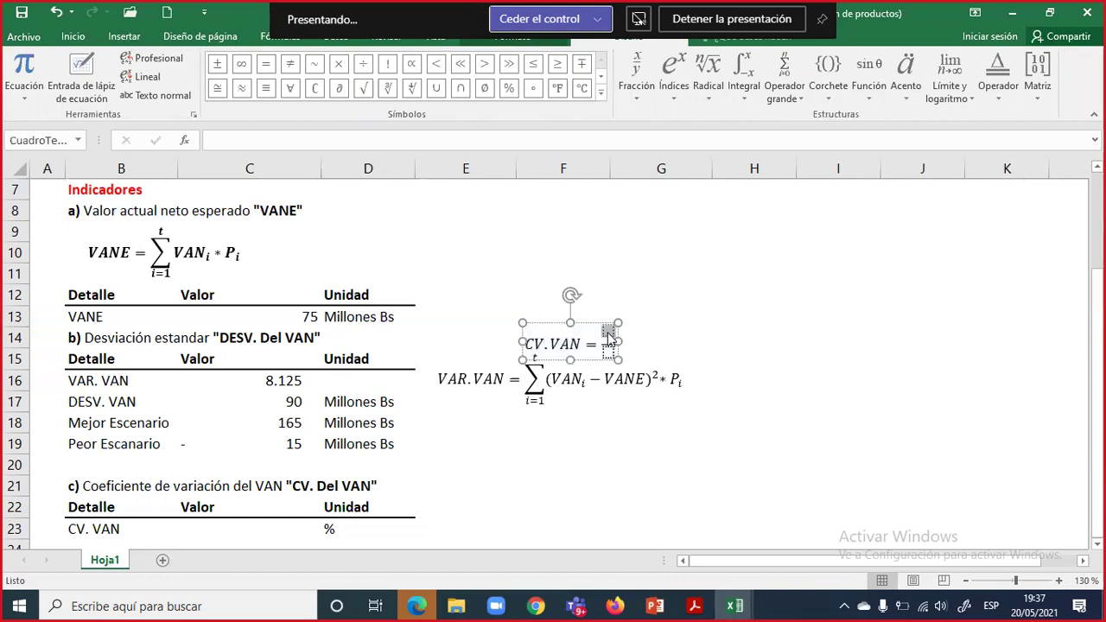
text(D)
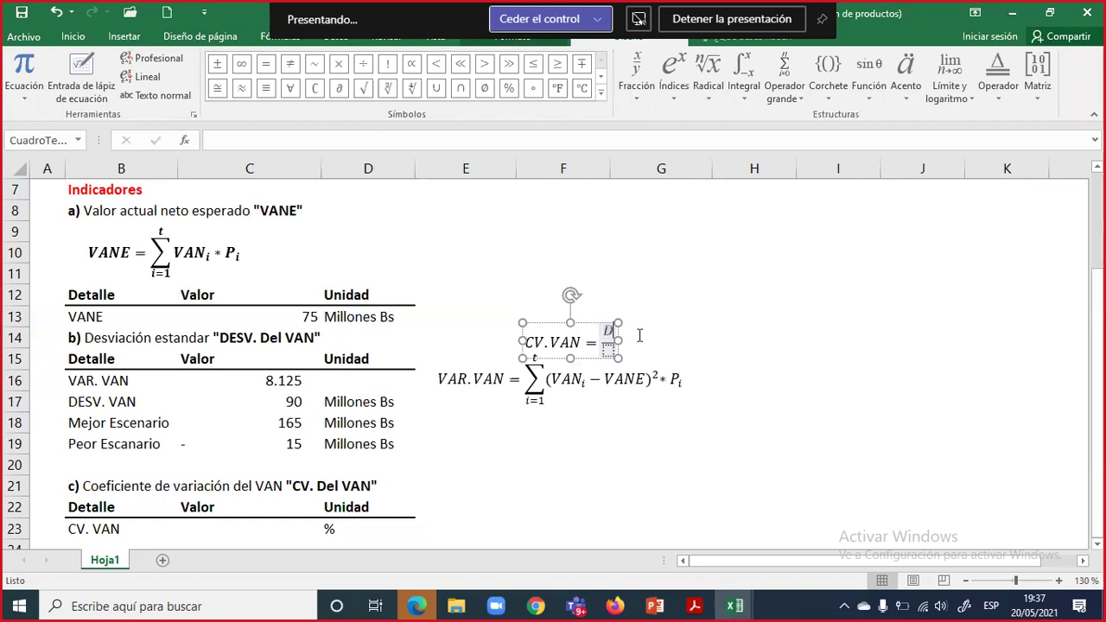
text(ESV.VAN)
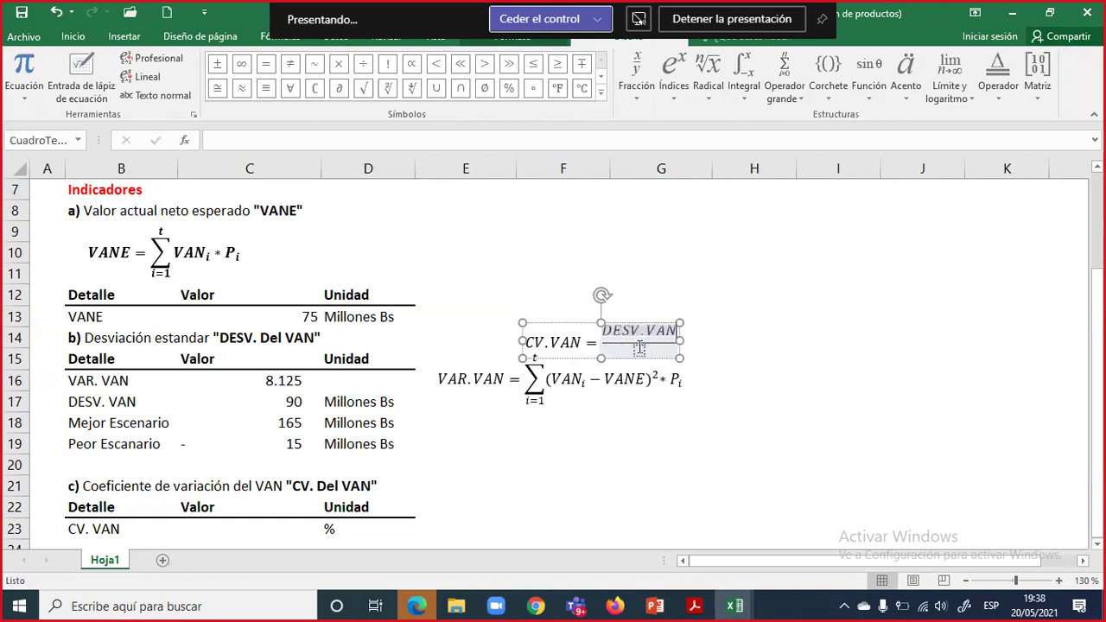
click(642, 354)
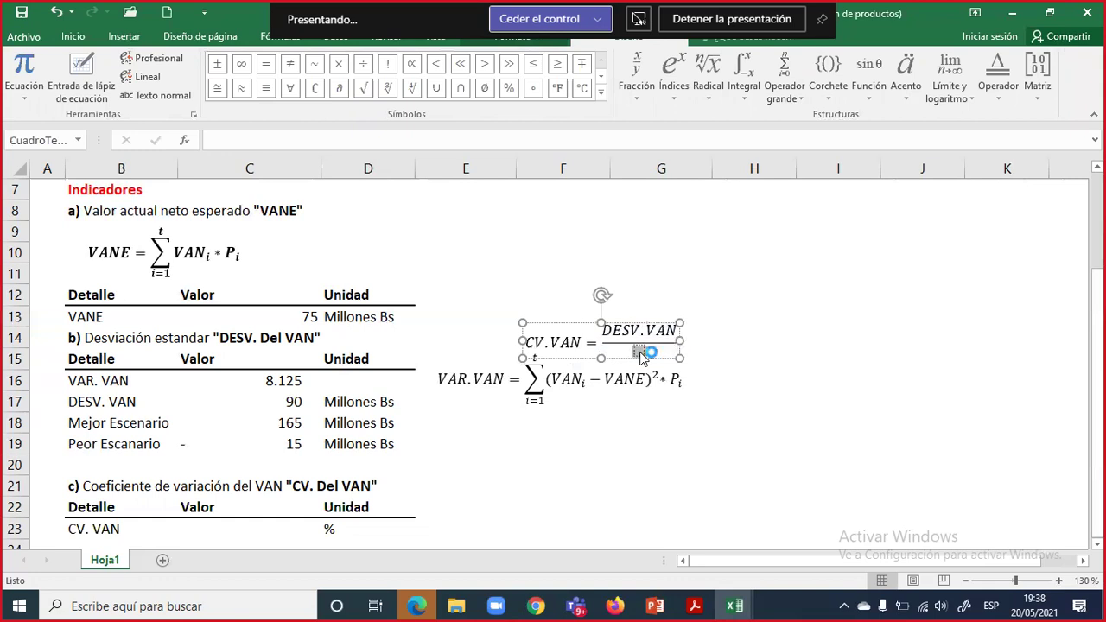
text(VANE)
key(Right)
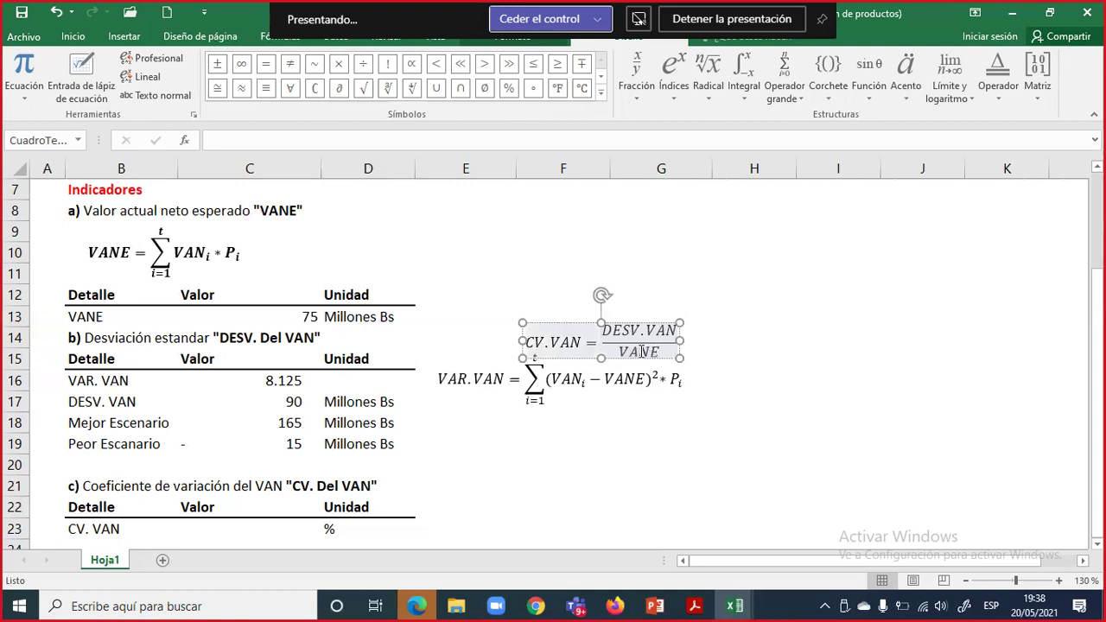
text(* 100)
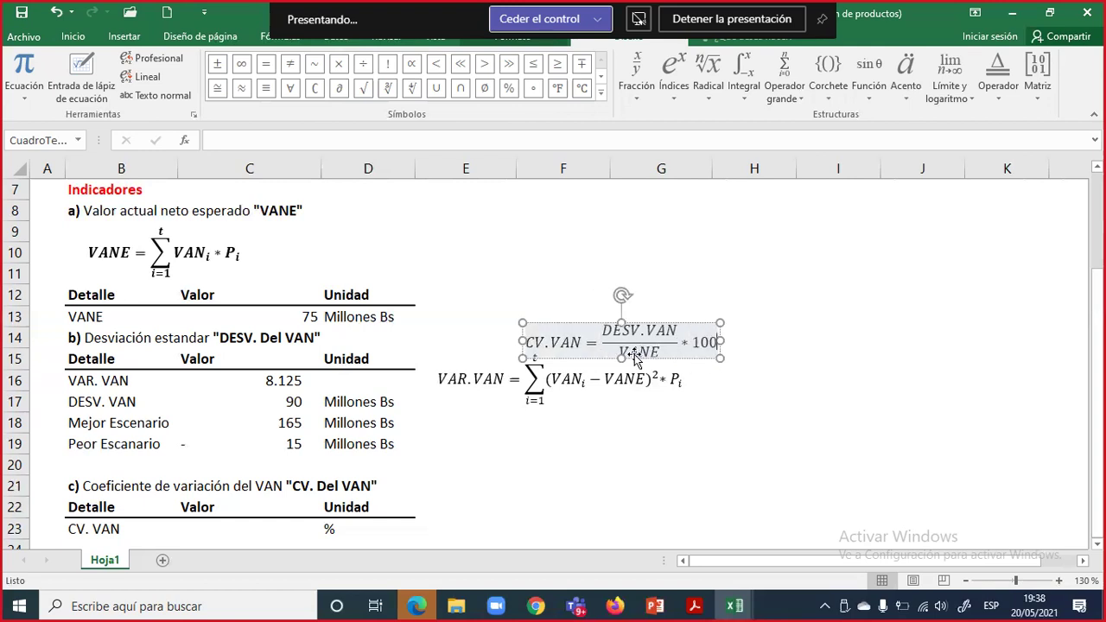
- Make the whole CV.VAN equation bold and move it to about rows 25–26, starting in column E
drag(534, 337, 721, 342)
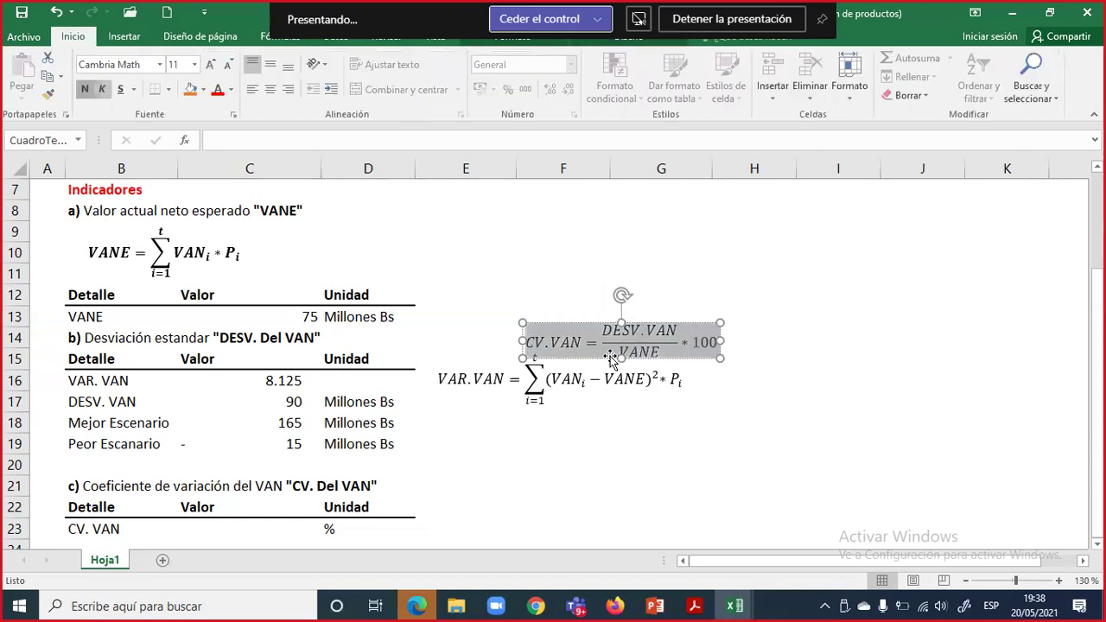
key(ctrl+n)
drag(596, 451, 493, 256)
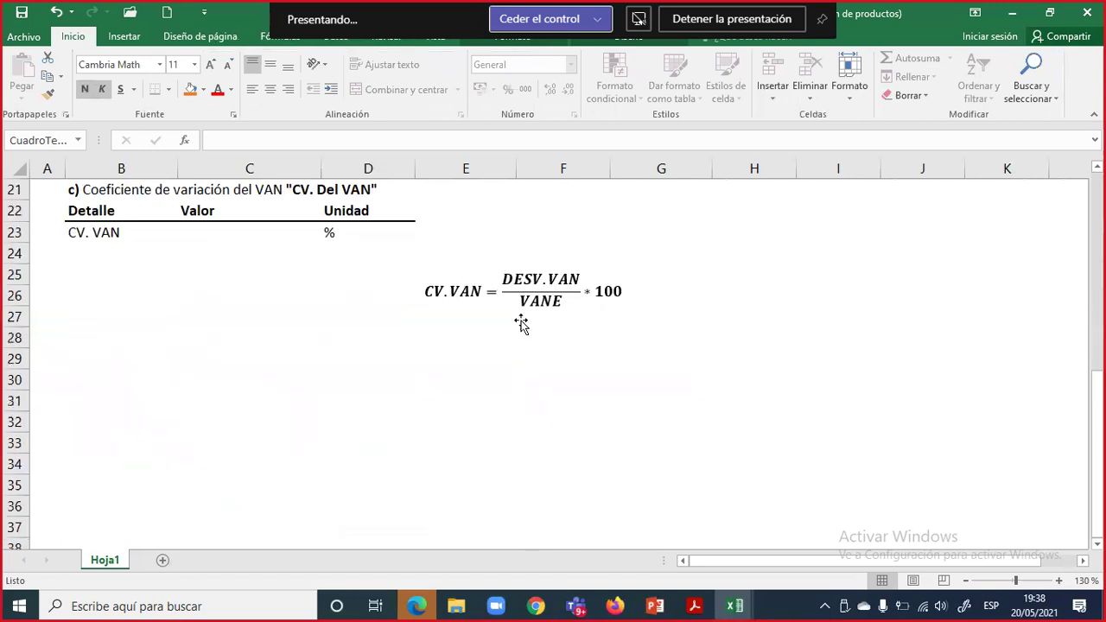
- Calculate the coefficient of variation in C23 with =C17/C13 and format the cell as a percentage
scroll(277, 385, up, 2)
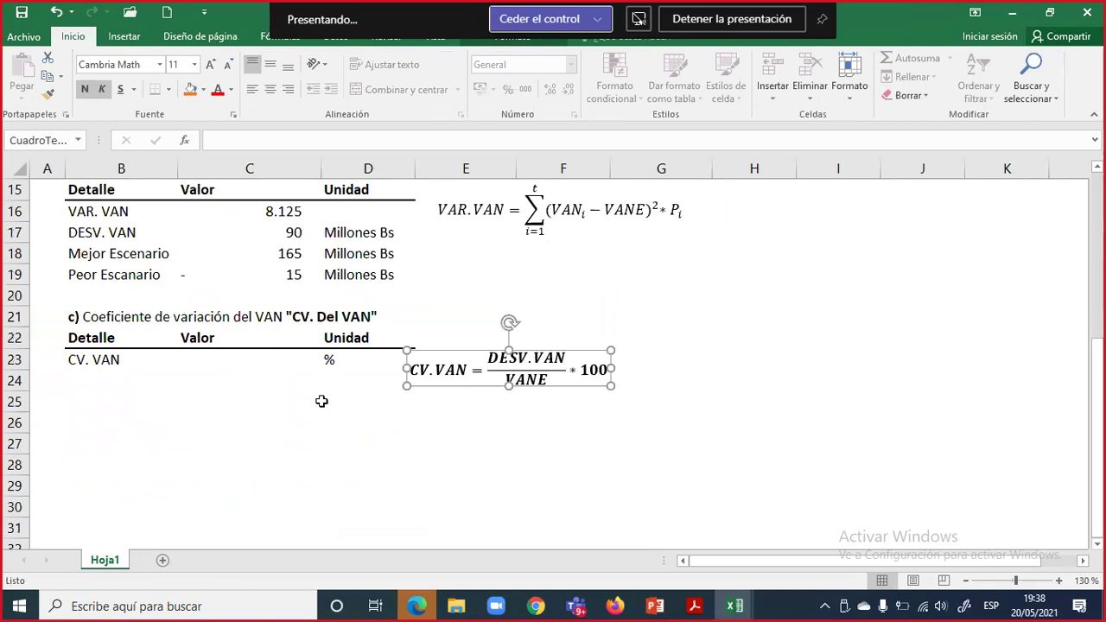
key(Escape)
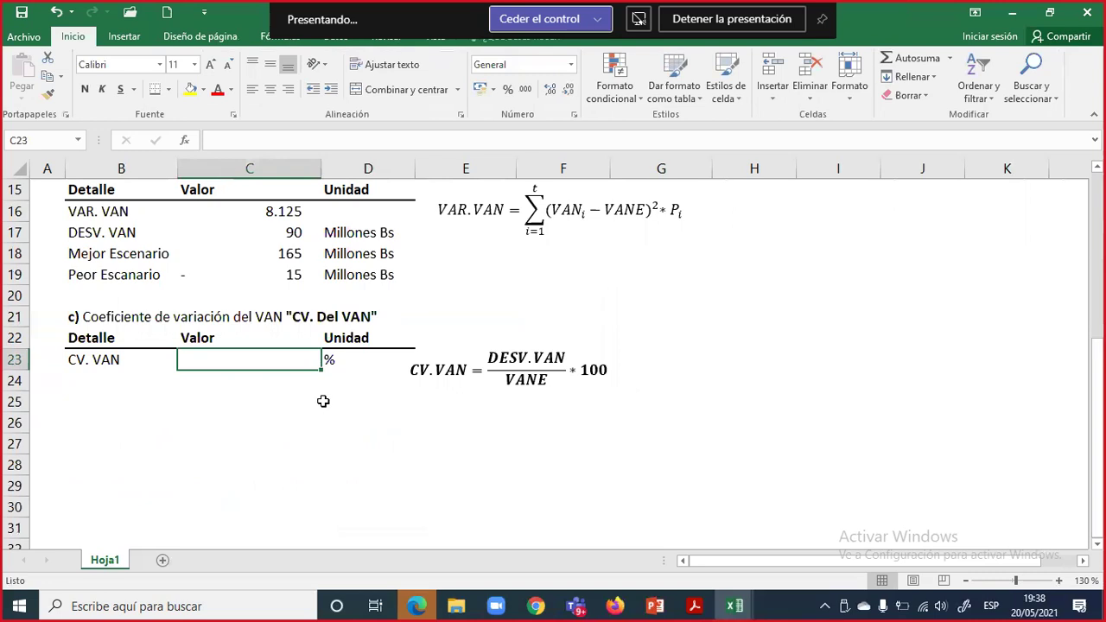
text(=)
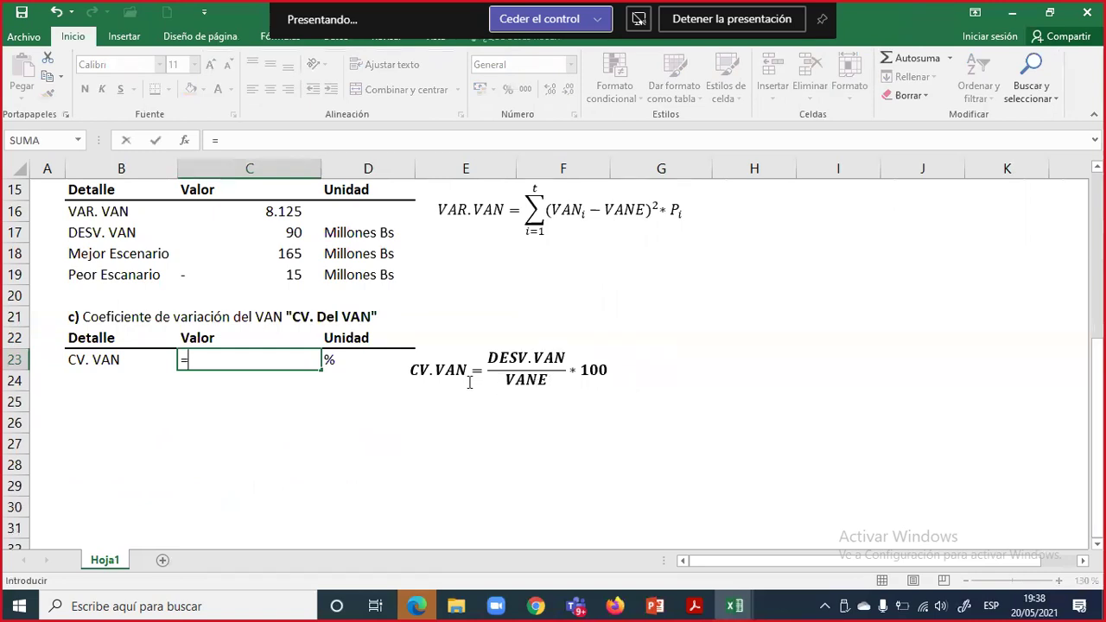
click(268, 237)
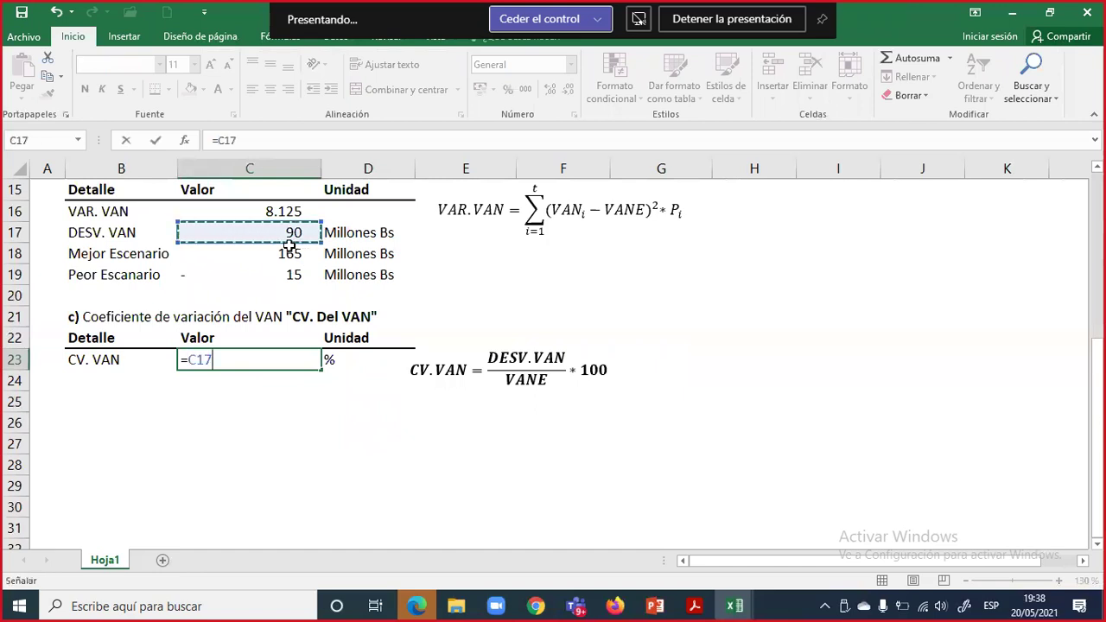
text(/)
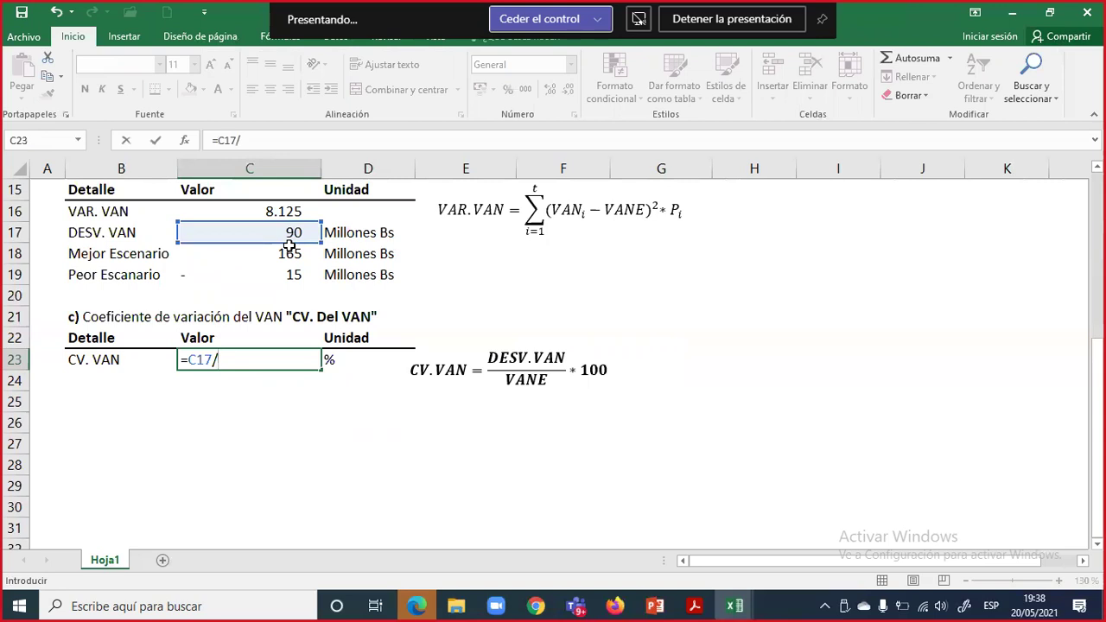
scroll(288, 246, up, 1)
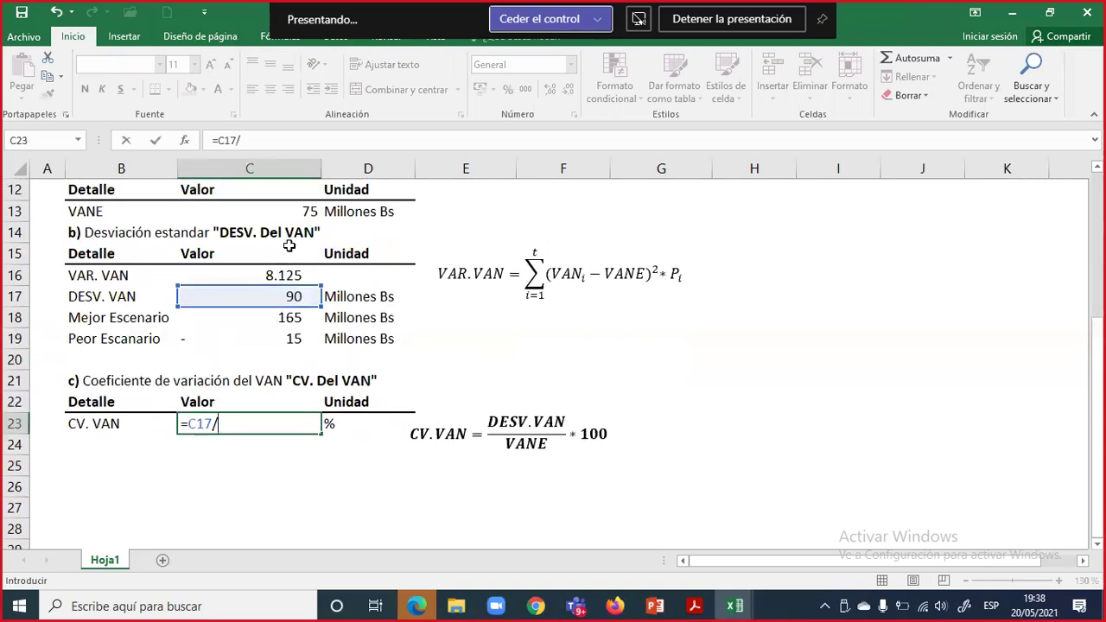
click(296, 213)
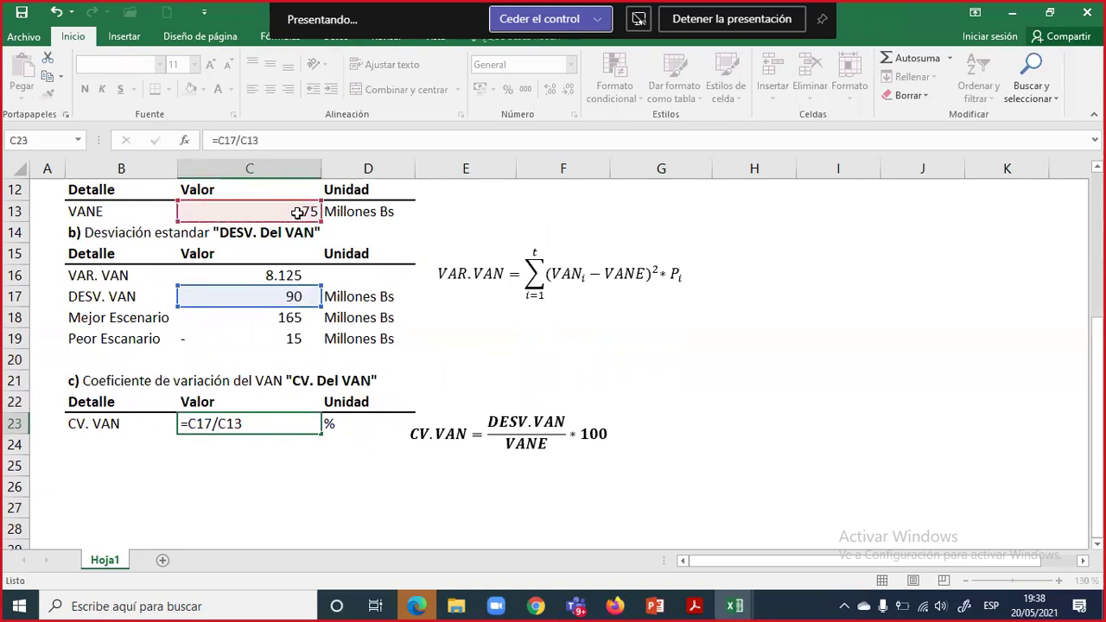
key(Return)
key(Up)
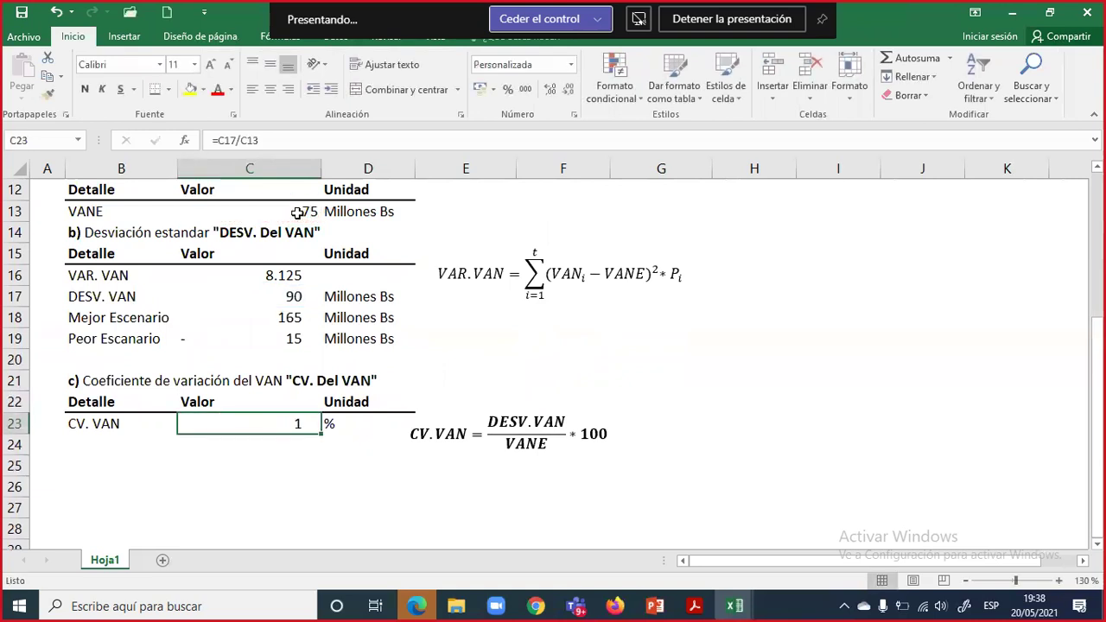
key(ctrl+shift+5)
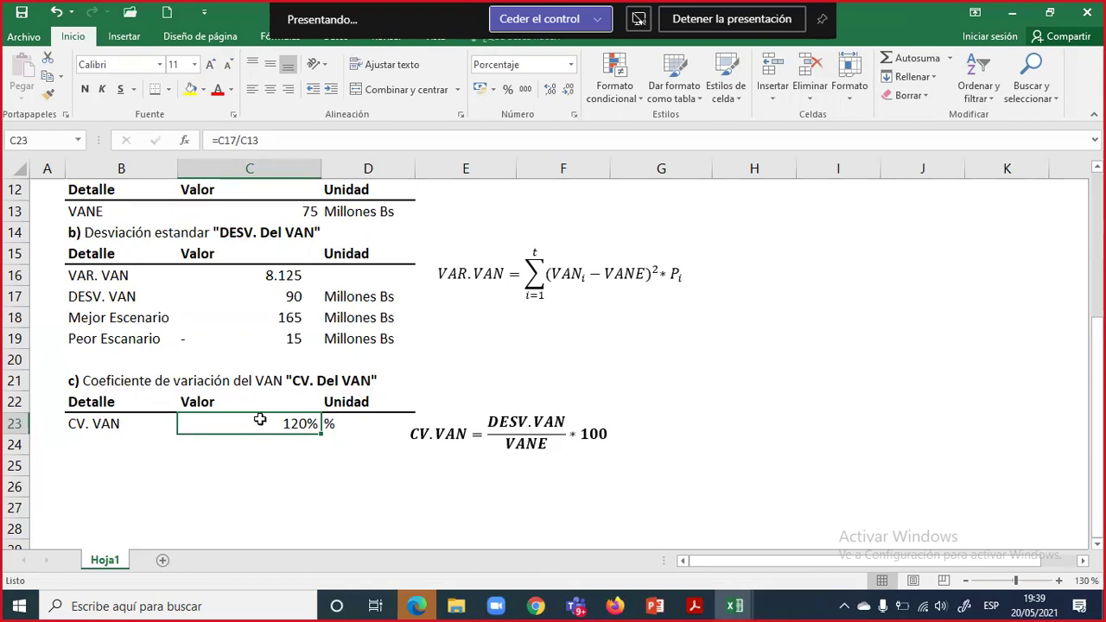
- Examine the CV. VAN row and compare its value with the VANE in C13
mouse_move(127, 423)
mouse_down()
mouse_move(289, 421)
mouse_move(294, 433)
mouse_up()
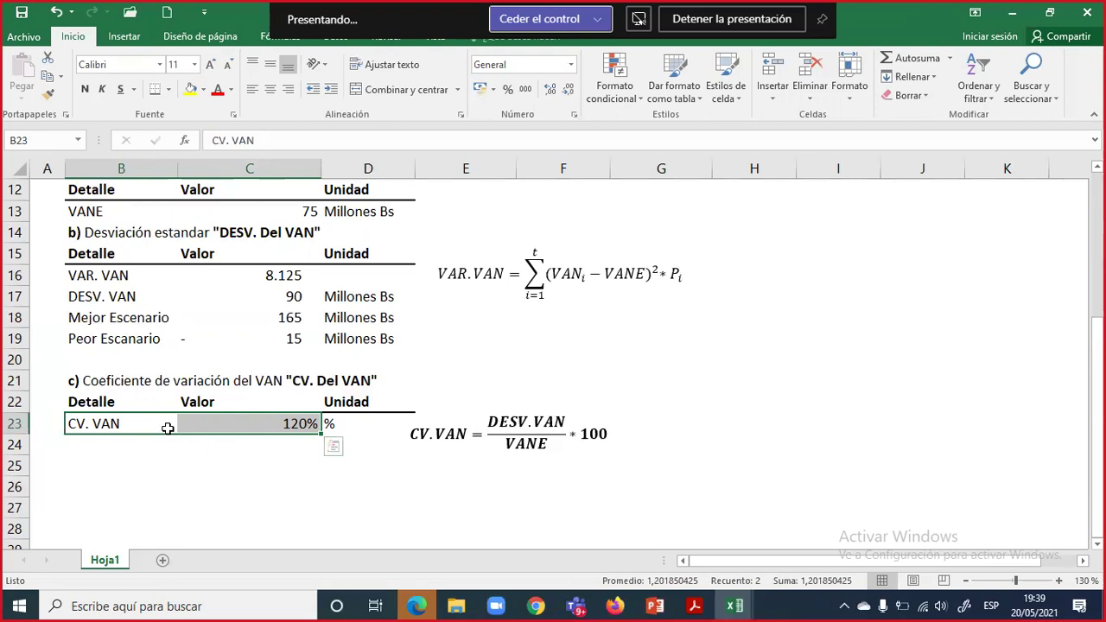
click(275, 425)
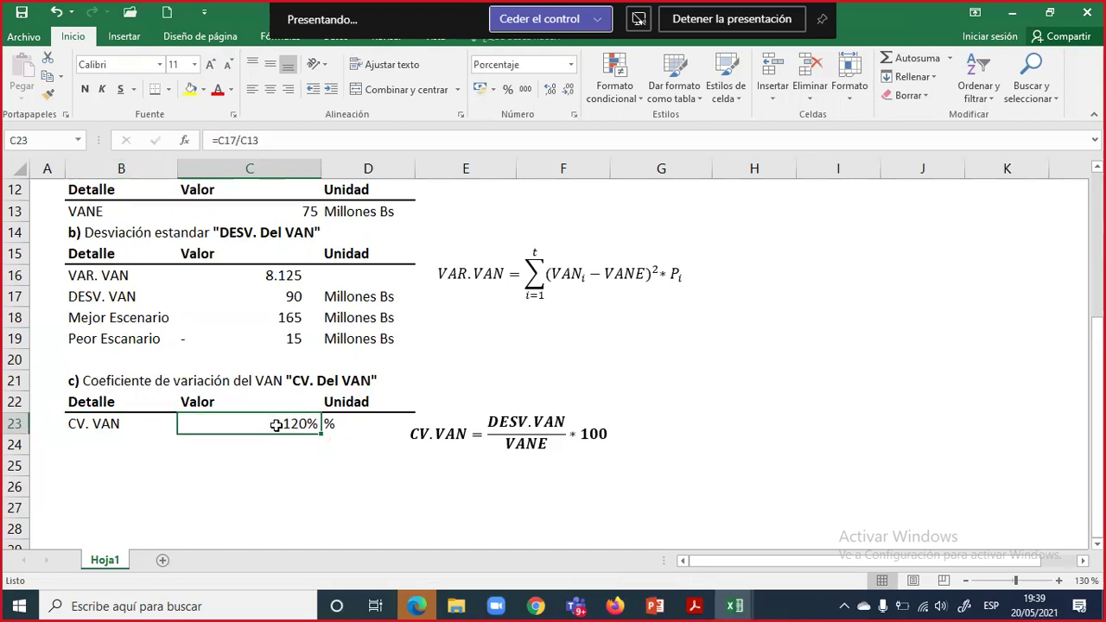
click(309, 211)
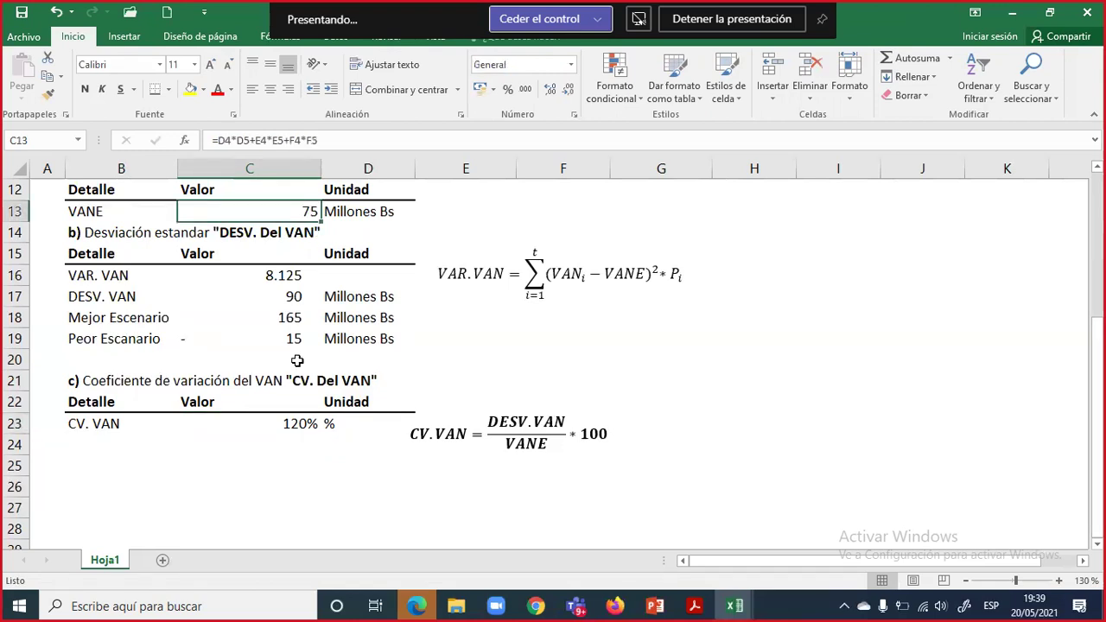
click(304, 424)
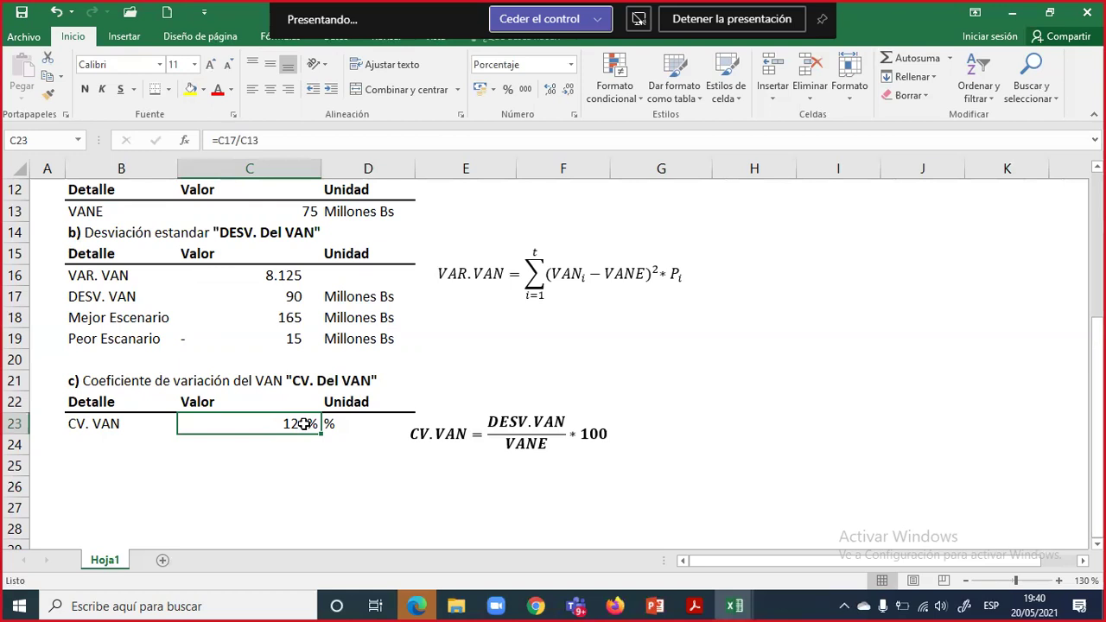
click(121, 425)
drag(121, 424, 334, 423)
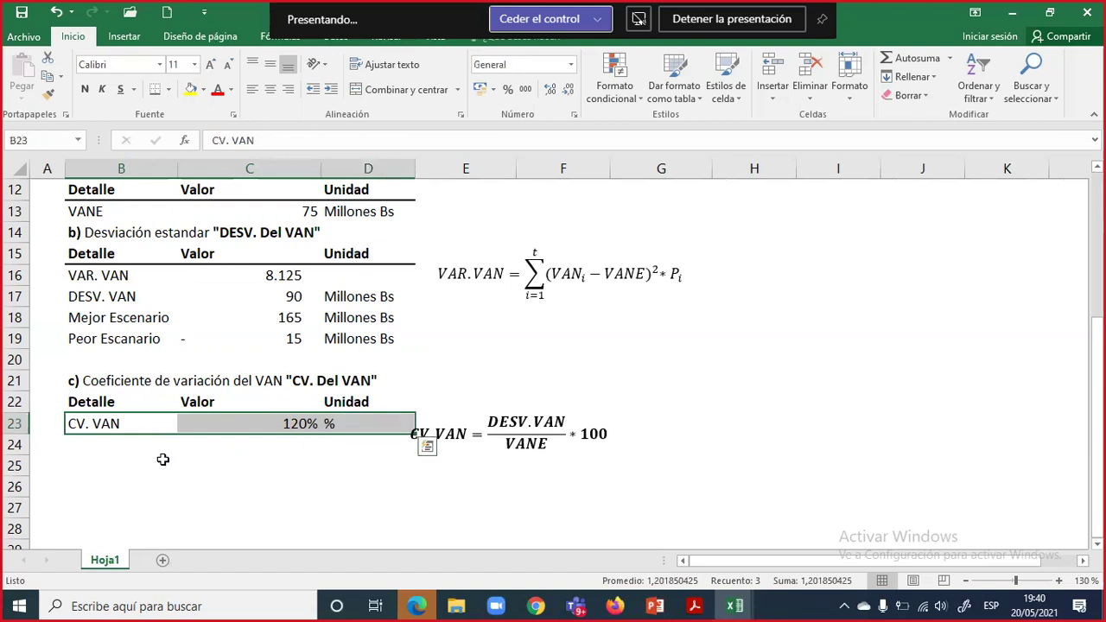
click(110, 446)
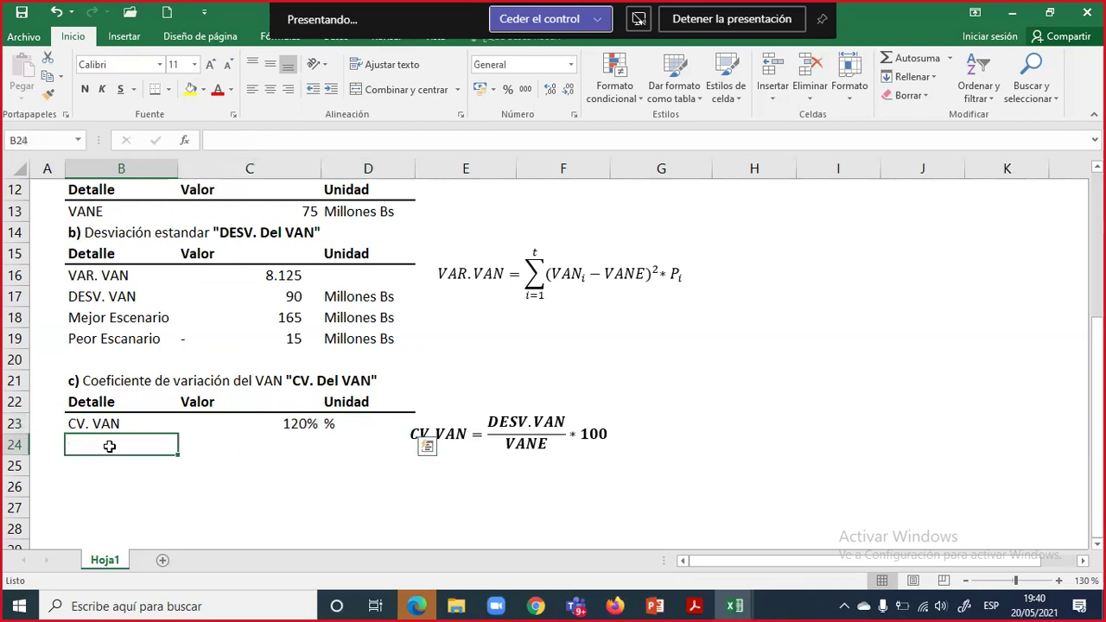
drag(130, 427, 343, 427)
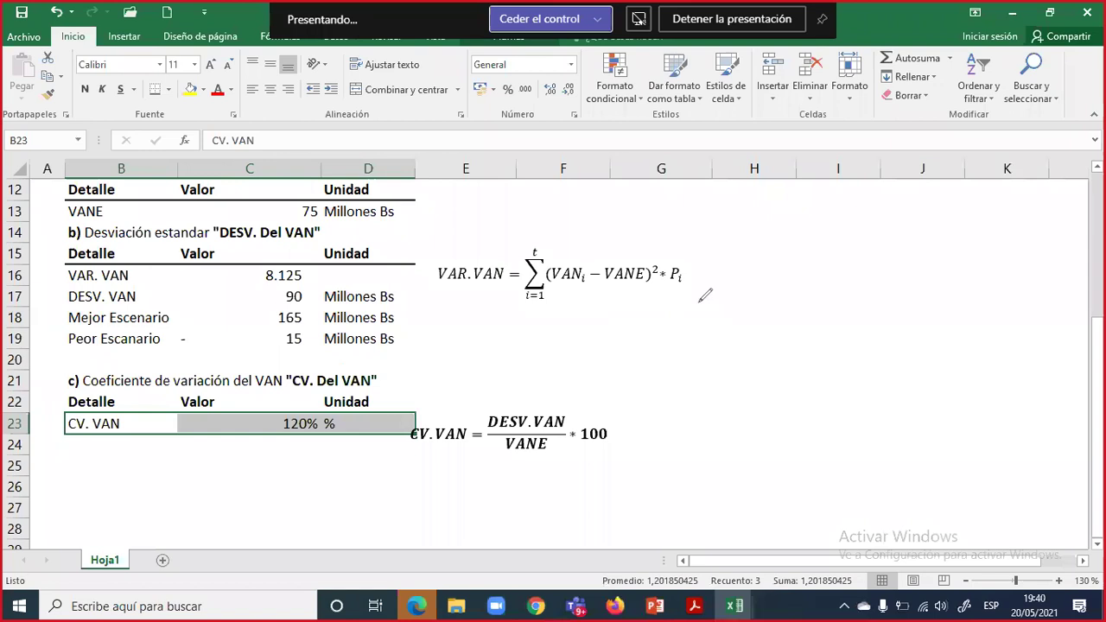
- Handwrite the letters A and B in the blank area beside the VAR.VAN equation and circle each one
drag(693, 317, 688, 330)
mouse_move(702, 300)
mouse_down()
mouse_move(707, 329)
mouse_move(710, 315)
mouse_up()
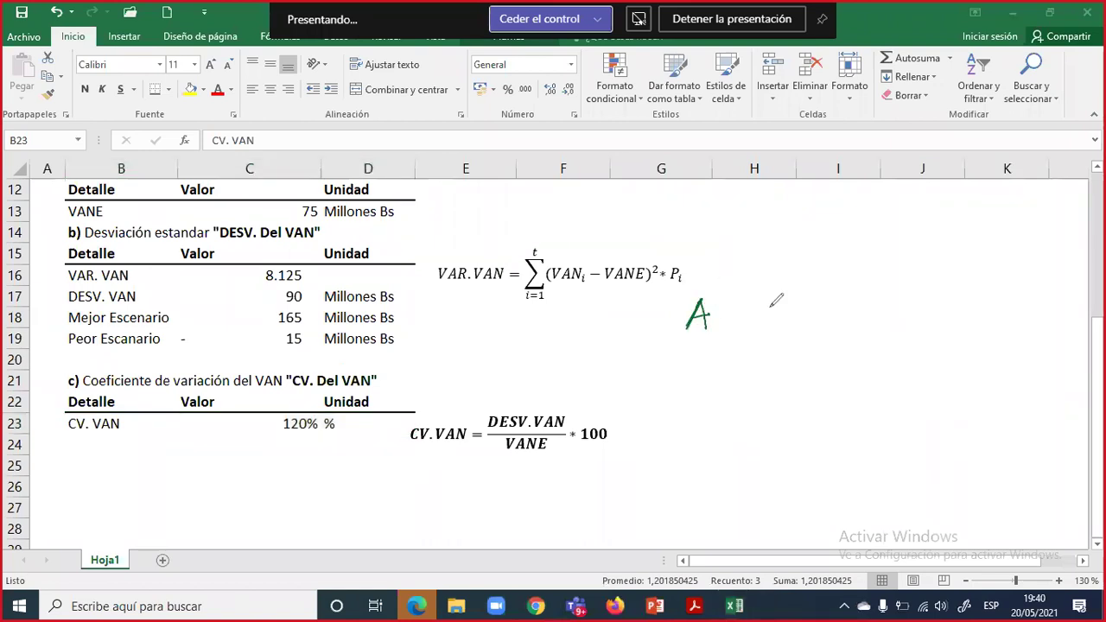
mouse_move(961, 284)
mouse_down()
mouse_move(960, 313)
mouse_move(976, 288)
mouse_move(963, 313)
mouse_up()
drag(962, 271, 975, 270)
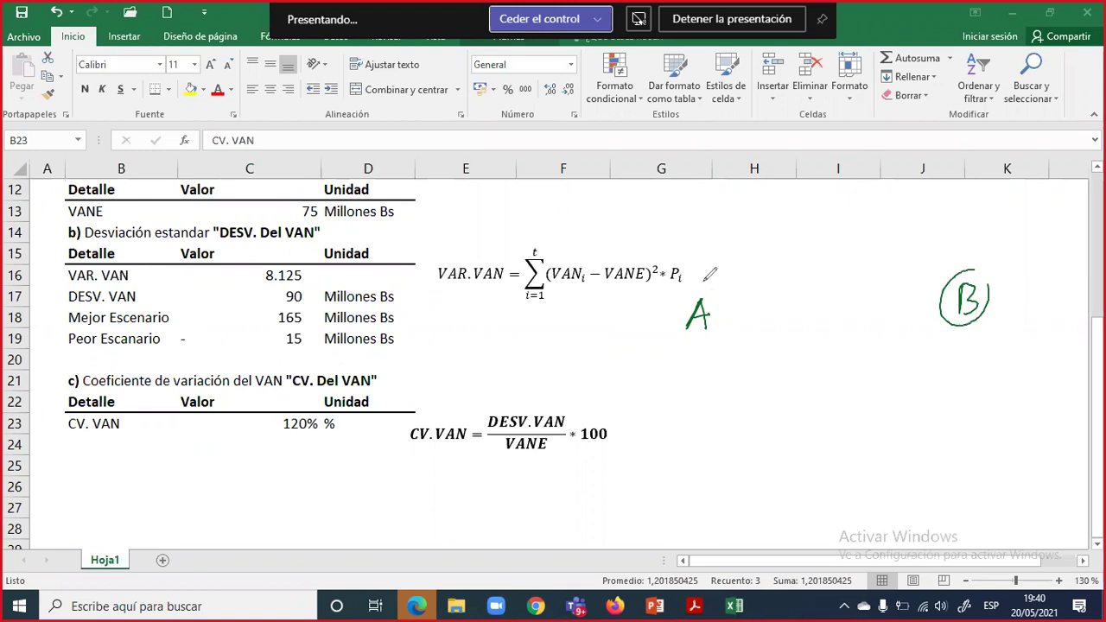
mouse_move(702, 280)
mouse_down()
mouse_move(686, 294)
mouse_move(702, 279)
mouse_up()
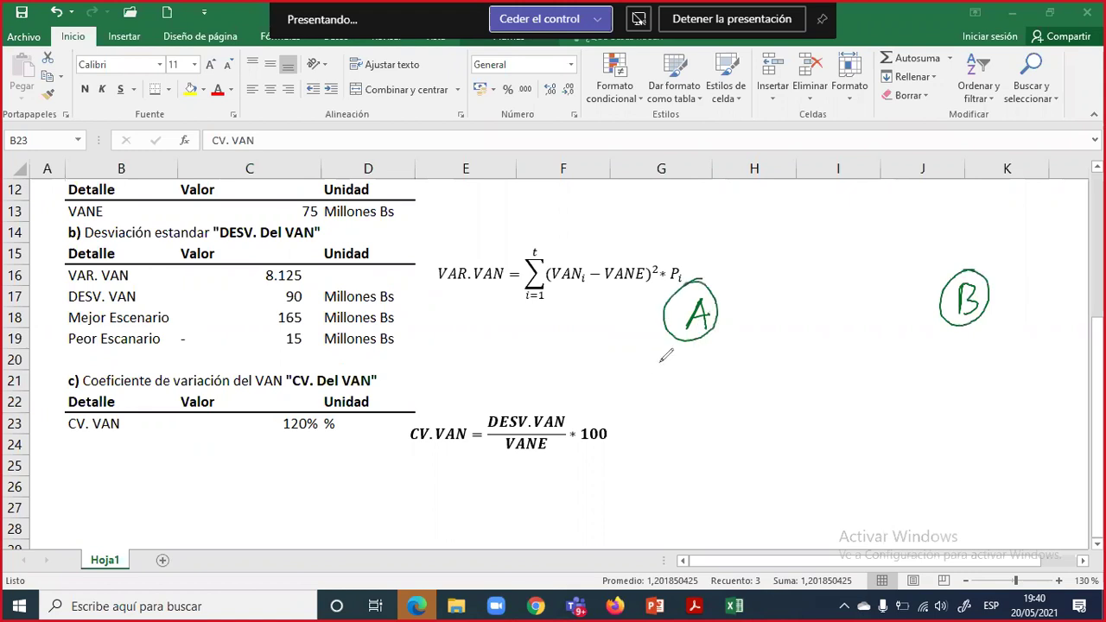
- Handwrite "C.V.= 1%" below the circled A
mouse_move(637, 379)
mouse_down()
mouse_move(663, 360)
mouse_move(692, 372)
mouse_up()
click(675, 382)
mouse_move(679, 379)
mouse_down()
mouse_move(719, 371)
mouse_move(724, 382)
mouse_up()
drag(734, 374, 734, 376)
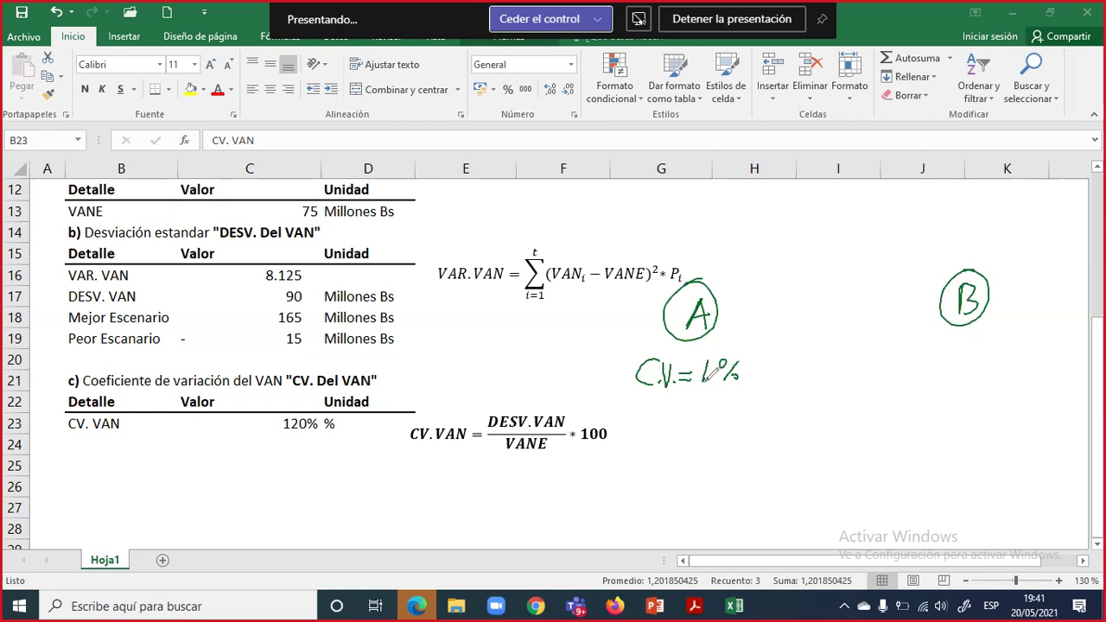
- Handwrite "C.V.= 50%" below the circled B, and clear all the pen annotations
mouse_move(929, 356)
mouse_down()
mouse_move(929, 374)
mouse_move(954, 355)
mouse_move(980, 362)
mouse_up()
click(934, 374)
click(955, 373)
drag(962, 370, 982, 369)
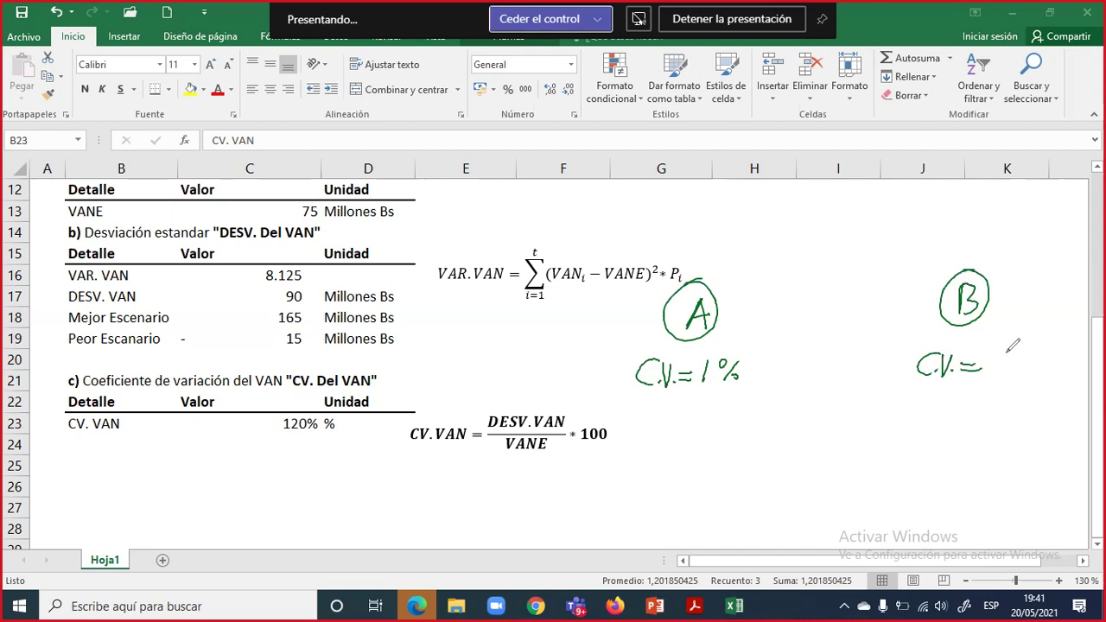
mouse_move(1000, 357)
mouse_down()
mouse_move(989, 371)
mouse_move(1027, 361)
mouse_up()
drag(1038, 353, 1024, 374)
drag(1035, 366, 1038, 372)
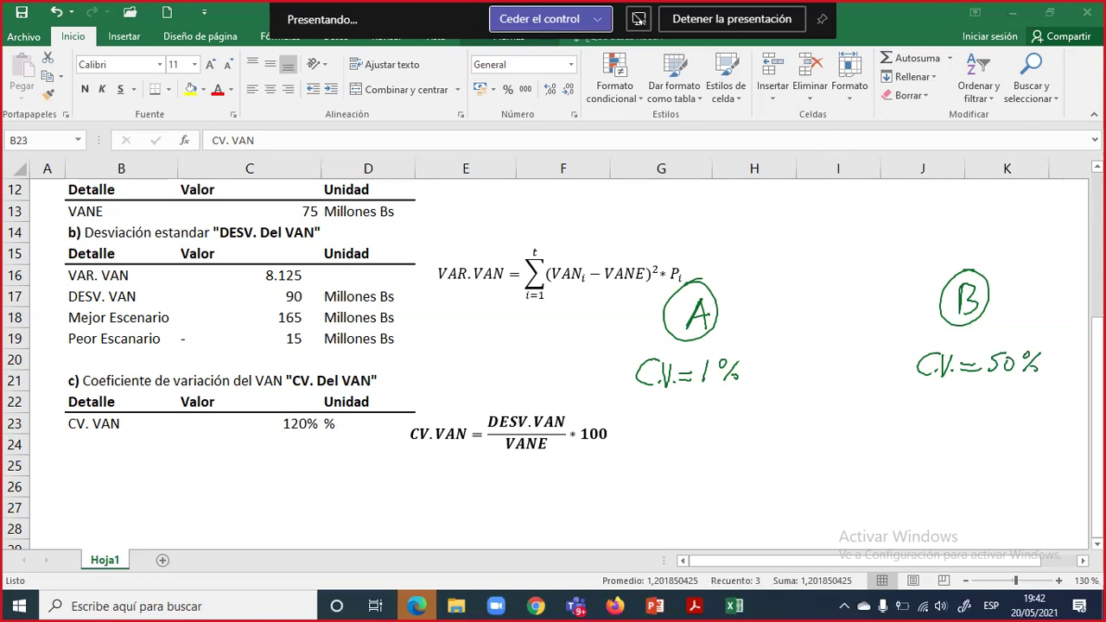
click(514, 299)
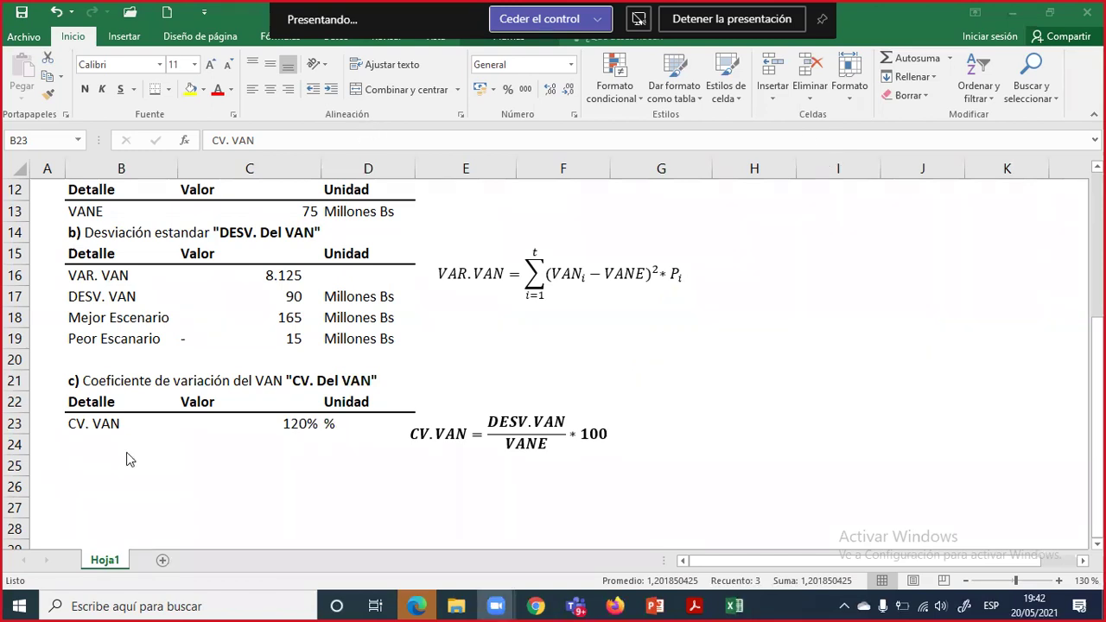
- Begin the part d heading in B25 with "d) Determinar la probabilidad de éxito del proyecto"
click(90, 478)
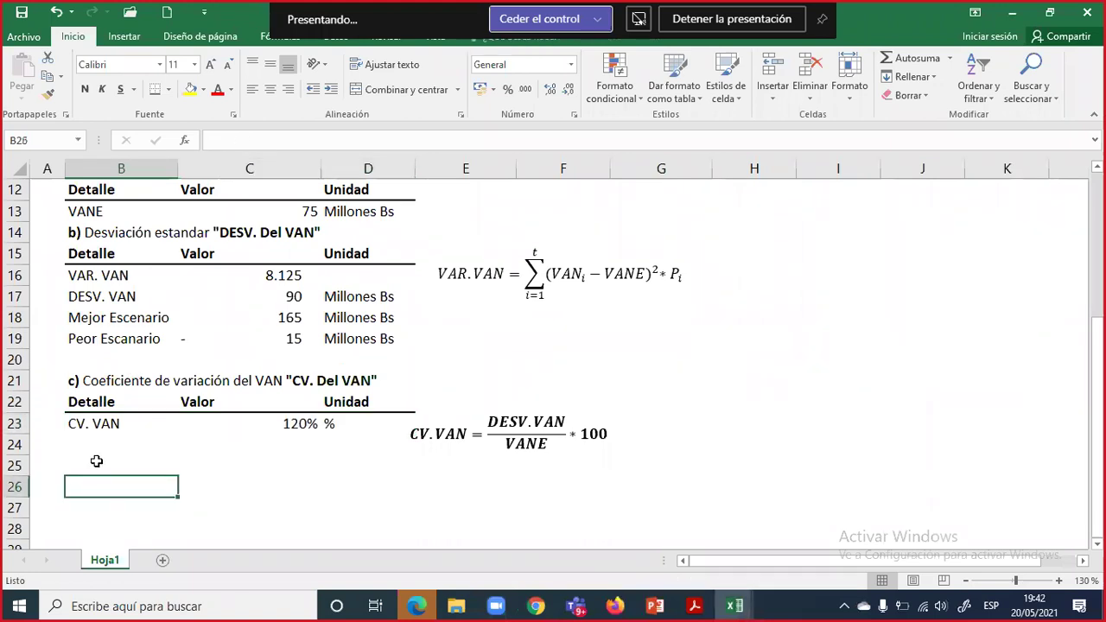
click(101, 461)
text(d)
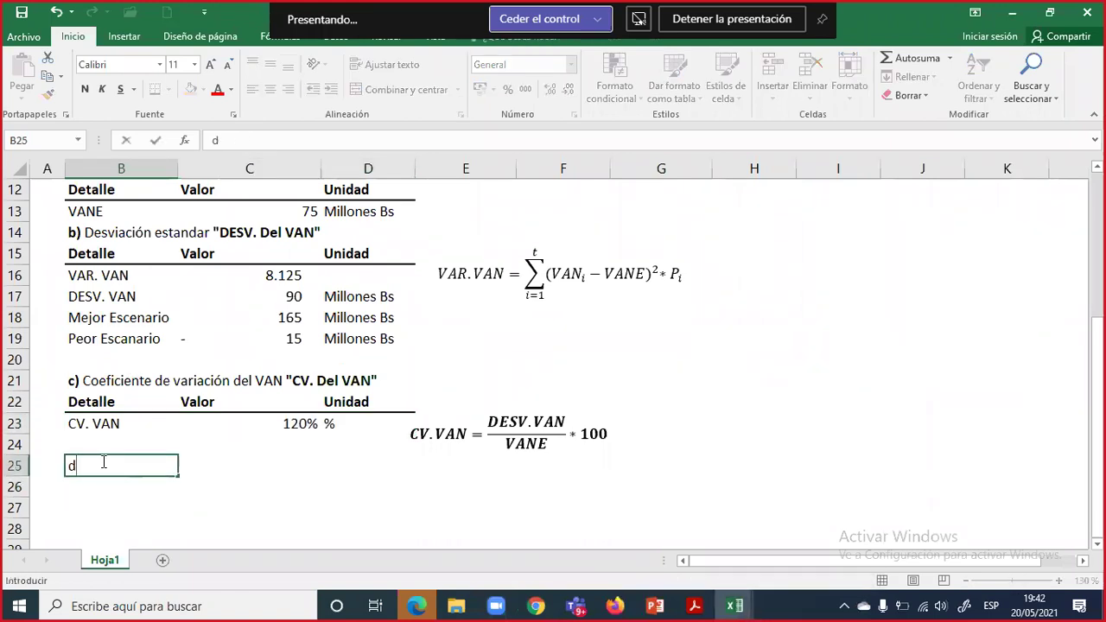
text() Determinar )
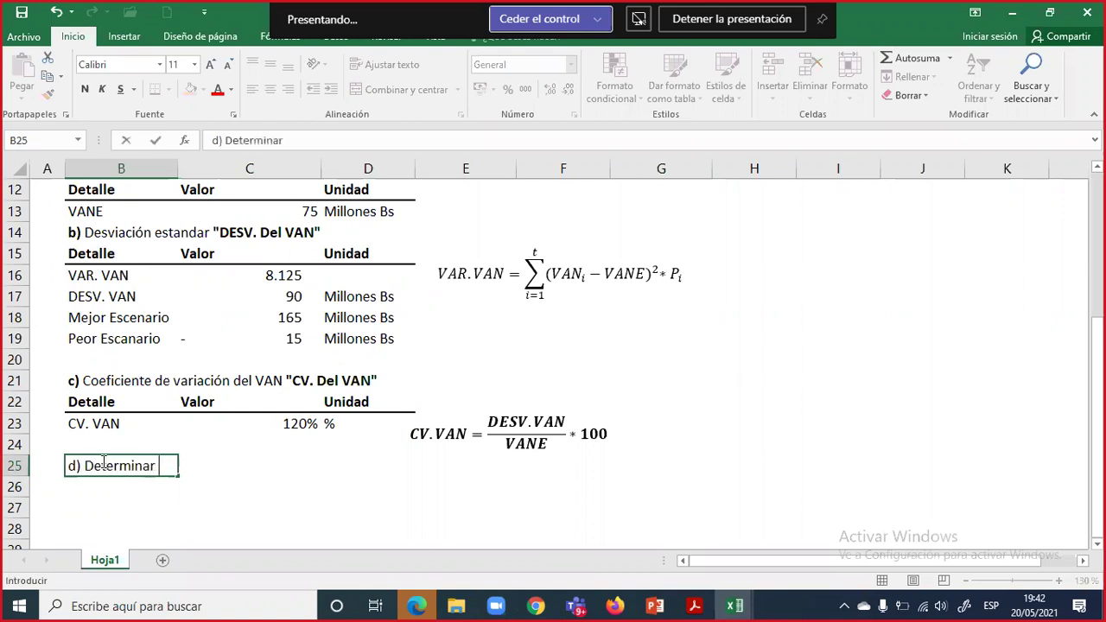
text(la probab)
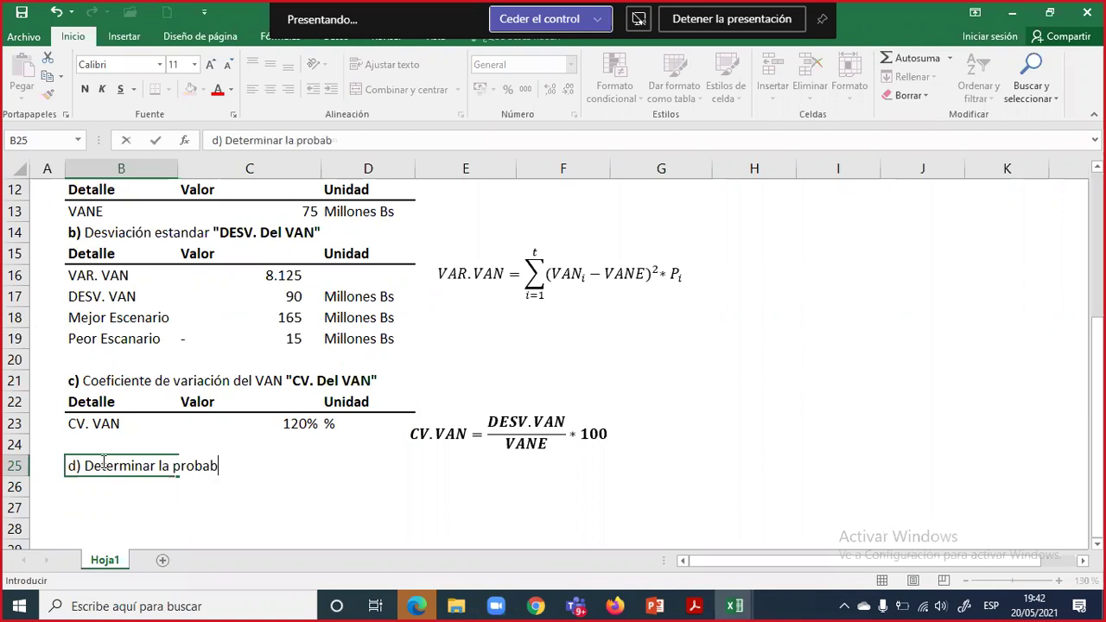
text(ilidad de)
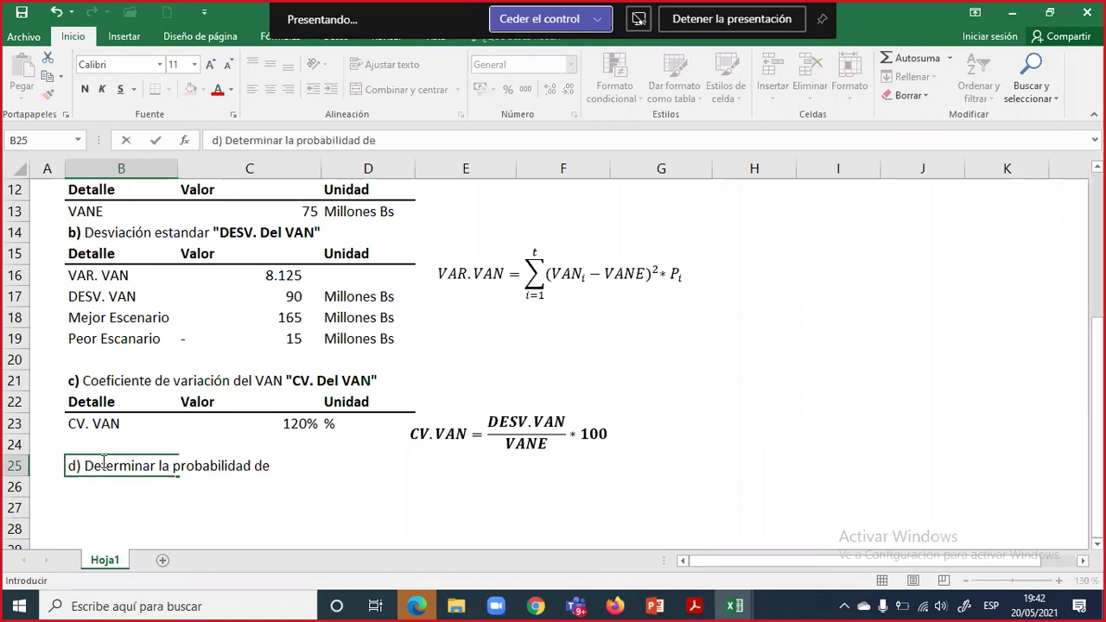
text( +es)
key(BackSpace)
key(BackSpace)
key(BackSpace)
text(és)
key(BackSpace)
text(xito del )
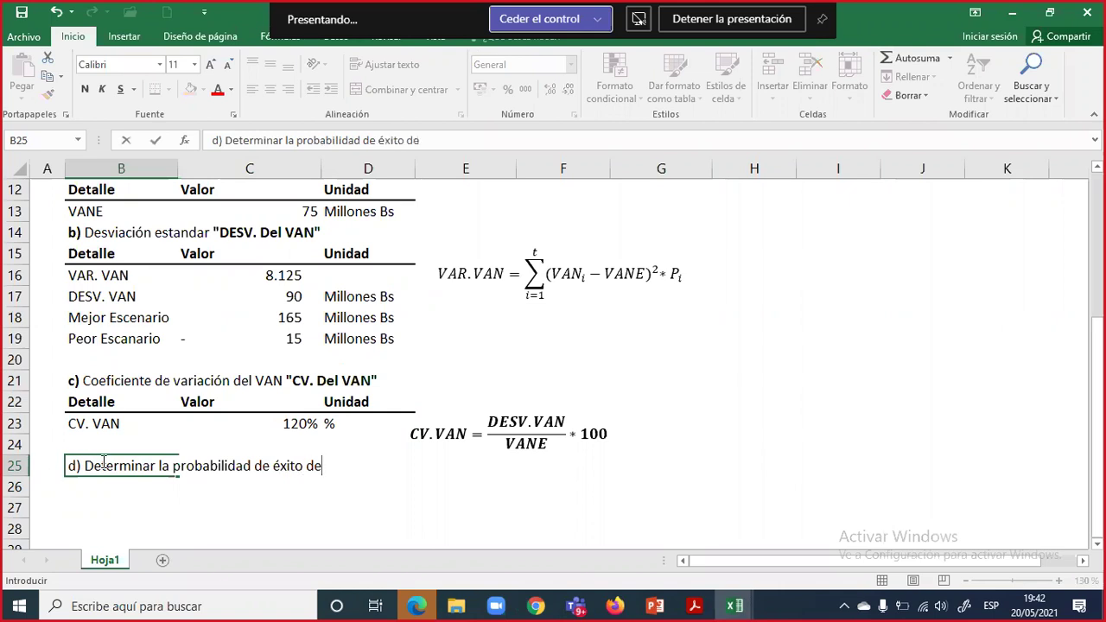
text(proyecto )
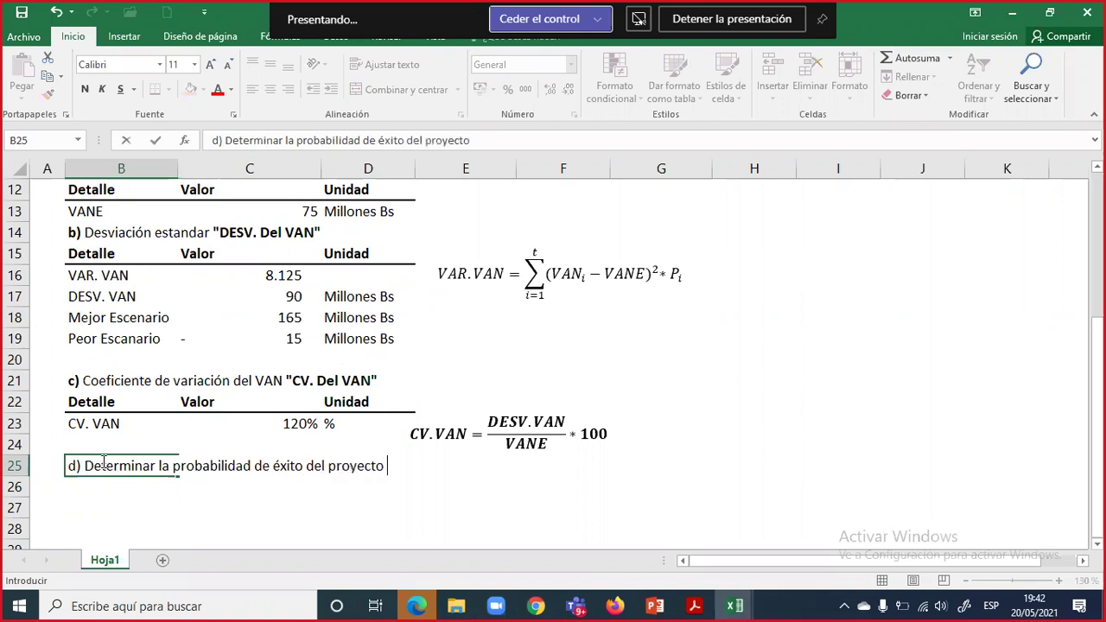
- Complete the B25 heading with "de inversión "P(VAN>0)"" and make the quoted "P(VAN>0)" bold
text(de inversi)
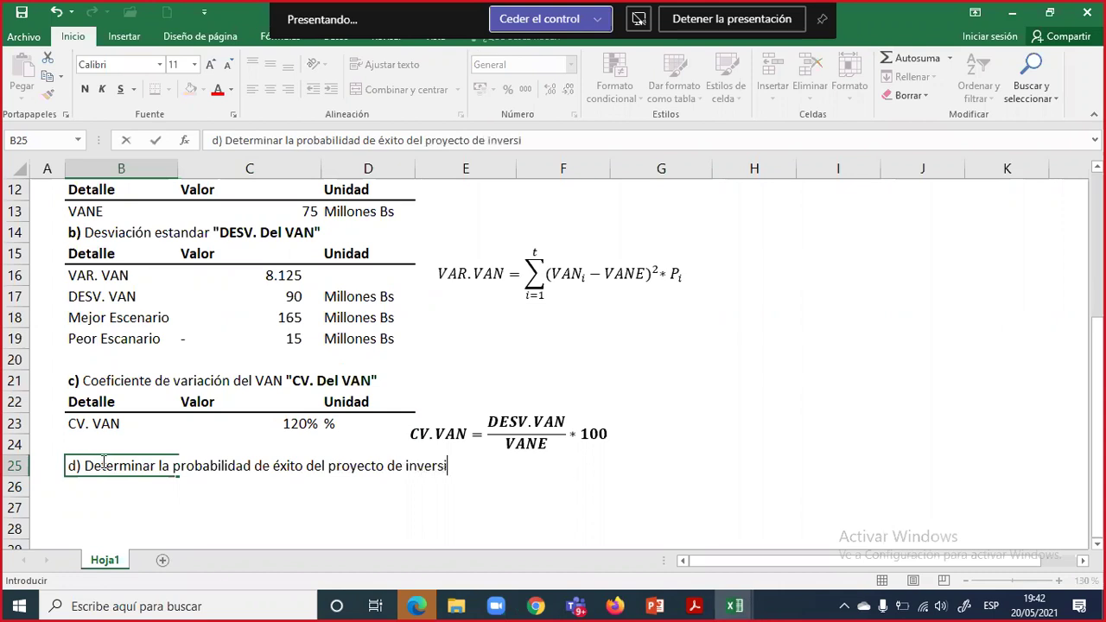
text(ón "P)
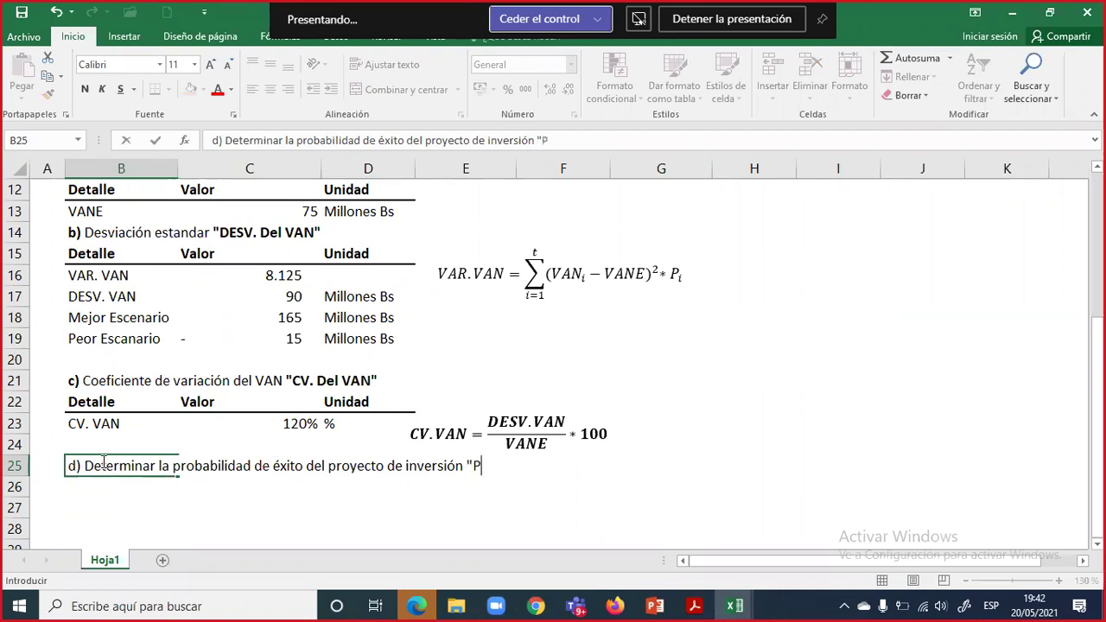
text((VAN>0()
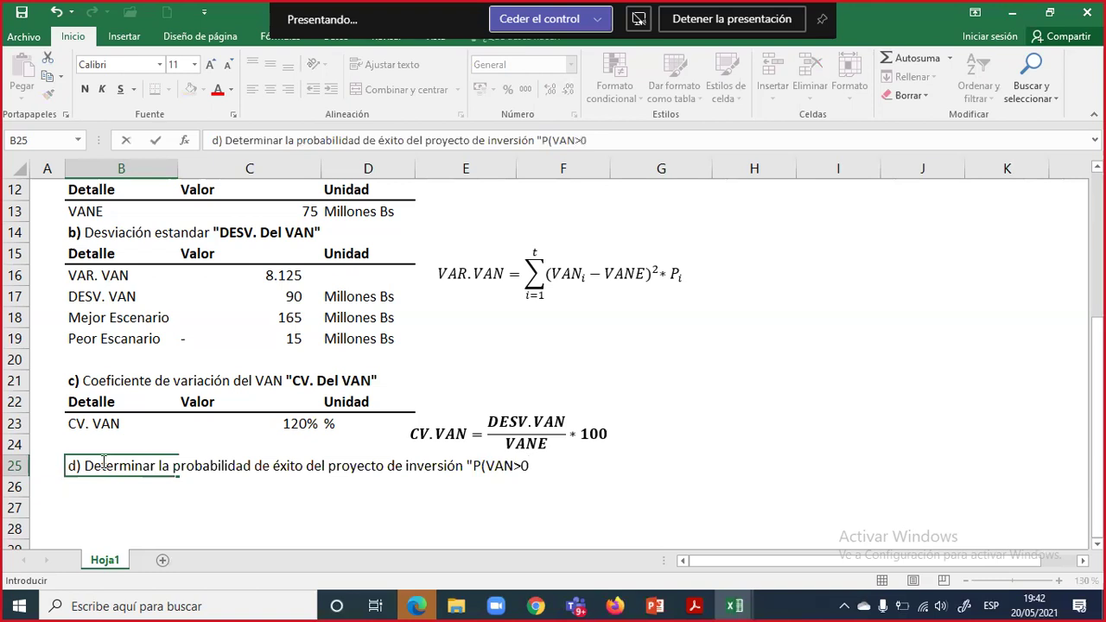
key(BackSpace)
text()")
drag(468, 465, 544, 465)
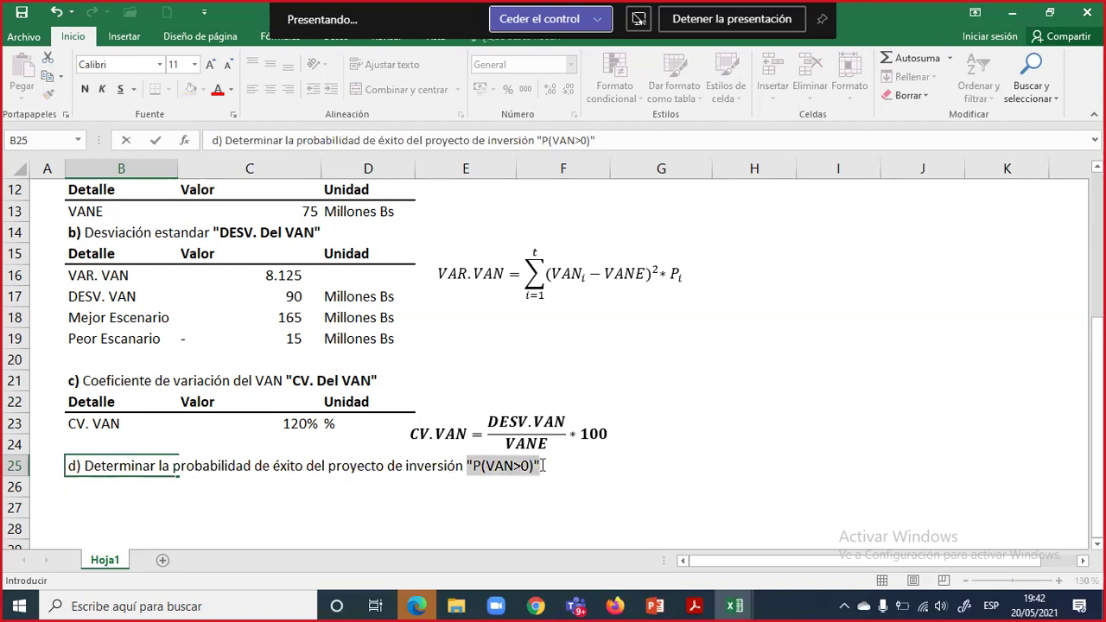
click(84, 89)
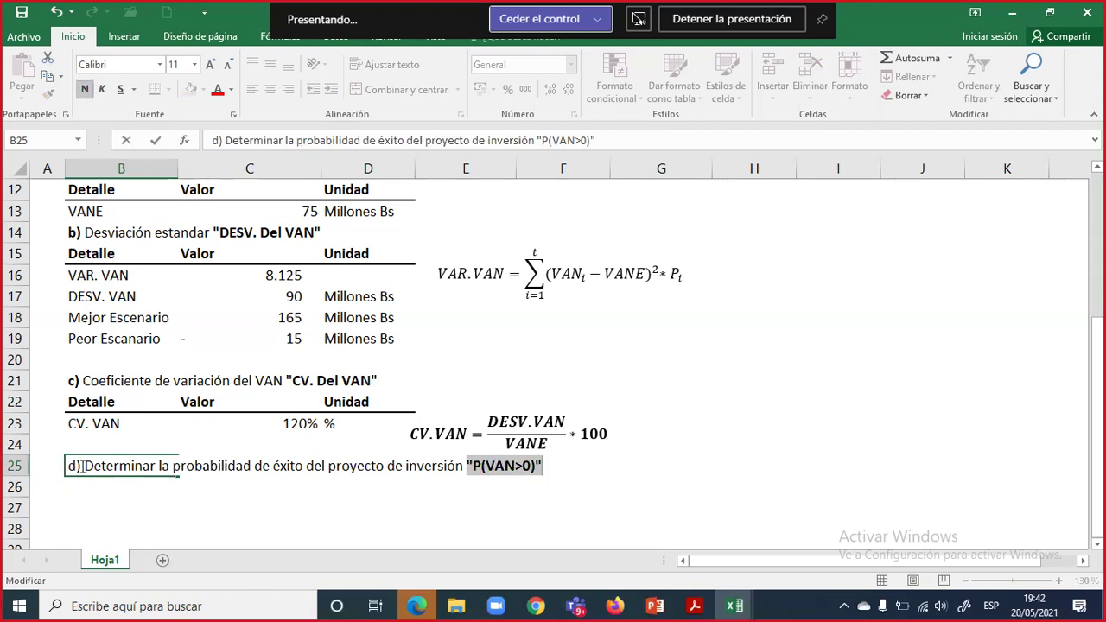
- Make the "d)" at the start of the B25 heading bold and finish editing the cell
drag(81, 466, 69, 468)
key(ctrl+n)
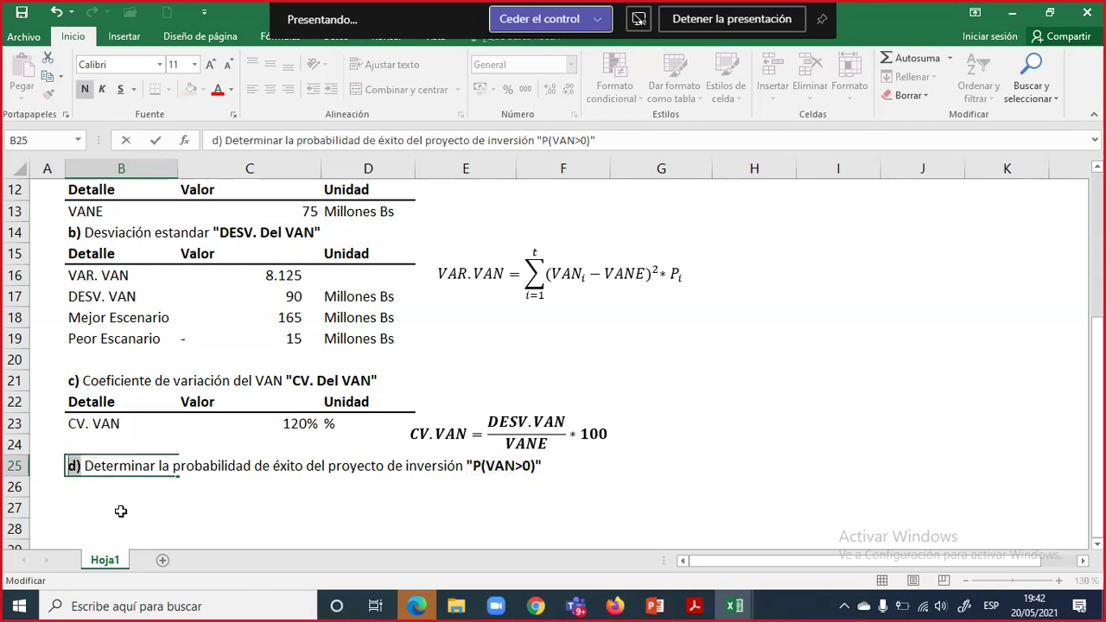
click(121, 511)
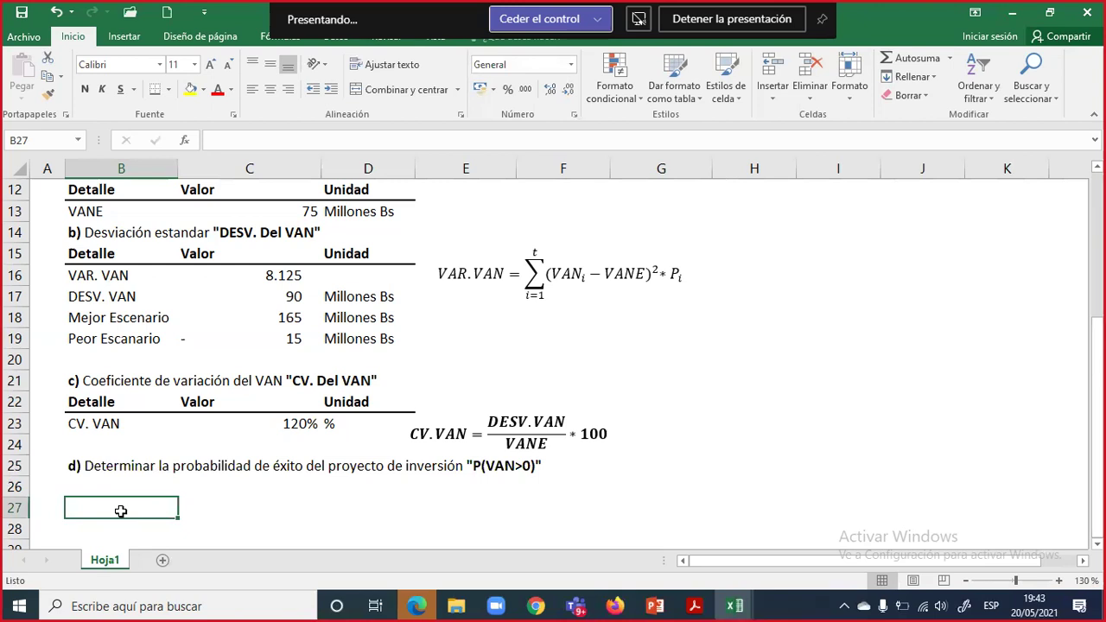
key(Up)
text(Deta)
key(BackSpace)
key(BackSpace)
key(BackSpace)
key(BackSpace)
- Copy the Detalle, Valor and Unidad header row from B22:D22 to B26, and enter "X" in B27
key(Up)
key(Up)
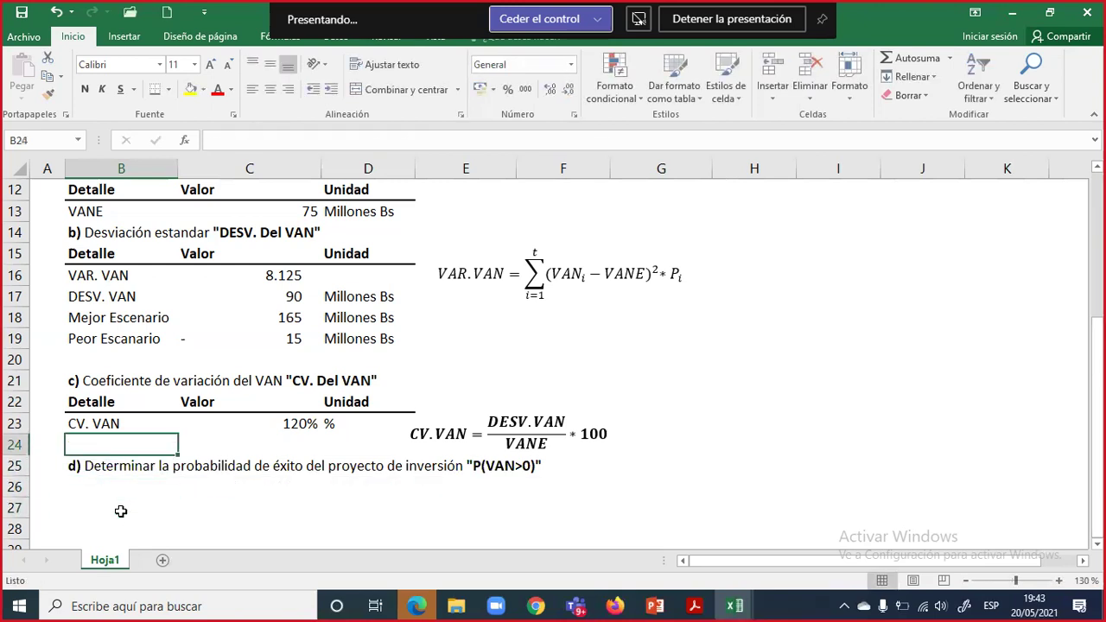
key(Up)
key(Up)
key(shift+Right)
key(shift+Right)
key(ctrl+c)
key(Down)
key(Down)
key(Down)
key(Down)
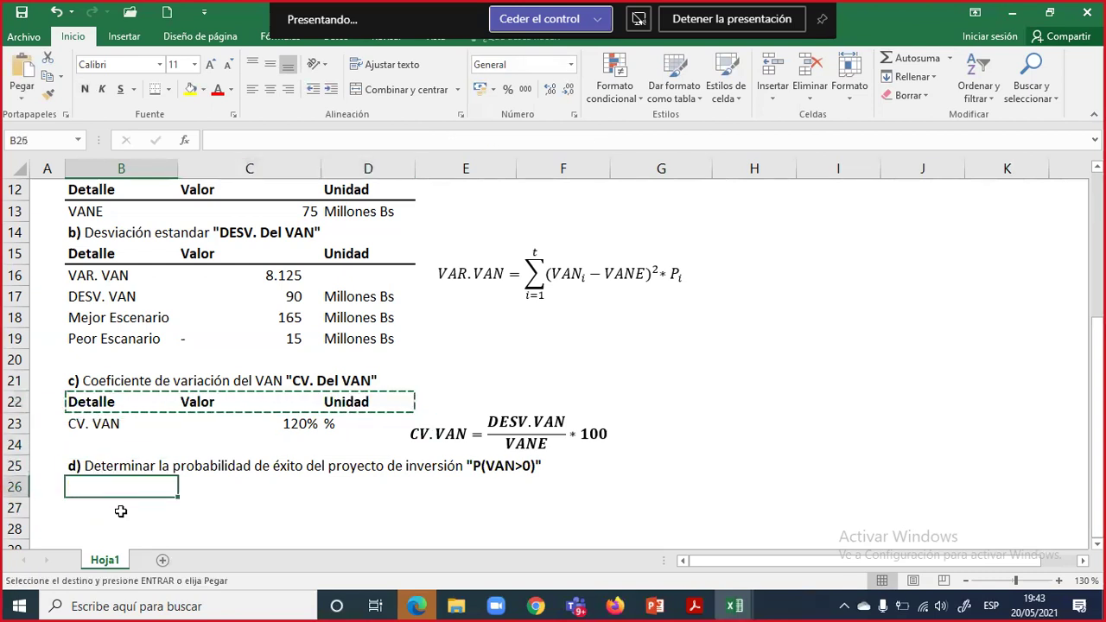
key(Return)
key(Down)
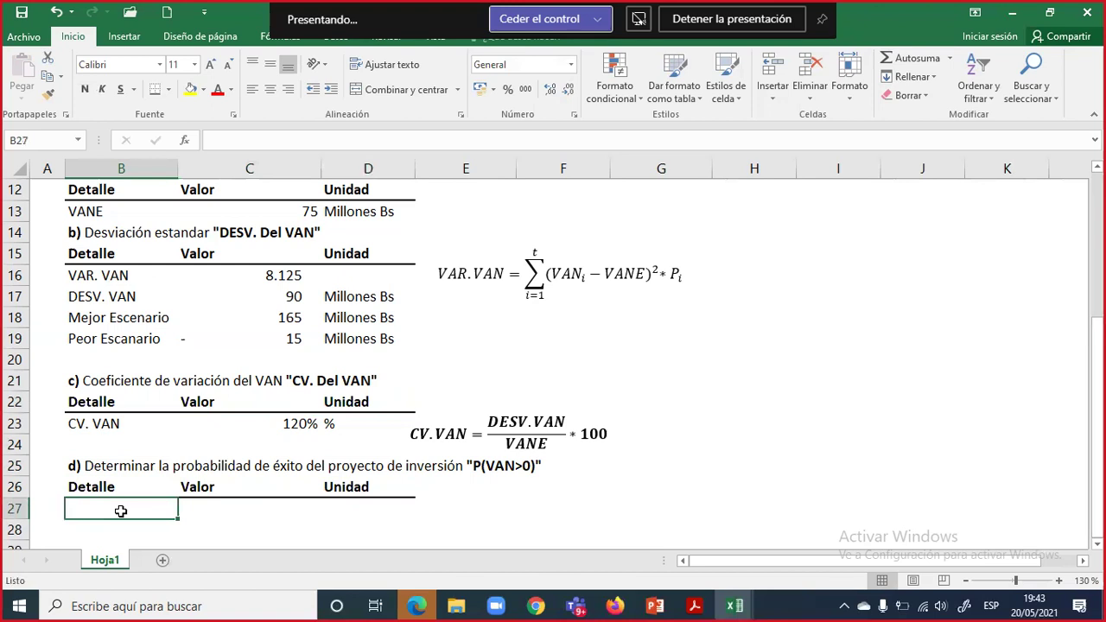
text(X)
key(Tab)
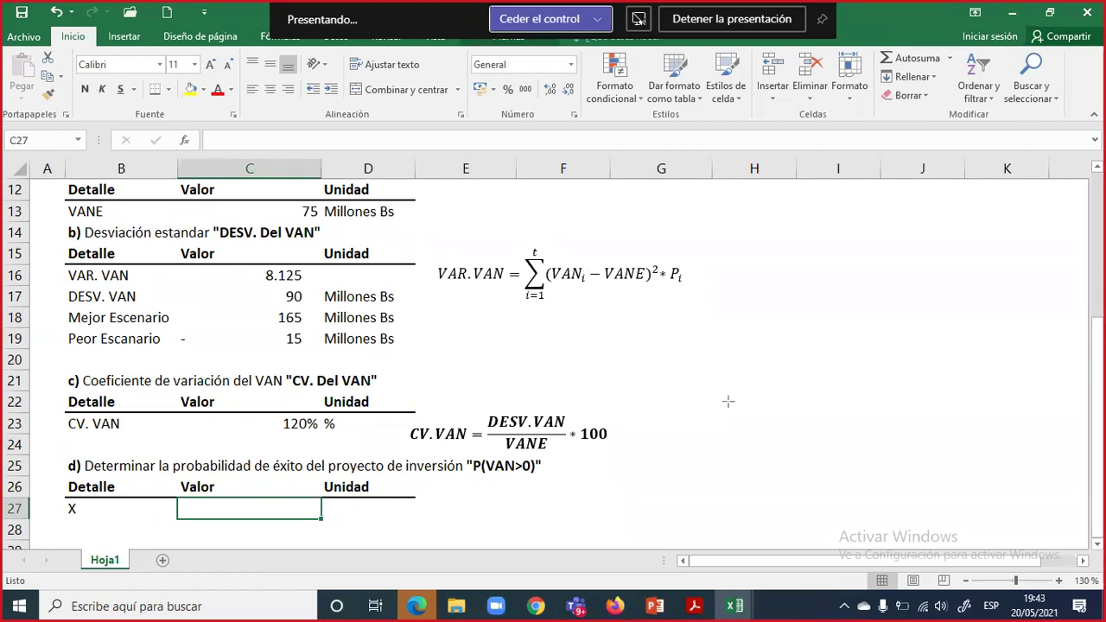
- Draw a green horizontal double-headed axis beside the tables, with handwritten marks from -3 to 3 and the label "Z"
mouse_move(852, 384)
mouse_down()
mouse_move(716, 389)
mouse_move(1019, 389)
mouse_up()
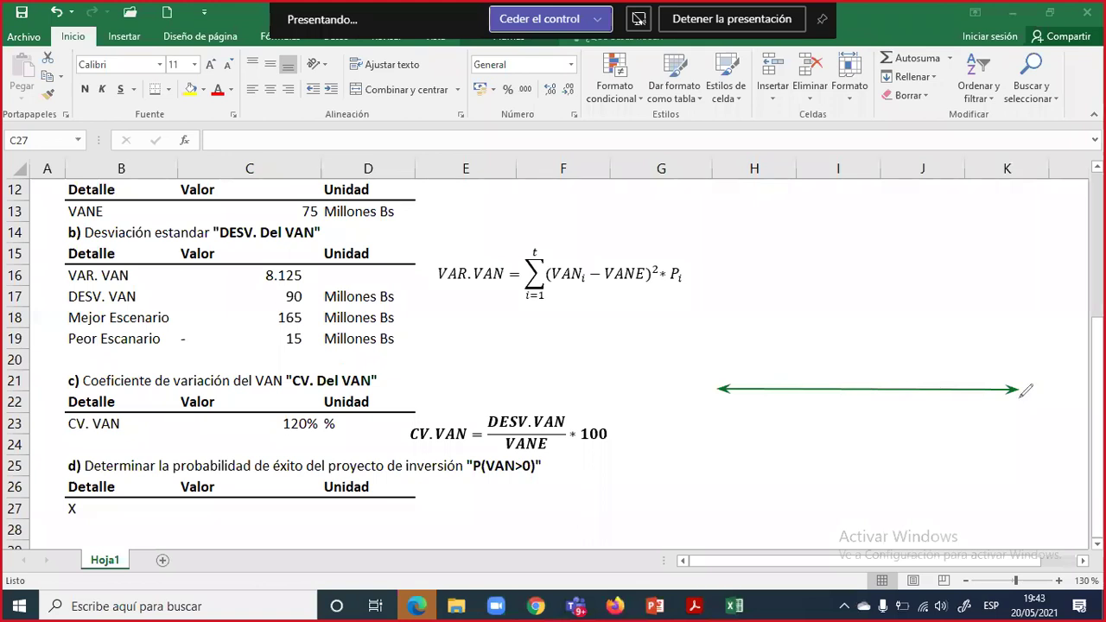
drag(1015, 397, 1030, 411)
drag(852, 393, 851, 394)
drag(912, 398, 948, 412)
mouse_move(801, 400)
mouse_down()
mouse_move(813, 404)
mouse_move(735, 402)
mouse_up()
drag(738, 395, 741, 411)
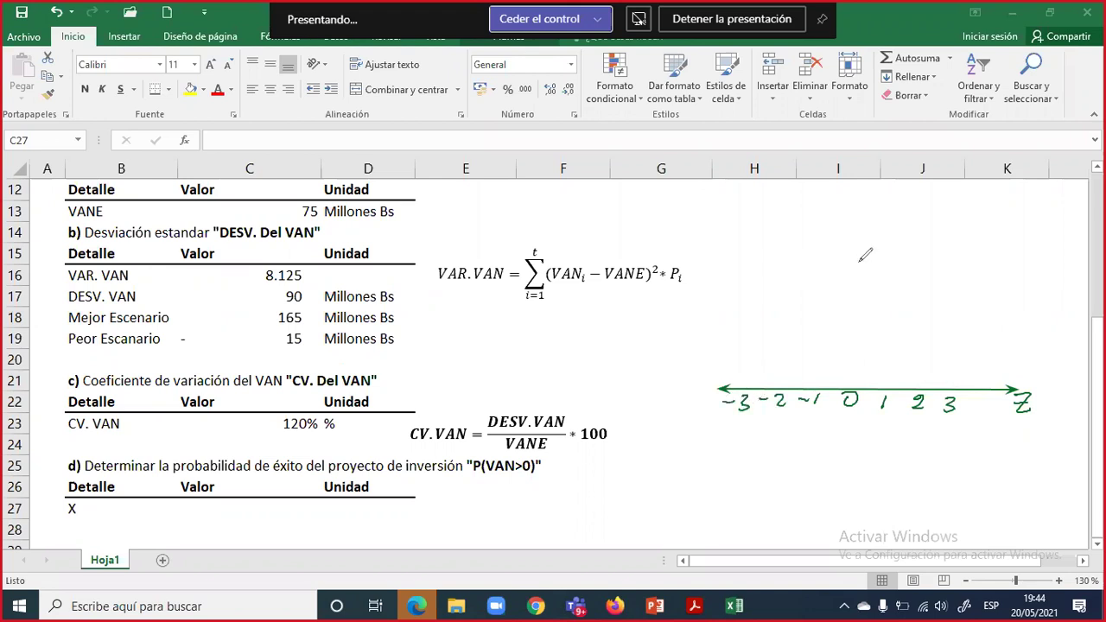
- Sketch a green bell curve above the Z axis with a vertical line from its peak down to 0
mouse_move(855, 259)
mouse_down()
mouse_move(822, 324)
mouse_move(714, 382)
mouse_up()
mouse_move(854, 260)
mouse_down()
mouse_move(905, 330)
mouse_move(1007, 383)
mouse_up()
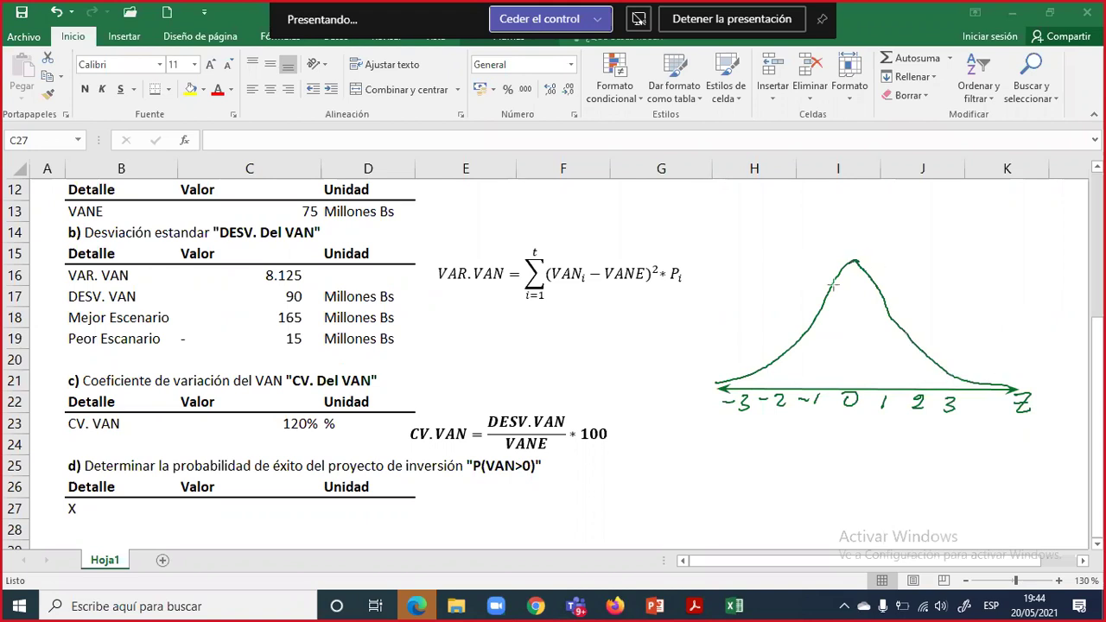
drag(855, 262, 854, 389)
- Draw an orange double-headed horizontal axis below the Z axis and handwrite "VAN" and "x" at its end
drag(715, 453, 1001, 455)
drag(715, 453, 1025, 453)
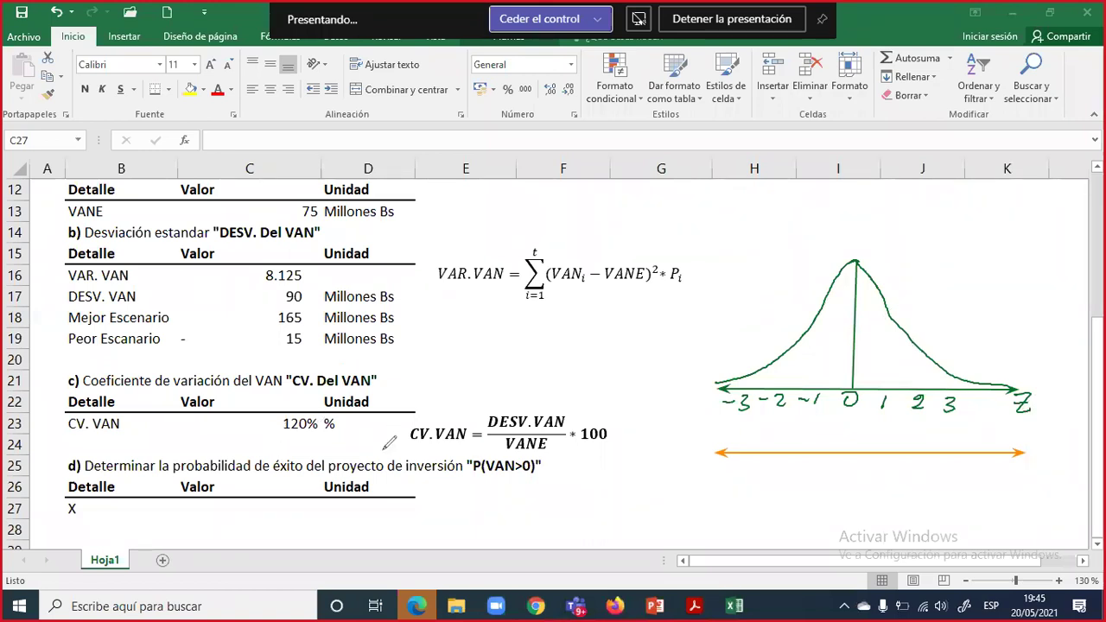
drag(1025, 444, 1030, 465)
mouse_move(1046, 445)
mouse_down()
mouse_move(1040, 462)
mouse_move(1050, 466)
mouse_move(1081, 443)
mouse_move(1053, 458)
mouse_move(1057, 505)
mouse_move(1035, 506)
mouse_up()
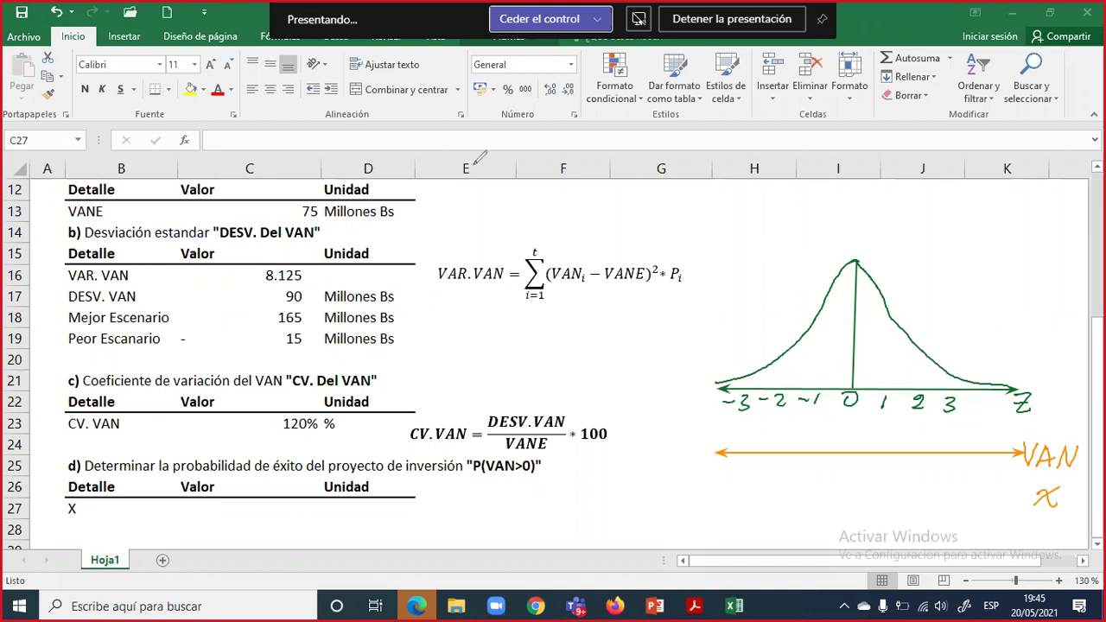
- Enter 0 in C27 and "Millones de Bs" in D27, and handwrite a bold orange 0 below the middle of the VAN axis
click(241, 508)
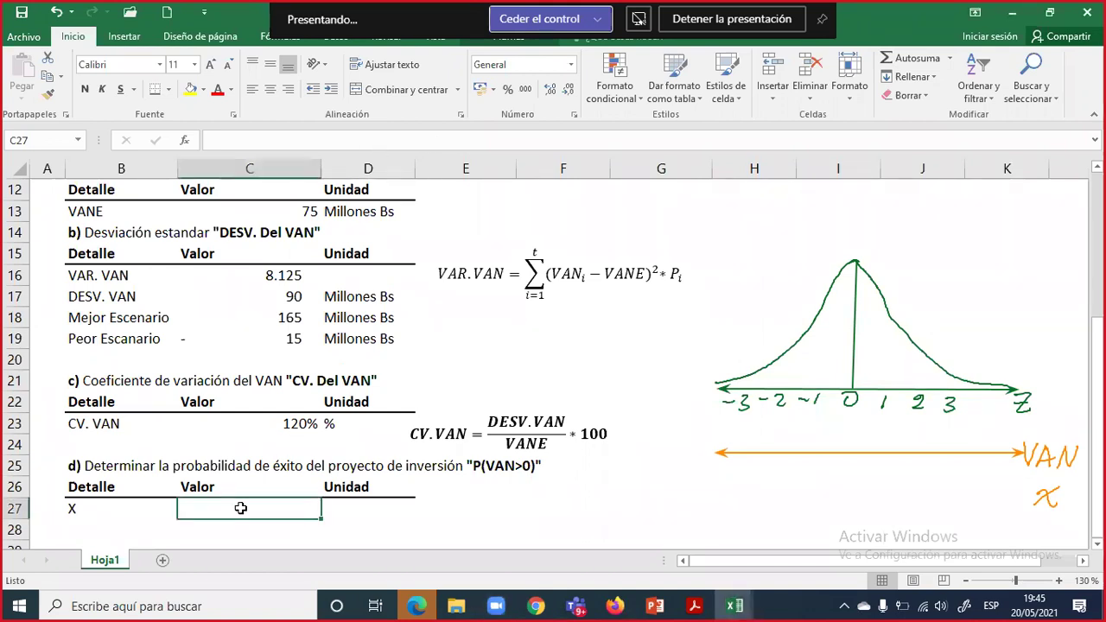
key(Tab)
text(0)
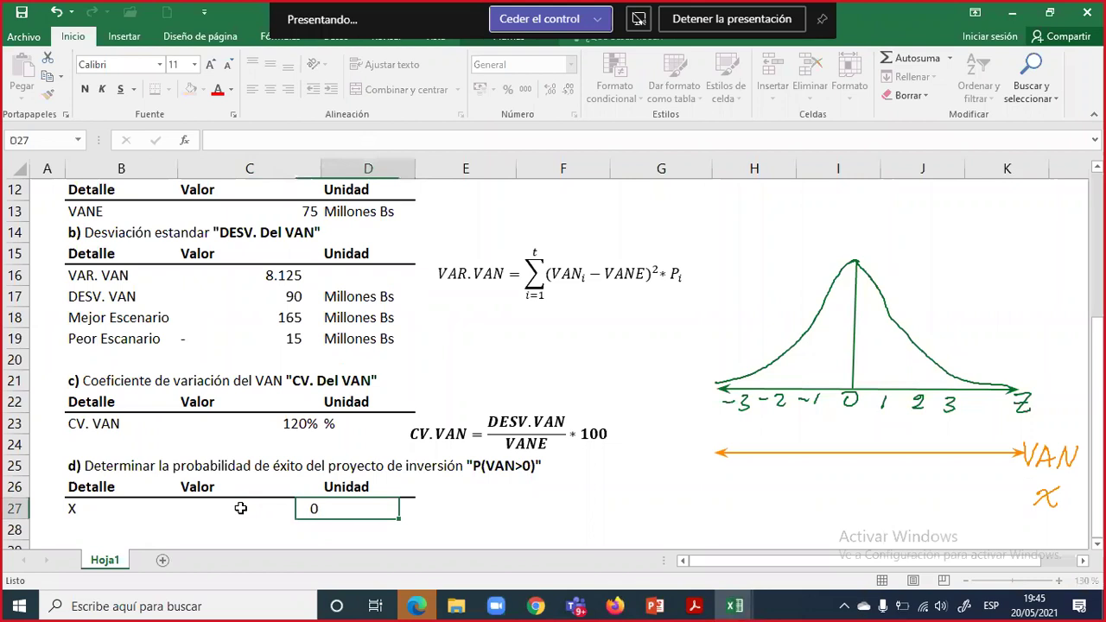
key(Tab)
text(Millones de Bs)
key(Return)
click(240, 508)
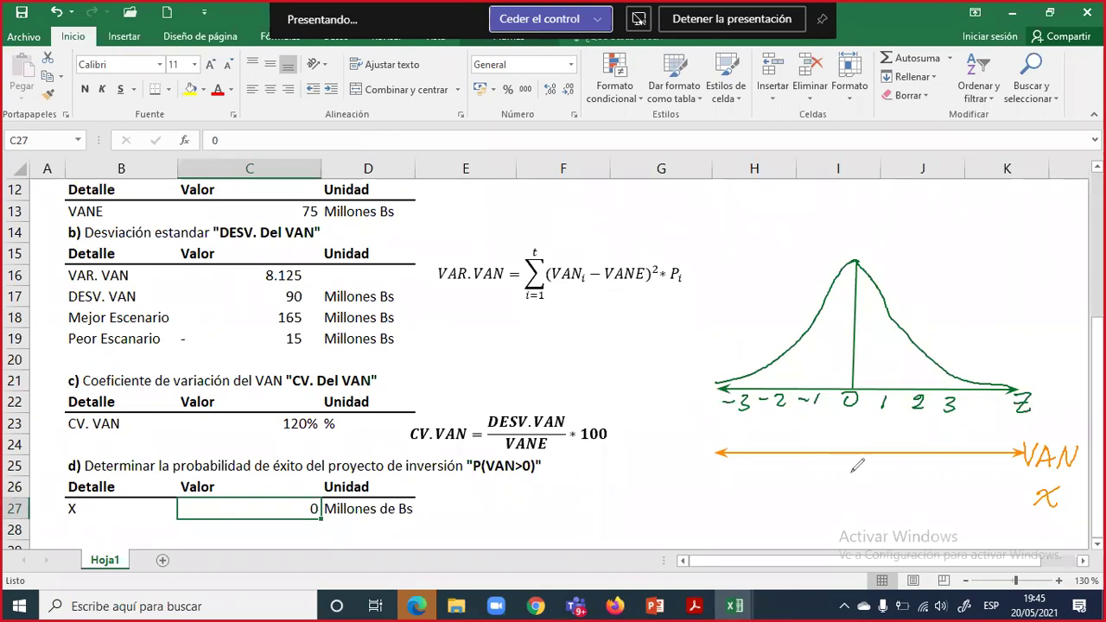
drag(860, 467, 862, 469)
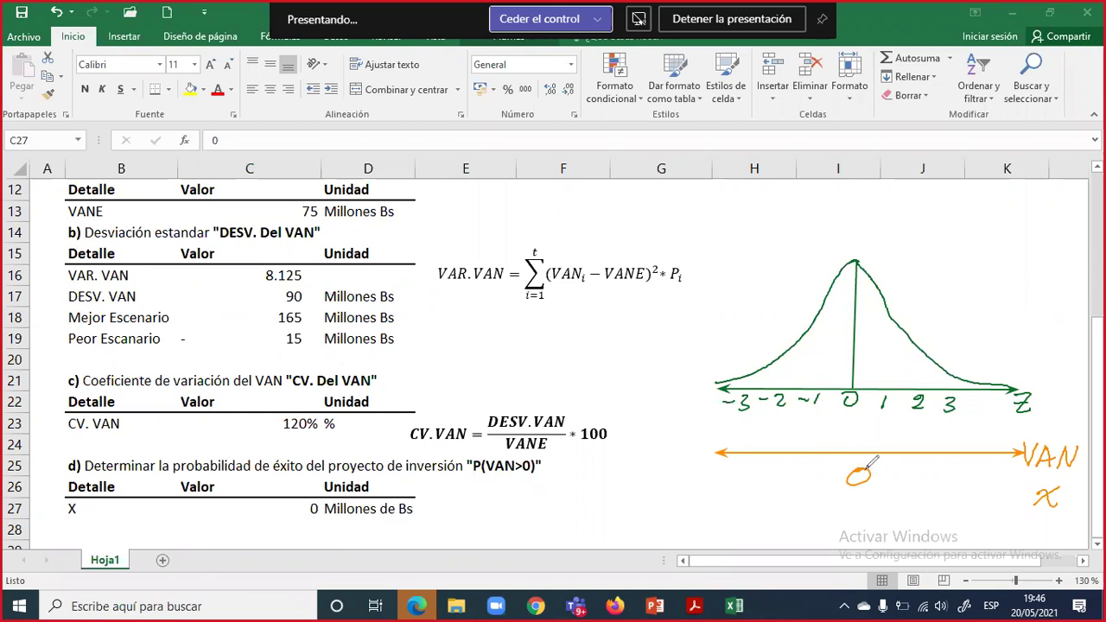
drag(870, 468, 872, 466)
- Enter the label "Normalización" in B28 and the unit "Unidades" in D28
click(104, 516)
click(105, 527)
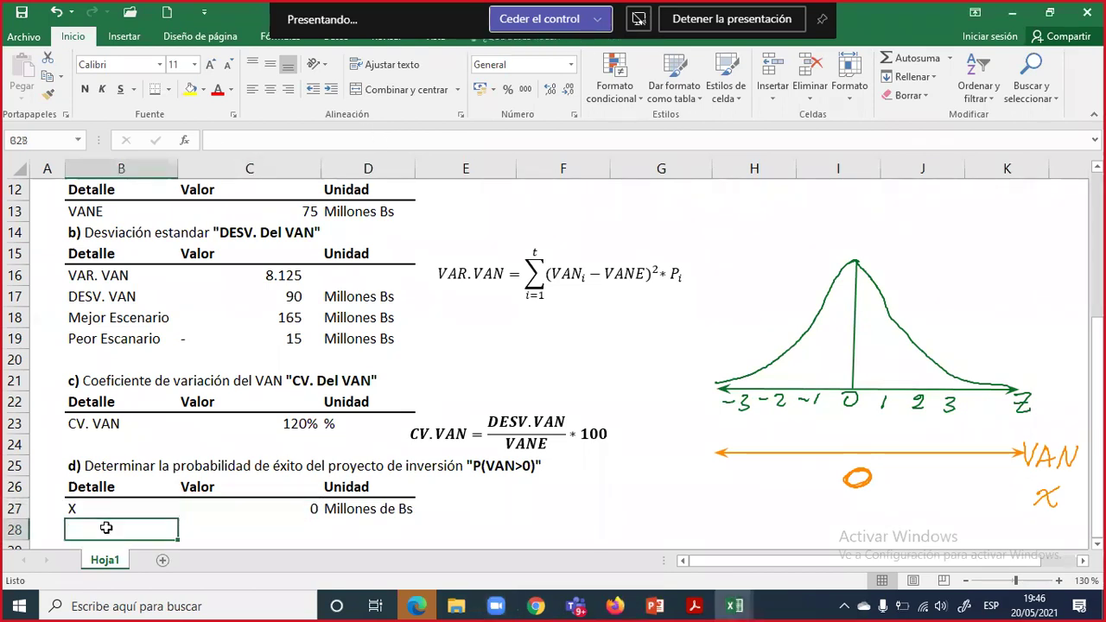
text(Norm)
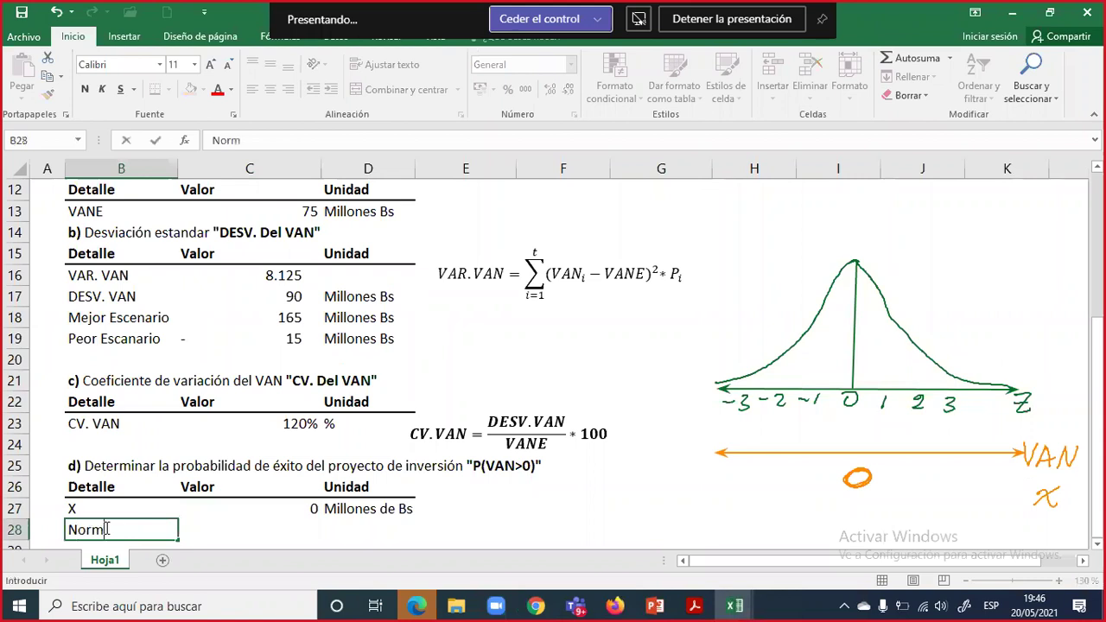
text(alización)
key(Tab)
key(Tab)
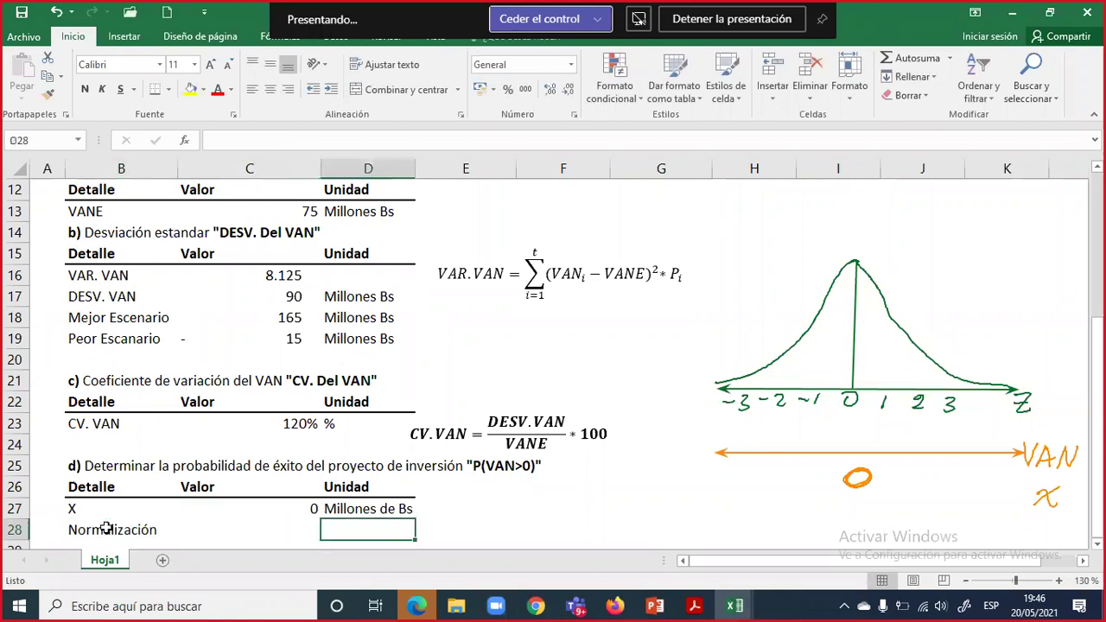
text(Unia)
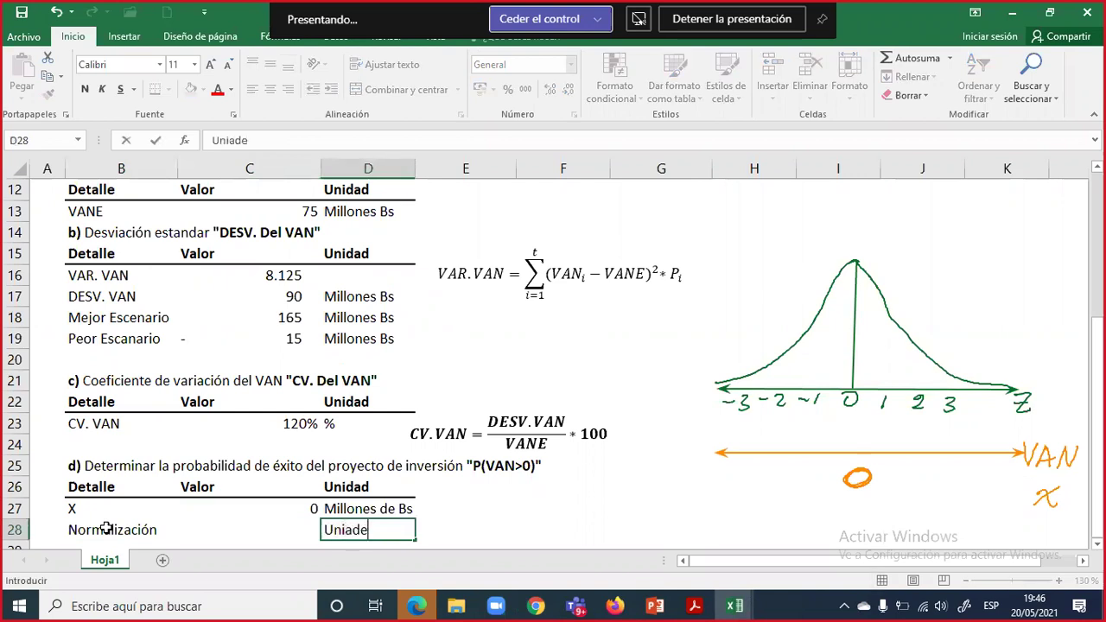
key(BackSpace)
text(d)
key(BackSpace)
key(BackSpace)
text(i)
key(BackSpace)
text(dades)
key(Return)
- Write the formula =NORMALIZACION(C27;C13;C17) in C28, using X, the VANE and the DESV. VAN as arguments
key(Up)
key(Left)
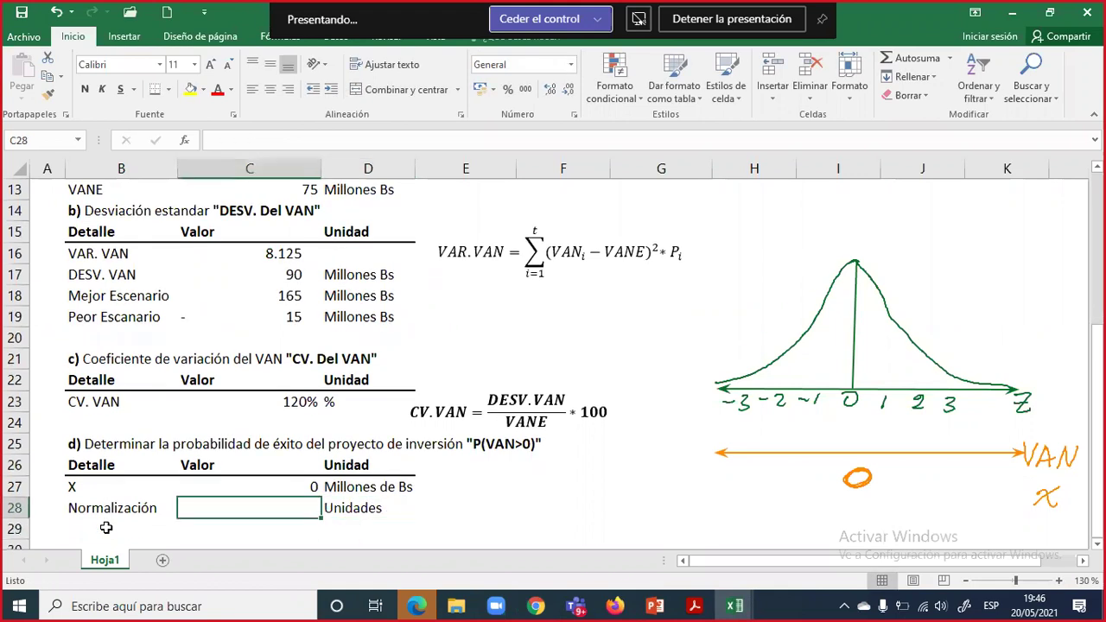
text(=)
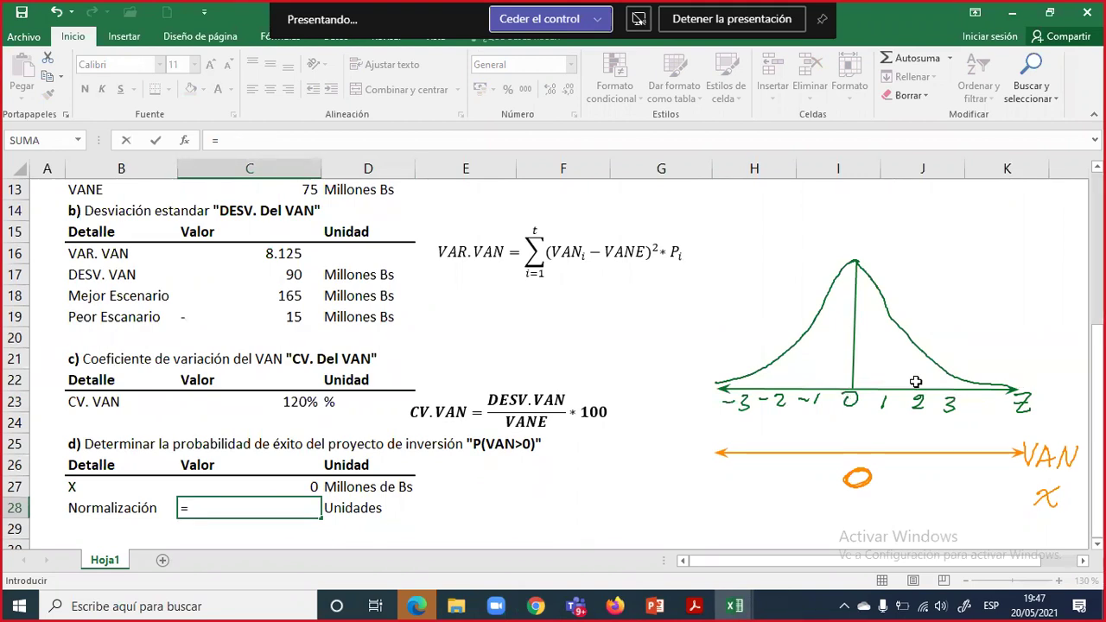
text(norm)
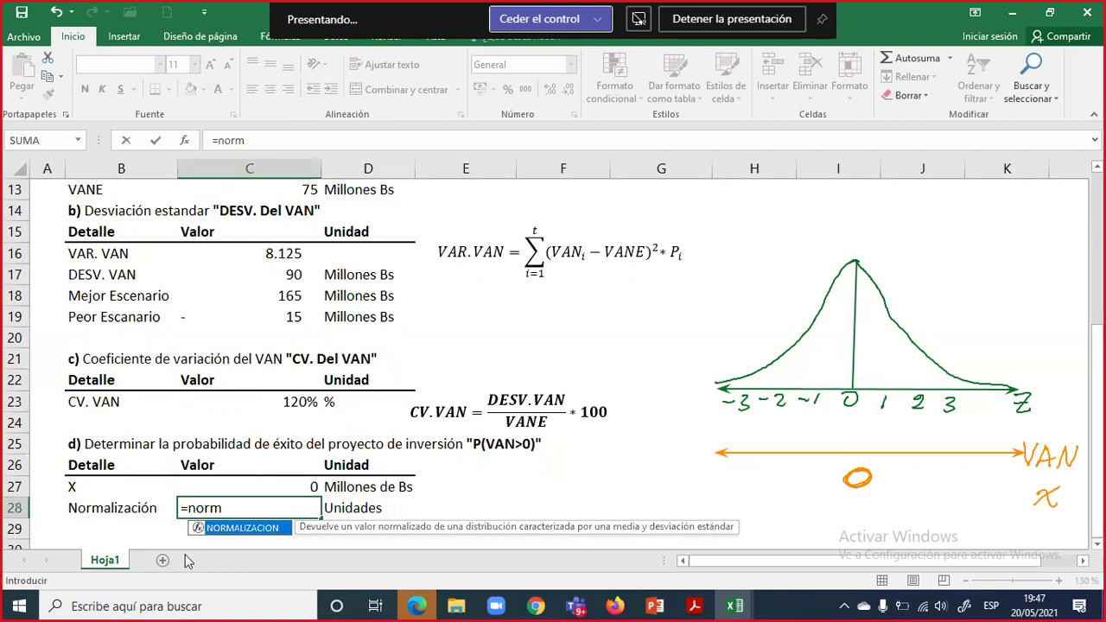
double_click(286, 525)
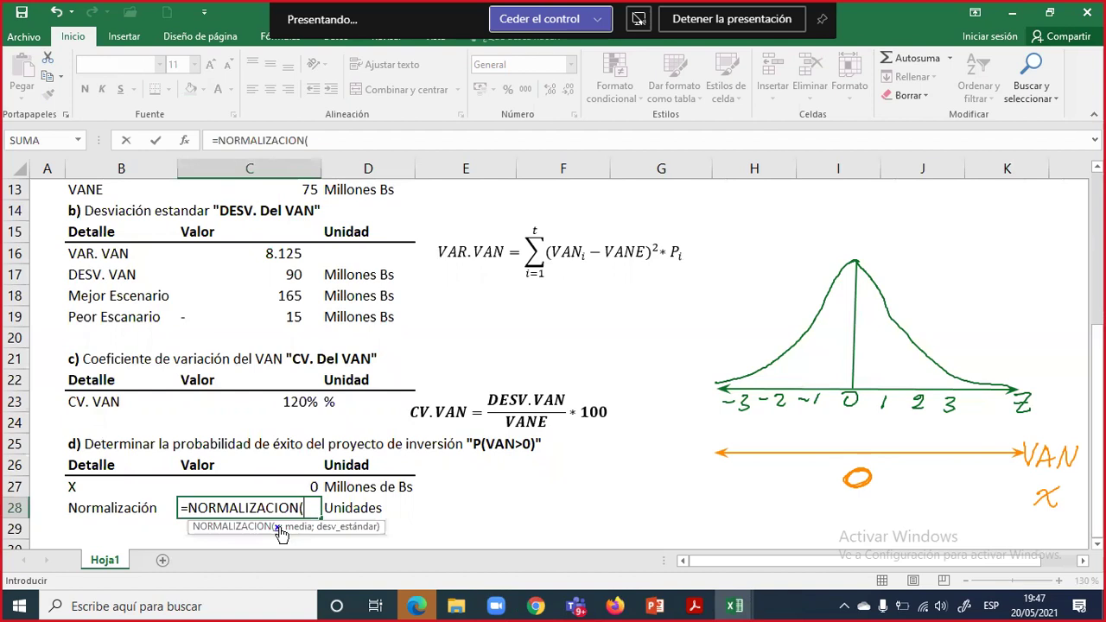
click(301, 490)
text(;)
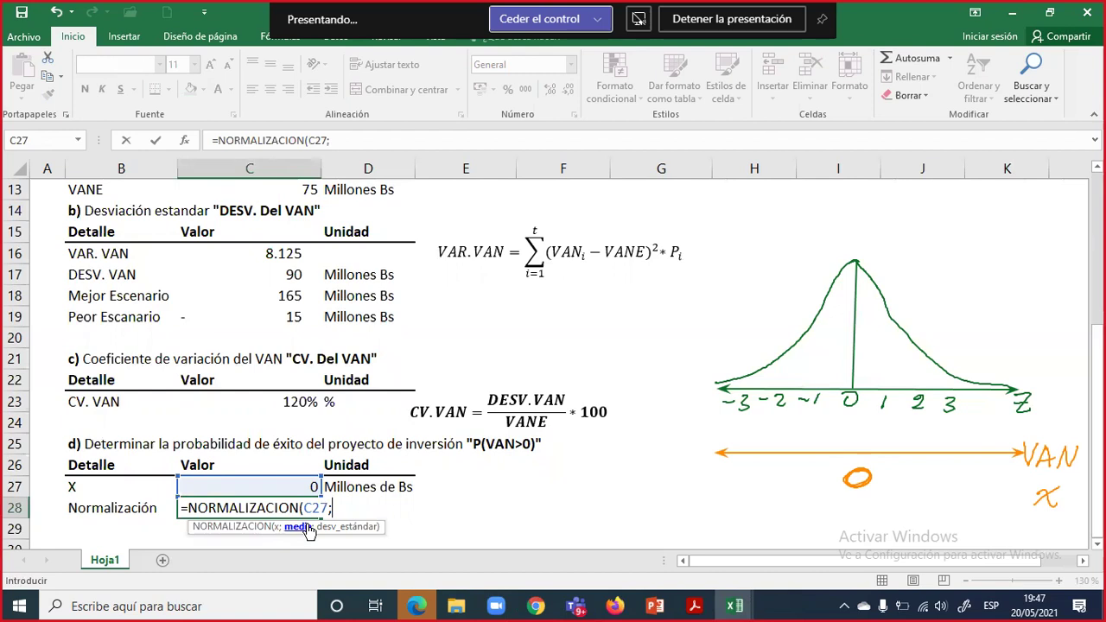
scroll(308, 532, up, 3)
click(314, 381)
scroll(348, 443, down, 4)
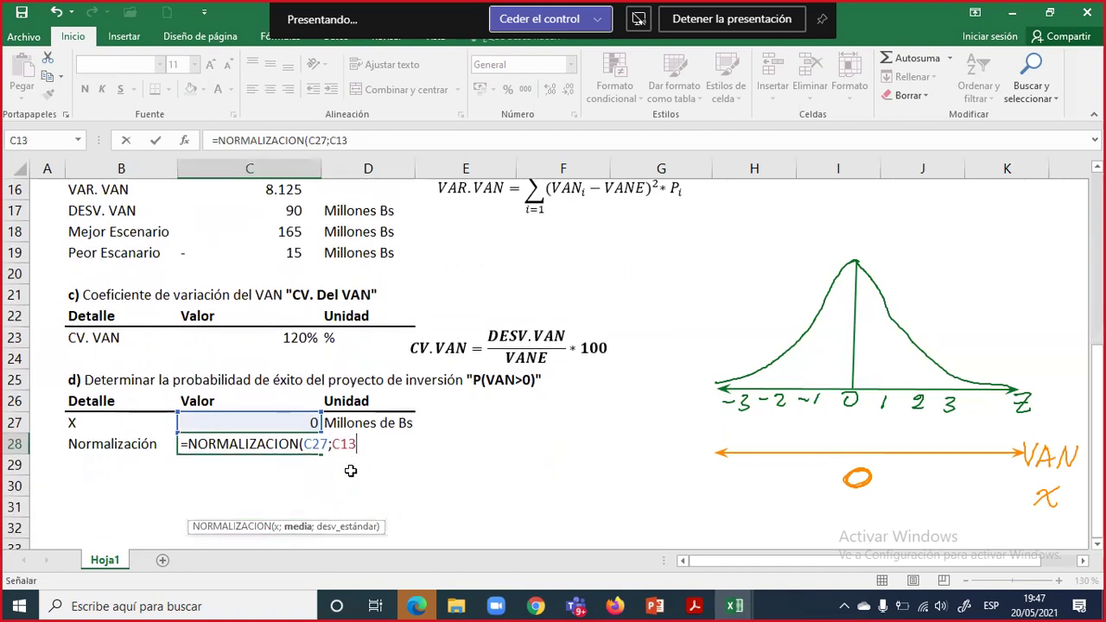
text(;)
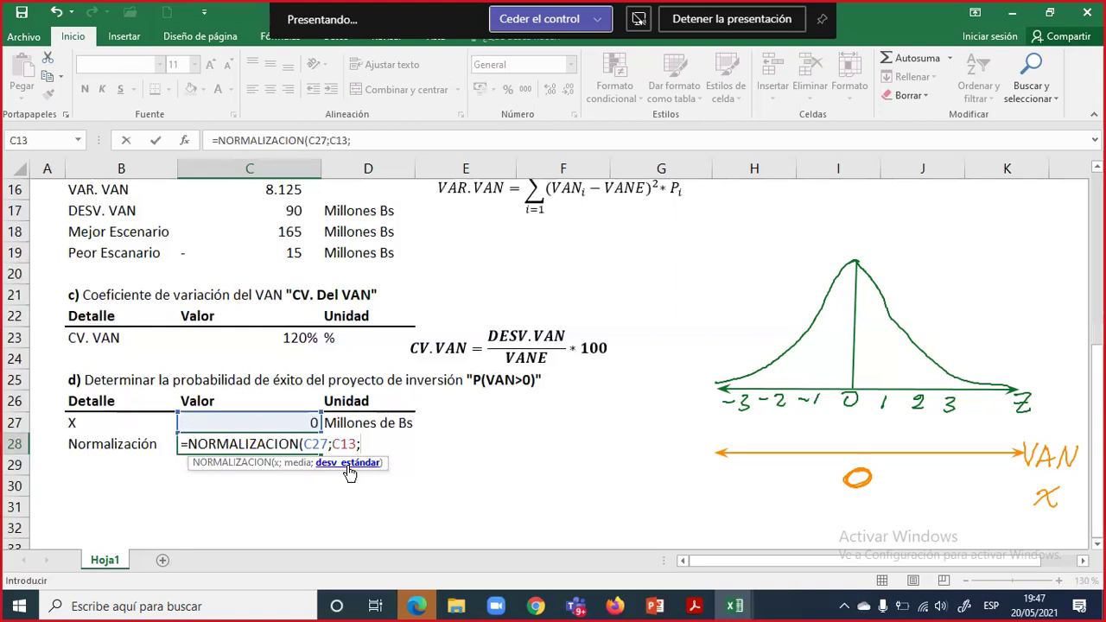
click(293, 213)
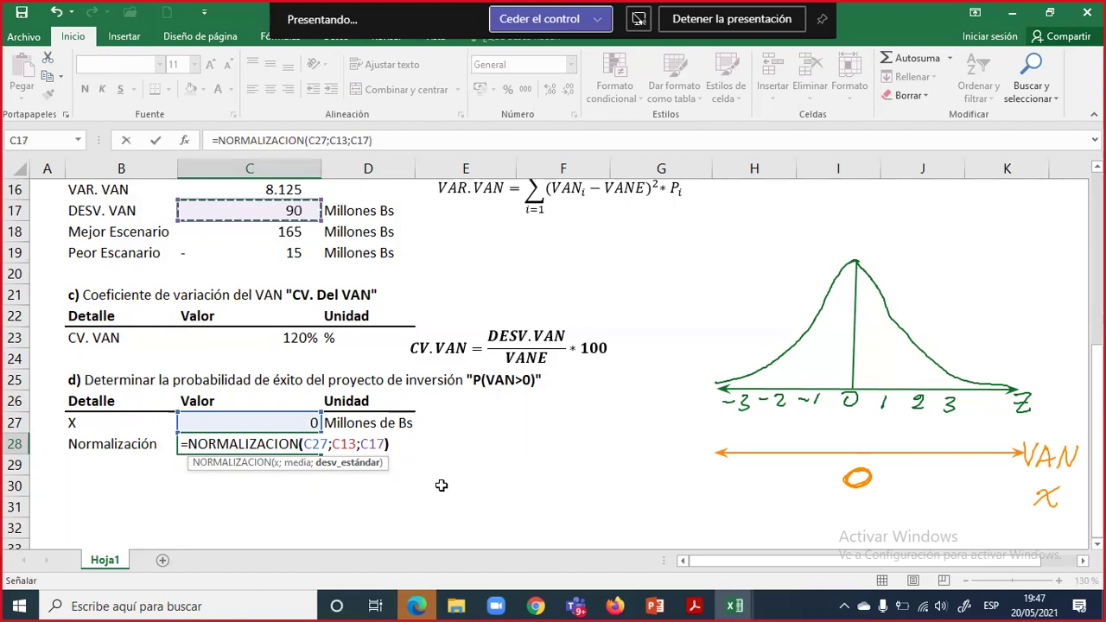
text())
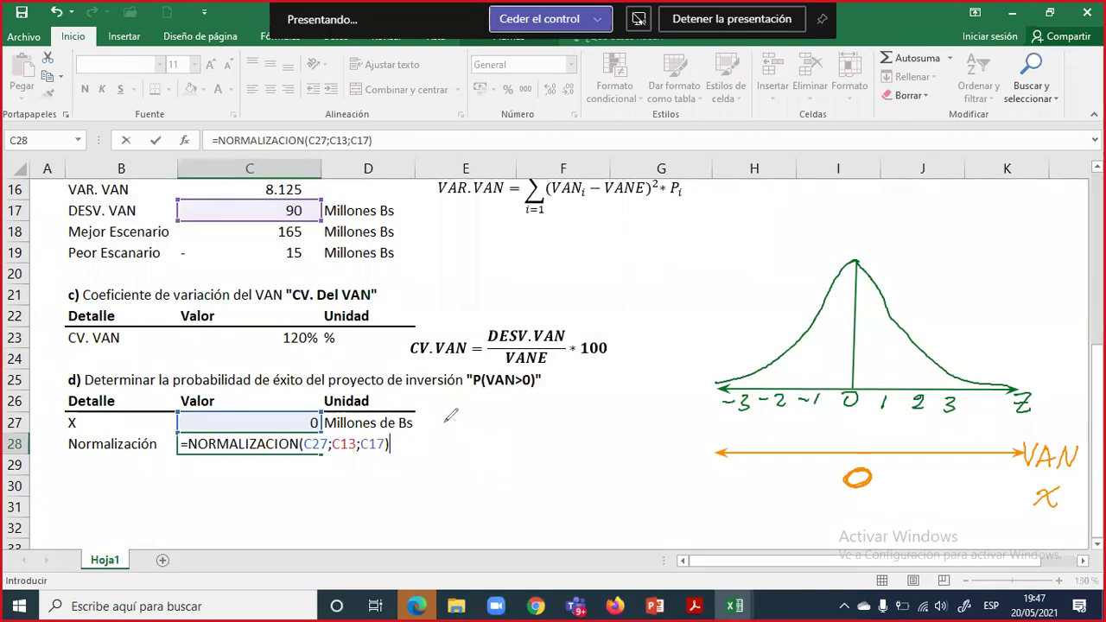
- Handwrite the normalization formula Z((x − x̄)/Desv) ~ in black beside the table, and begin the substitution with "(0 −"
mouse_move(444, 424)
mouse_down()
mouse_move(460, 470)
mouse_move(488, 472)
mouse_move(511, 456)
mouse_move(495, 457)
mouse_up()
drag(518, 450, 531, 449)
mouse_move(536, 441)
mouse_down()
mouse_move(547, 455)
mouse_move(534, 456)
mouse_up()
drag(534, 439, 549, 438)
mouse_move(491, 464)
mouse_down()
mouse_move(548, 461)
mouse_move(500, 482)
mouse_up()
mouse_move(510, 475)
mouse_down()
mouse_move(519, 485)
mouse_move(533, 471)
mouse_up()
mouse_move(555, 432)
mouse_down()
mouse_move(557, 481)
mouse_move(584, 465)
mouse_up()
drag(609, 423, 610, 474)
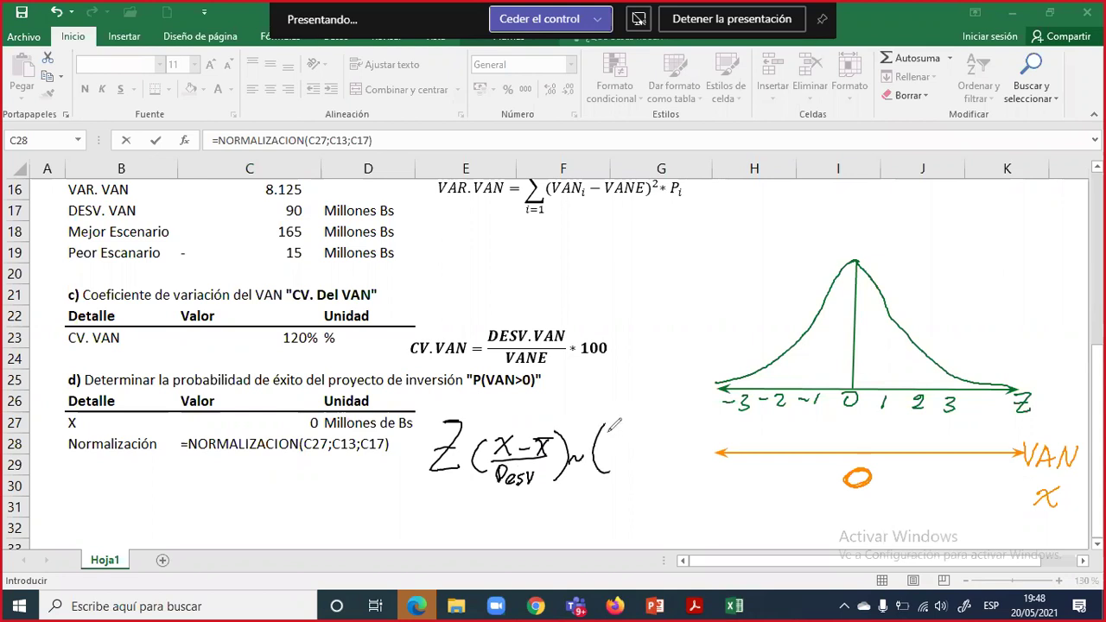
drag(612, 432, 637, 439)
mouse_move(648, 421)
mouse_down()
mouse_move(647, 445)
mouse_move(659, 442)
mouse_up()
drag(683, 423, 671, 443)
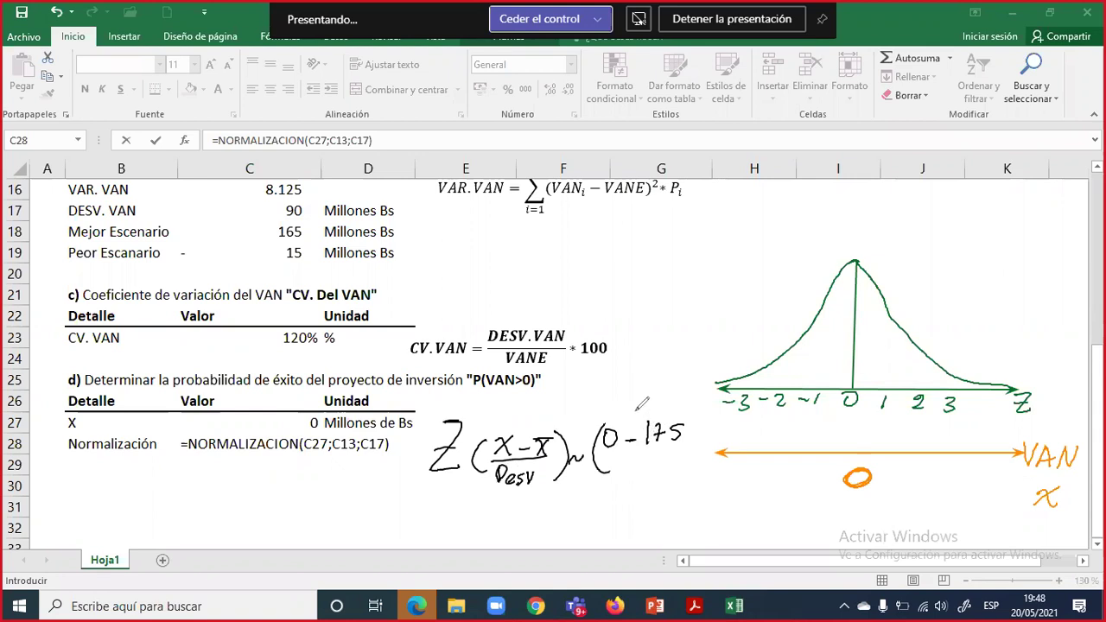
key(ctrl+z)
key(ctrl+z)
key(ctrl+z)
key(ctrl+z)
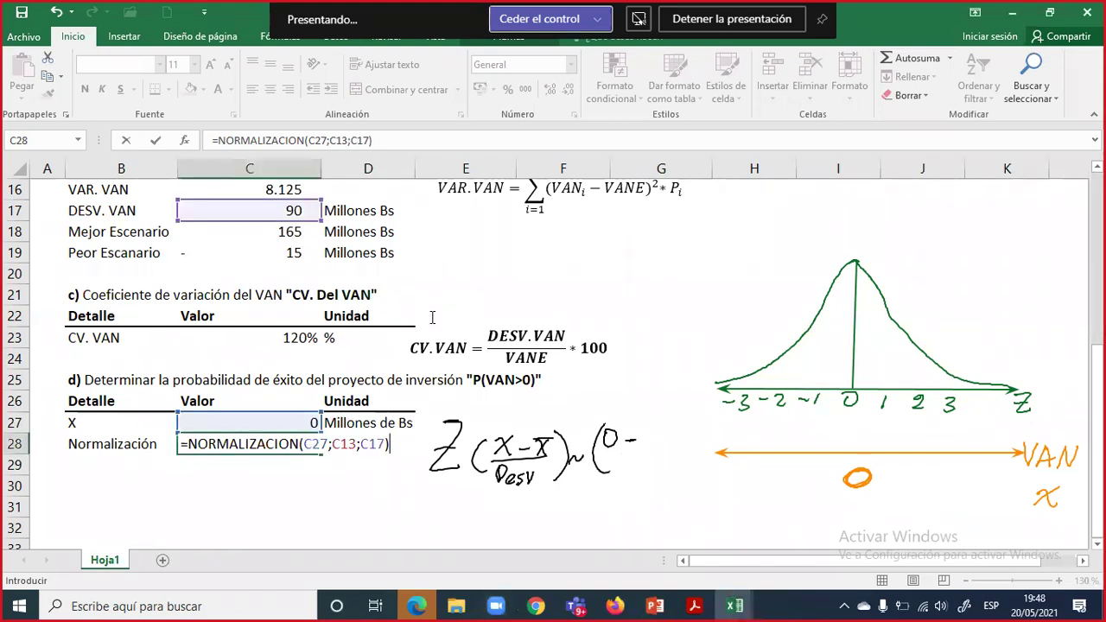
- Complete the handwritten substitution with 75 in the numerator, 90 in the denominator and the closing parenthesis
scroll(432, 311, up, 2)
scroll(432, 332, down, 2)
mouse_move(640, 431)
mouse_down()
mouse_move(662, 443)
mouse_move(603, 447)
mouse_move(636, 474)
mouse_move(650, 459)
mouse_up()
drag(678, 418, 683, 466)
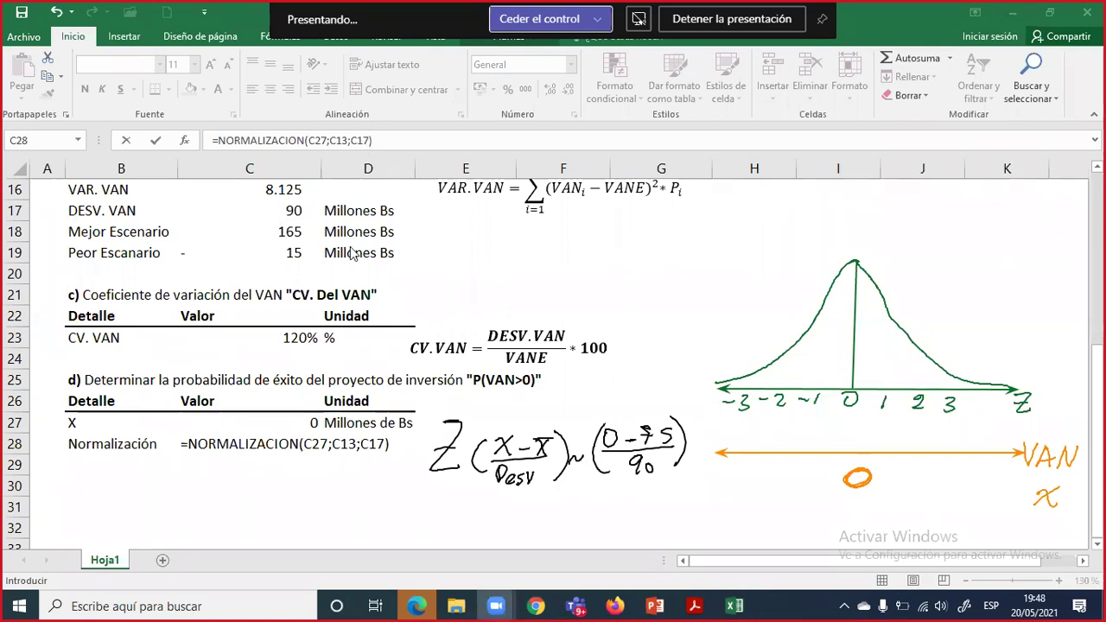
- Commit the NORMALIZACION formula in C28 and reselect the cell
click(392, 443)
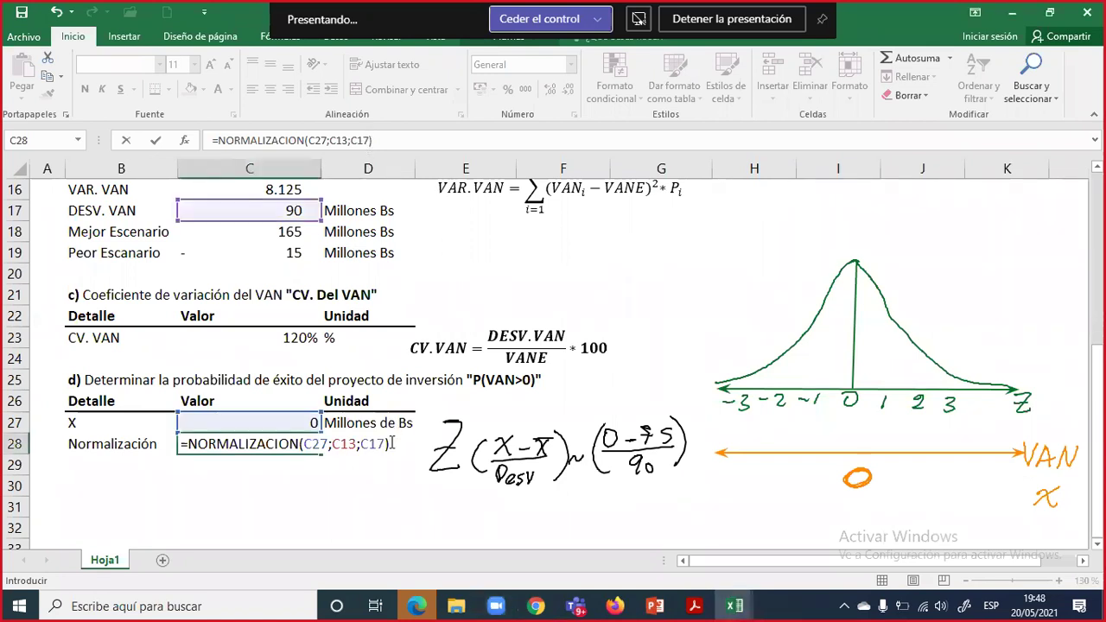
key(Return)
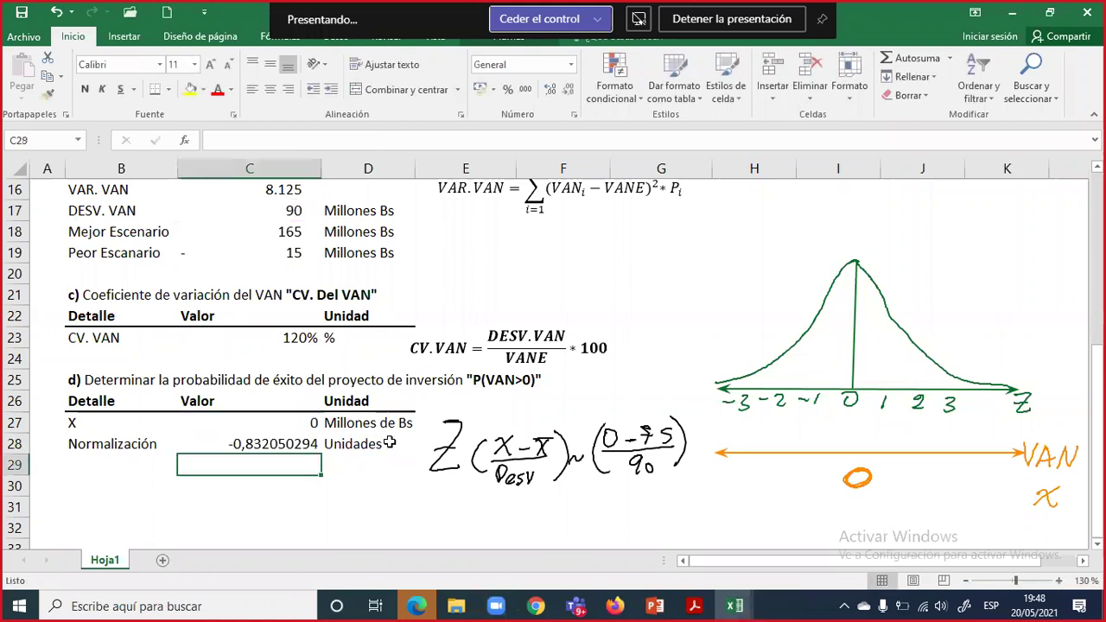
key(Up)
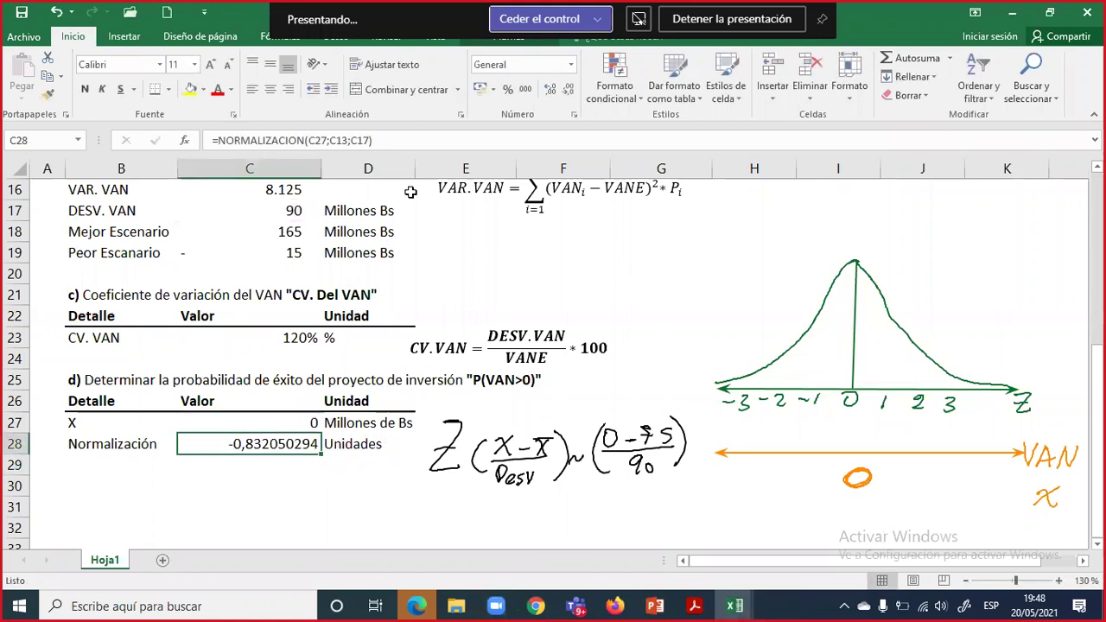
- Format the normalization value in C28 as Contabilidad, and append a bold "Z" to its label, widening column B to fit
click(527, 91)
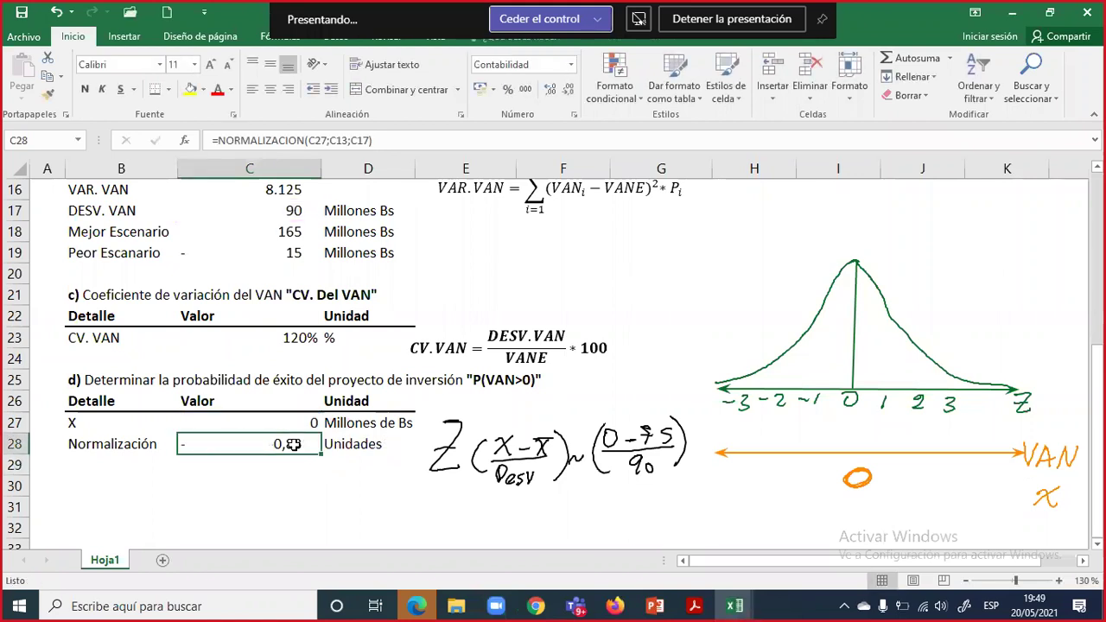
double_click(162, 442)
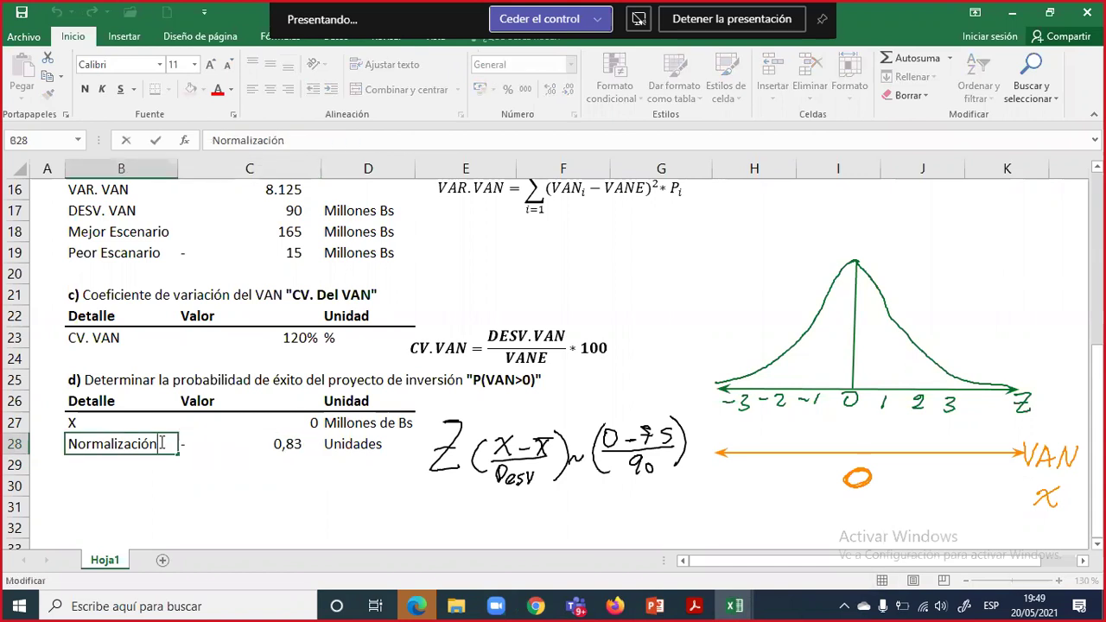
text("Z")
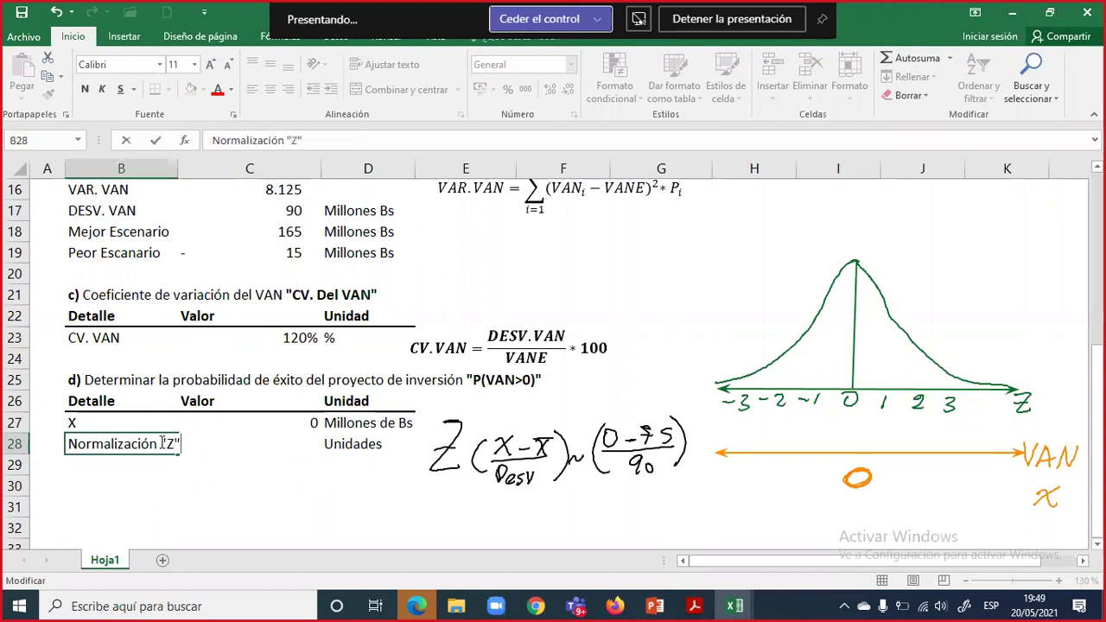
drag(162, 442, 169, 442)
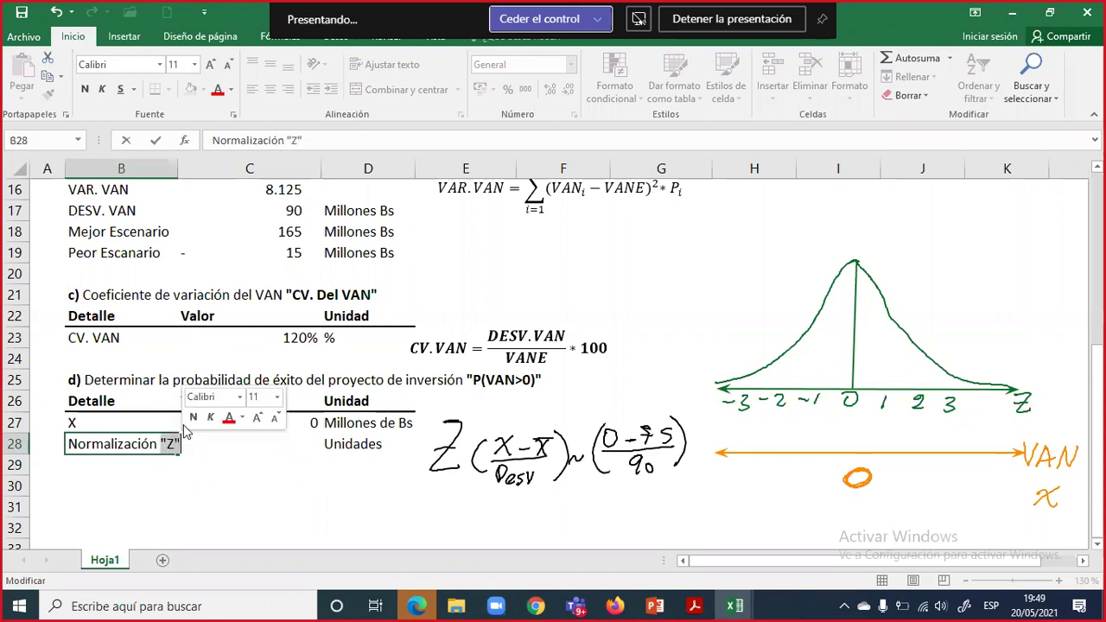
click(194, 417)
click(201, 465)
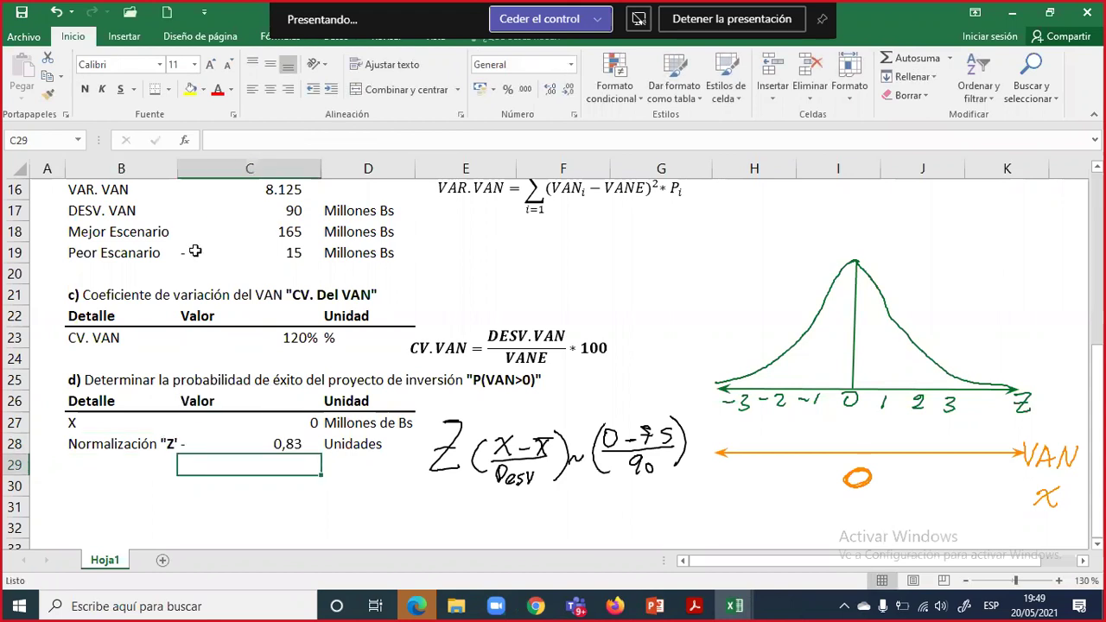
drag(179, 170, 187, 432)
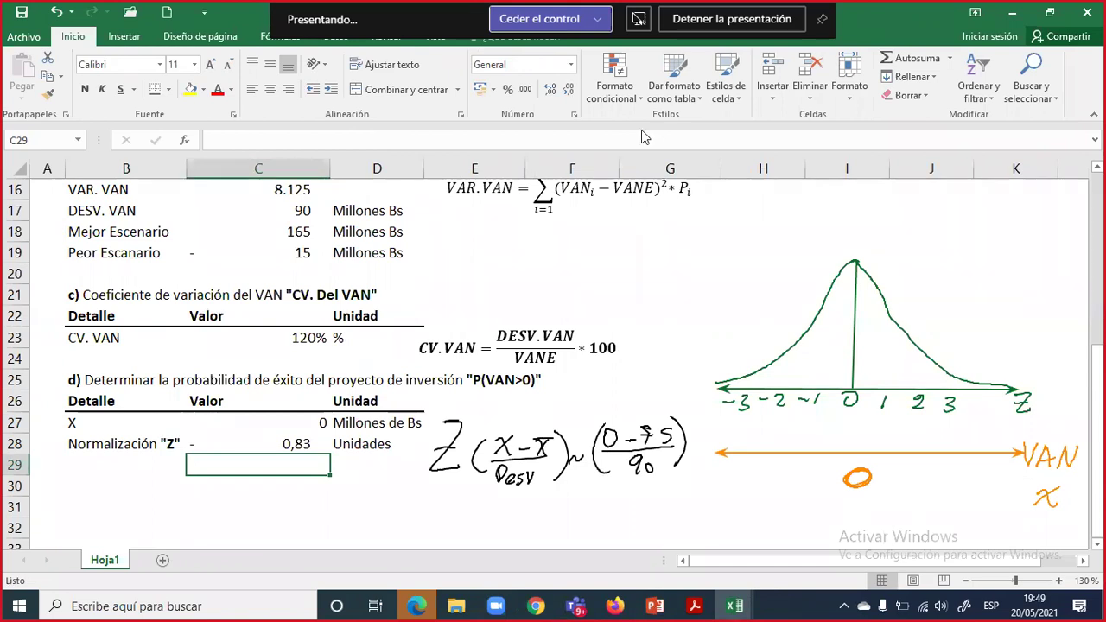
- Replace the orange 0 with a blue 0 under a blue vertical arrow running from the curve, just right of −1, to the VAN axis
click(863, 478)
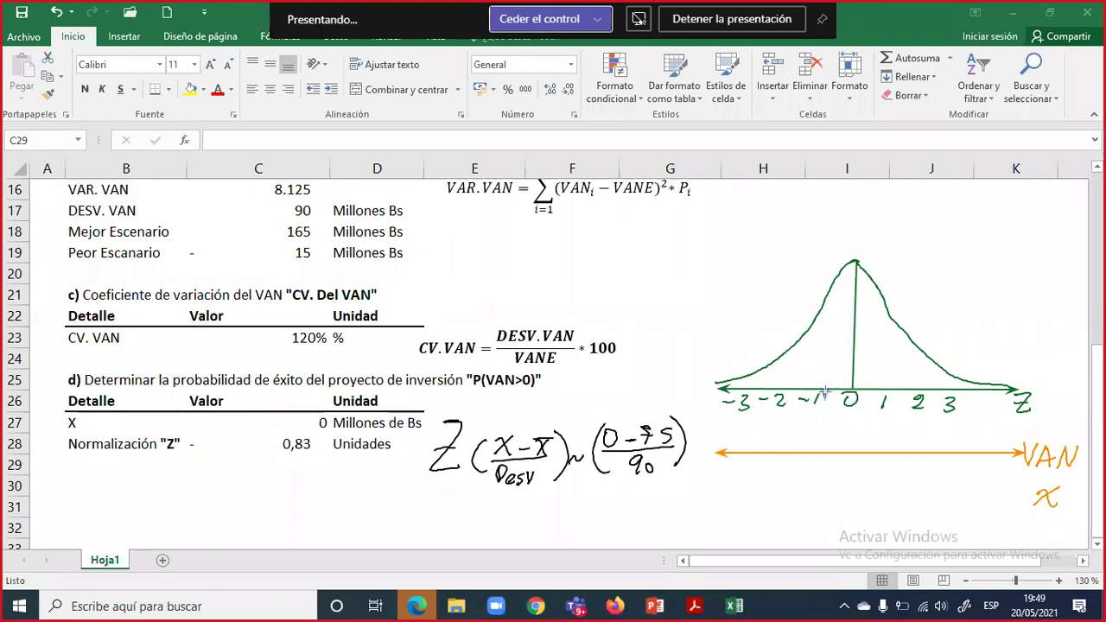
drag(825, 394, 826, 446)
drag(822, 459, 817, 460)
mouse_move(825, 344)
mouse_down()
mouse_move(825, 299)
mouse_move(824, 384)
mouse_up()
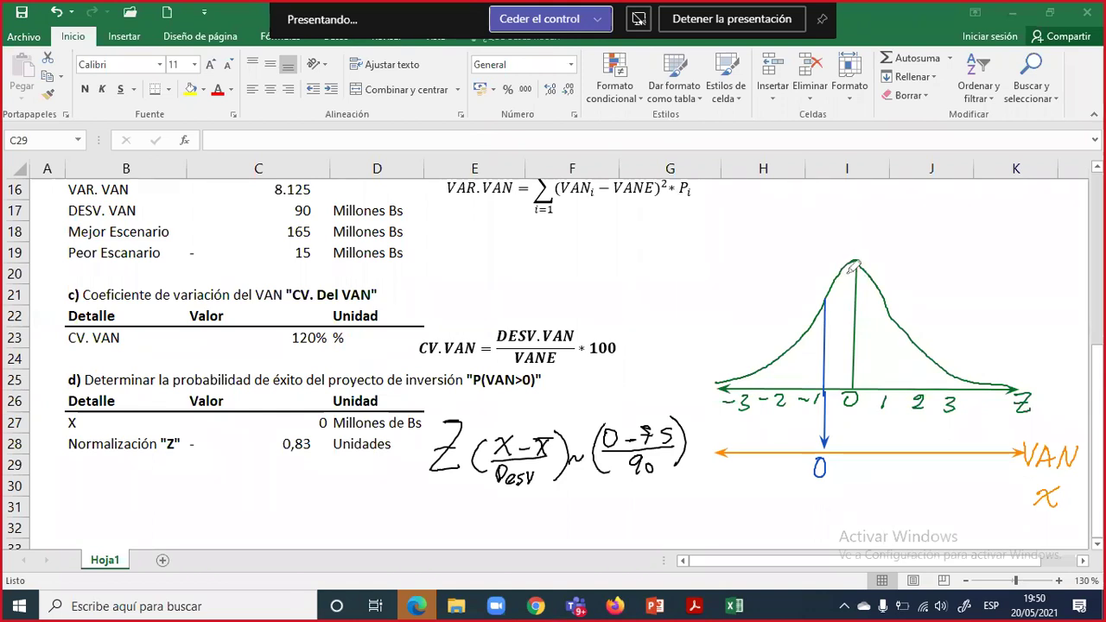
- Shade the area under the bell curve to the right of the blue line in translucent blue
mouse_move(851, 270)
mouse_down()
mouse_move(831, 299)
mouse_move(838, 287)
mouse_move(844, 365)
mouse_move(835, 327)
mouse_move(853, 343)
mouse_move(833, 330)
mouse_move(866, 269)
mouse_up()
drag(884, 308, 880, 286)
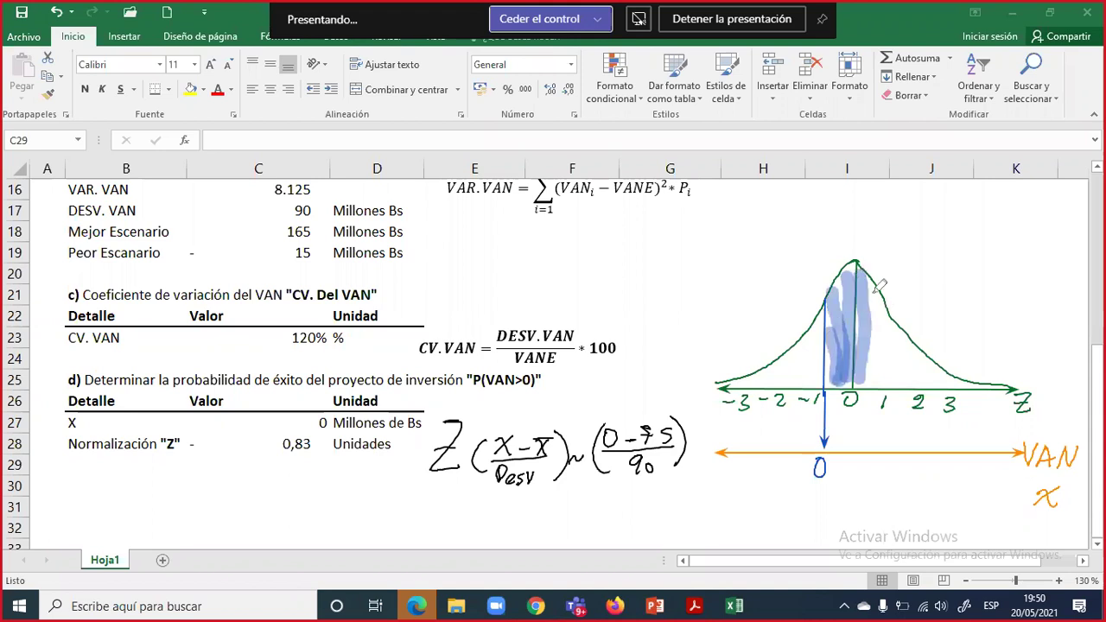
drag(886, 364, 896, 322)
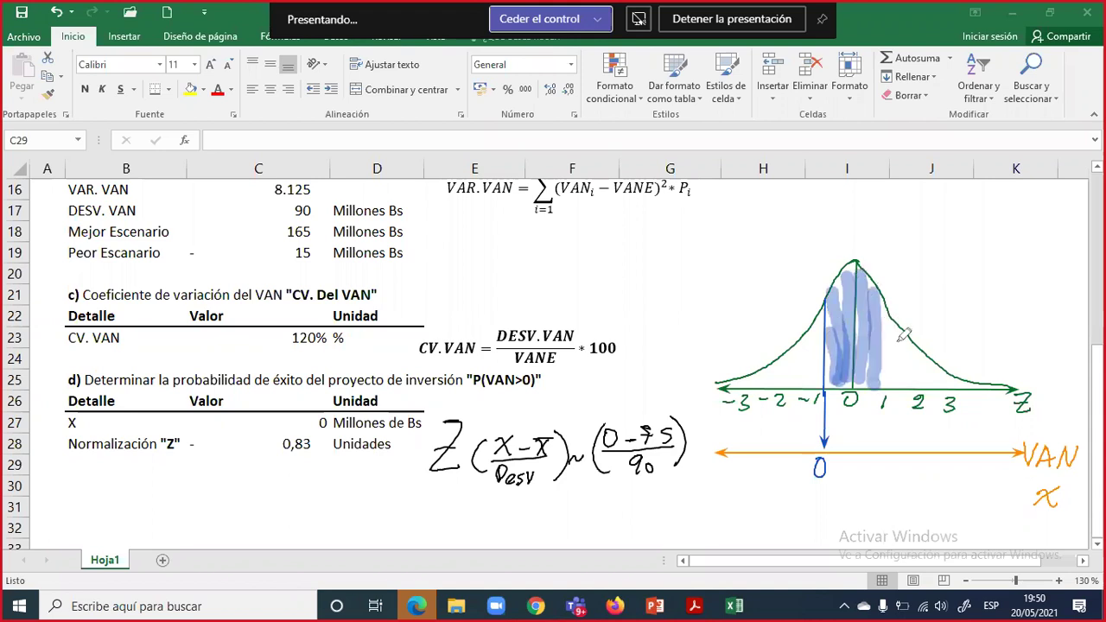
mouse_move(903, 321)
mouse_down()
mouse_move(914, 350)
mouse_move(904, 384)
mouse_move(925, 350)
mouse_move(947, 381)
mouse_move(984, 382)
mouse_up()
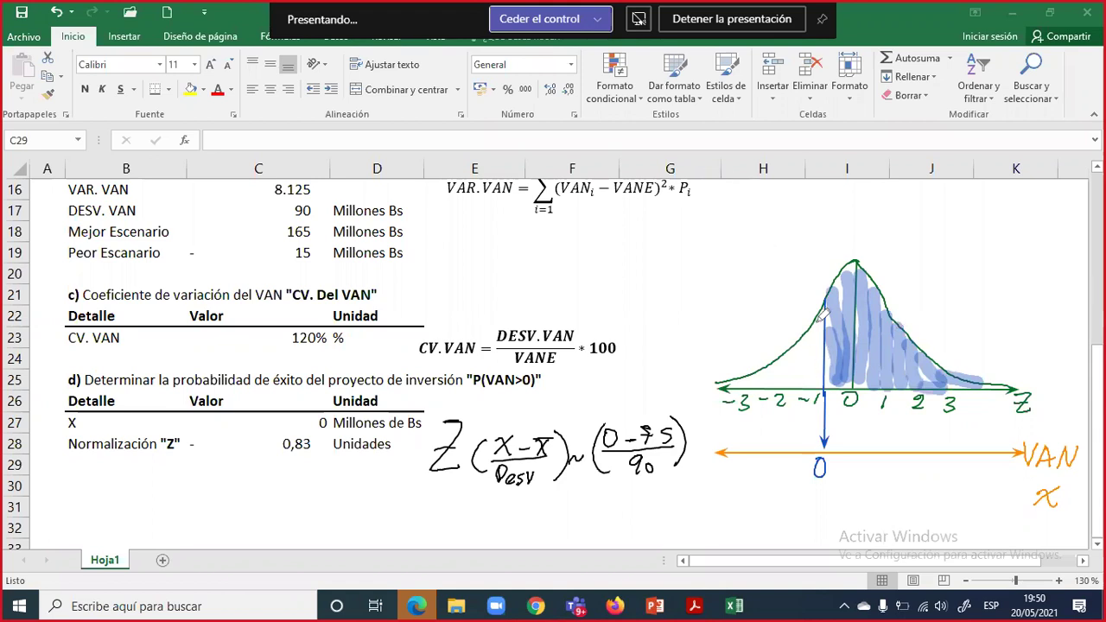
- Shade the area under the curve left of the blue line in translucent red, and draw a red arrow pointing into the blue area
mouse_move(819, 322)
mouse_down()
mouse_move(815, 372)
mouse_move(794, 380)
mouse_move(792, 339)
mouse_move(783, 368)
mouse_move(768, 362)
mouse_move(726, 386)
mouse_up()
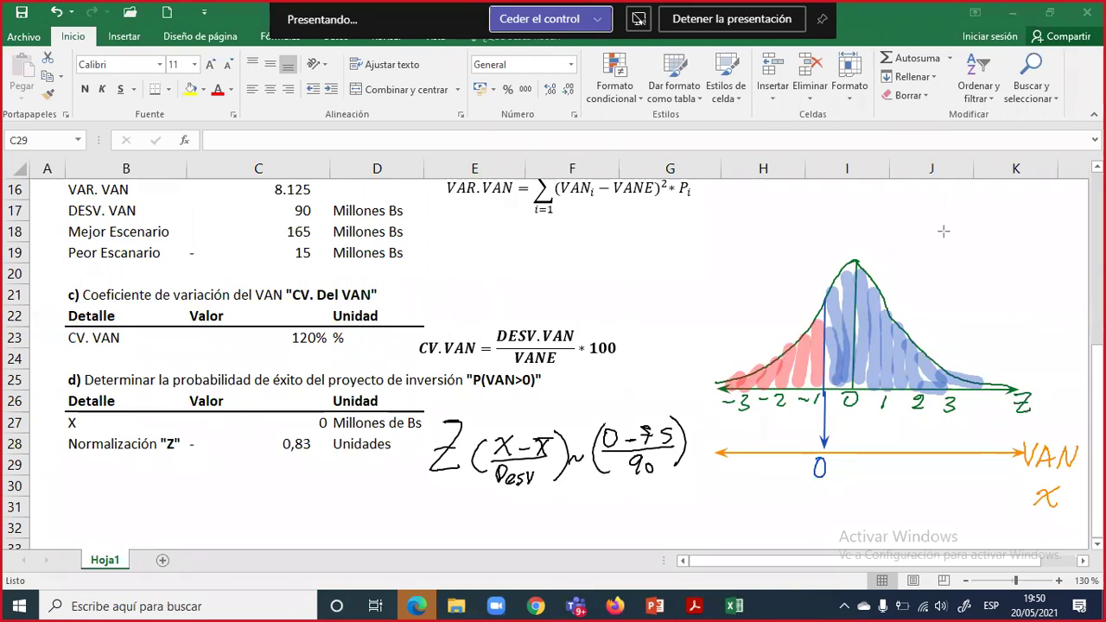
mouse_move(944, 232)
mouse_down()
mouse_move(869, 357)
mouse_move(876, 347)
mouse_up()
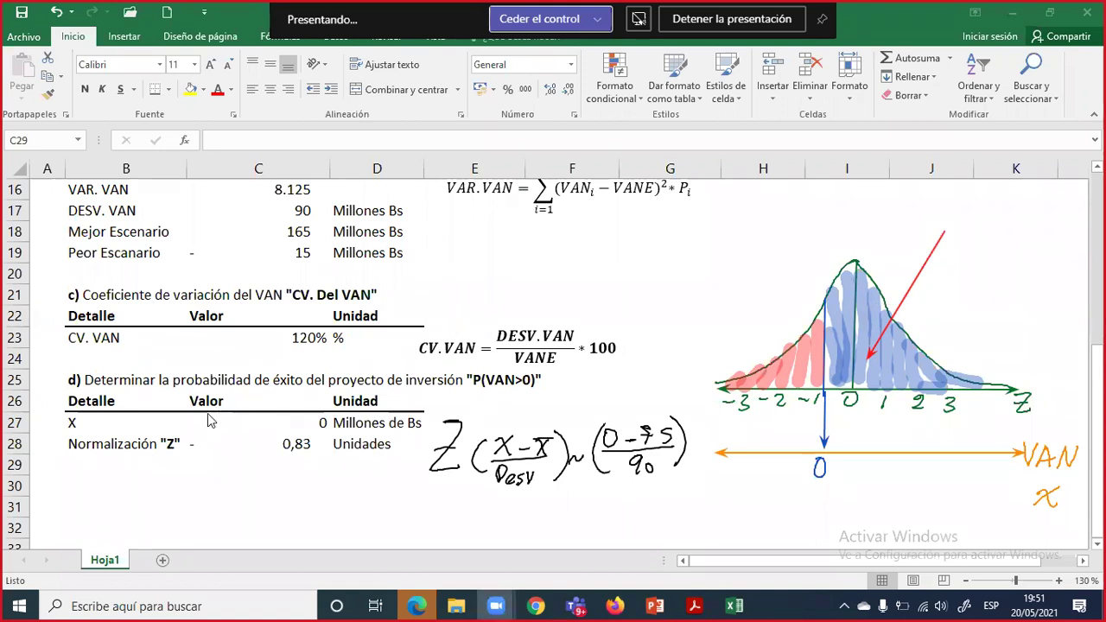
- Enter the label "Probabilidad" in B29 and the unit "%" in D29
click(138, 464)
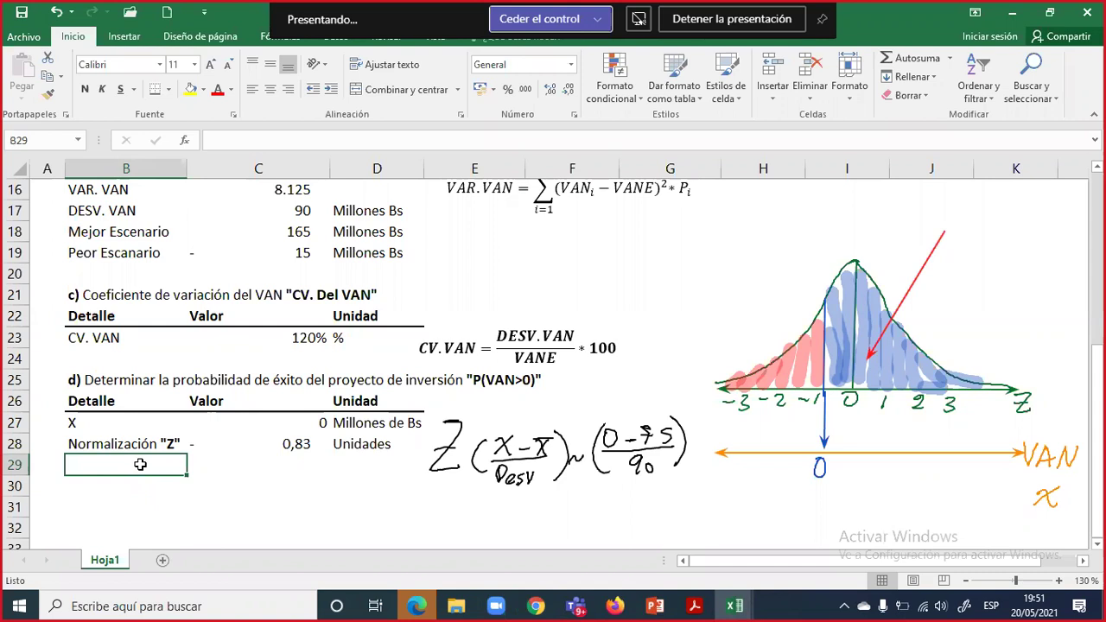
text(P)
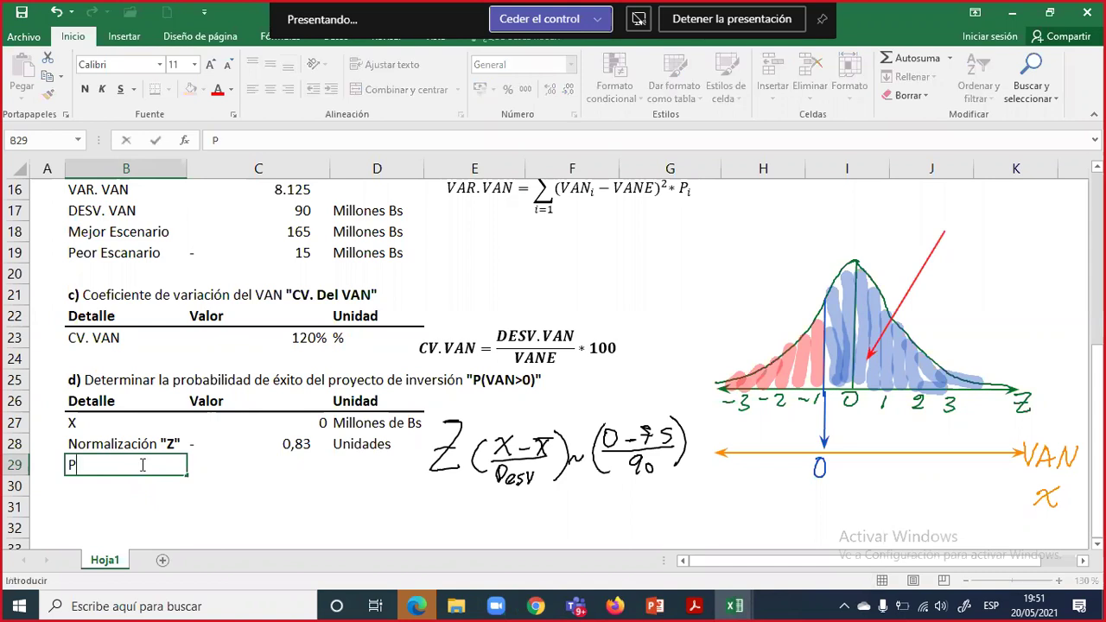
text(robabilidad)
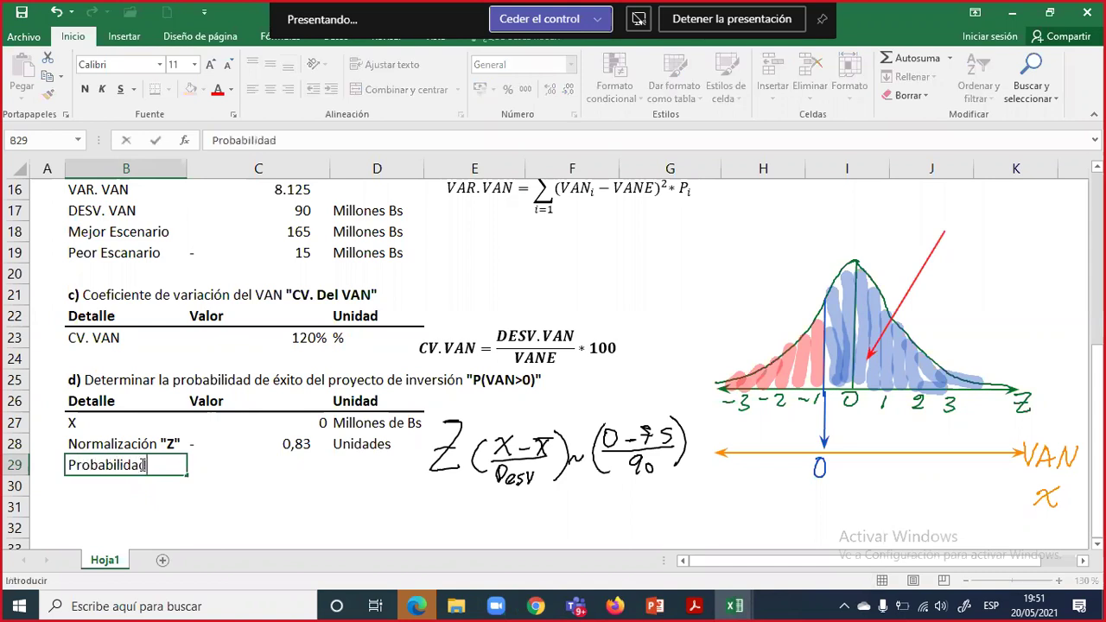
key(Tab)
key(Tab)
text(%)
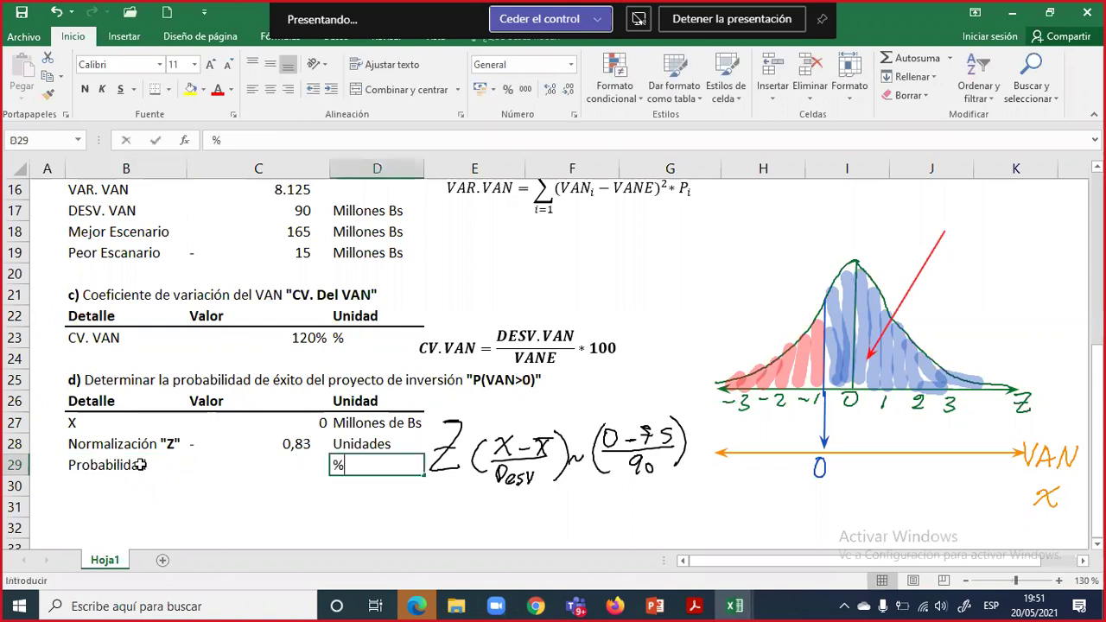
key(Left)
text(=)
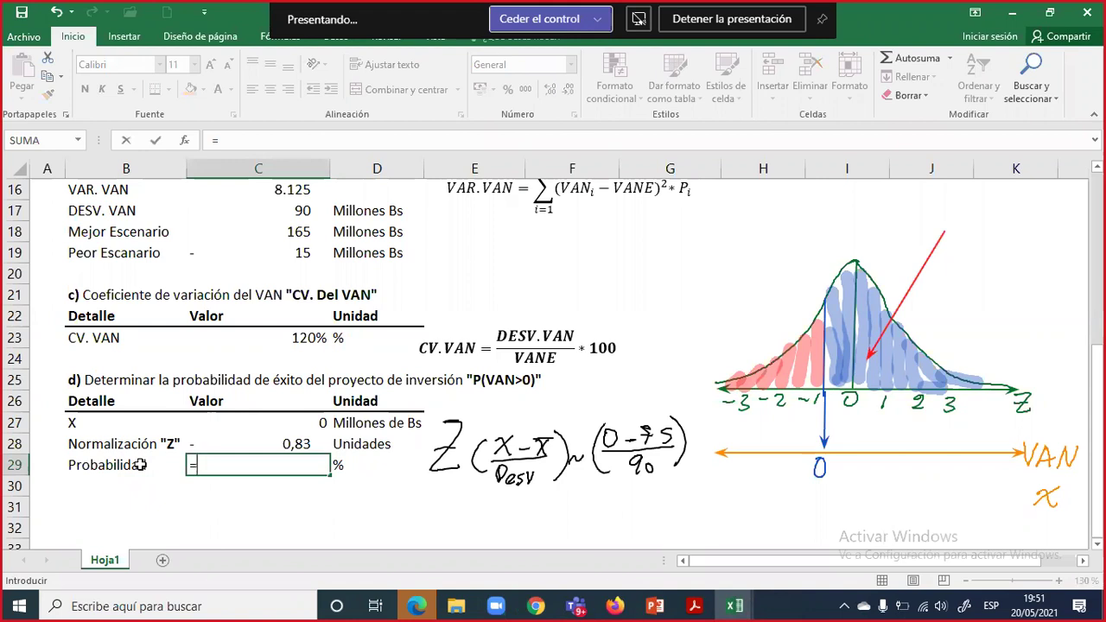
key(Escape)
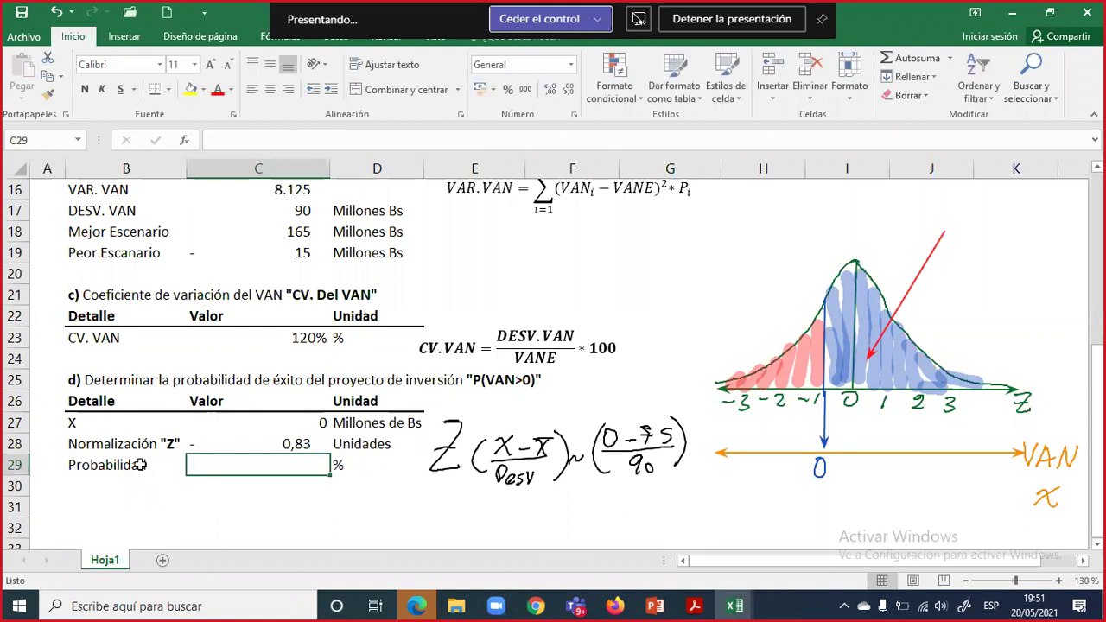
- Extend the label in B29 to "Probabilidad de pérdida" and widen column B to fit it
click(141, 465)
double_click(143, 465)
text(de)
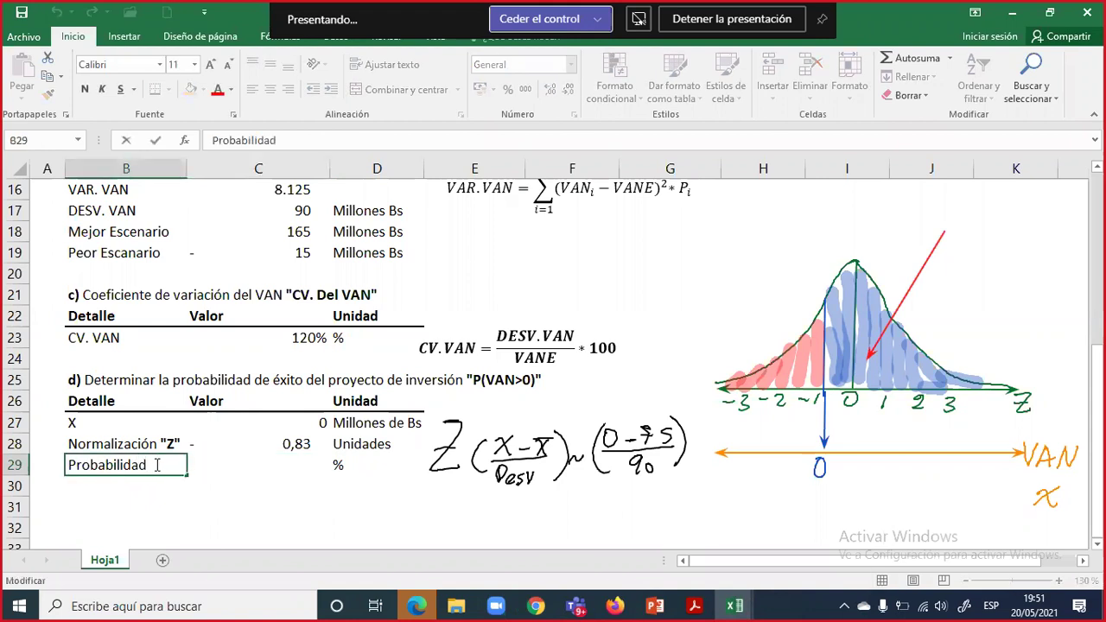
text( érd)
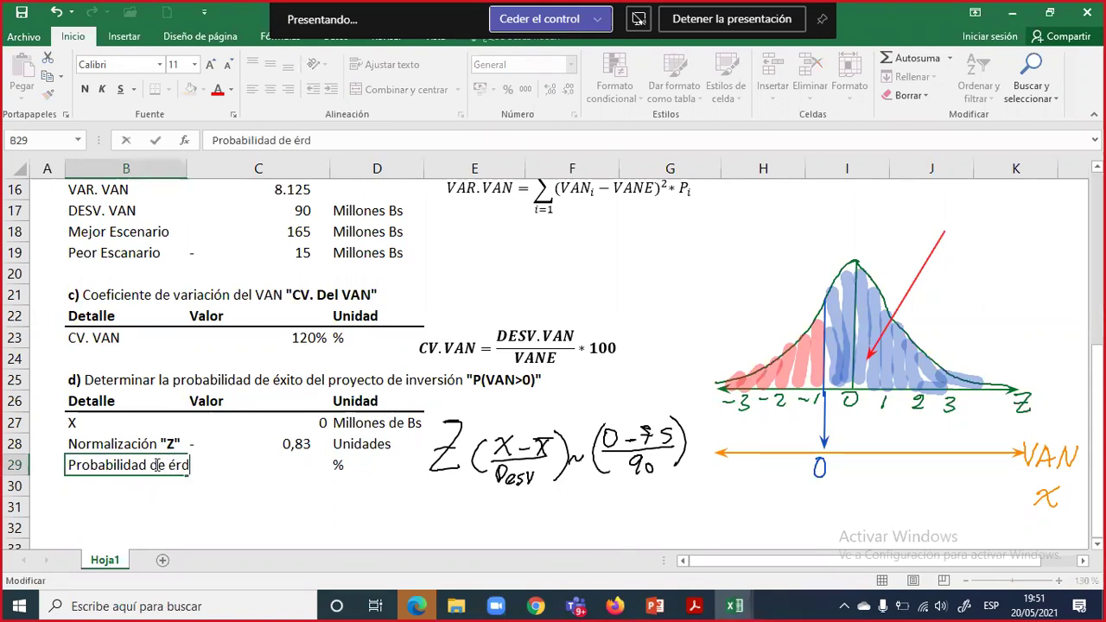
key(BackSpace)
key(BackSpace)
key(BackSpace)
text(pérdida)
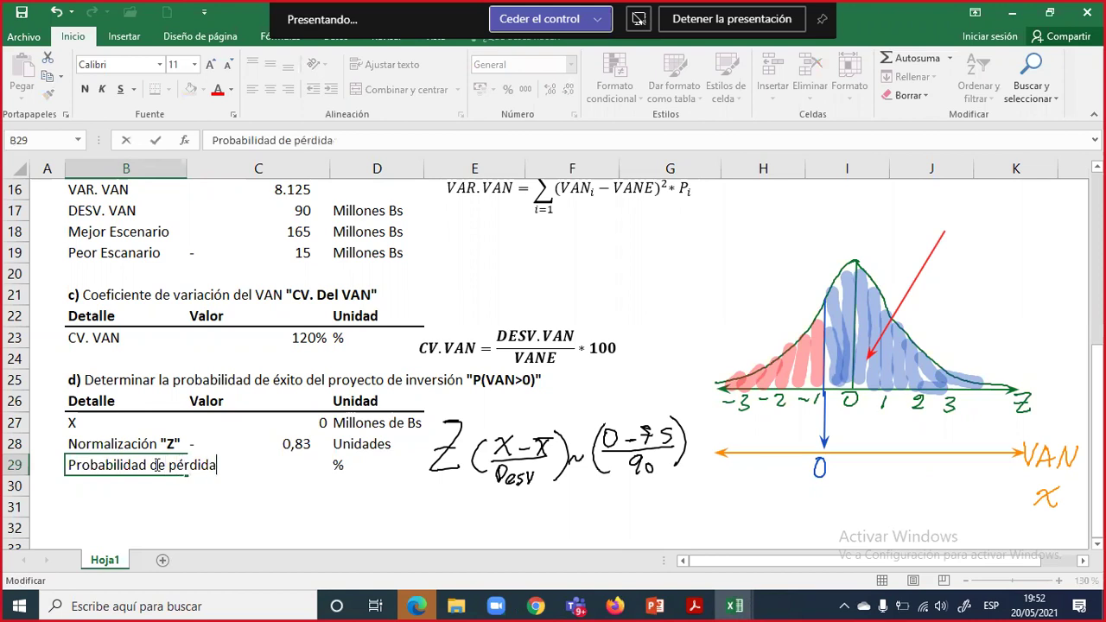
key(Return)
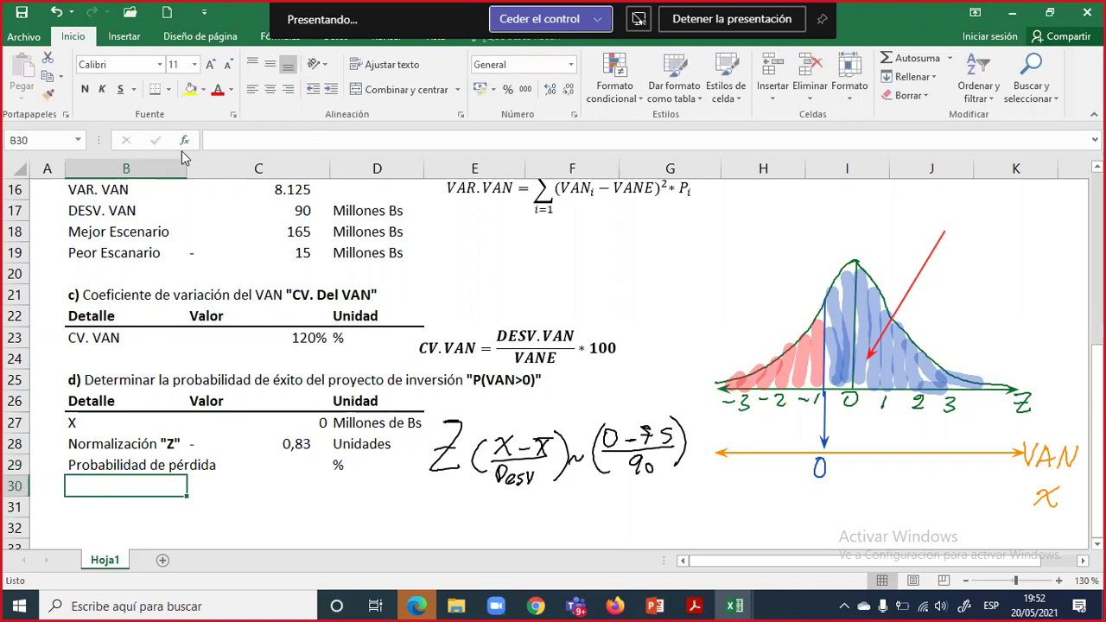
drag(186, 169, 221, 169)
- Calculate the probability of loss in C29 with =DISTR.NORM.ESTAND.N(C28;1) and format it as a percentage
click(311, 465)
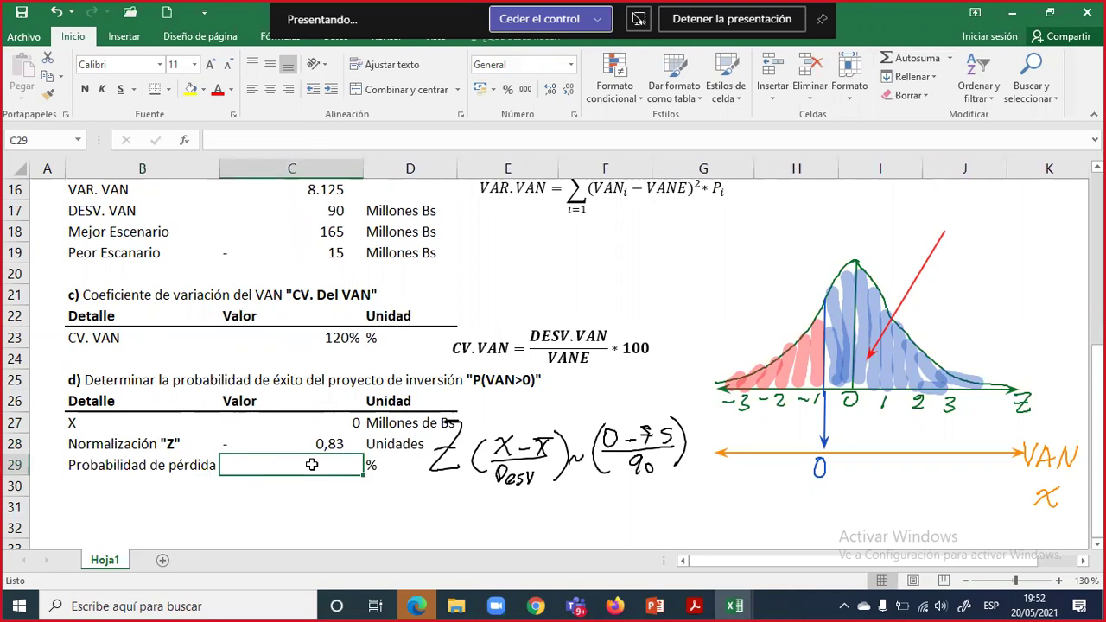
text(=dis)
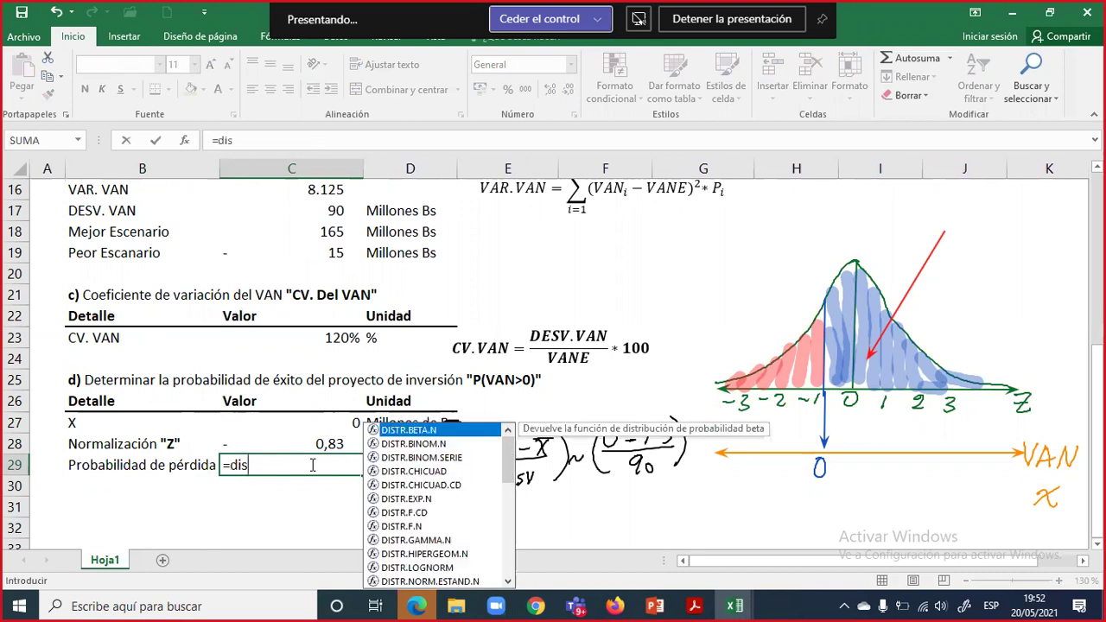
click(442, 582)
double_click(443, 581)
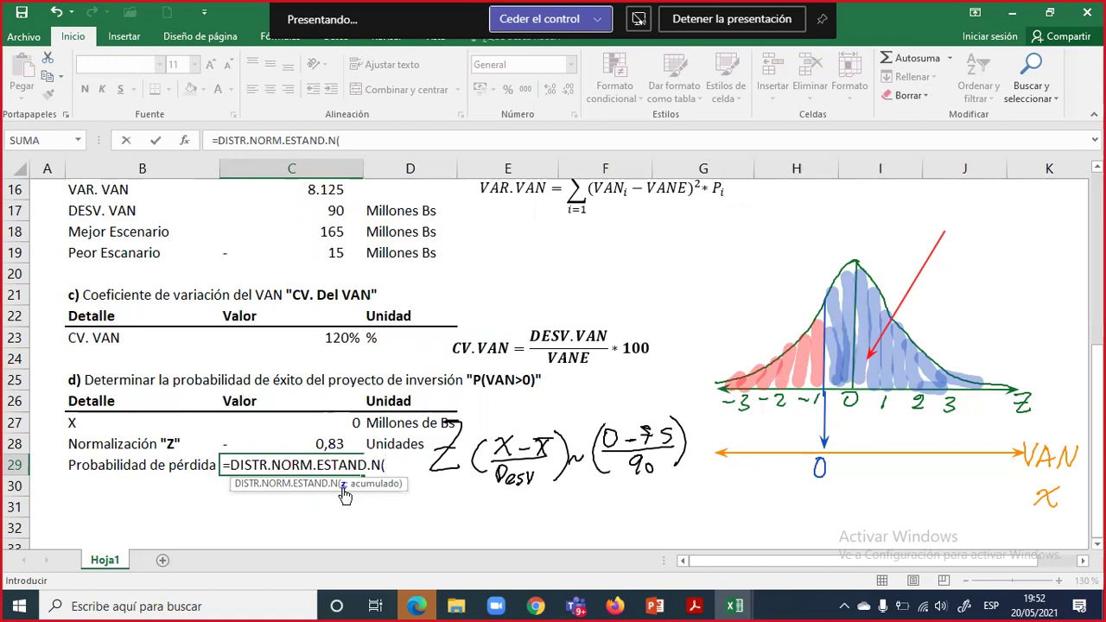
click(342, 444)
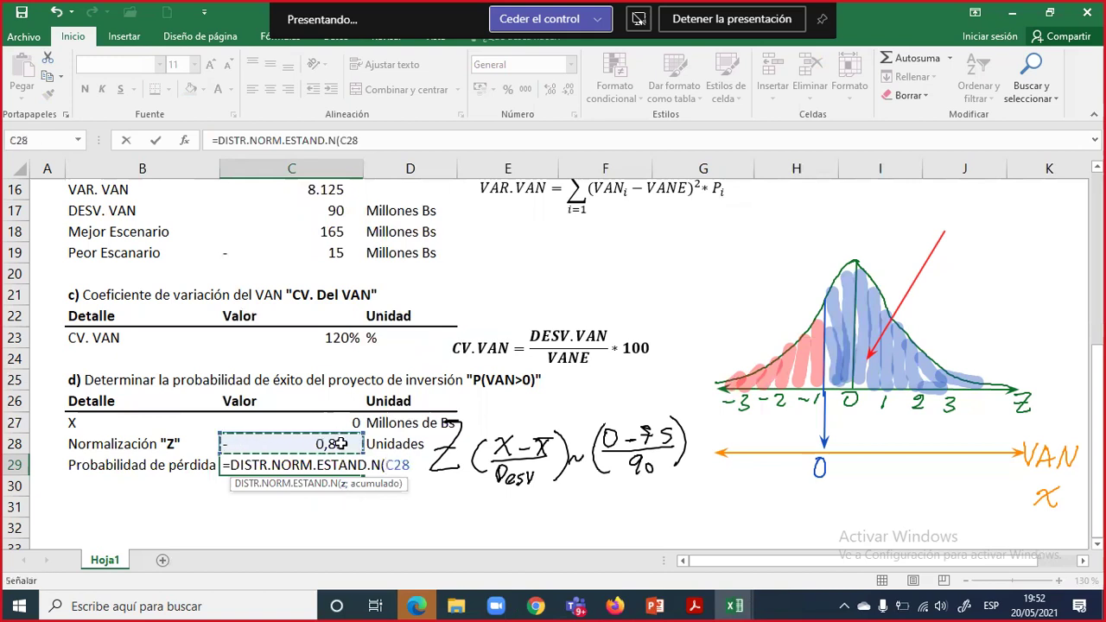
text(;)
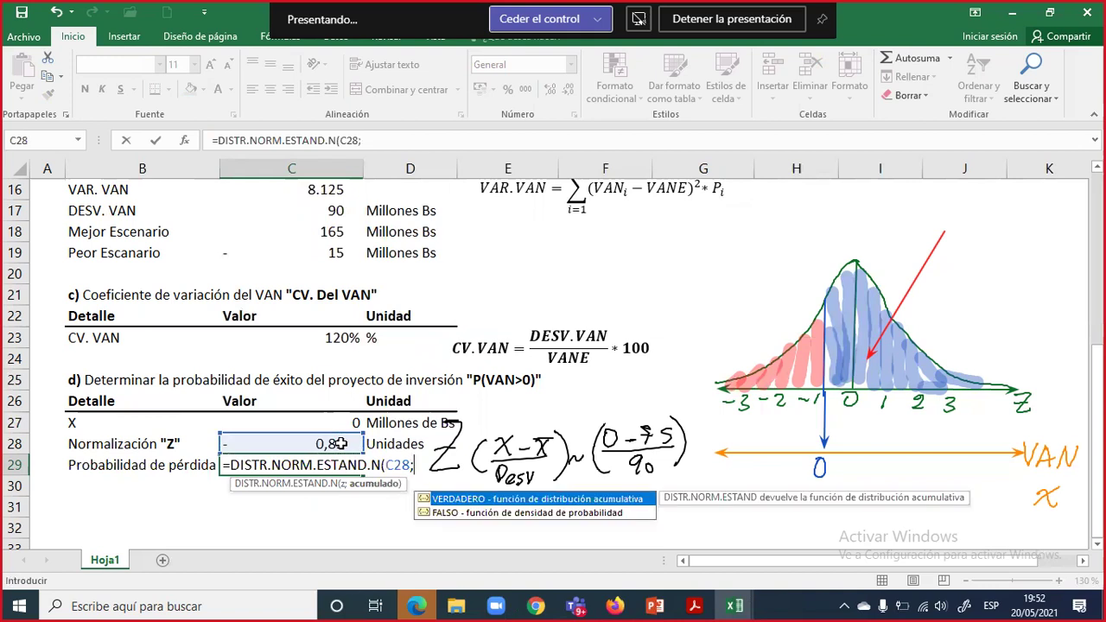
text(1))
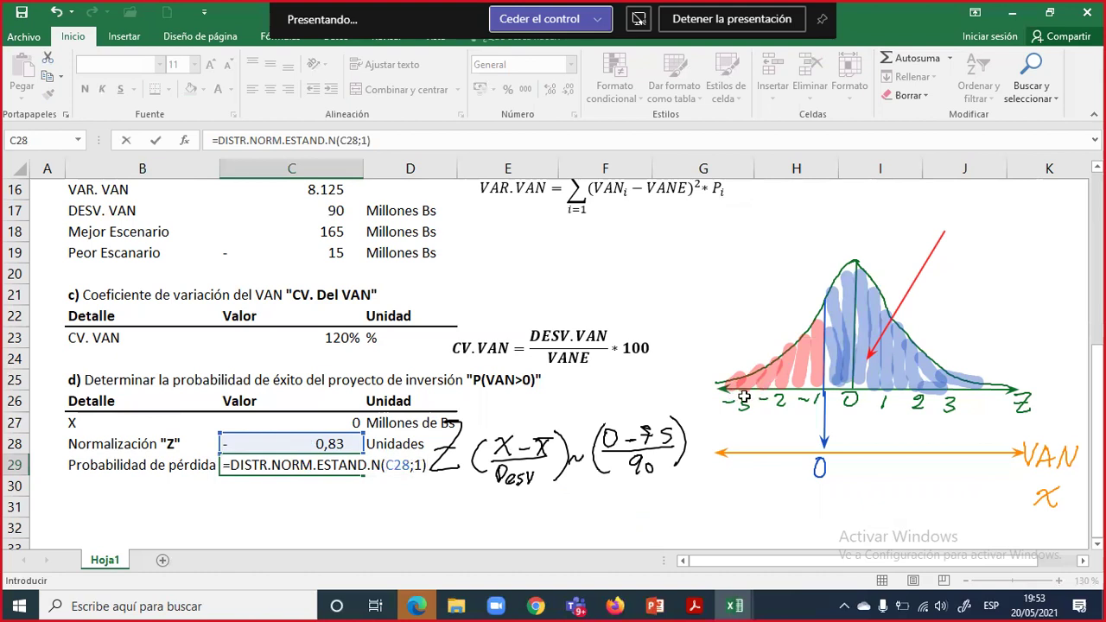
key(ctrl+Return)
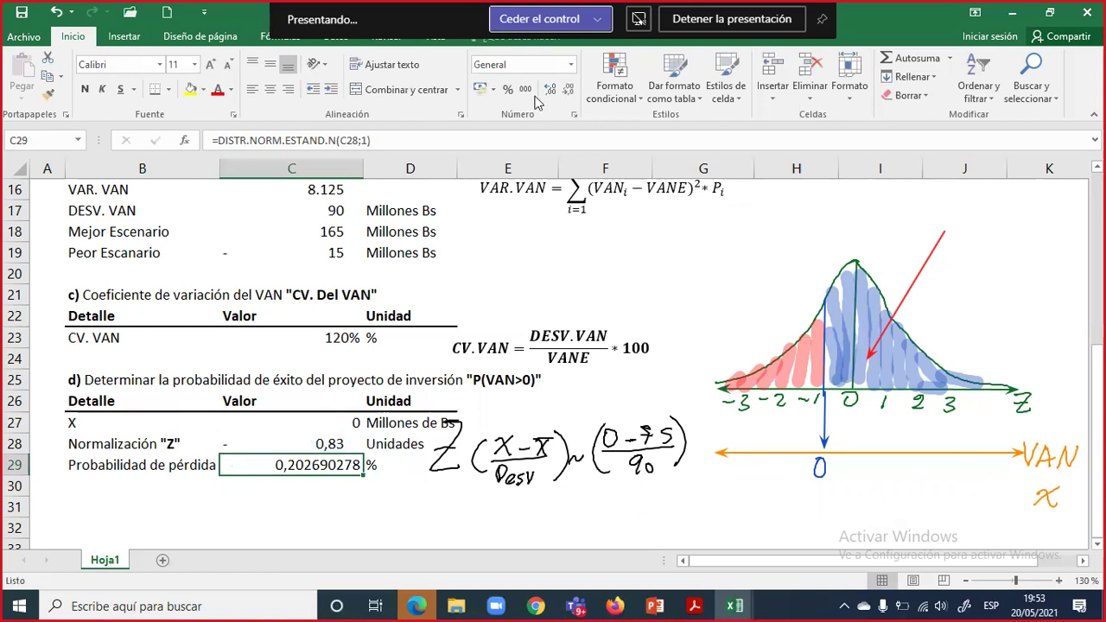
key(ctrl+shift+5)
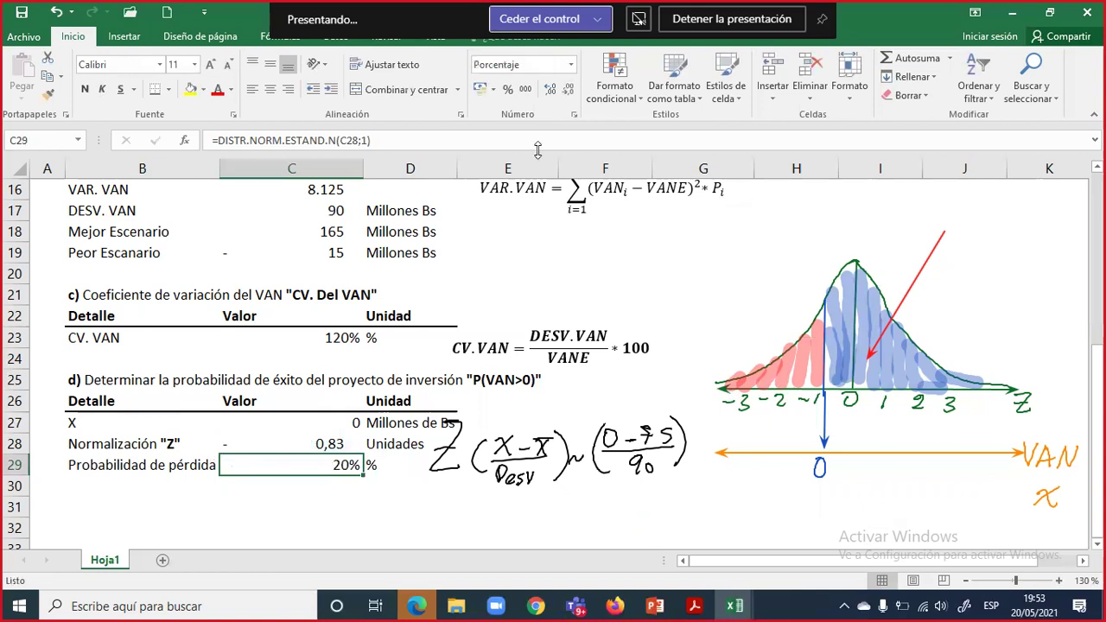
- Draw a red arrow into the red area of the curve and label it with a pink "20%" in a narrowed text box
drag(768, 299, 791, 376)
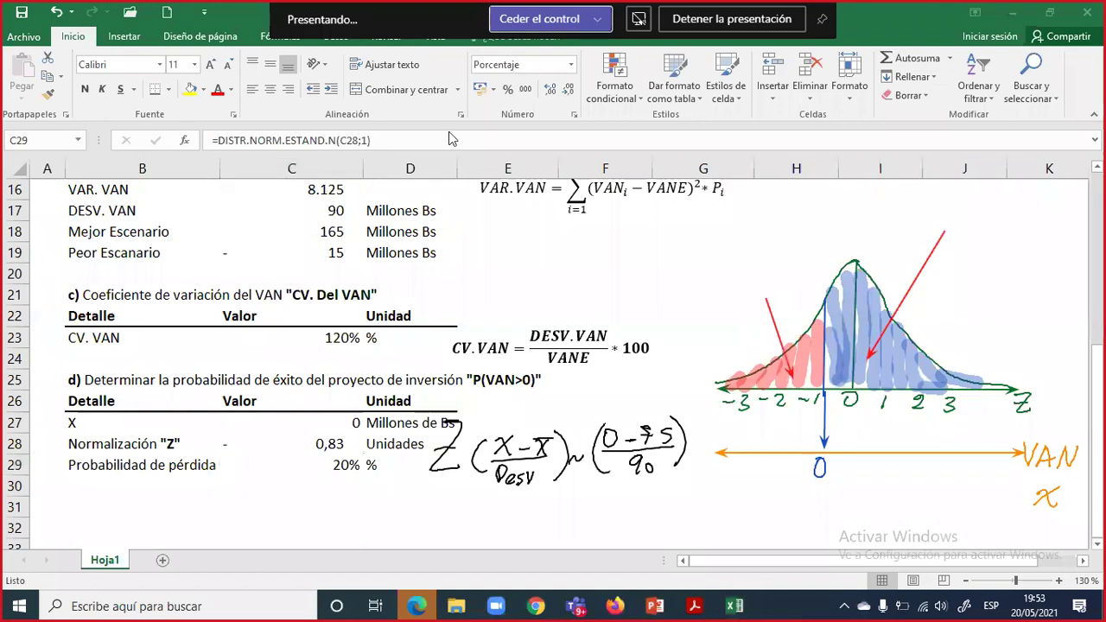
click(757, 285)
text(20)
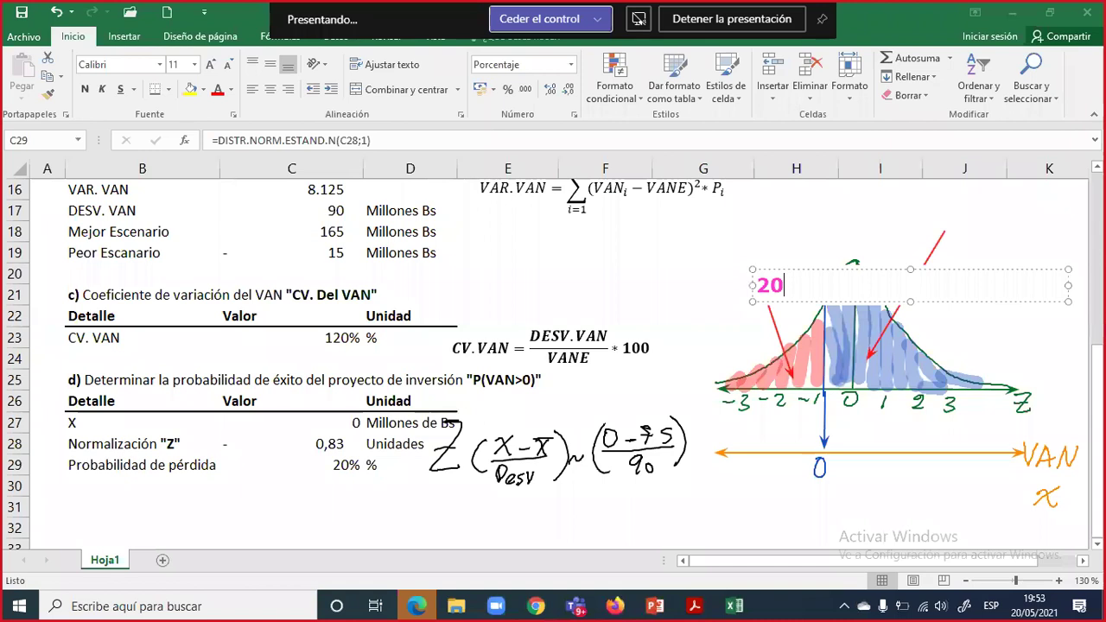
text(%)
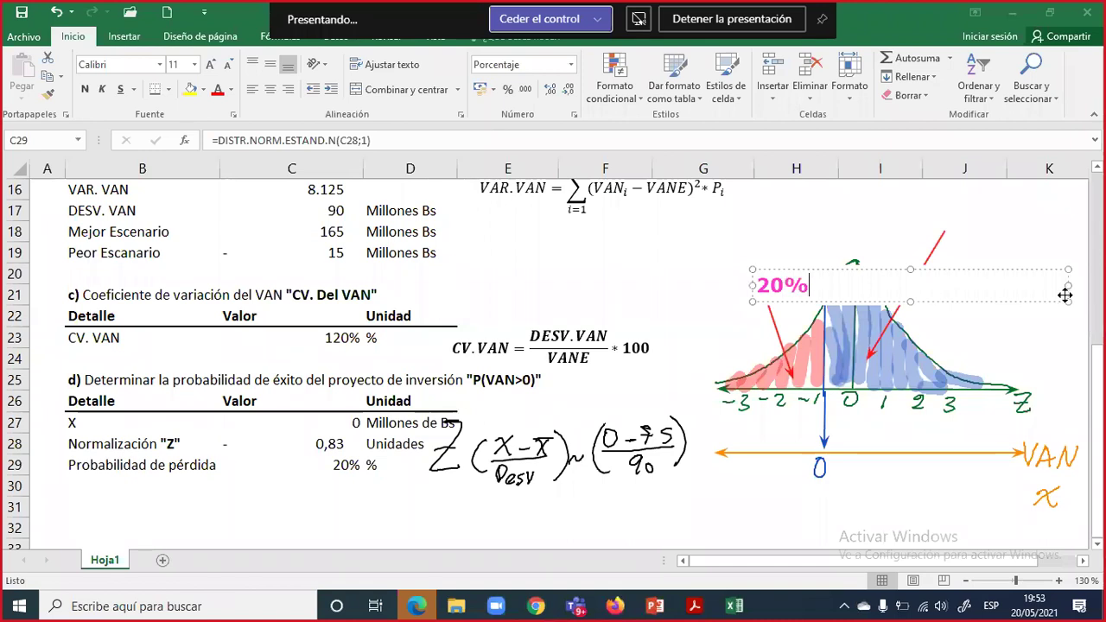
drag(1031, 286, 814, 286)
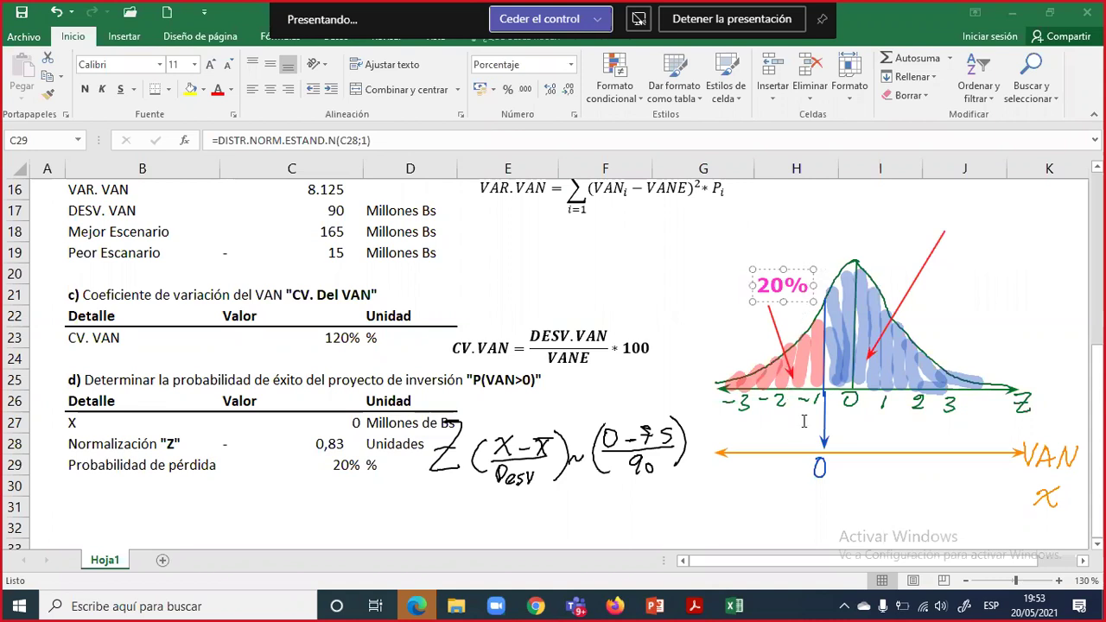
- Enter the label "P(VAN>0)" in B30 and the unit "%" in D30
key(Escape)
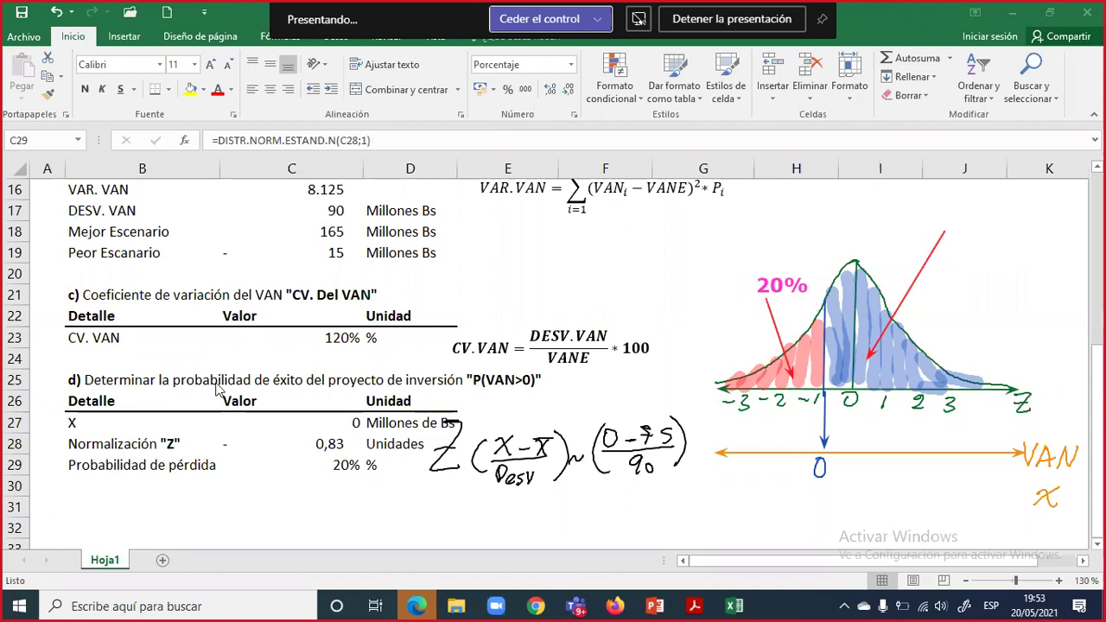
click(124, 486)
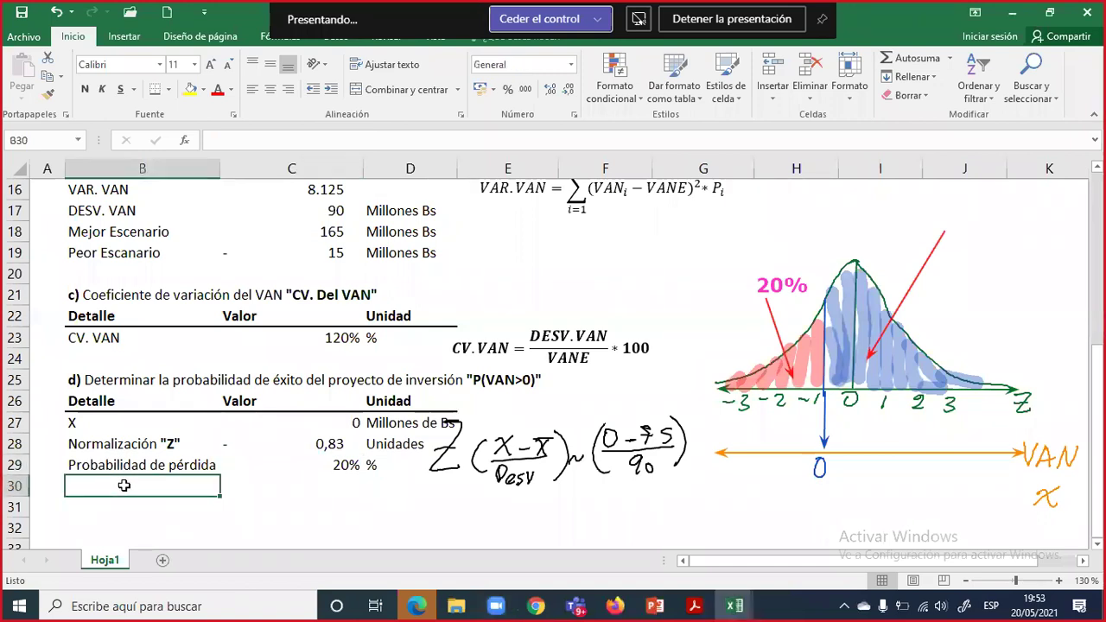
text(Pr)
key(BackSpace)
key(BackSpace)
text((VAN>0))
key(ctrl+Return)
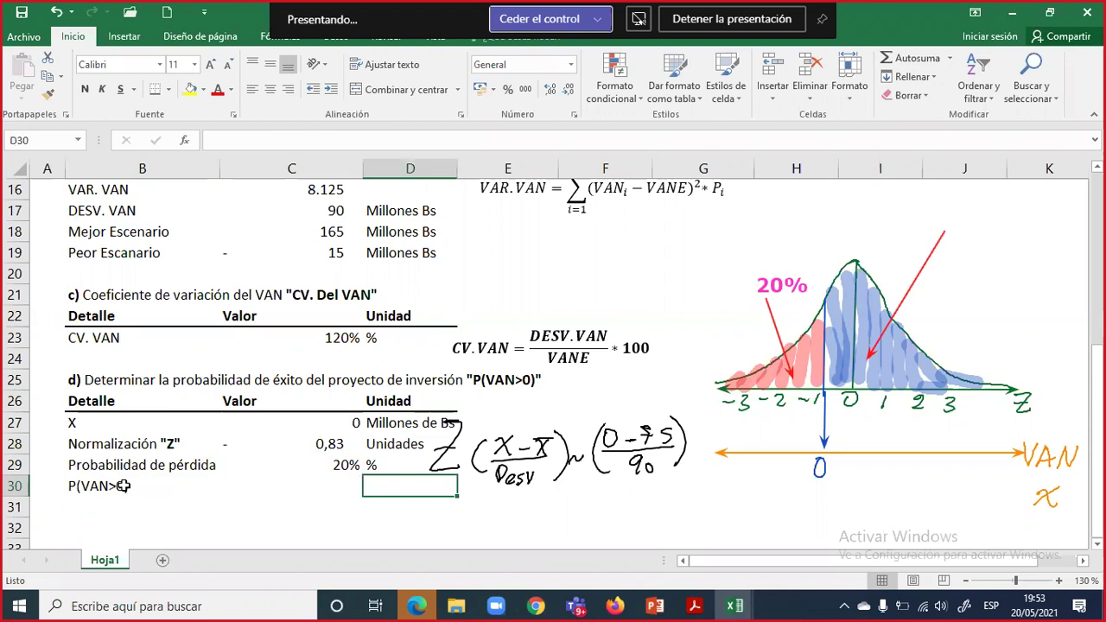
text(%)
- Calculate the probability of success in C30 with =100%-C29 and format it as a percentage without decimals
key(Left)
text(=)
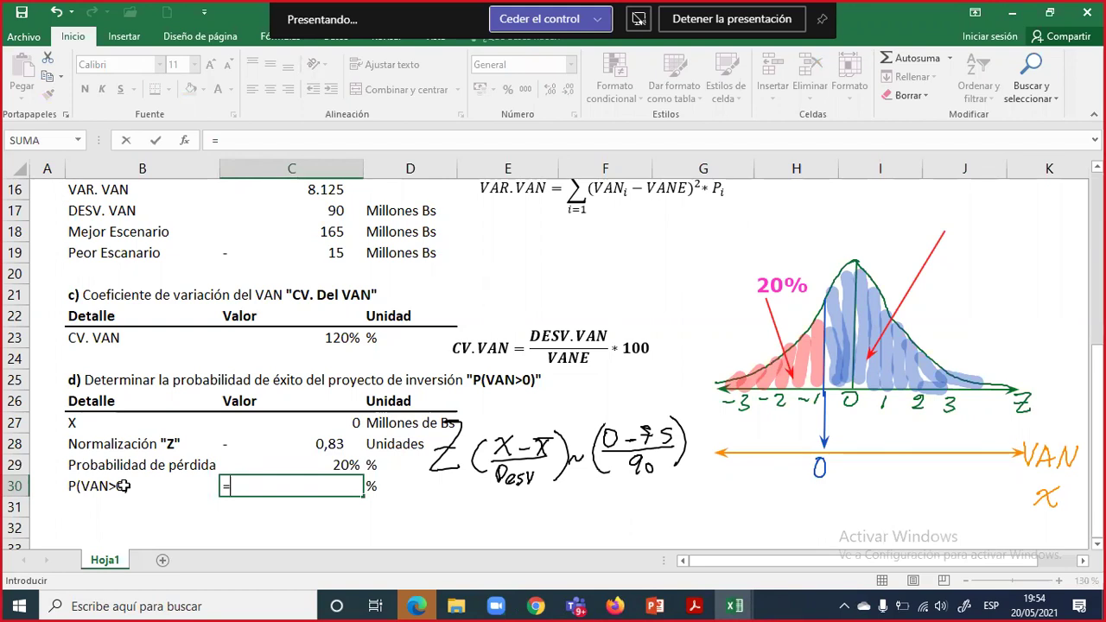
text(100)
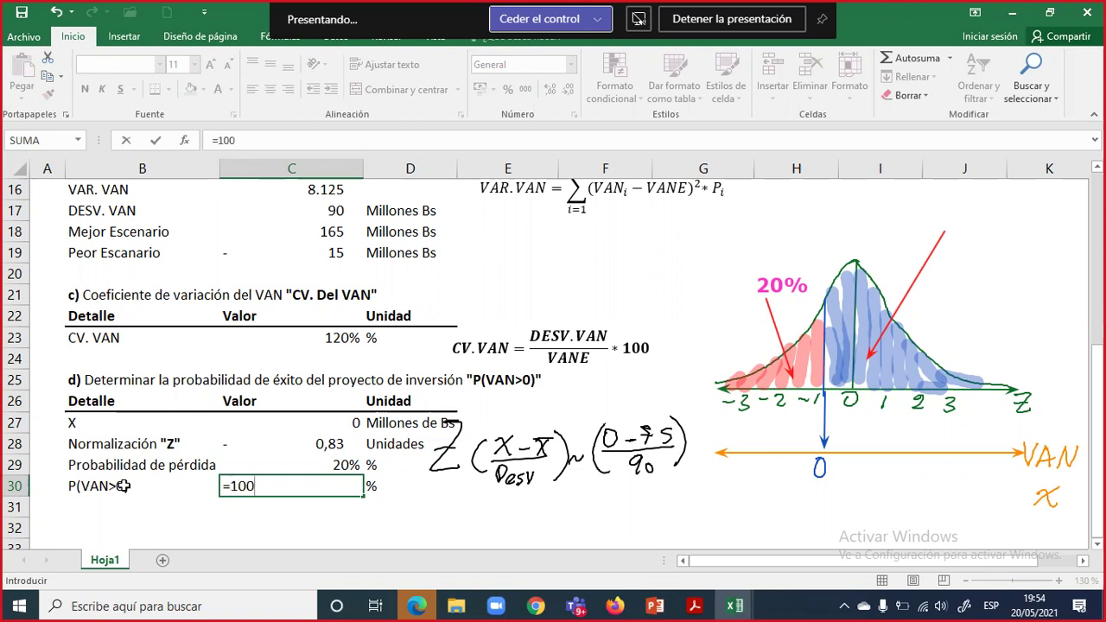
text(%-)
key(Up)
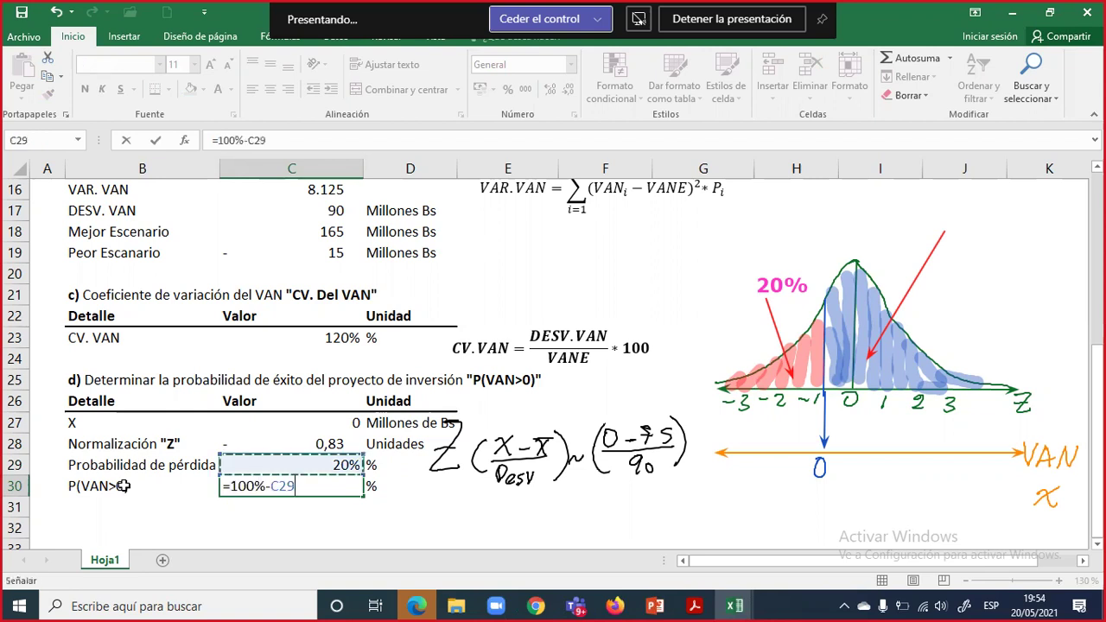
key(Return)
key(Up)
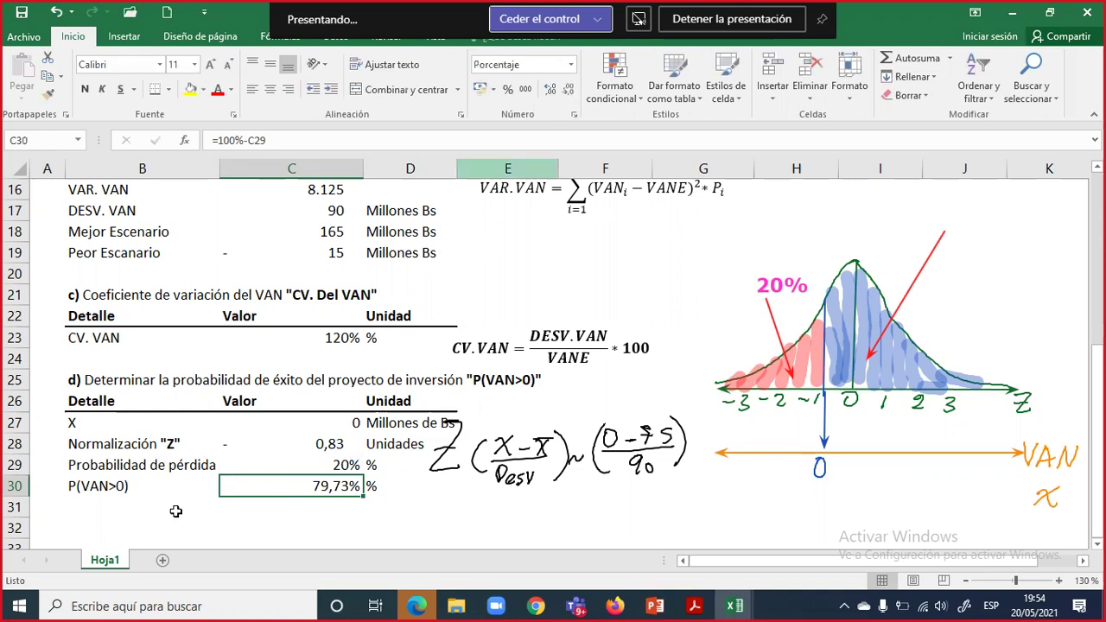
key(ctrl+shift+5)
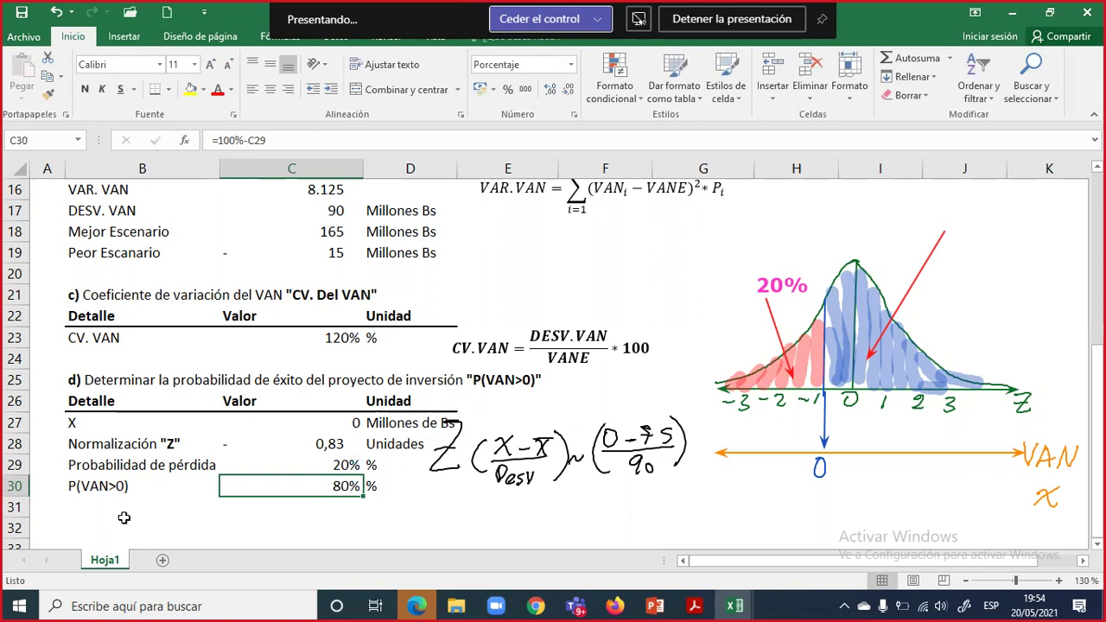
- Examine the P(VAN>0) result in row 30 alongside the CV. VAN value and the scenario table's VAN and probability data
drag(145, 486, 364, 486)
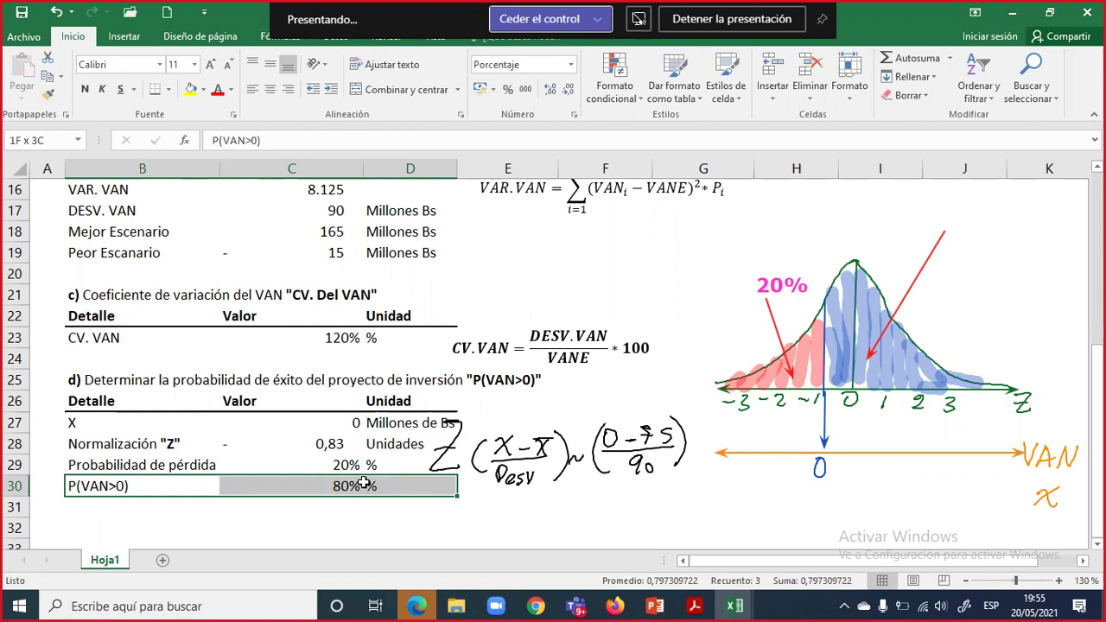
drag(364, 485, 343, 487)
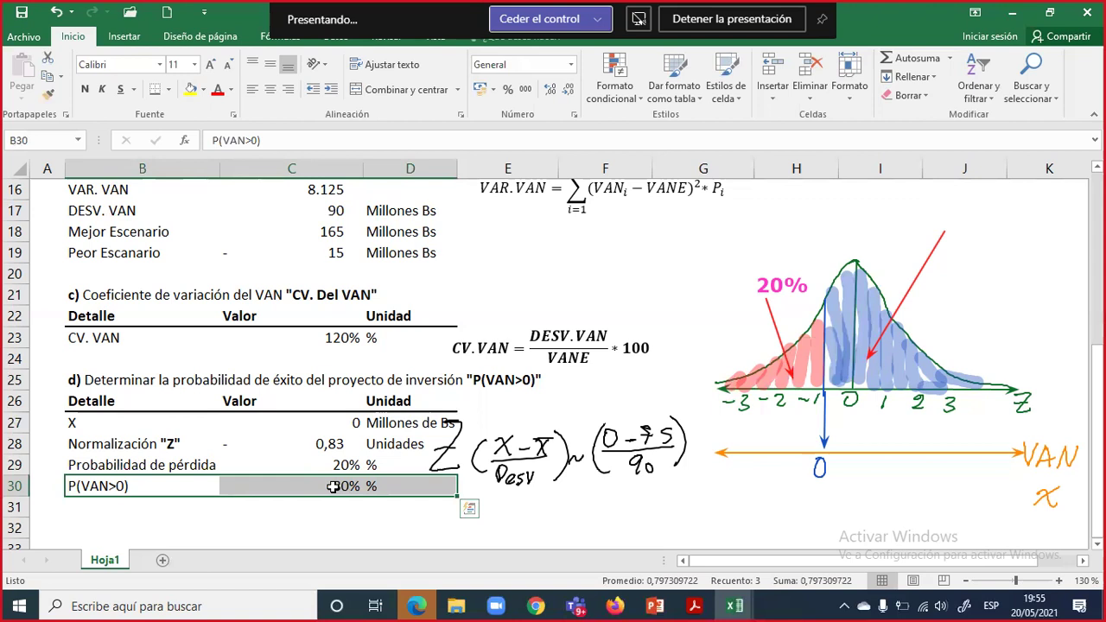
click(227, 508)
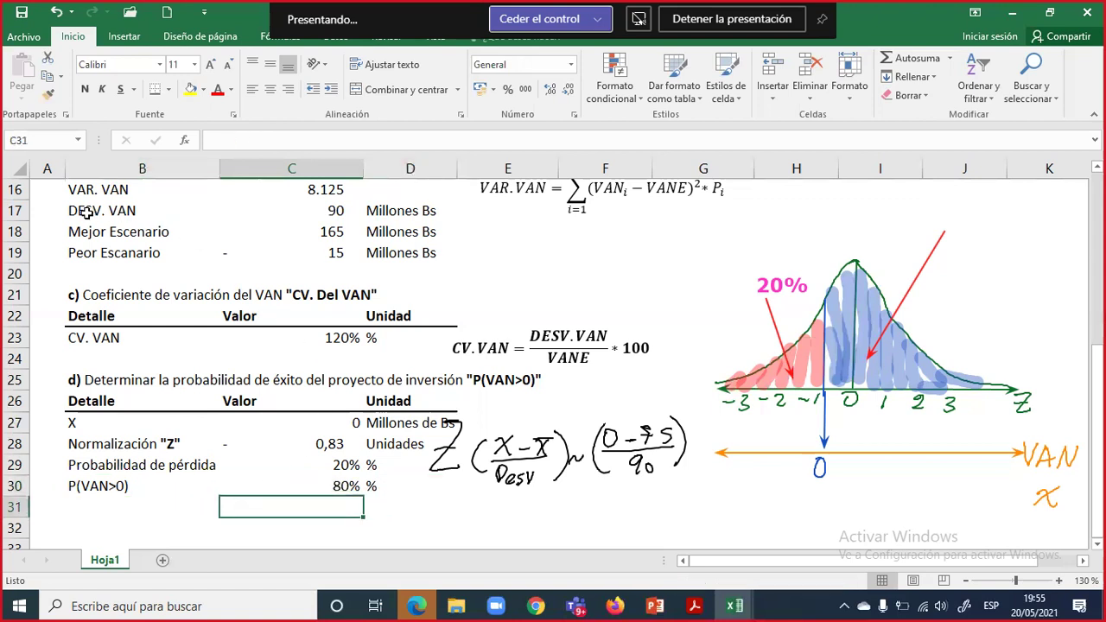
click(336, 337)
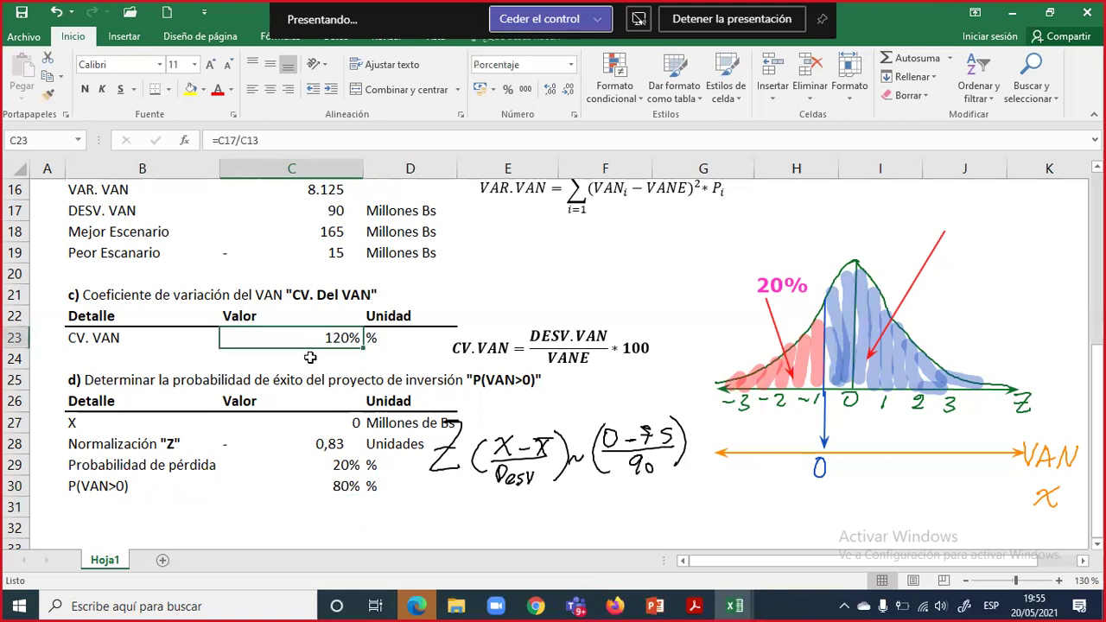
drag(111, 487, 371, 487)
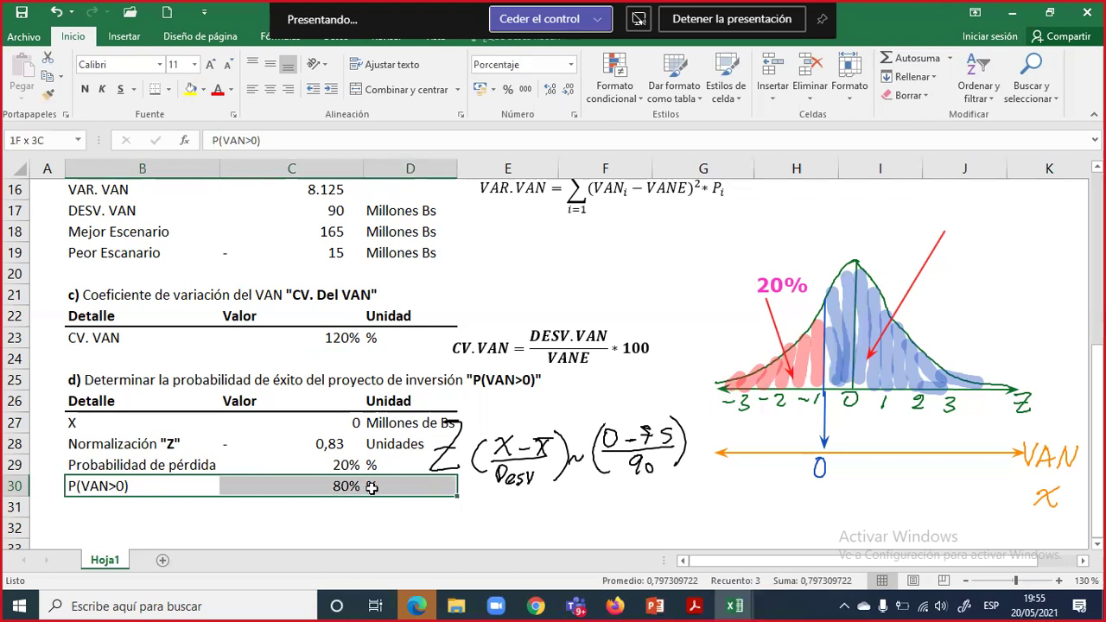
drag(371, 486, 371, 487)
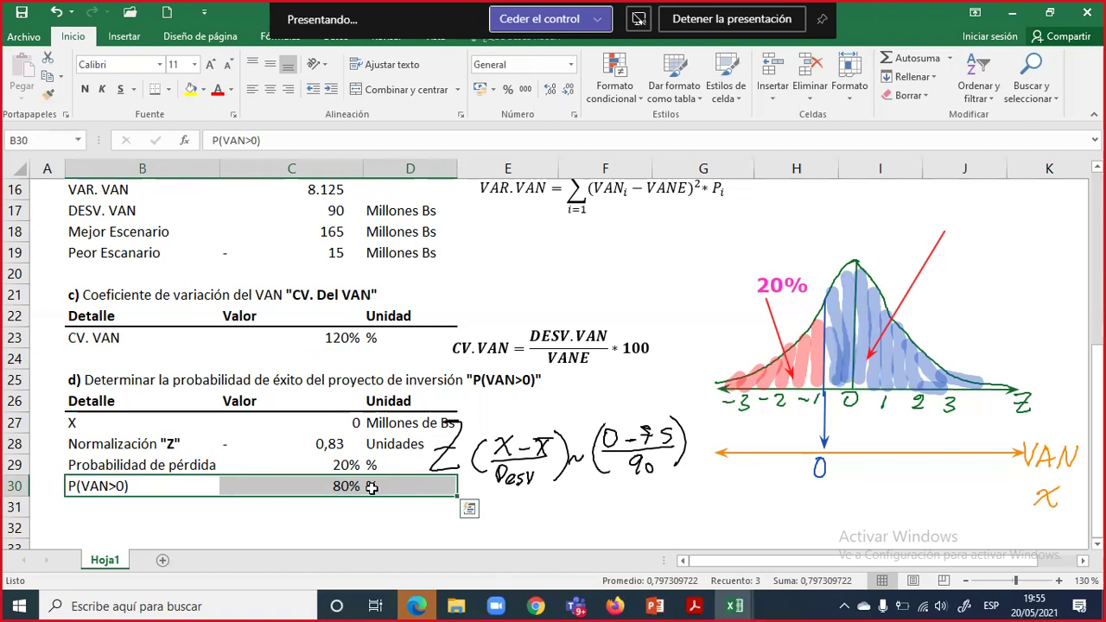
scroll(371, 486, up, 5)
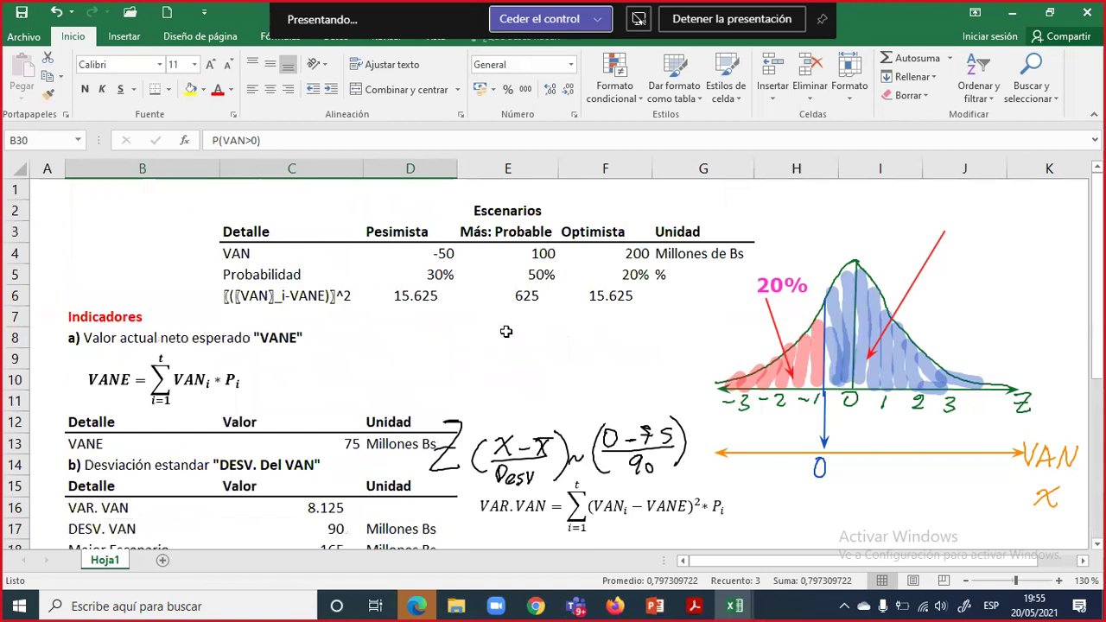
click(548, 256)
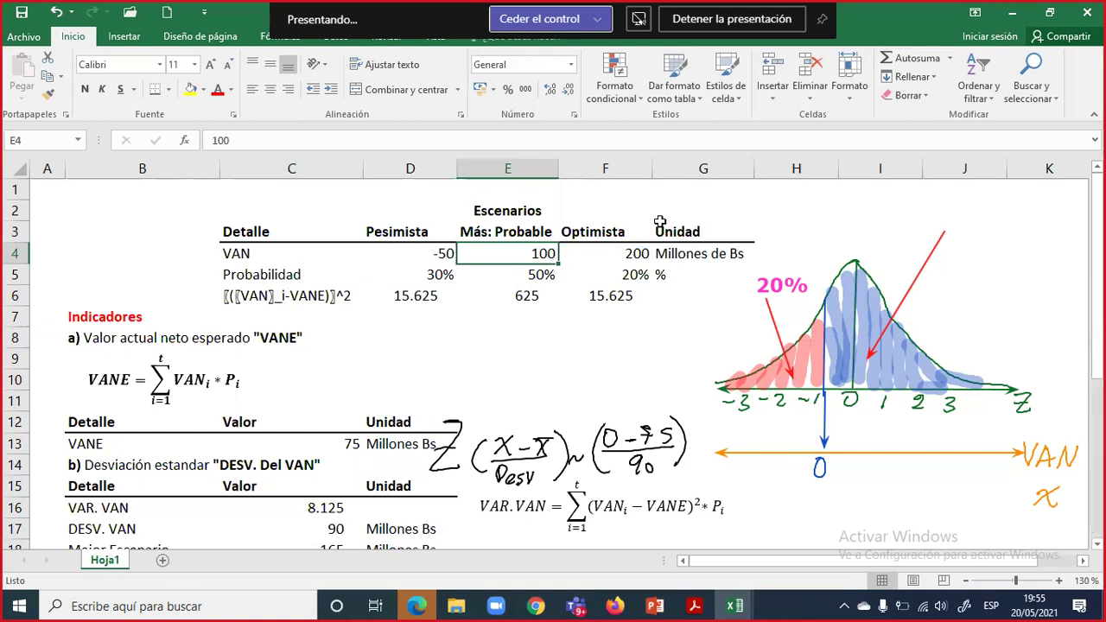
drag(433, 232, 439, 275)
drag(660, 223, 655, 290)
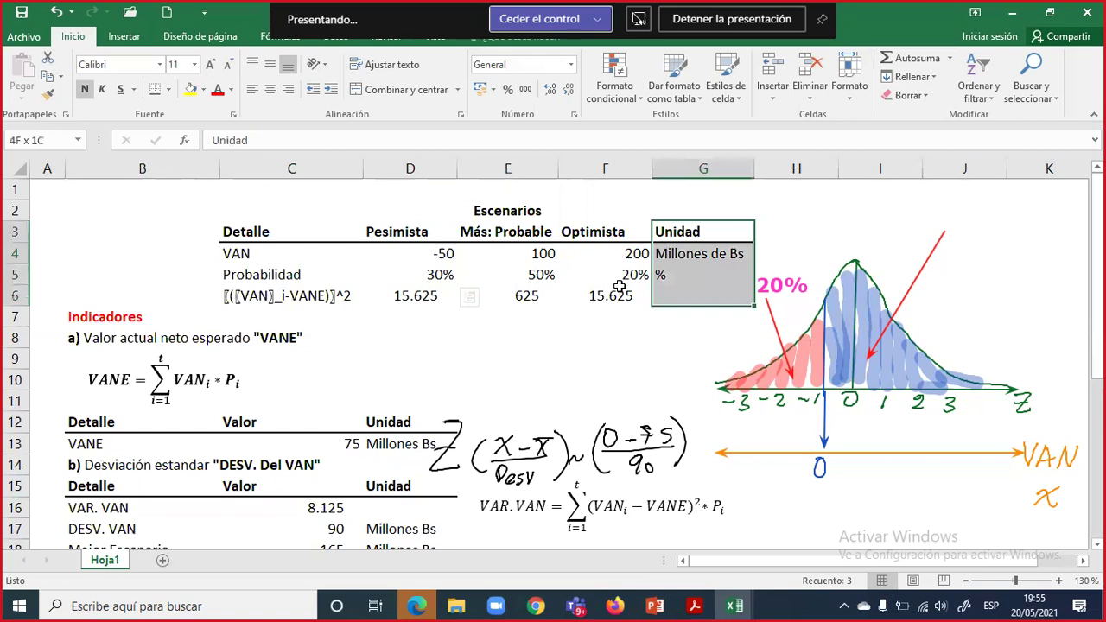
drag(411, 210, 620, 295)
- Review the indicators from VANE down to P(VAN>0), comparing the coefficient of variation with the probability of success
scroll(609, 345, down, 2)
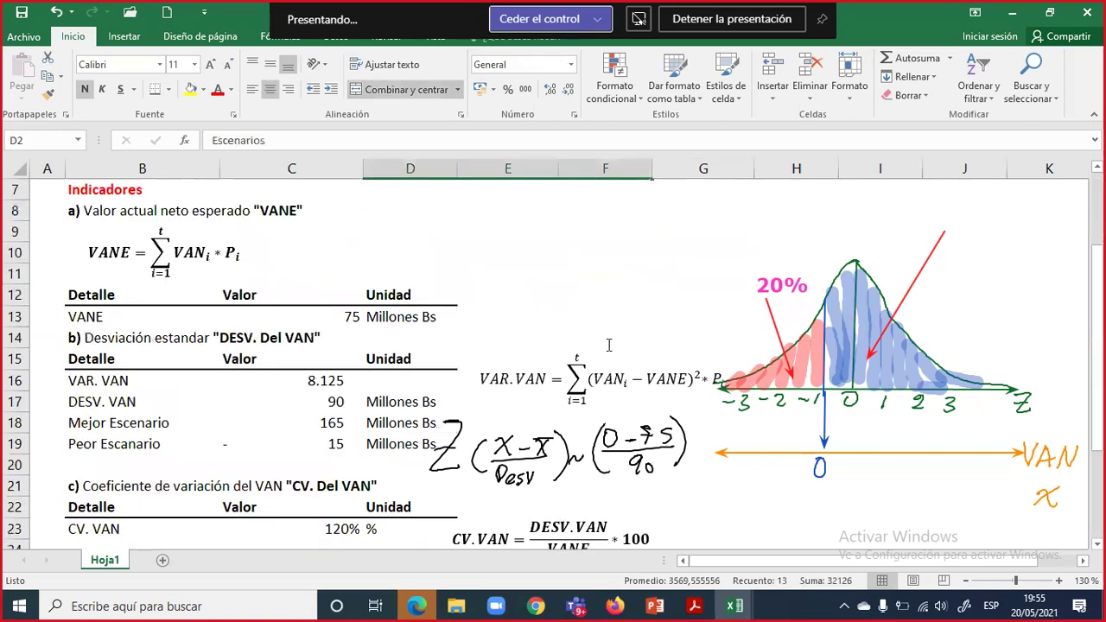
scroll(609, 345, down, 1)
scroll(609, 345, down, 3)
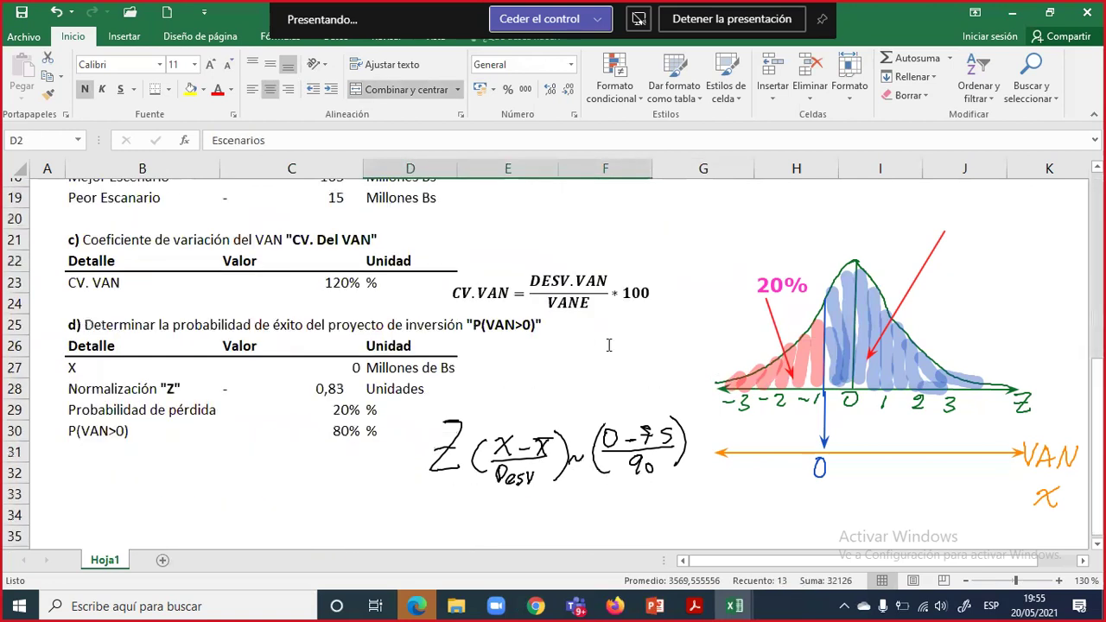
scroll(609, 345, up, 1)
scroll(608, 345, down, 1)
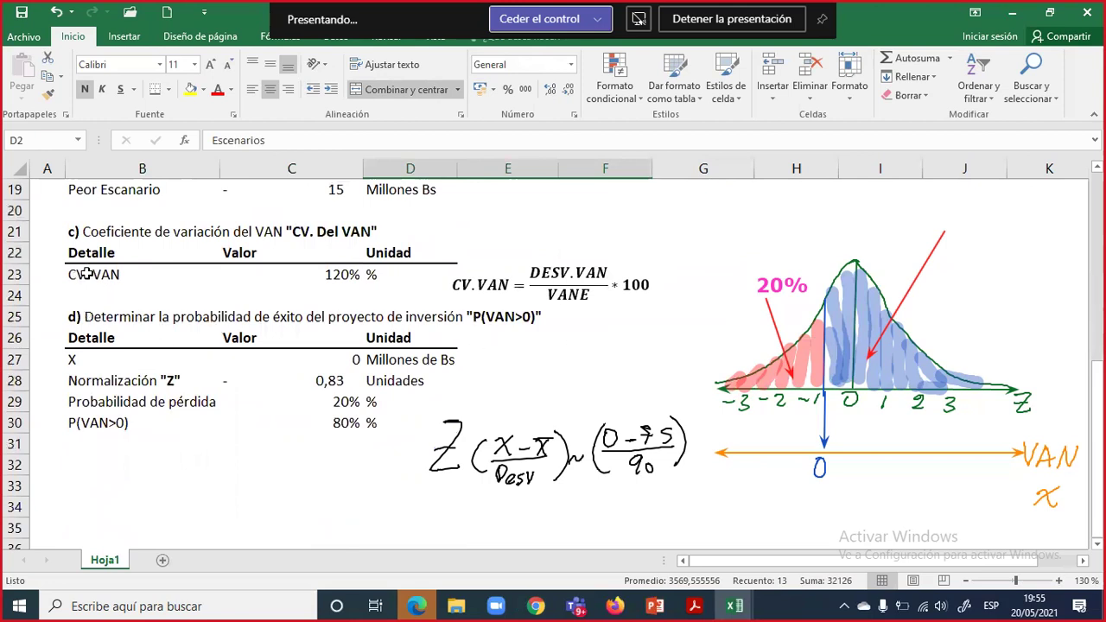
drag(95, 274, 389, 274)
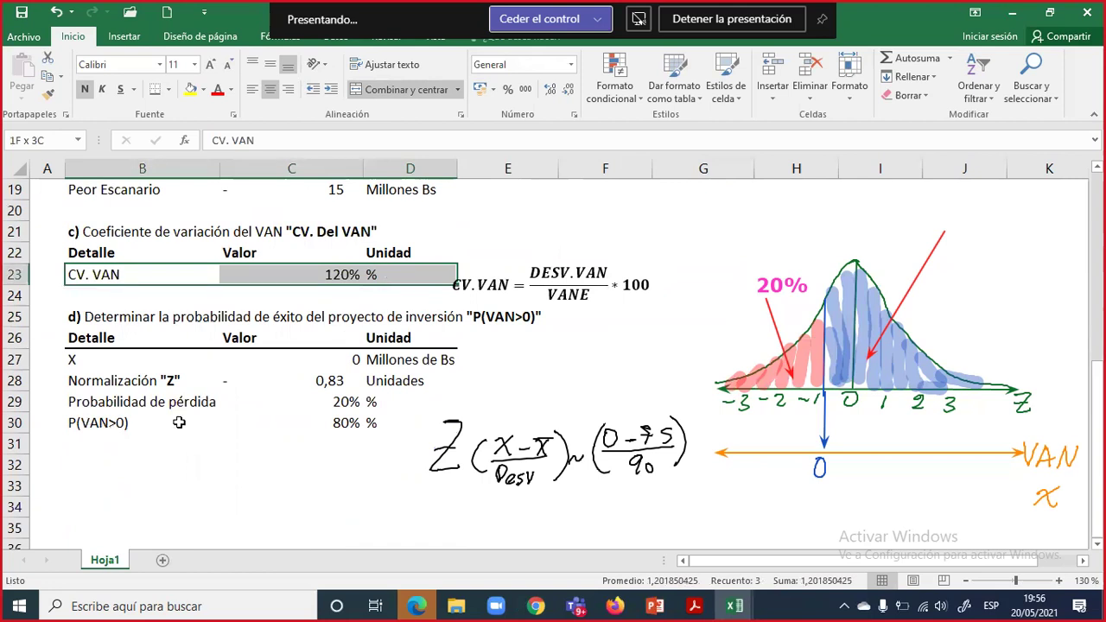
drag(95, 423, 388, 420)
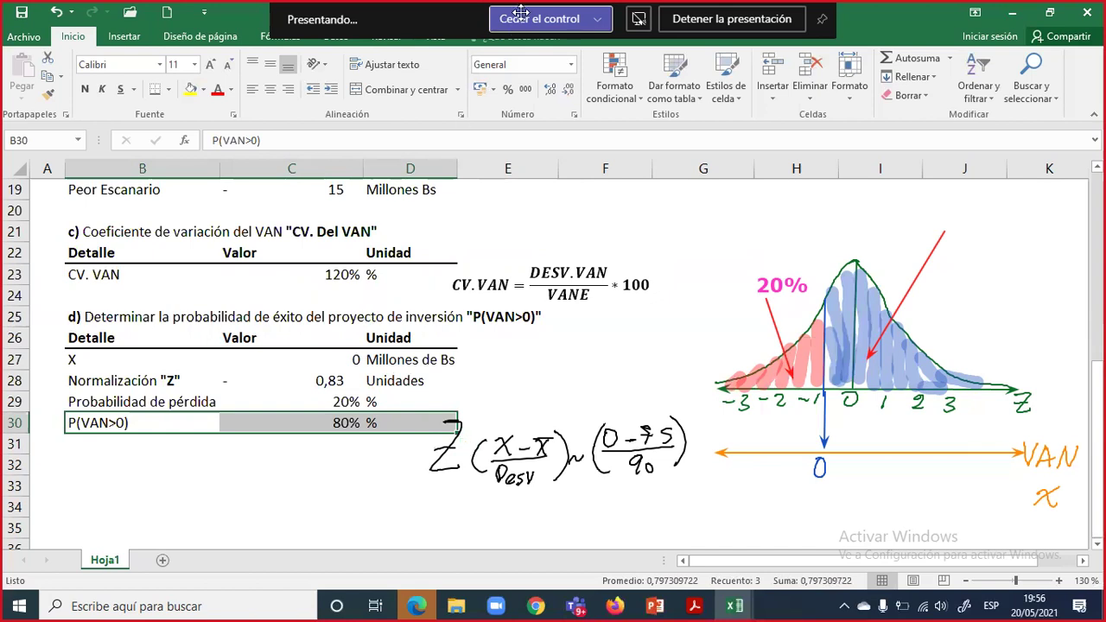
click(329, 26)
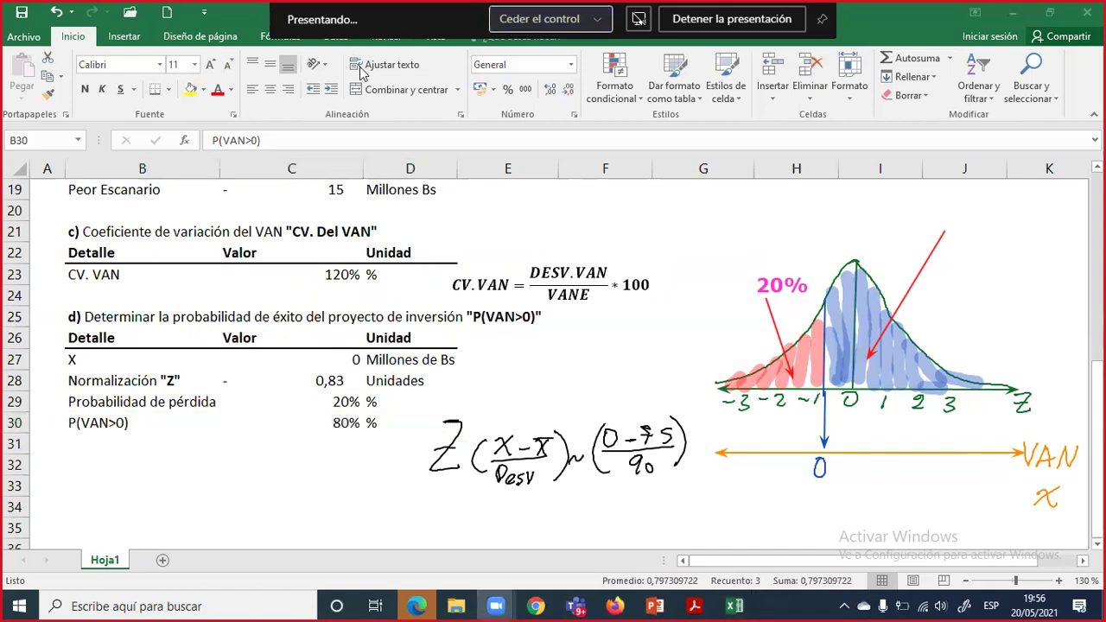